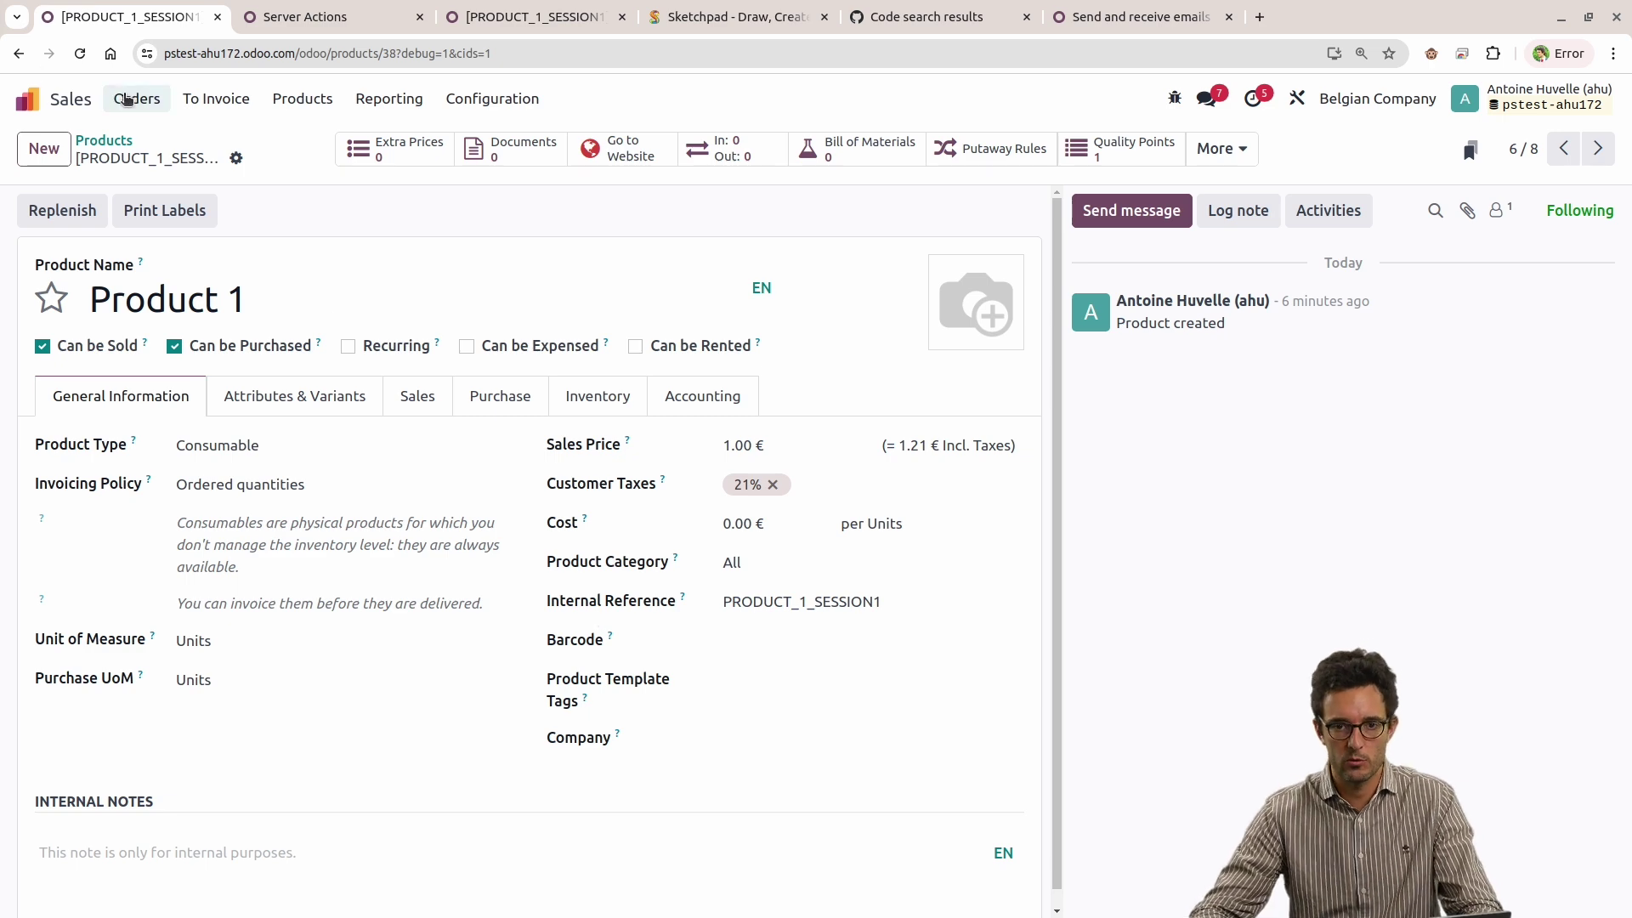
Browse the quotations list and the internal transfers waiting to be processed.
left_click(134, 99)
left_click(138, 135)
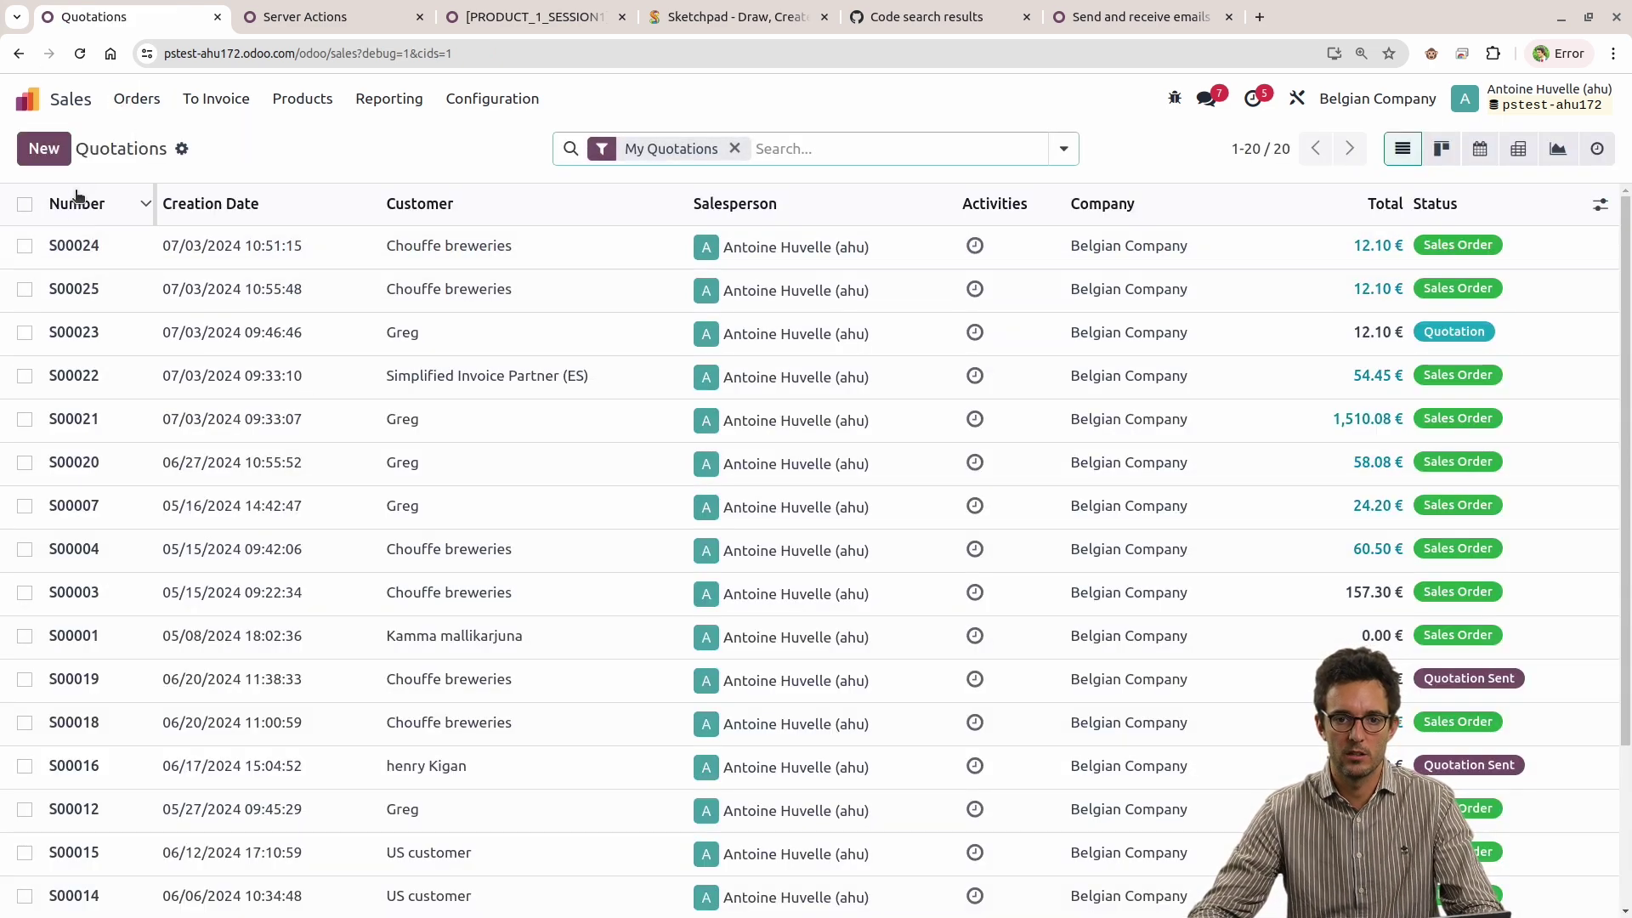
left_click(28, 98)
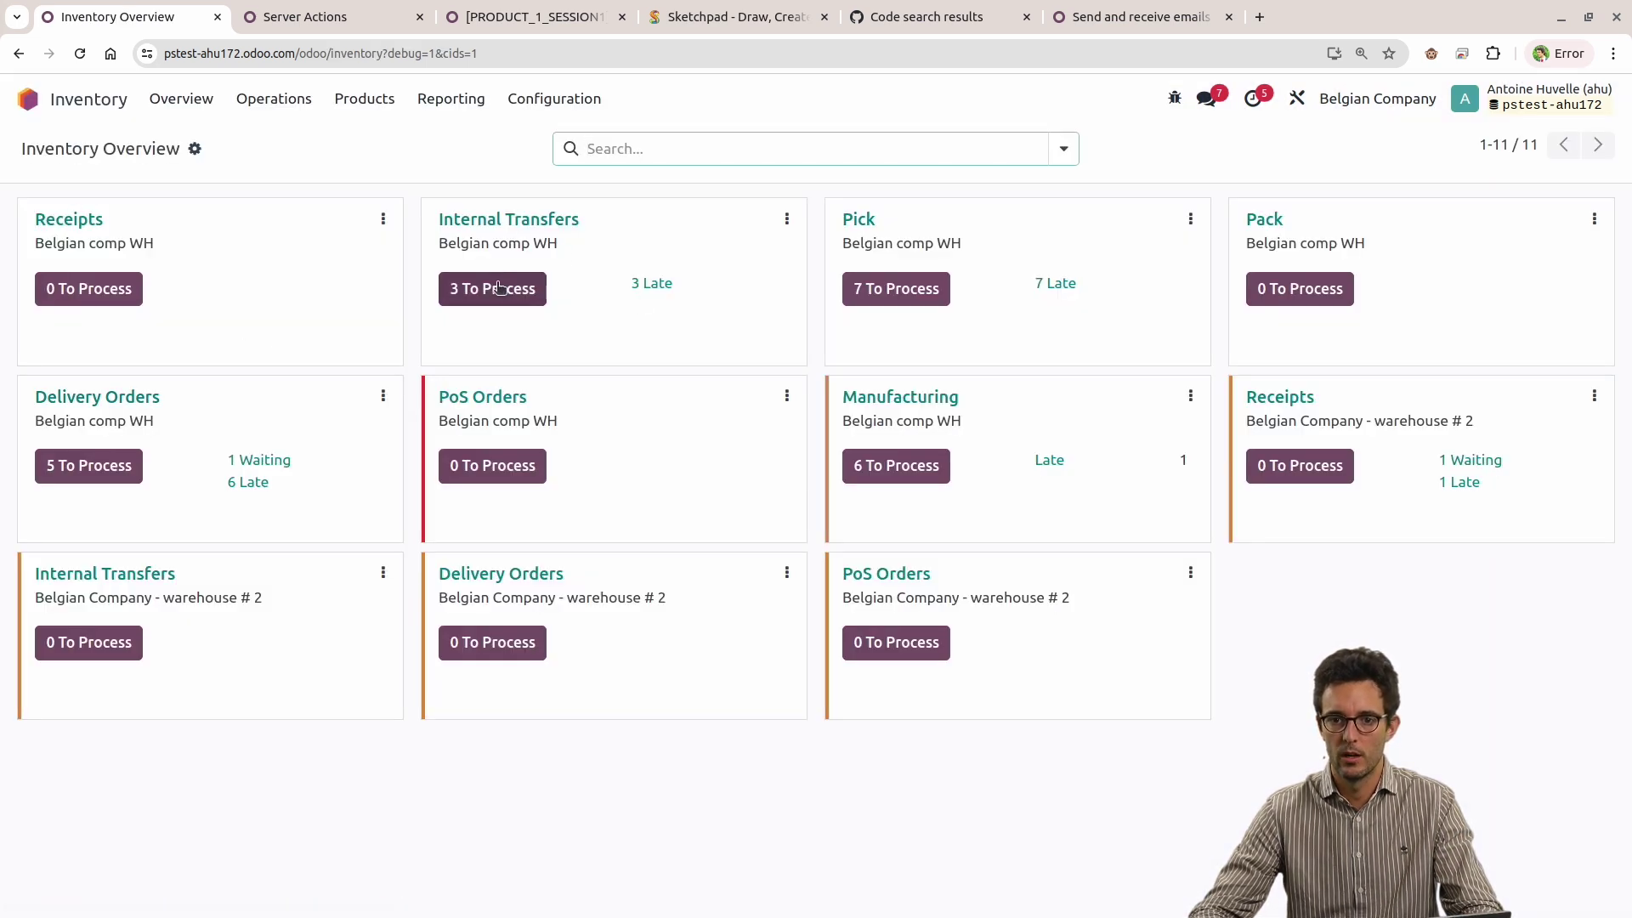
left_click(480, 288)
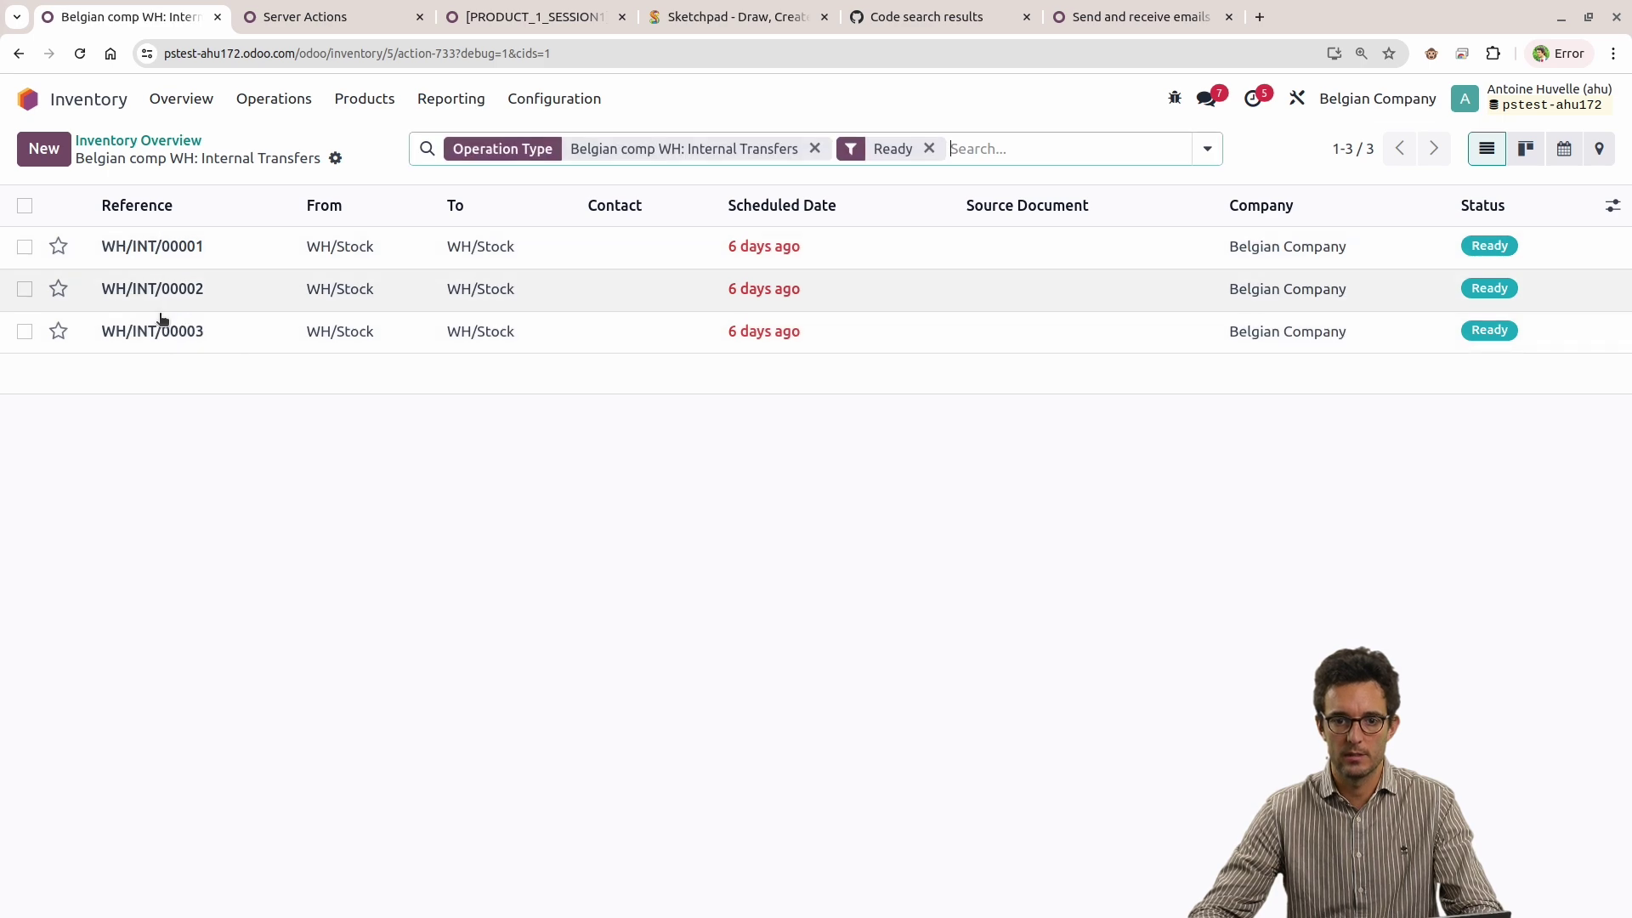
From the apps home screen, search 'sequ' and open the Sequences list.
left_click(28, 98)
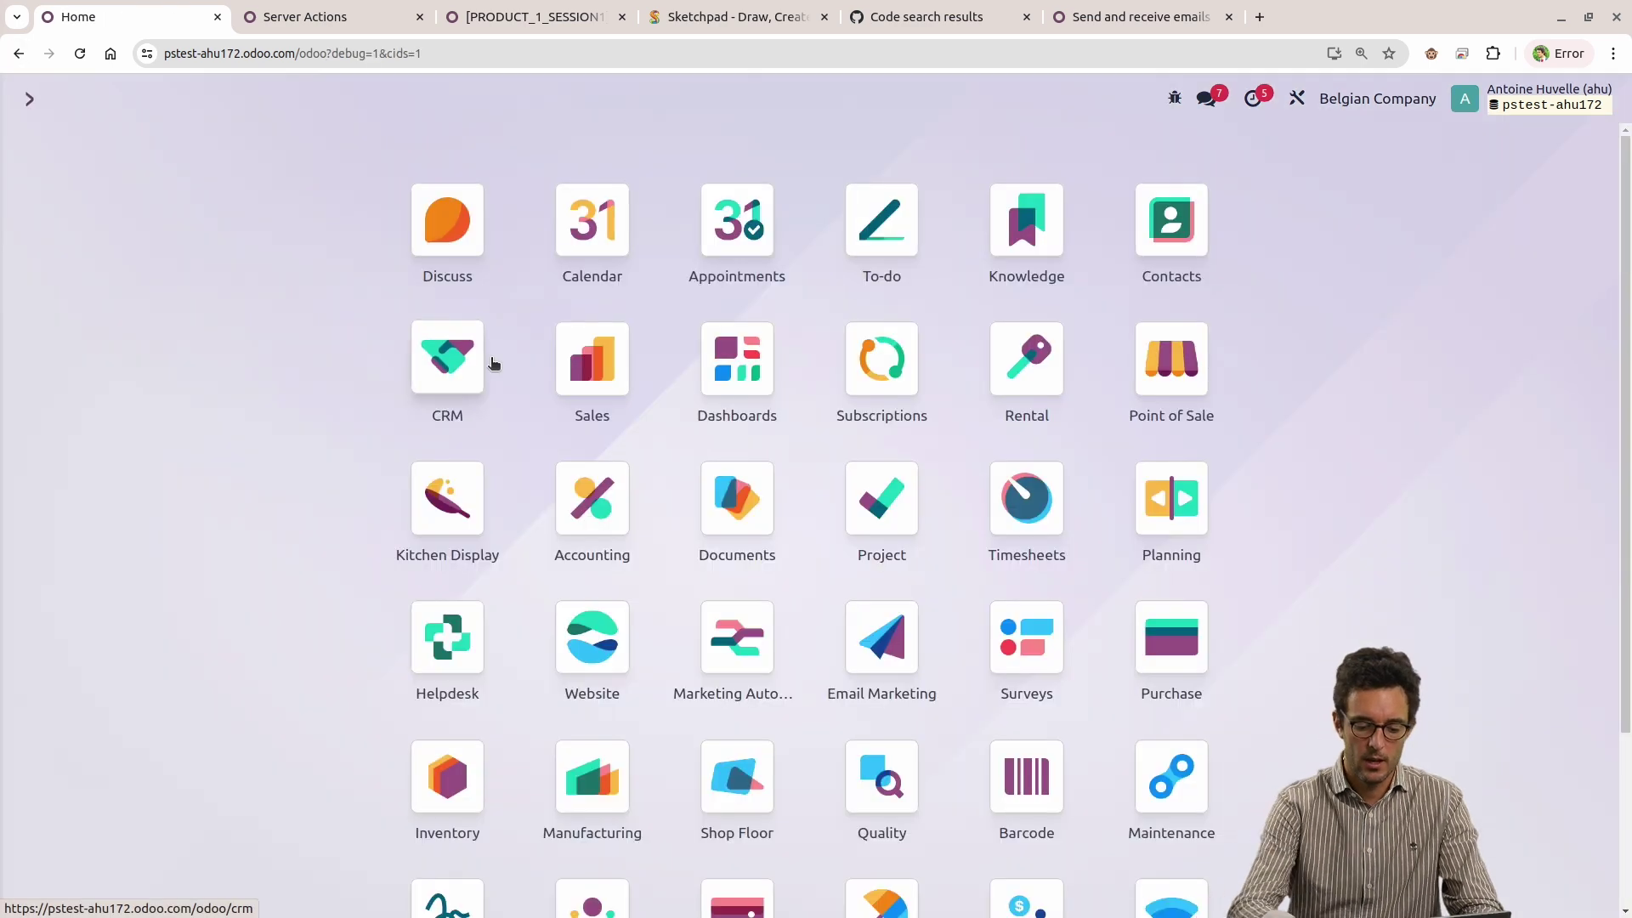
type("sequ")
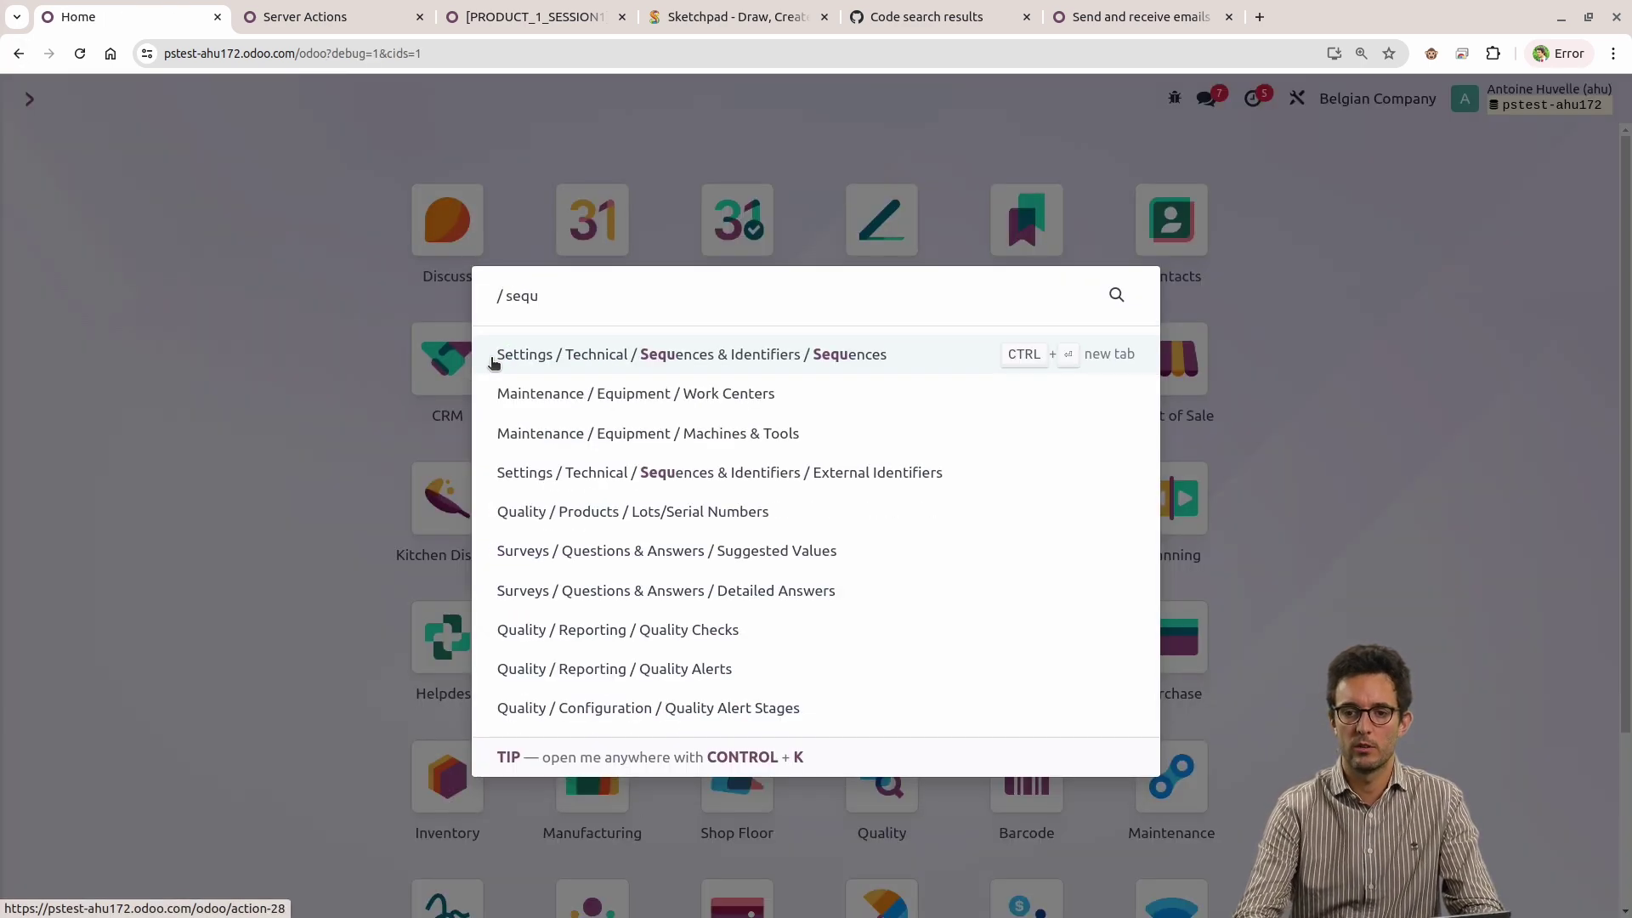
left_click(494, 363)
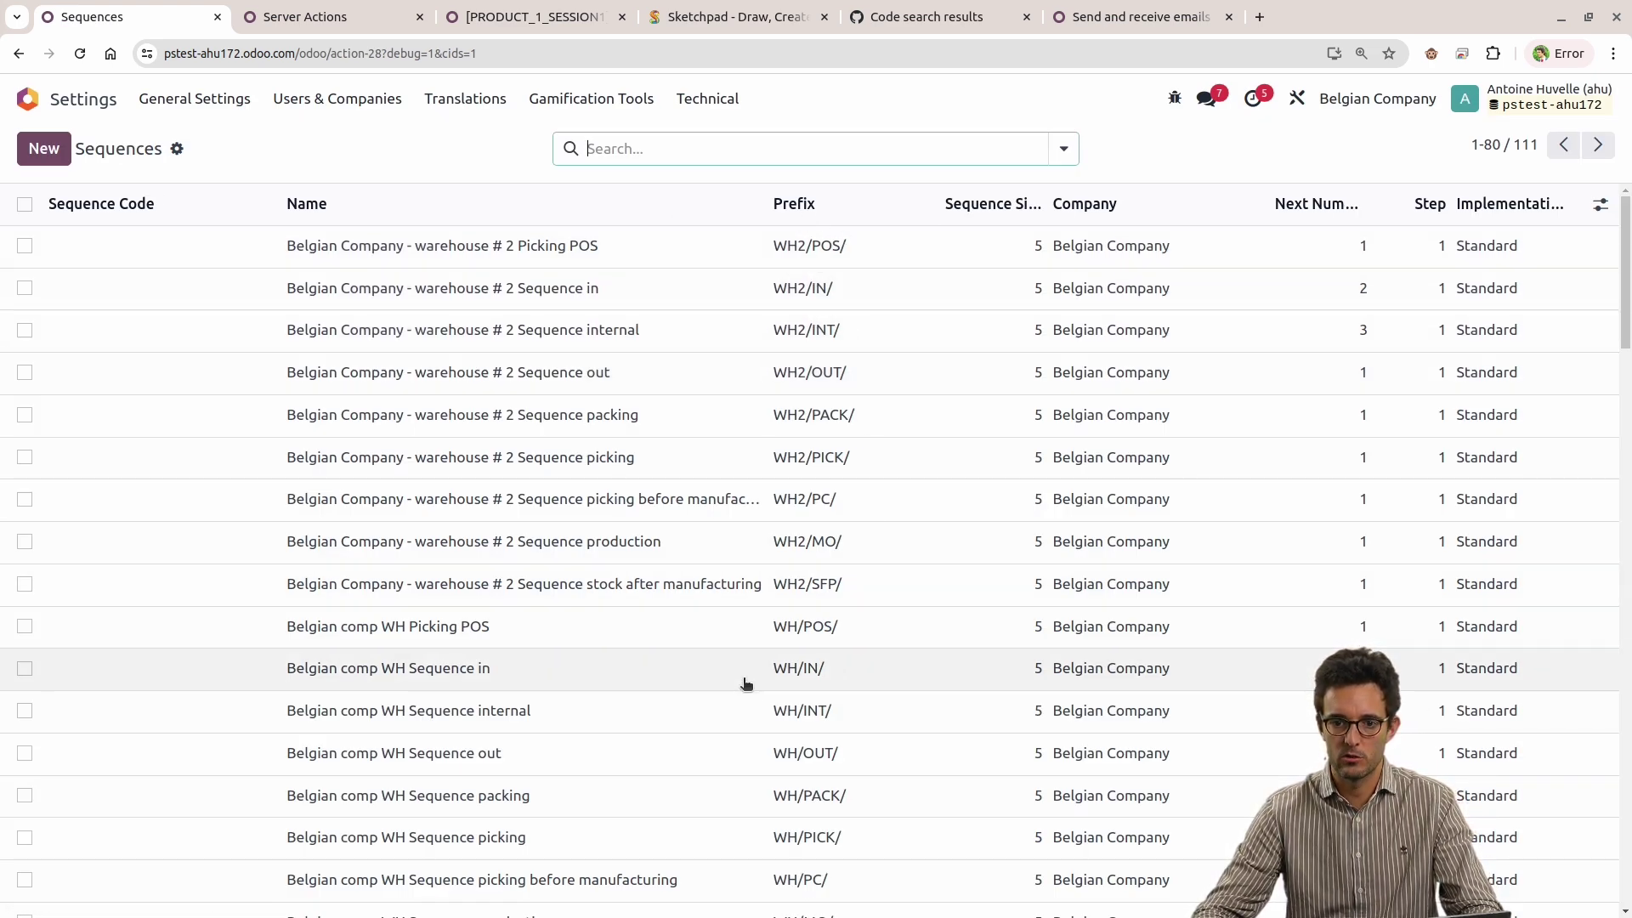
Filter sequences by 'sale' and check the Sales Order sequence's size 5 and next number 26.
left_click(739, 150)
type("sale")
key("Return")
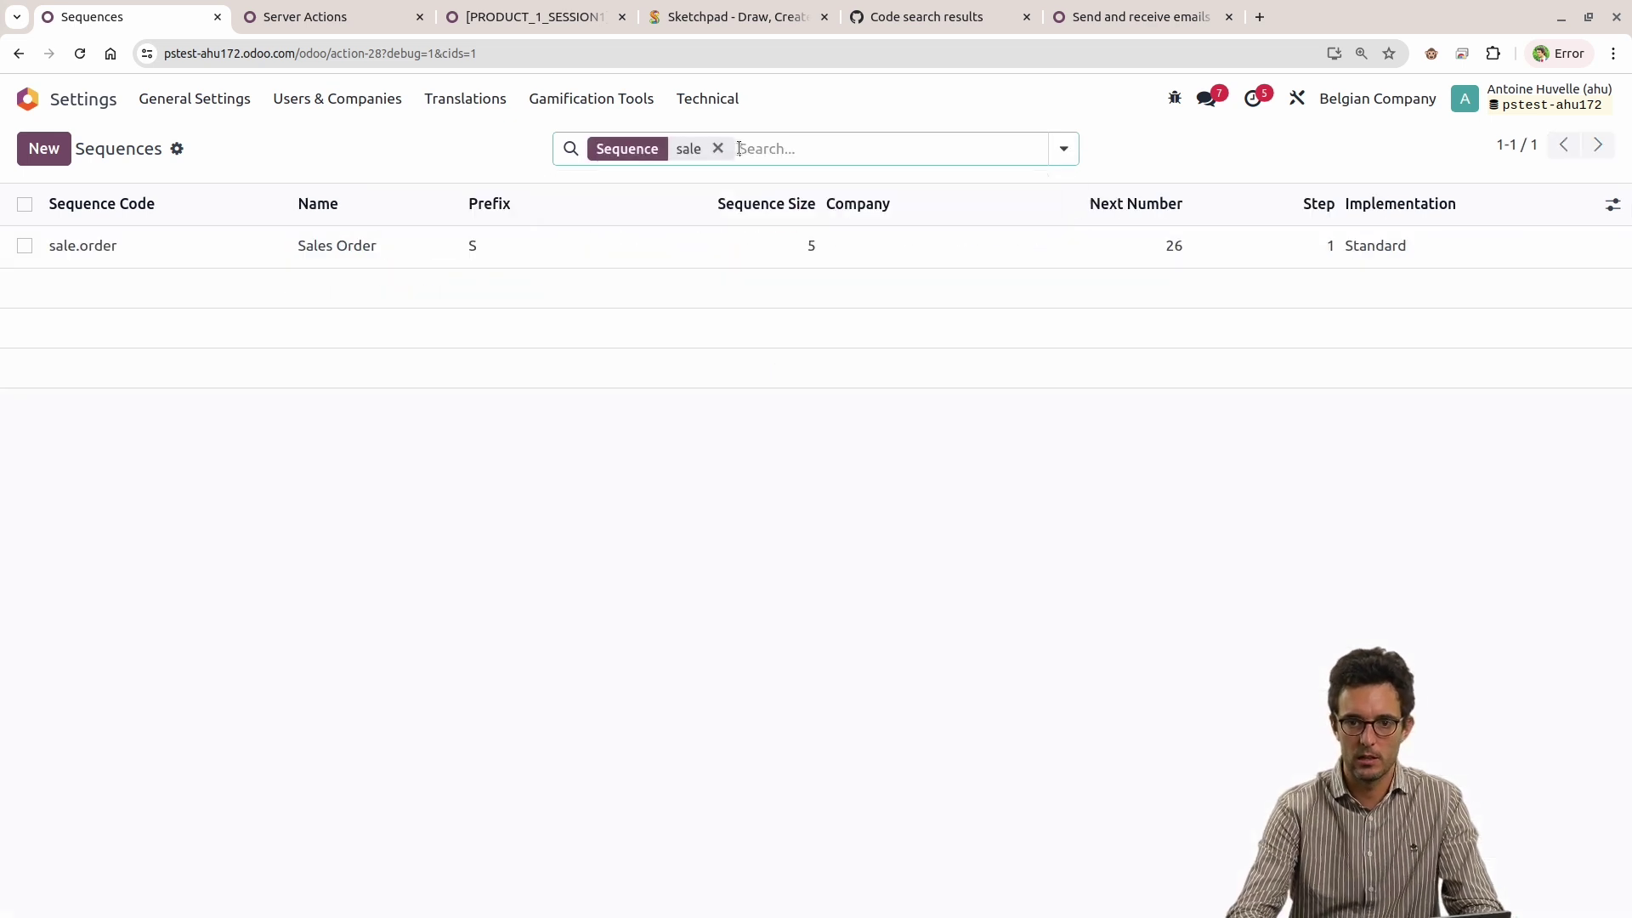
left_click(1096, 247)
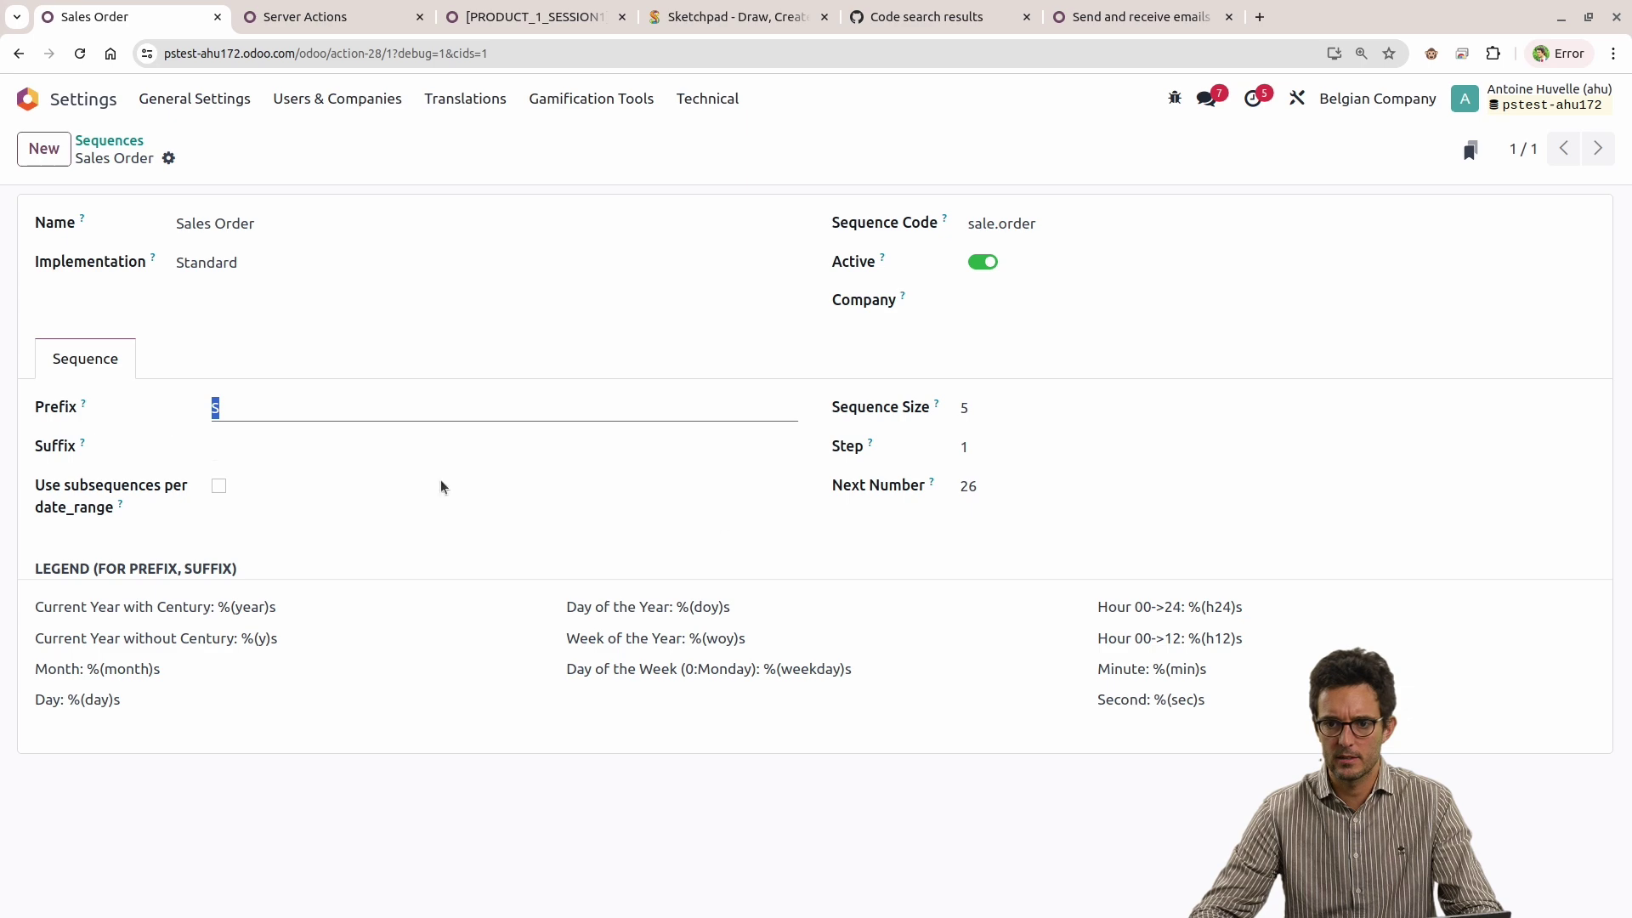
left_click(1041, 417)
left_click(1012, 493)
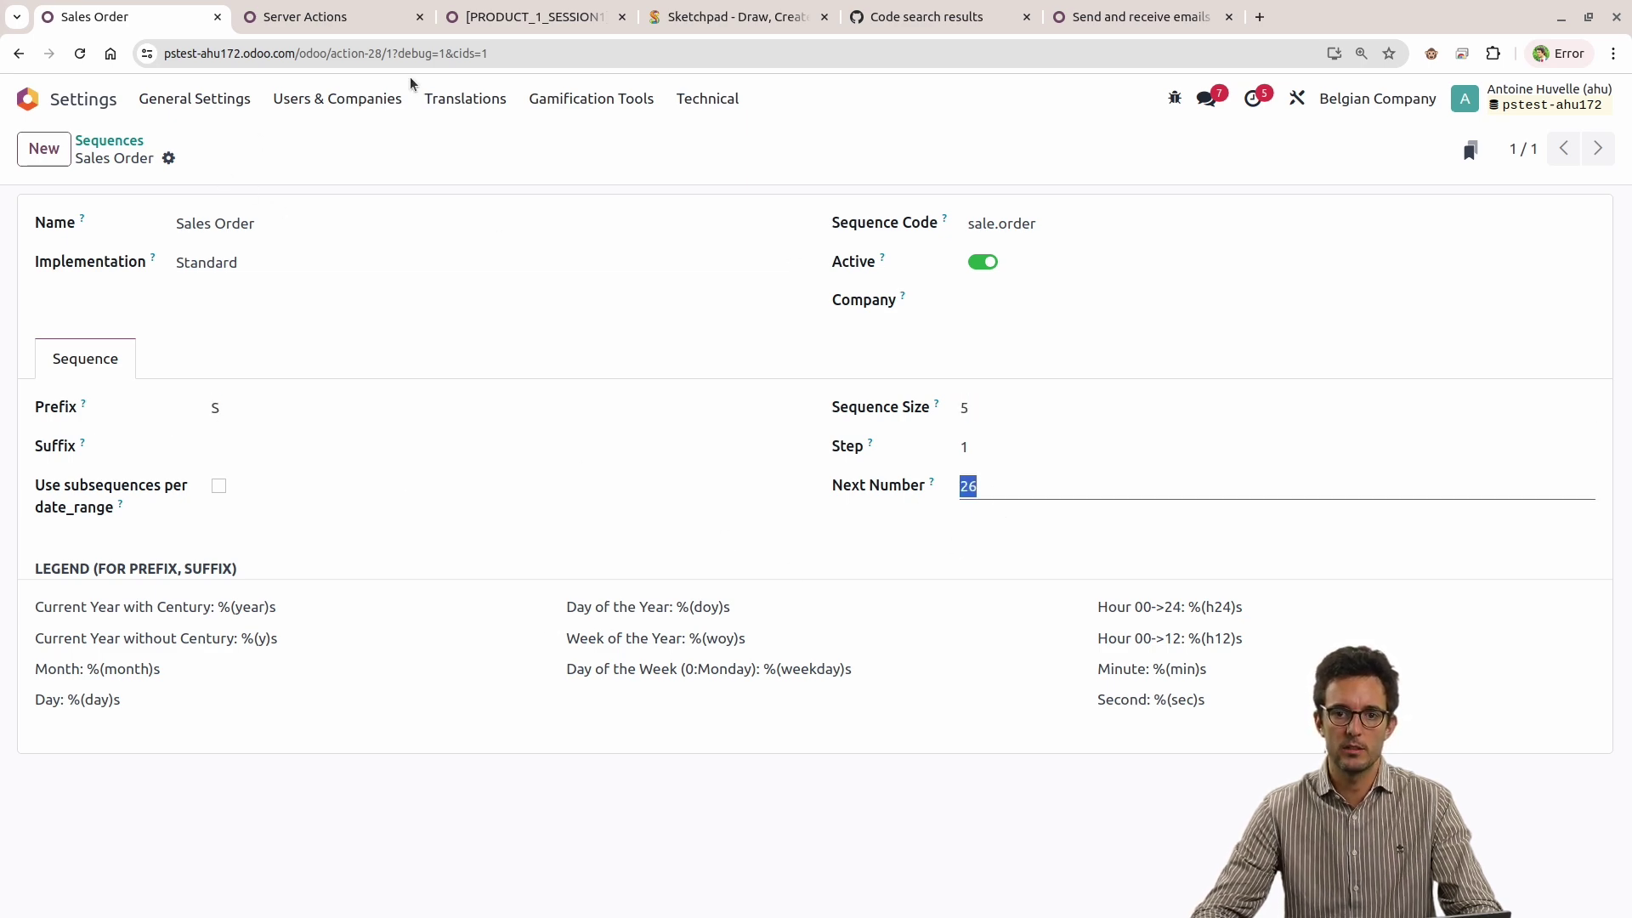
left_click(306, 17)
Create and save a new quotation for Chouffe breweries, numbered S00026.
left_click(28, 98)
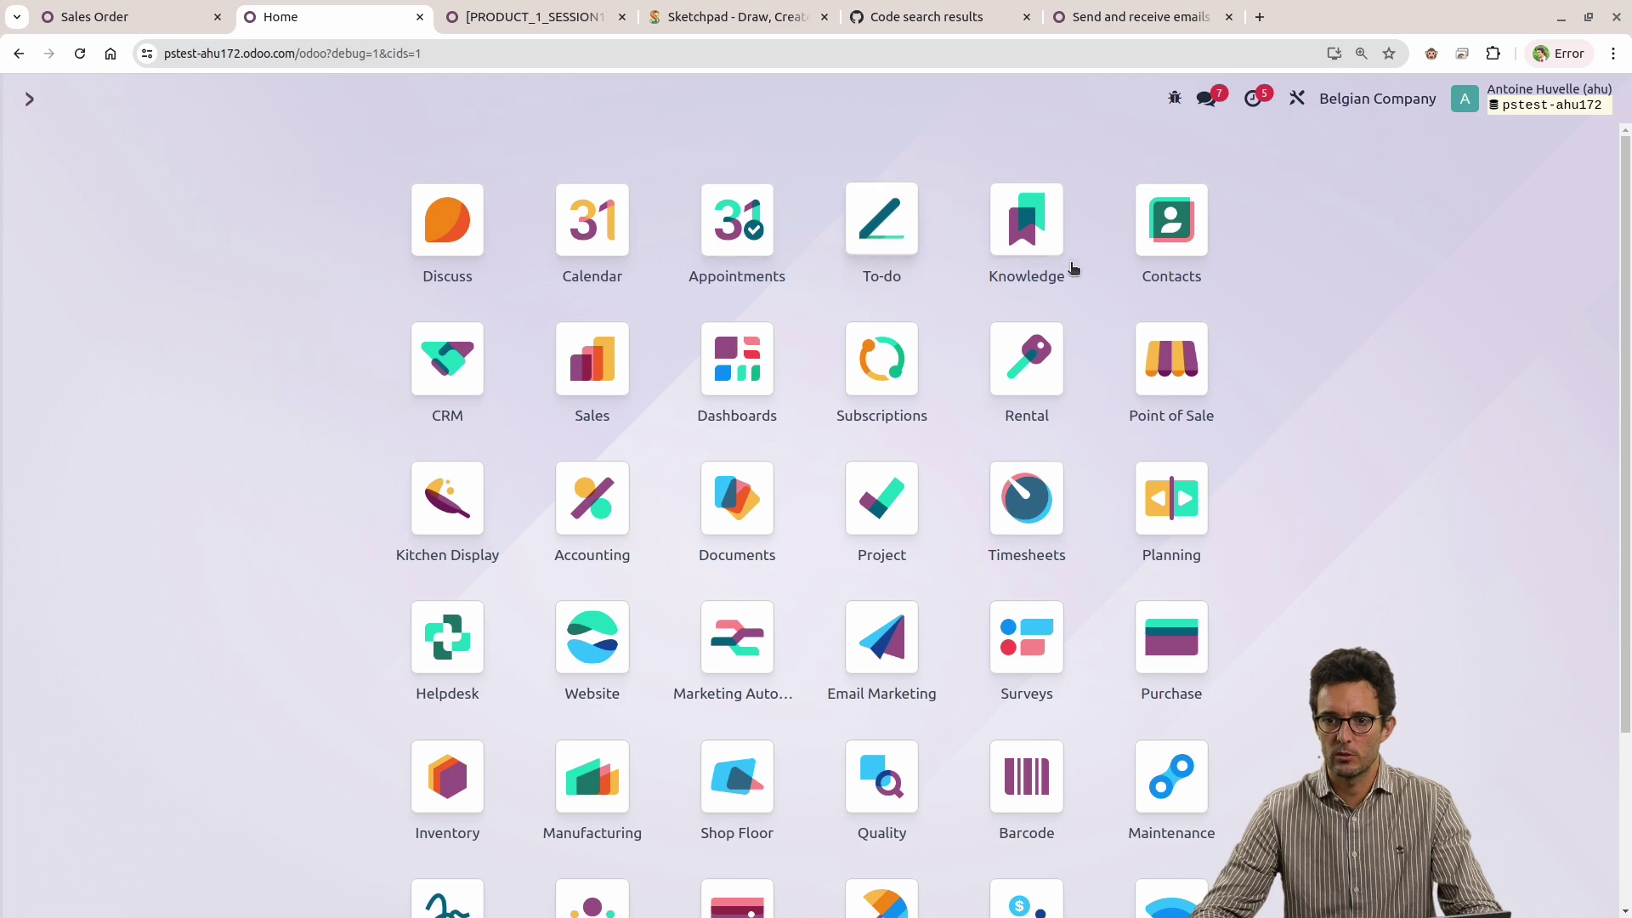
left_click(620, 361)
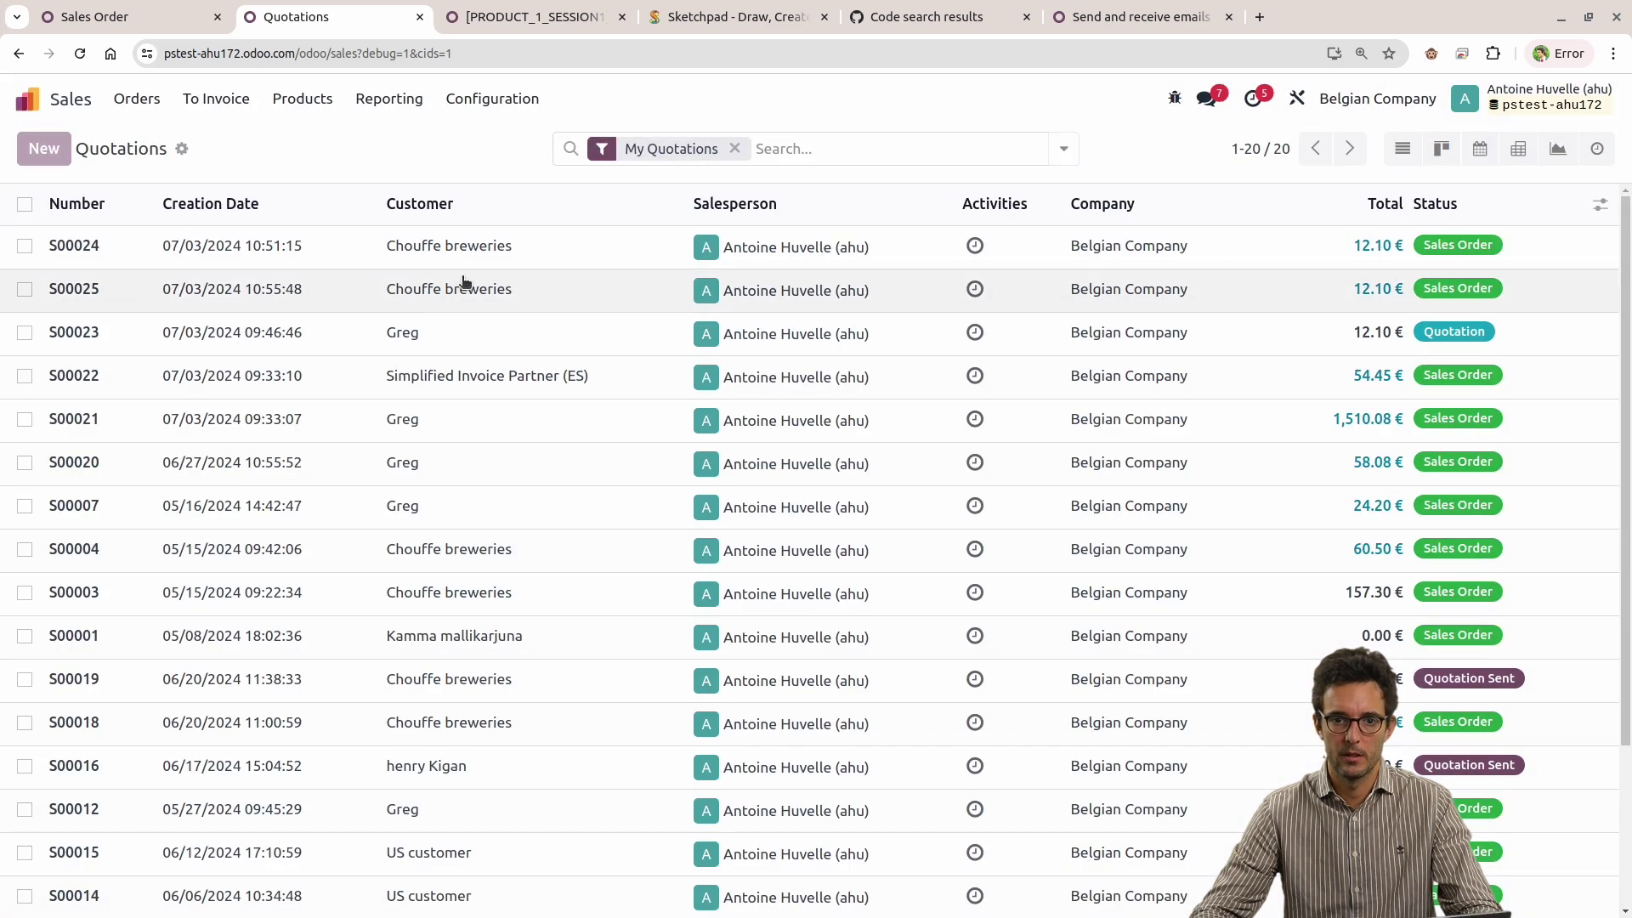
key("alt+c")
left_click(269, 323)
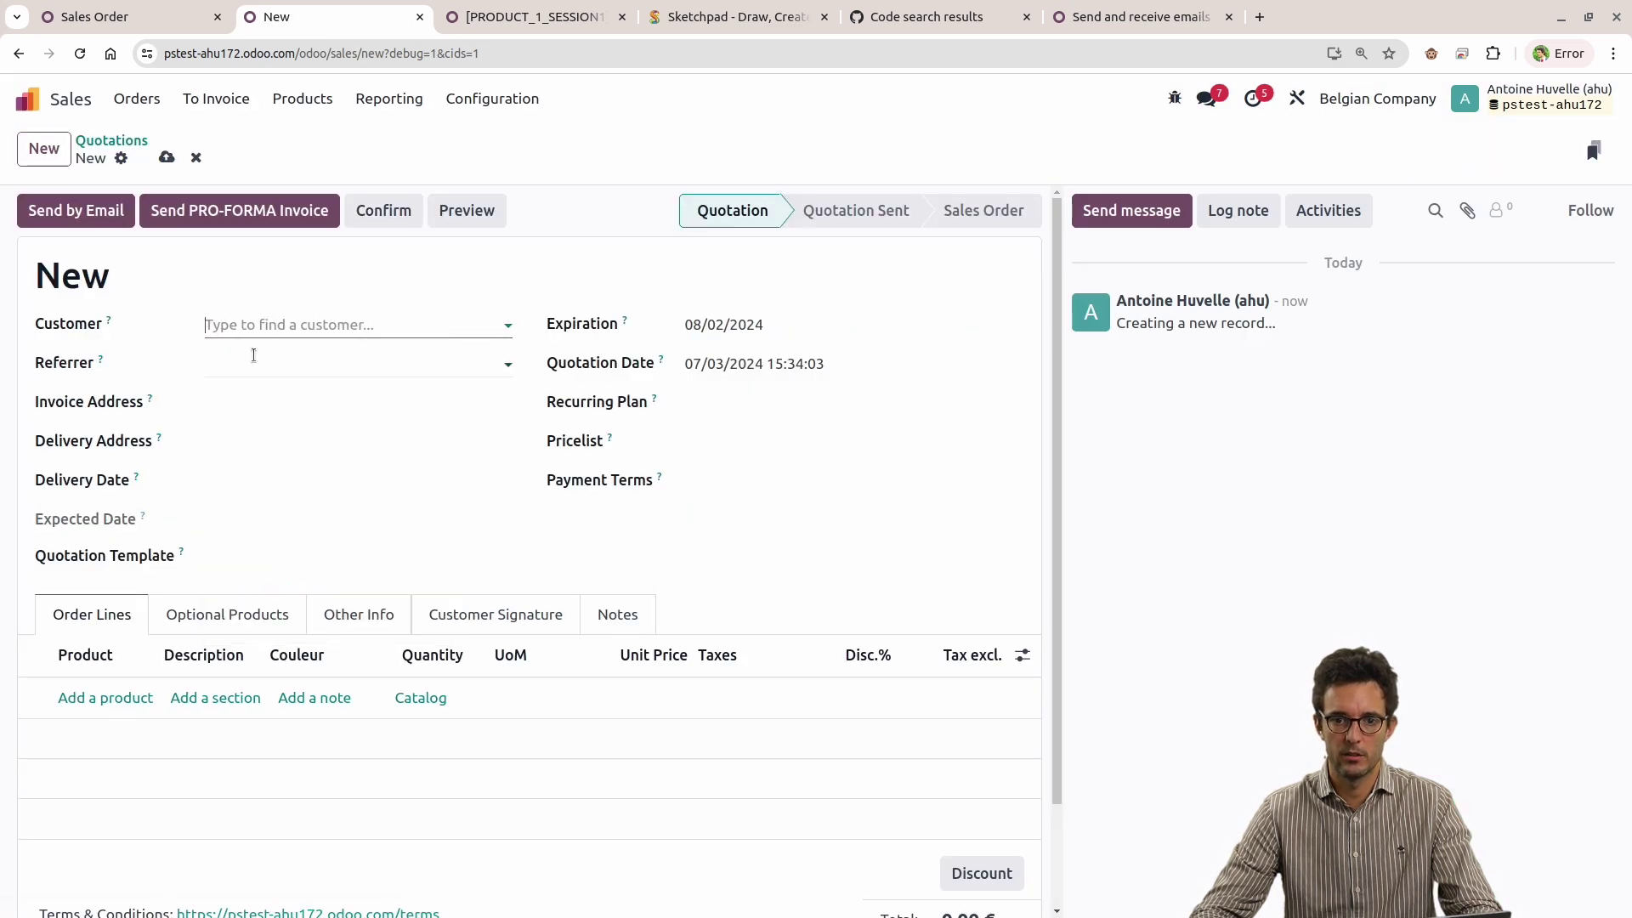
key("alt+s")
left_click_drag(96, 274, 246, 297)
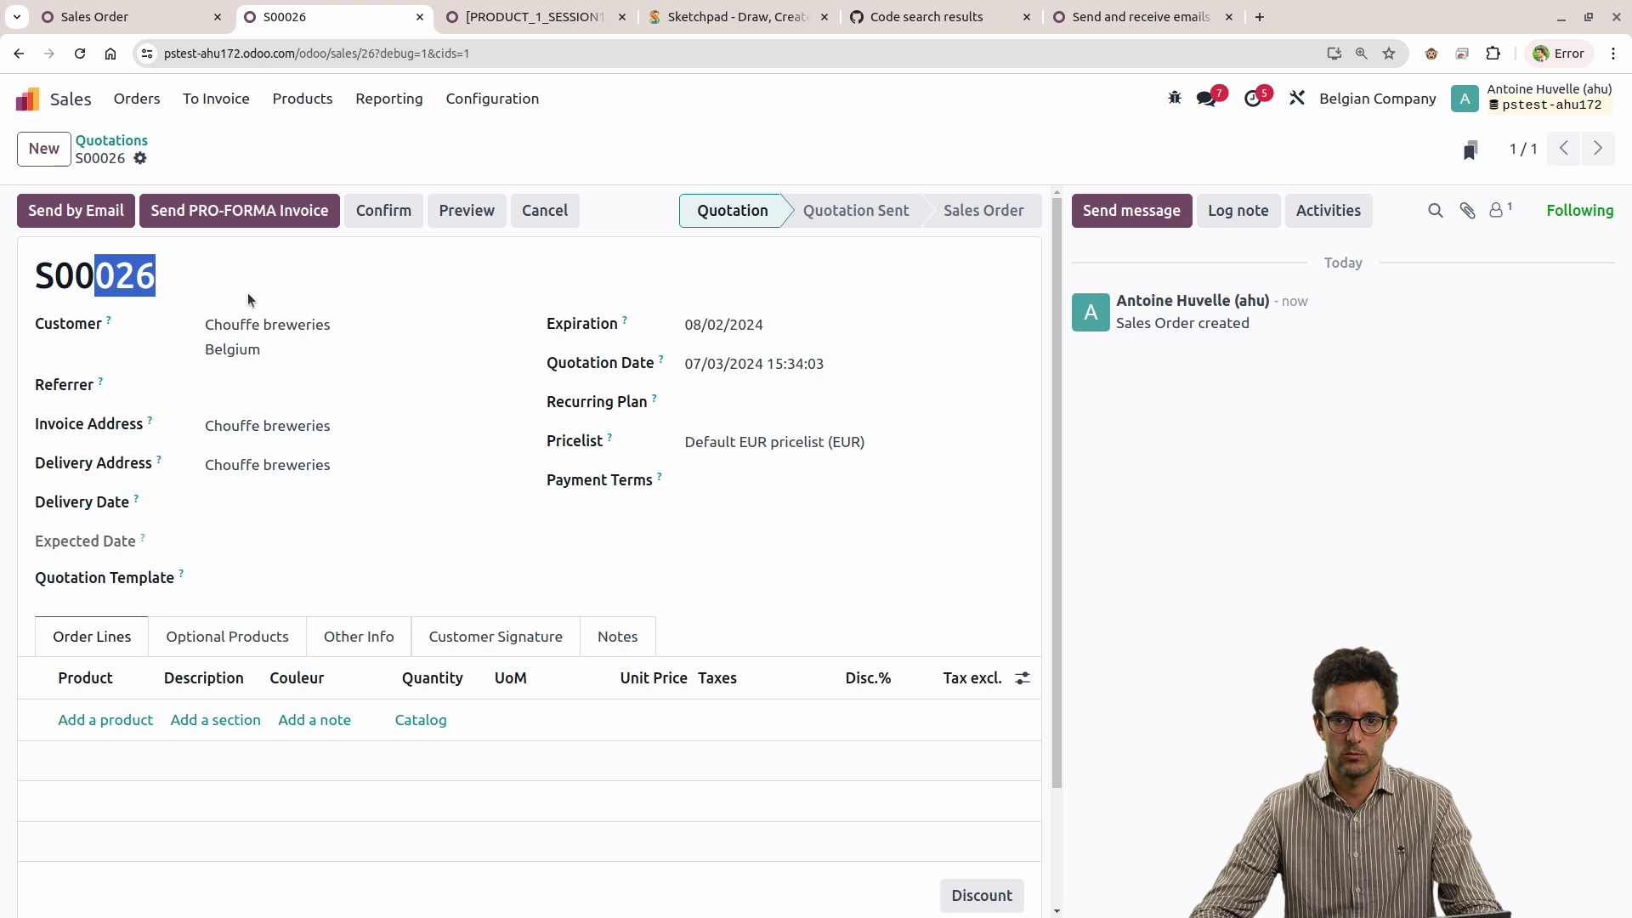
Confirm the Sales Order sequence's next number is now 27, then return home.
left_click(144, 21)
left_click(111, 140)
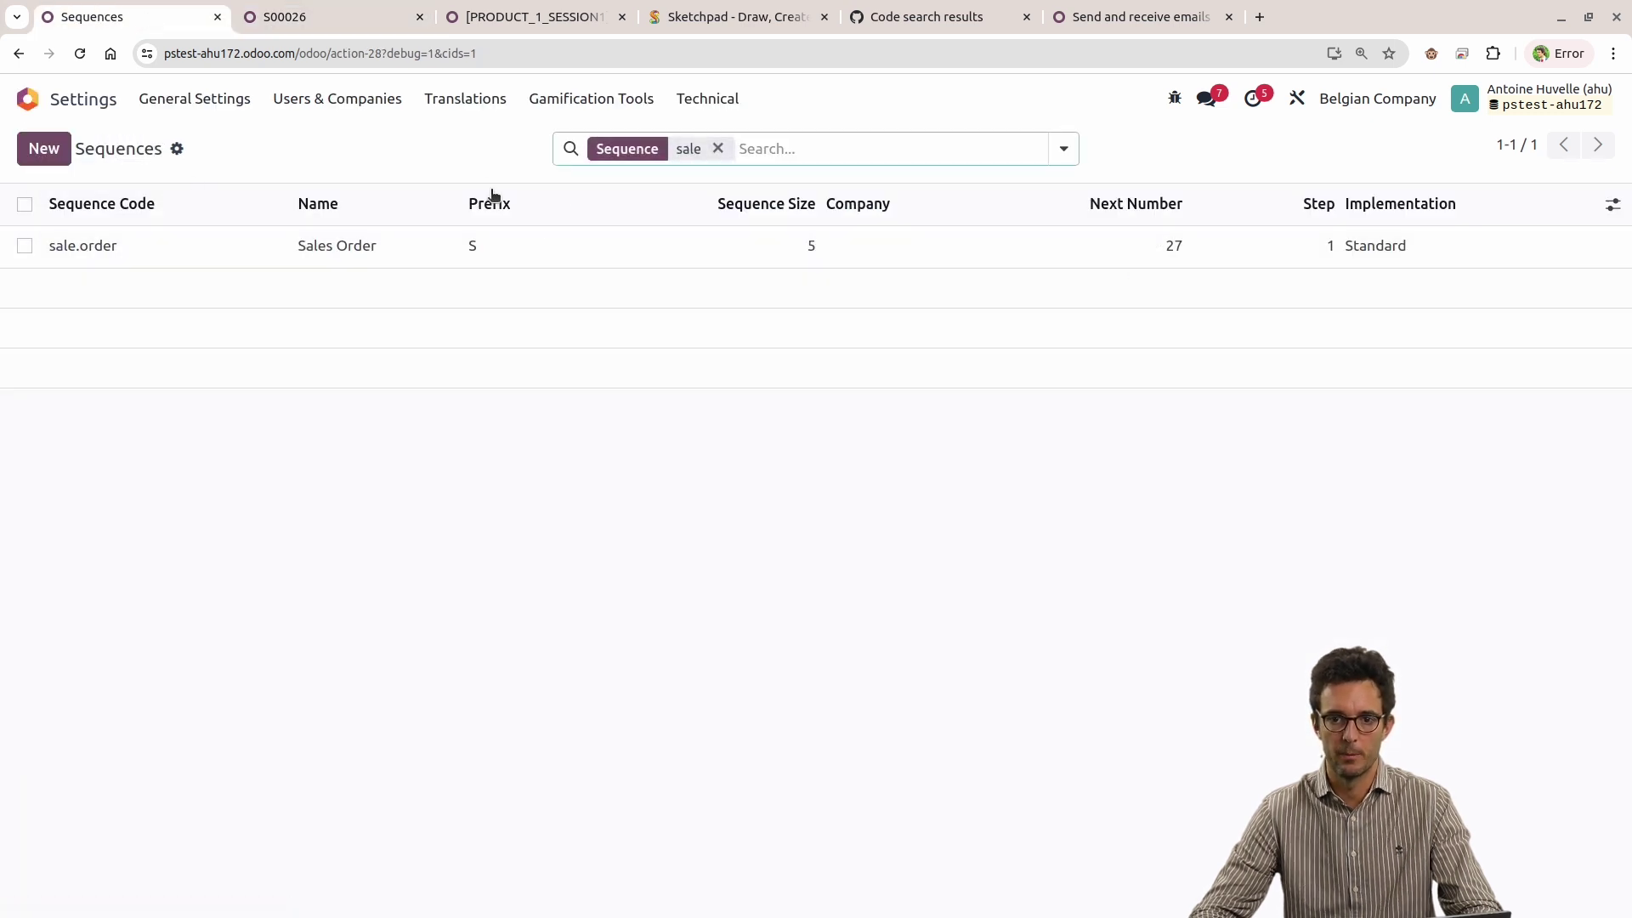
left_click(285, 18)
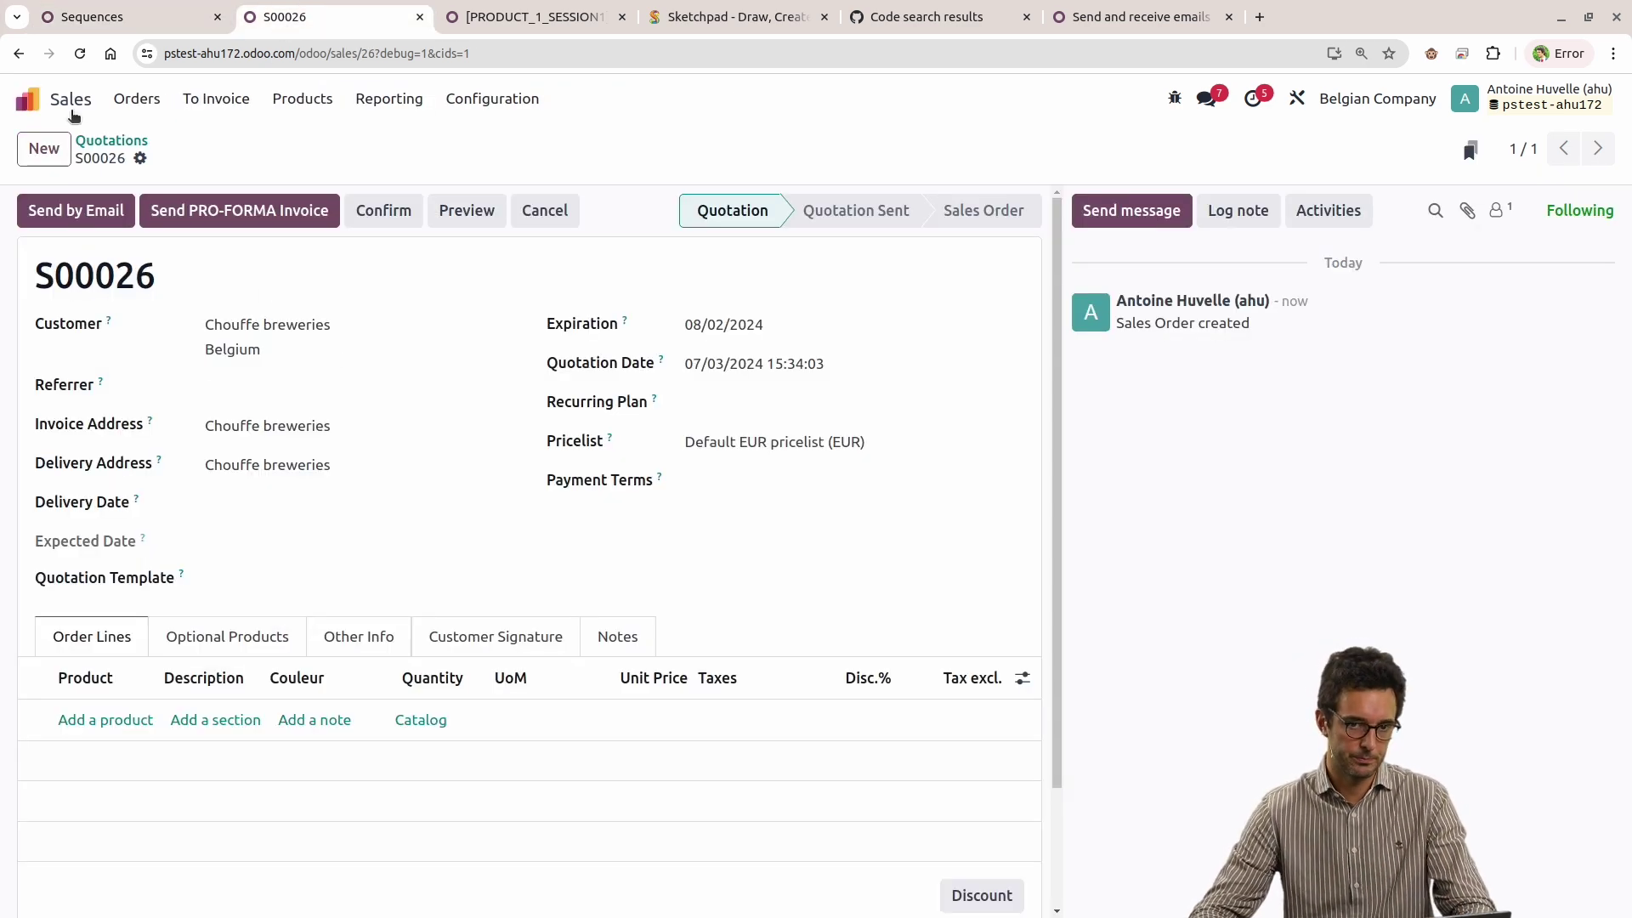
left_click(27, 99)
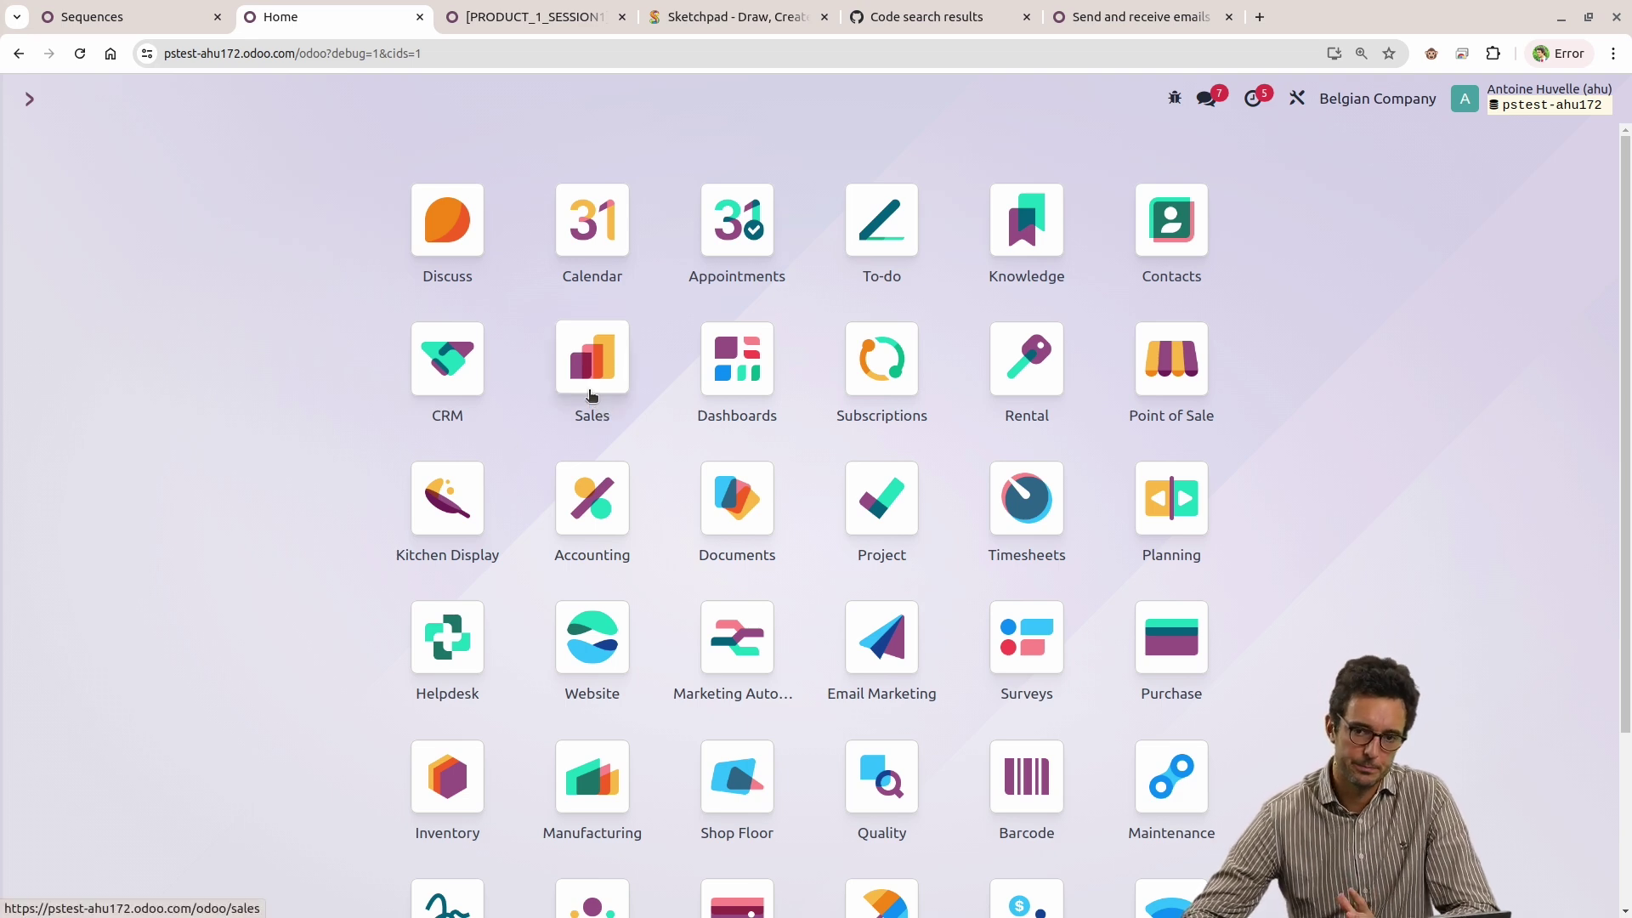
Go from the Sales quotations to the Products list.
left_click(591, 366)
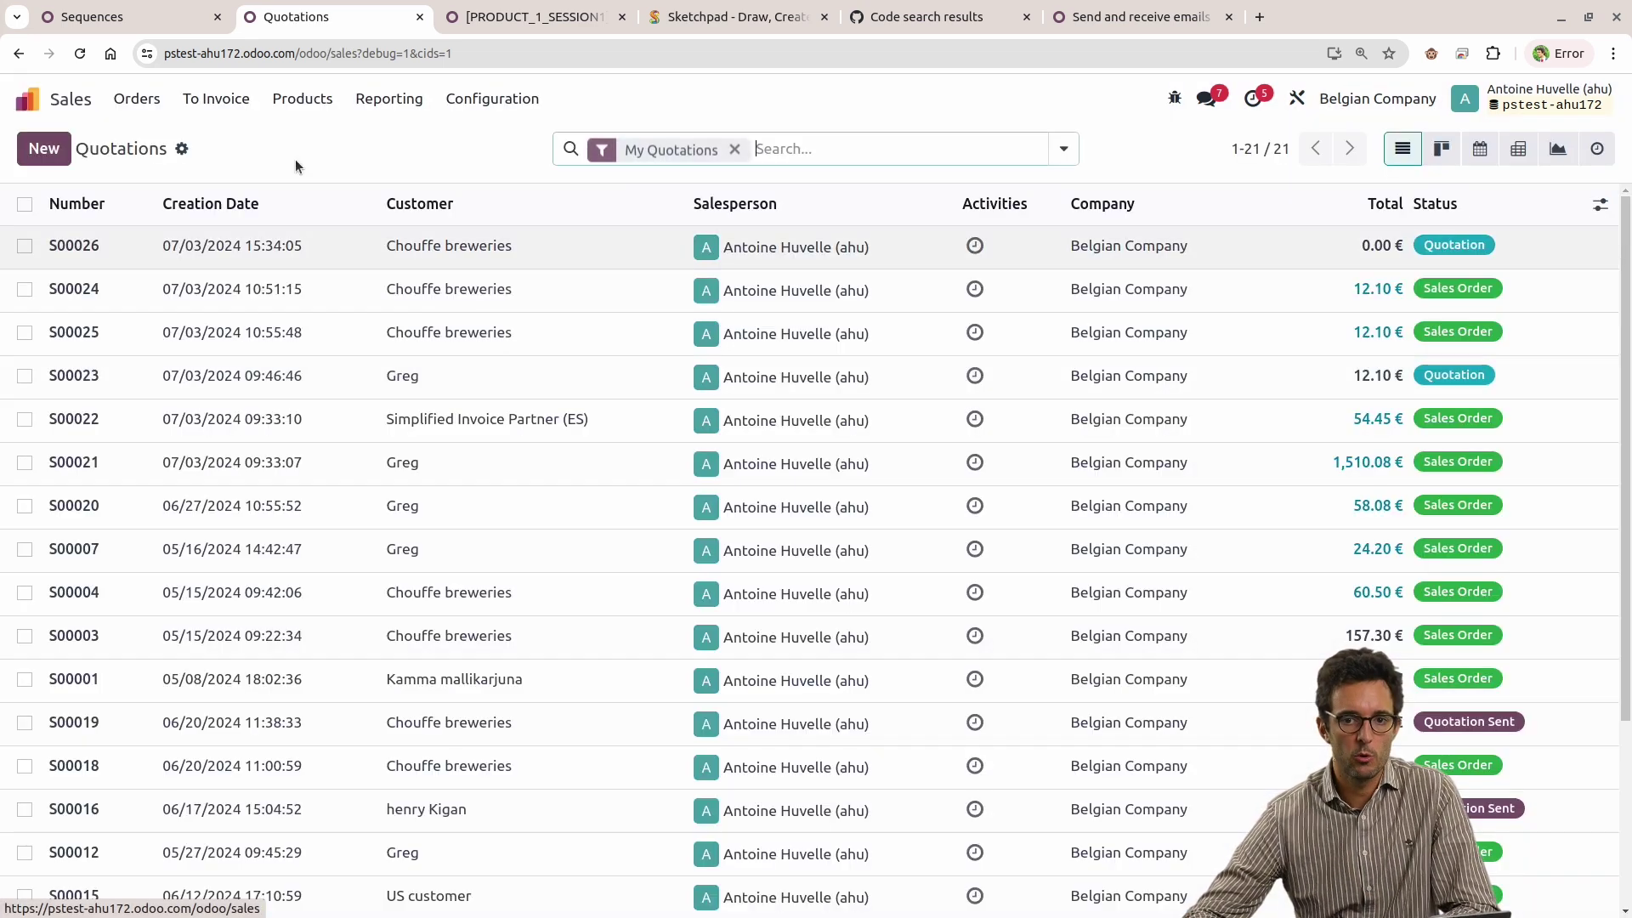
left_click(140, 101)
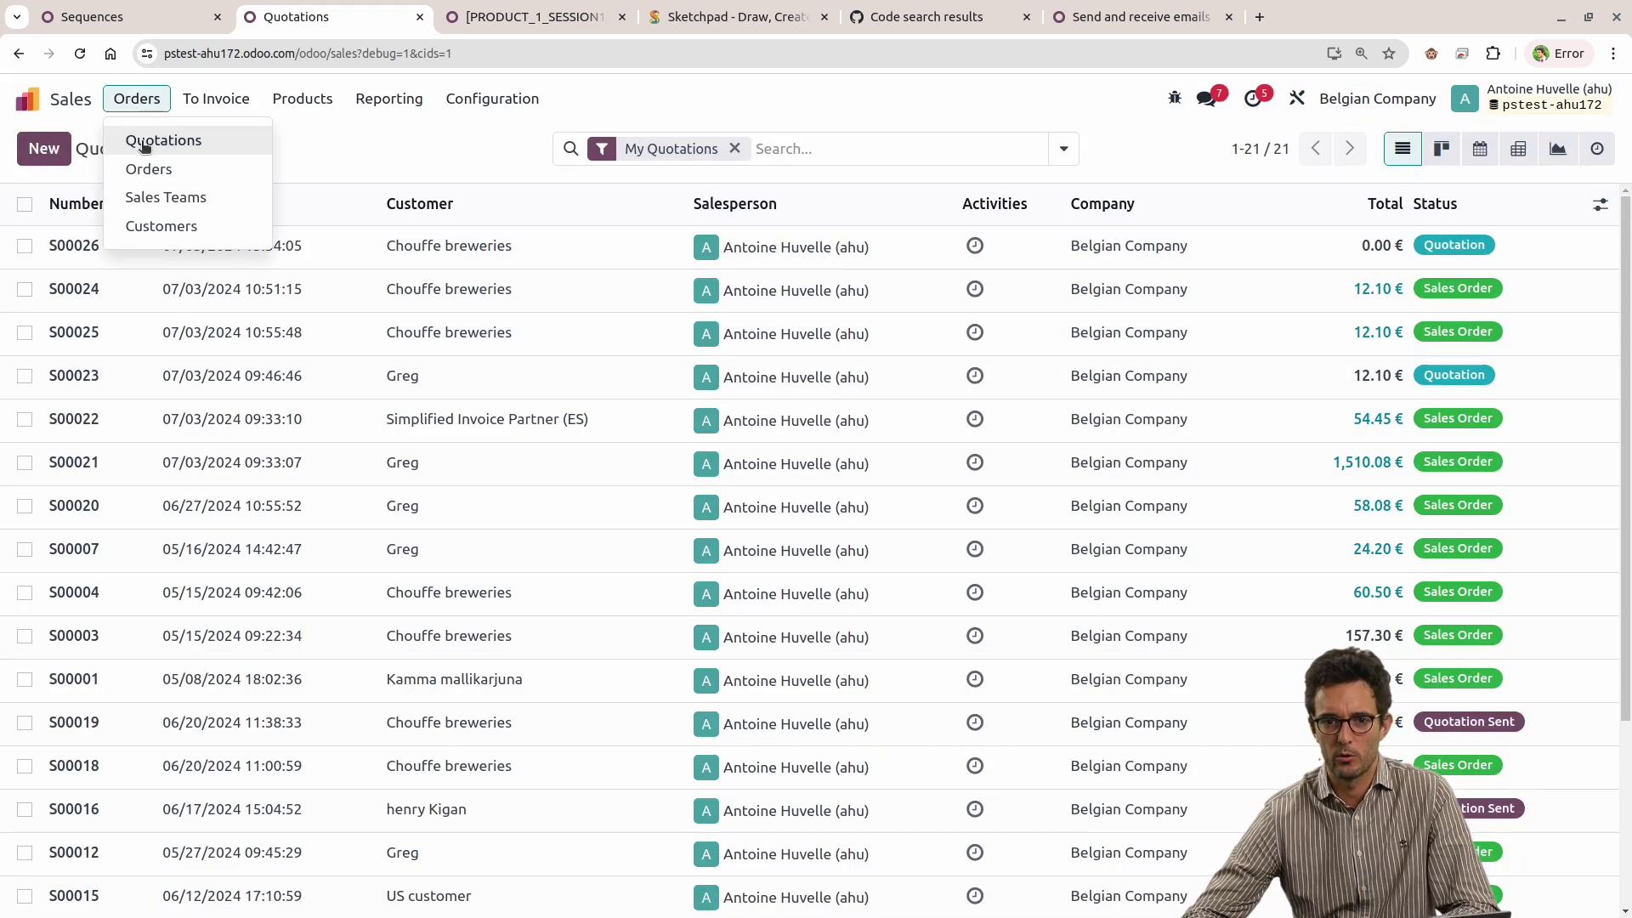
left_click(140, 135)
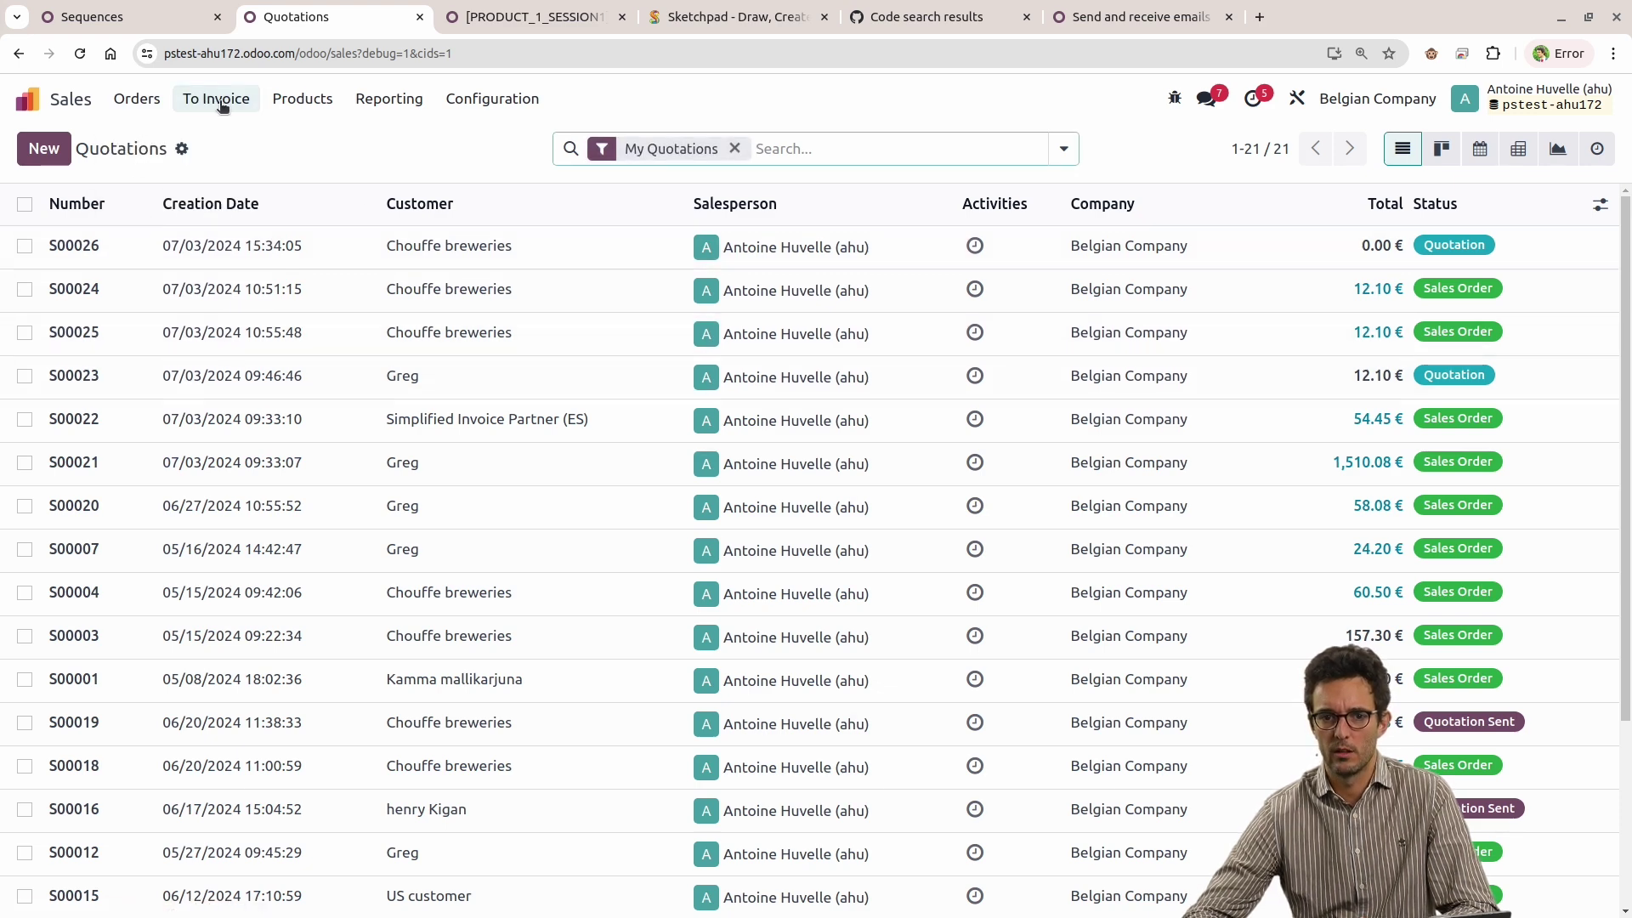
left_click(303, 98)
left_click(284, 135)
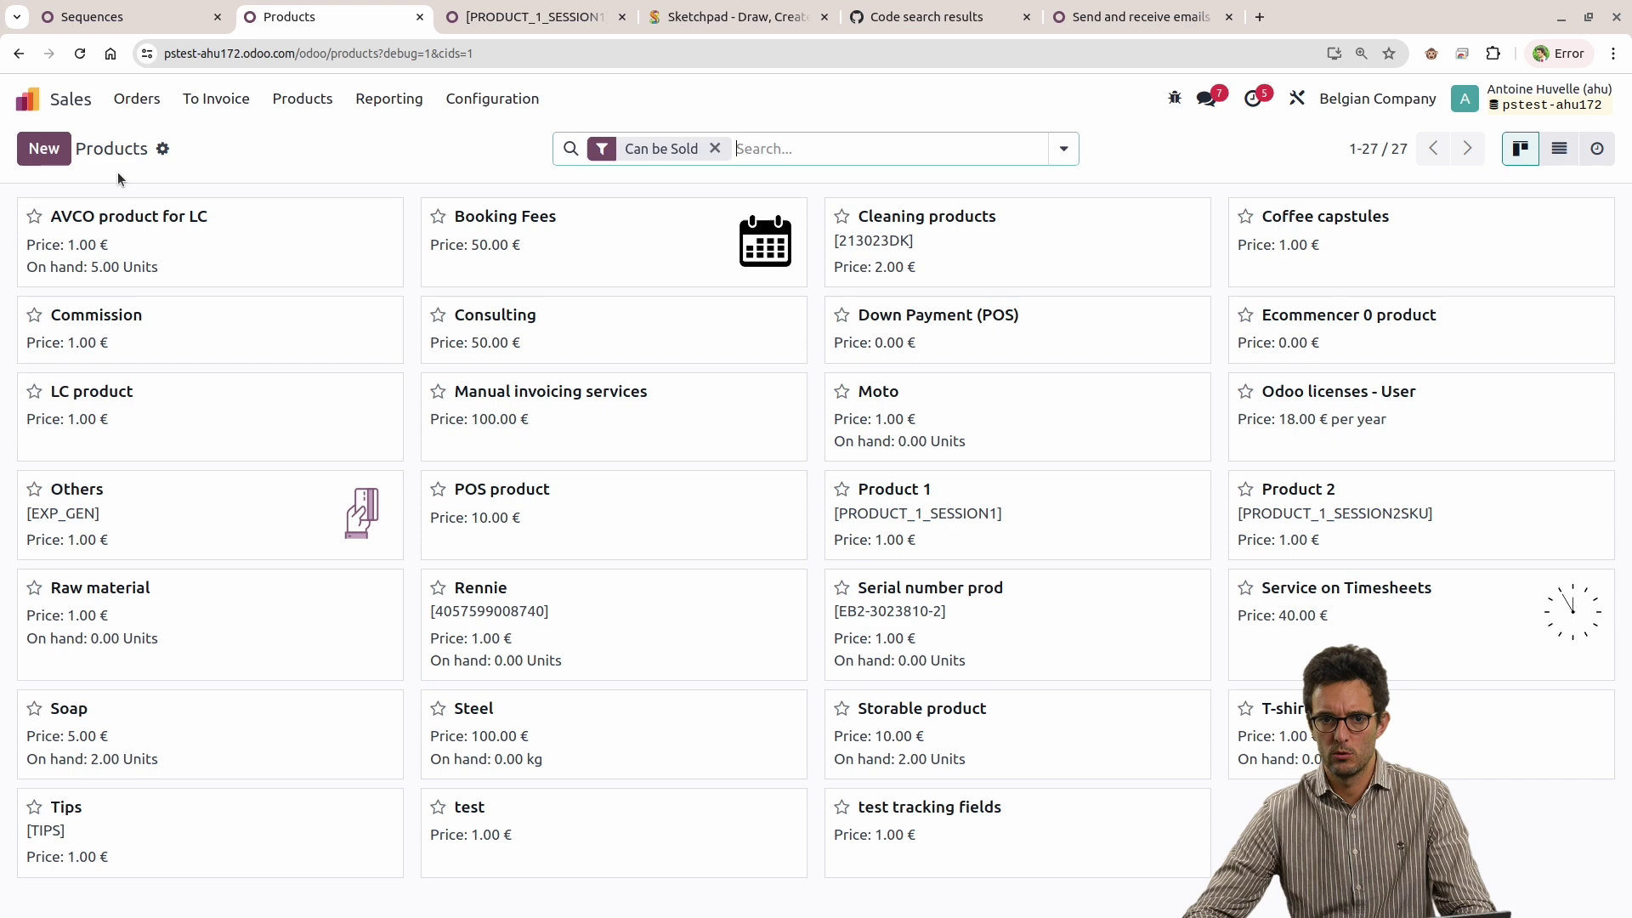
Create a product named 'My auto sequenced product' and save it.
left_click(43, 151)
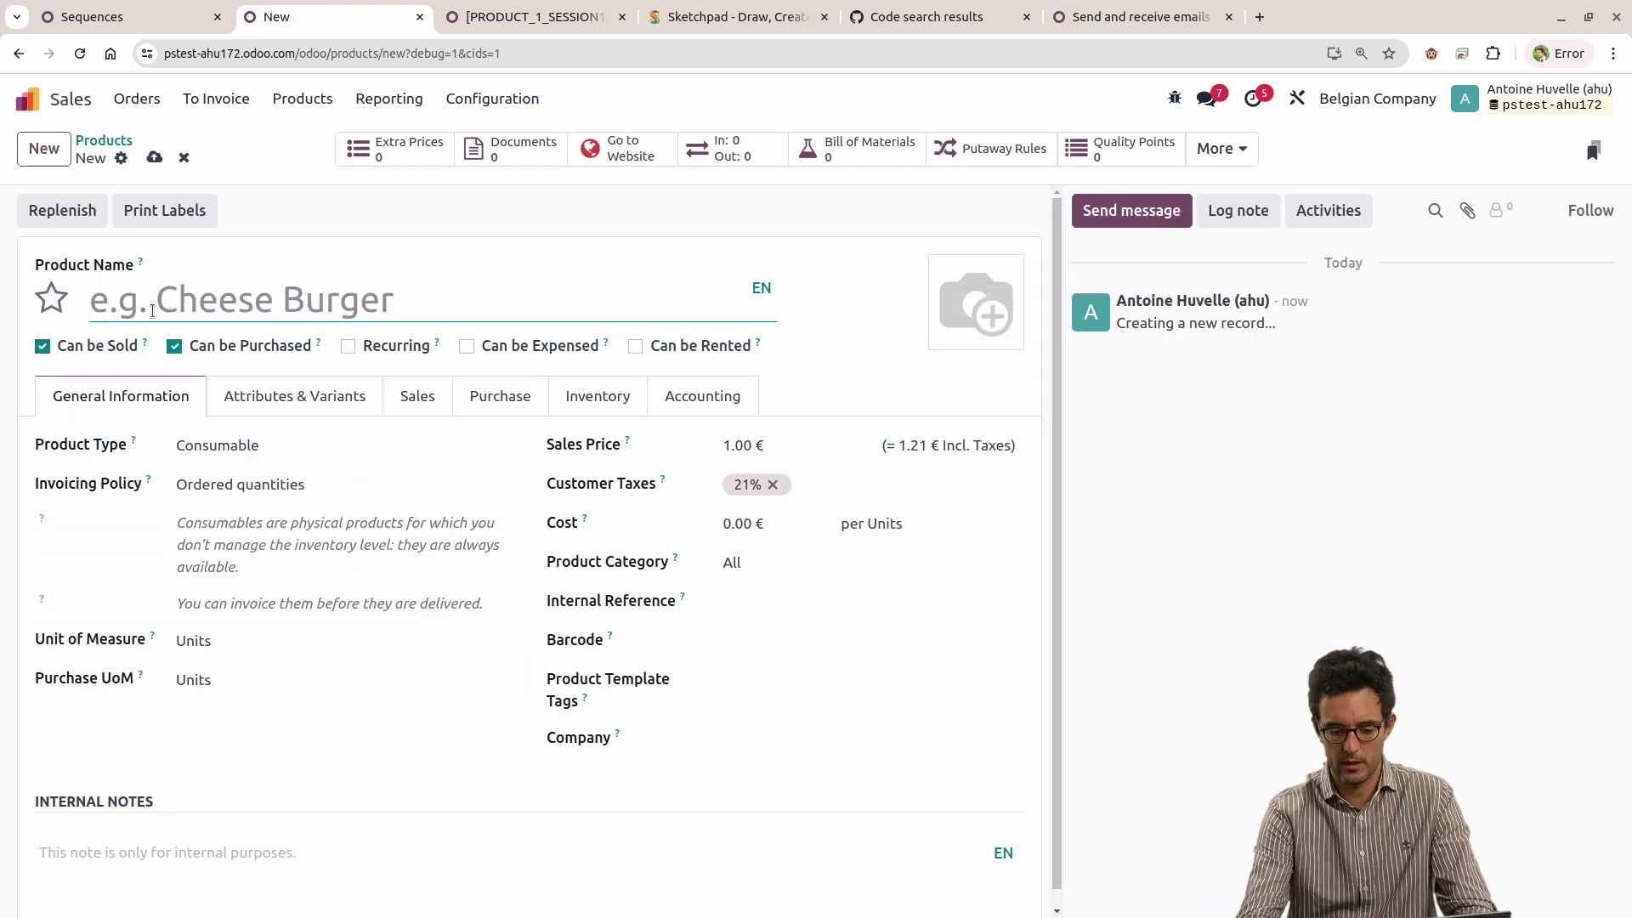
type("My auto seqeu")
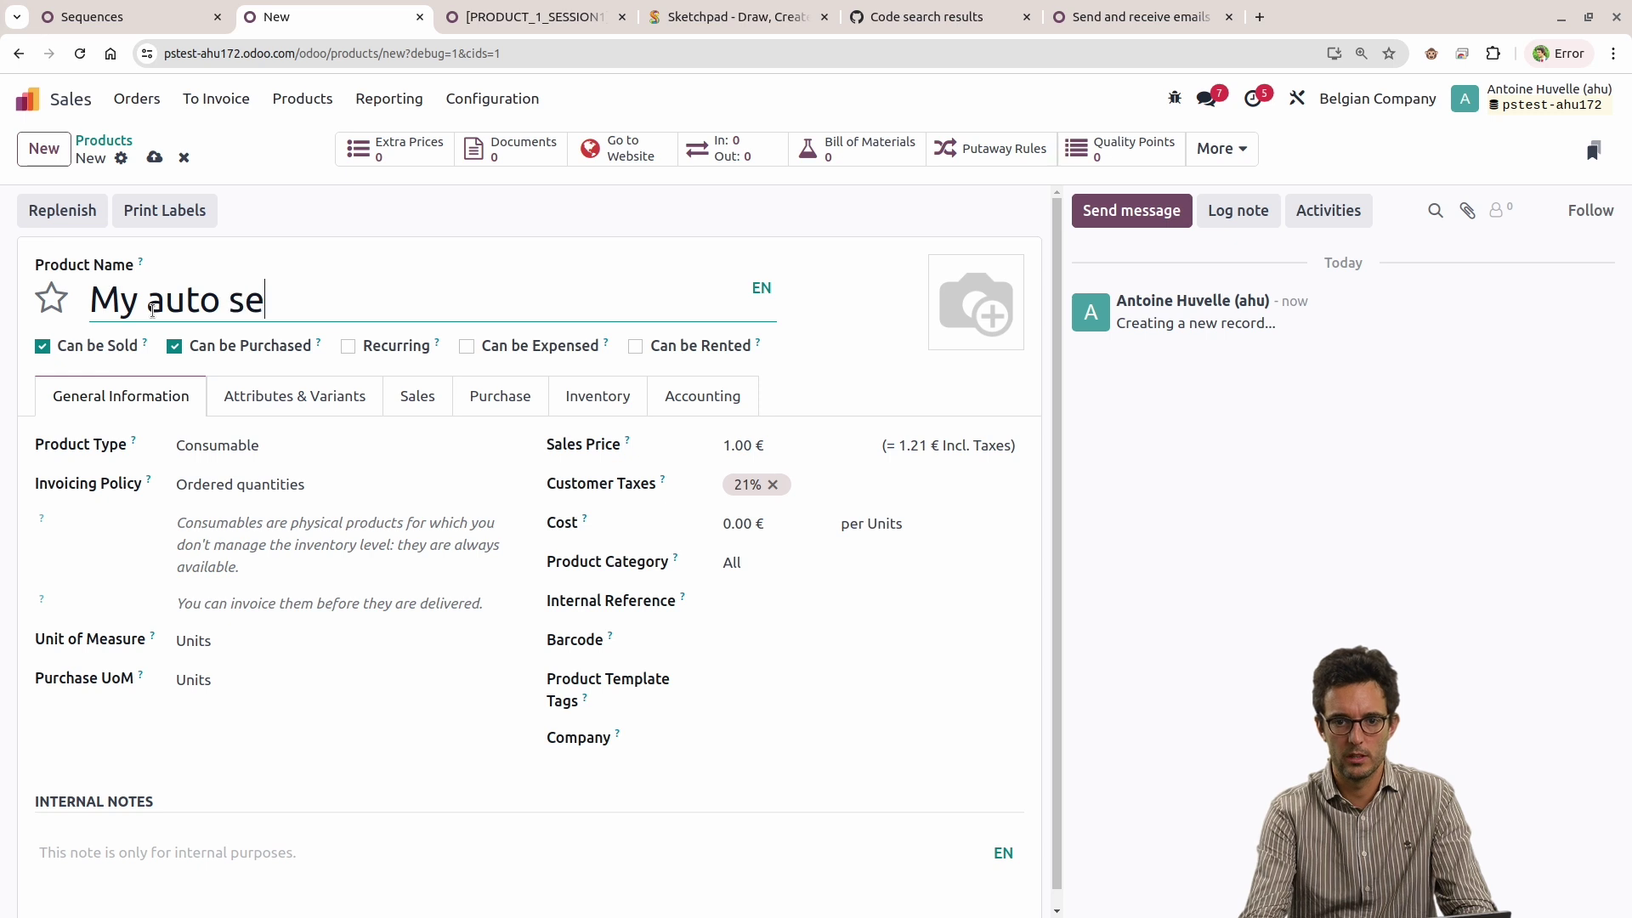
key("BackSpace")
key("BackSpace")
type("uenced ")
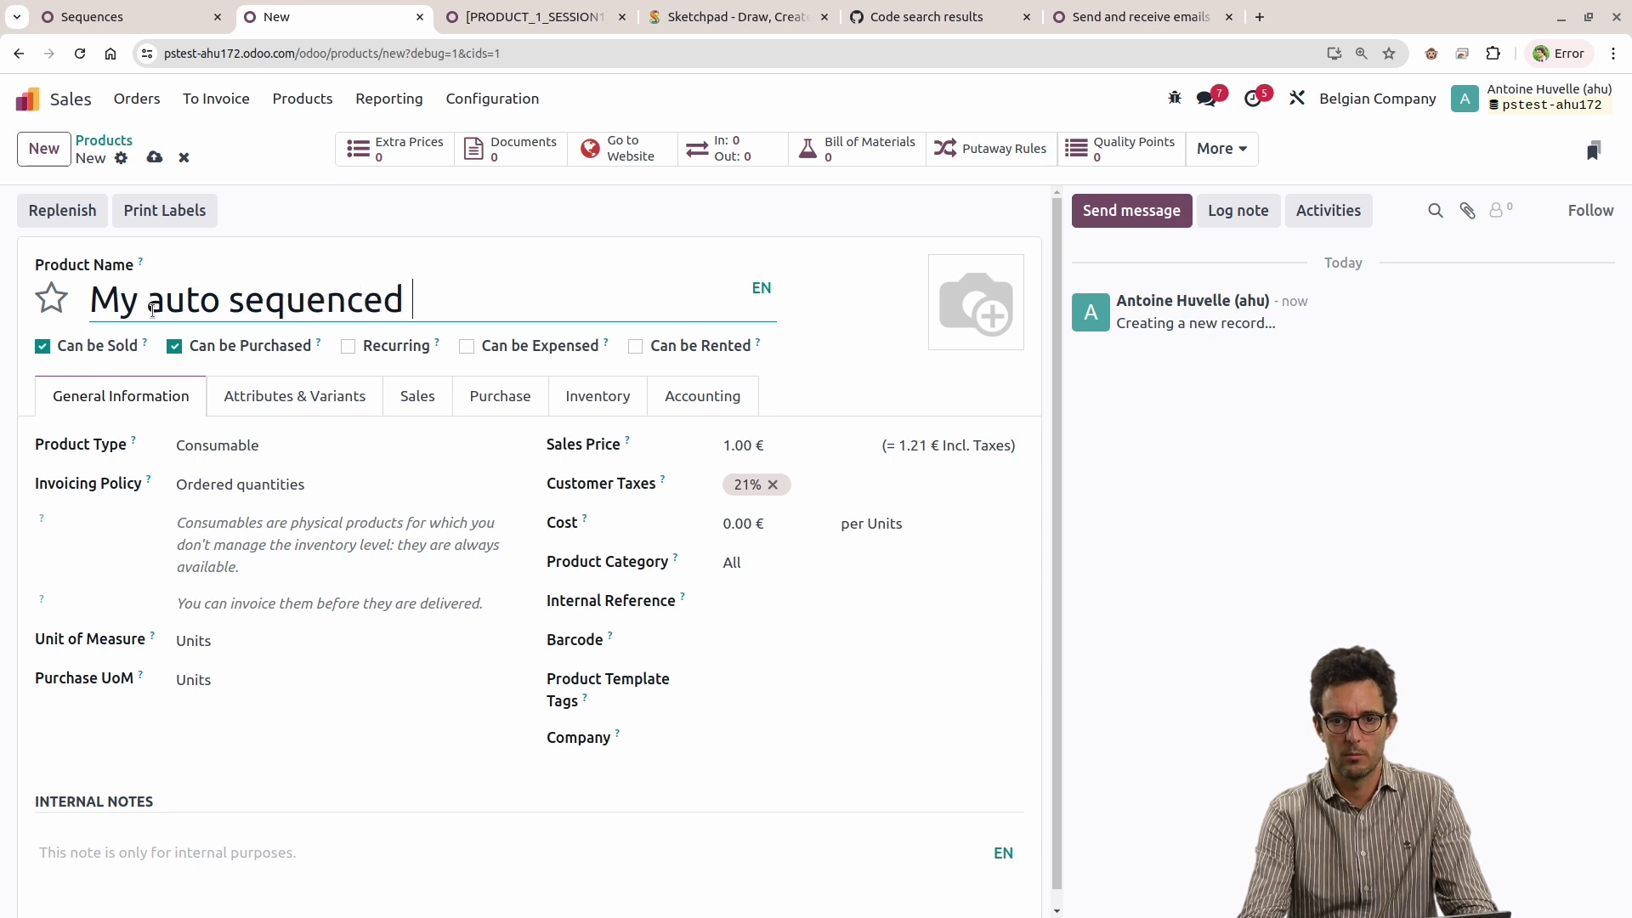
type("product")
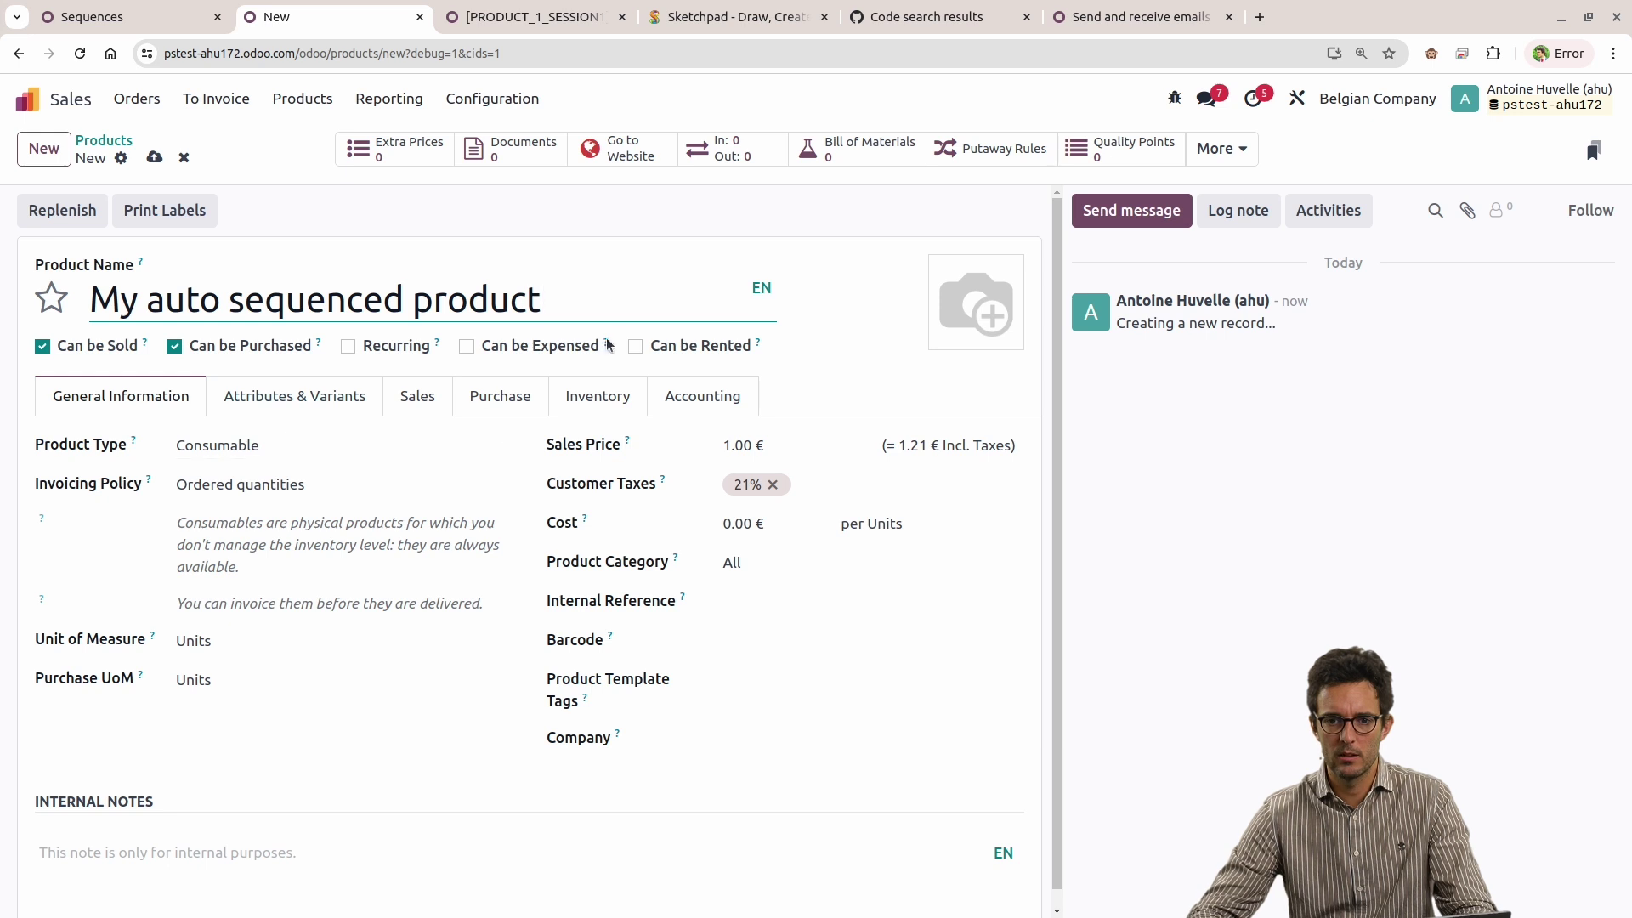
key("ctrl+a")
key("ctrl+s")
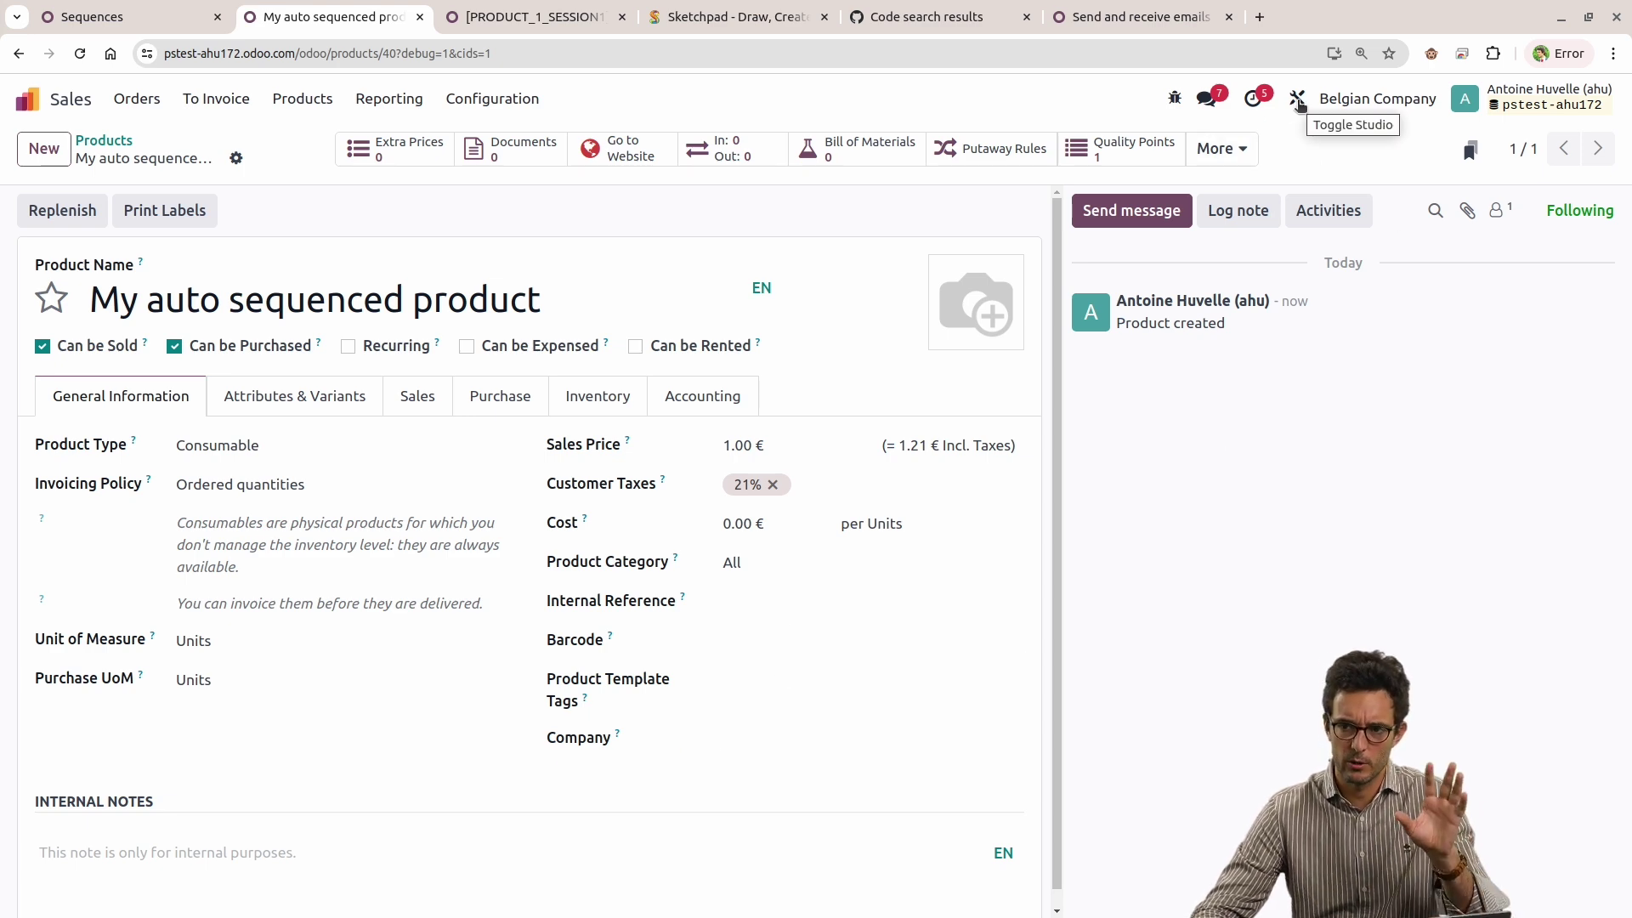
In Studio, add a text field labelled Auto Sequence (auto_sequence) below Purchase UoM.
left_click(1298, 101)
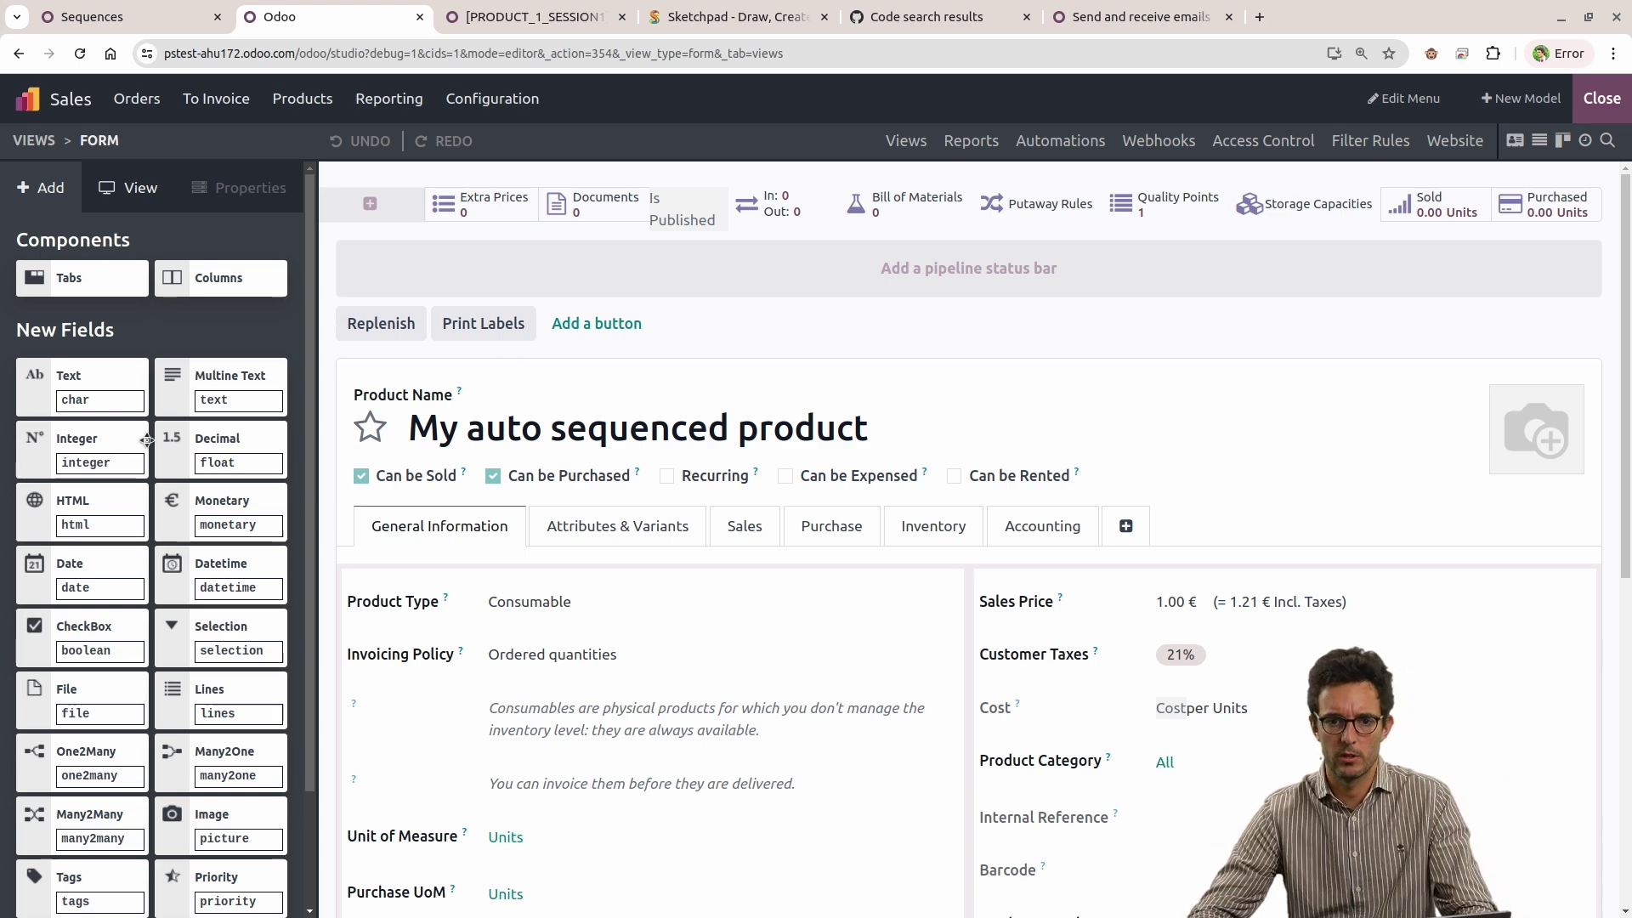
scroll(600, 625, "down", 2)
left_click_drag(51, 391, 442, 746)
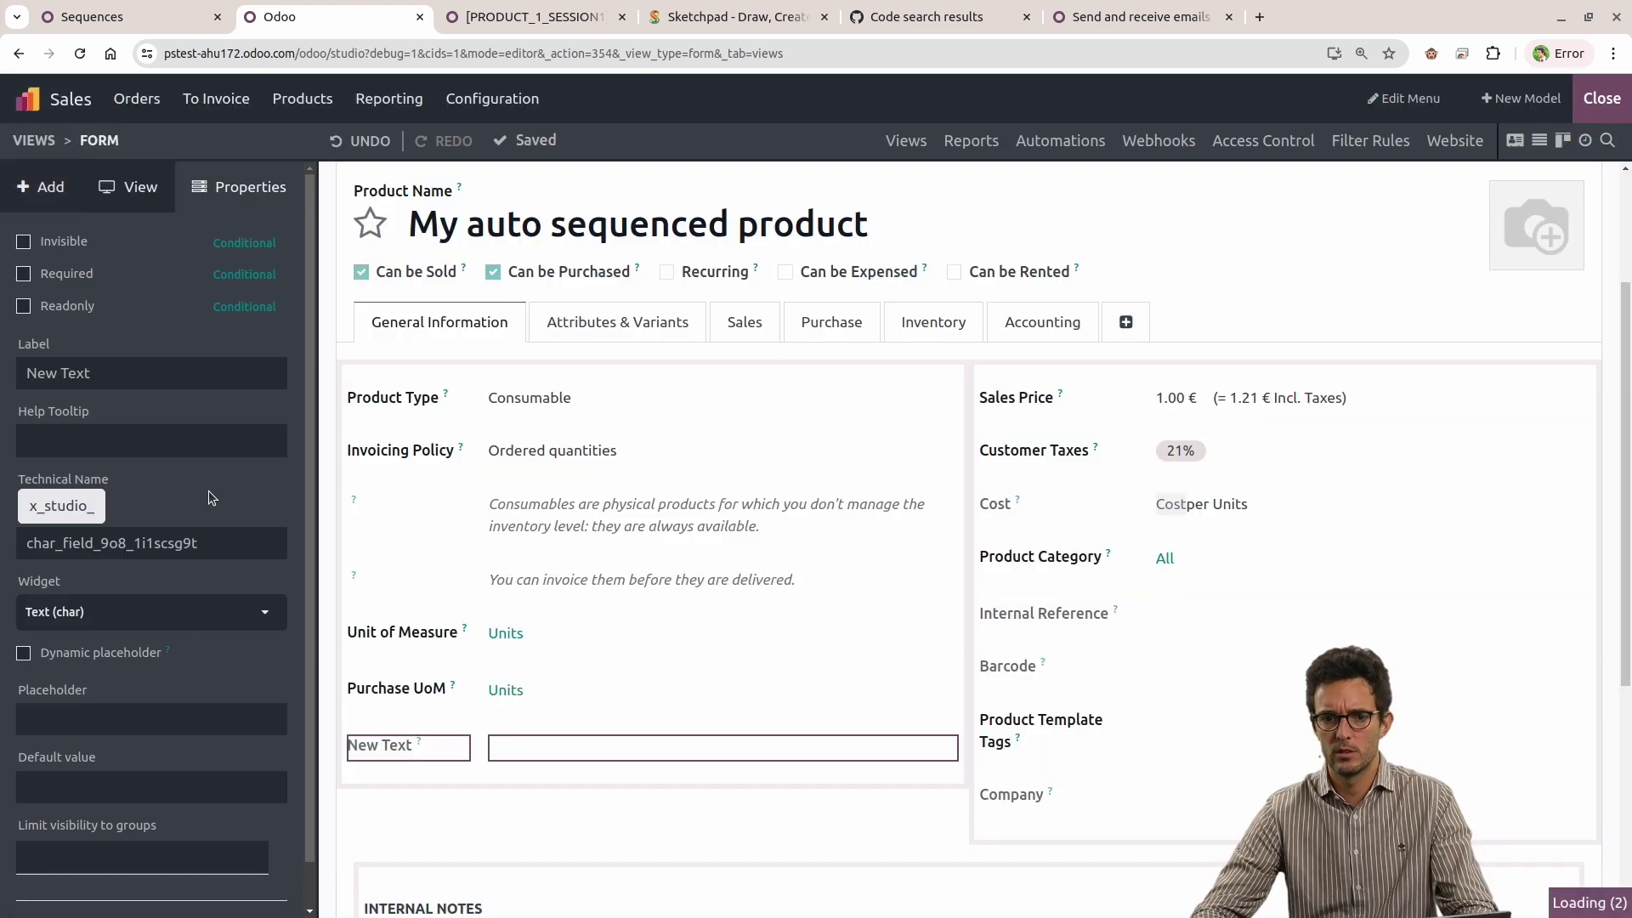
double_click(96, 381)
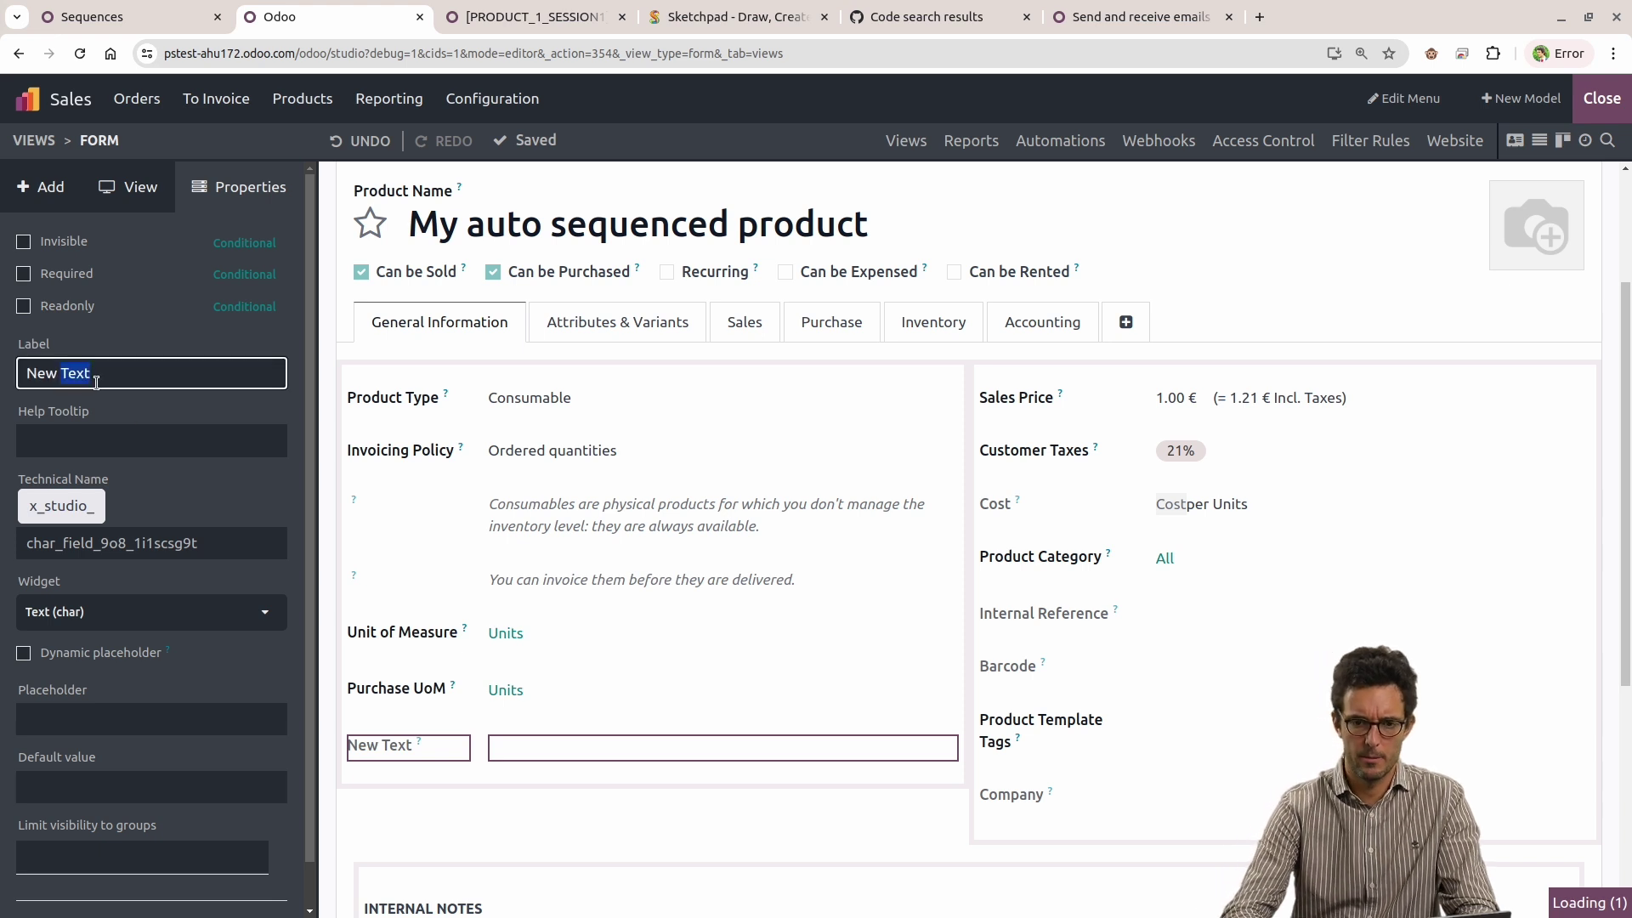
key("ctrl+a")
type("Auto S")
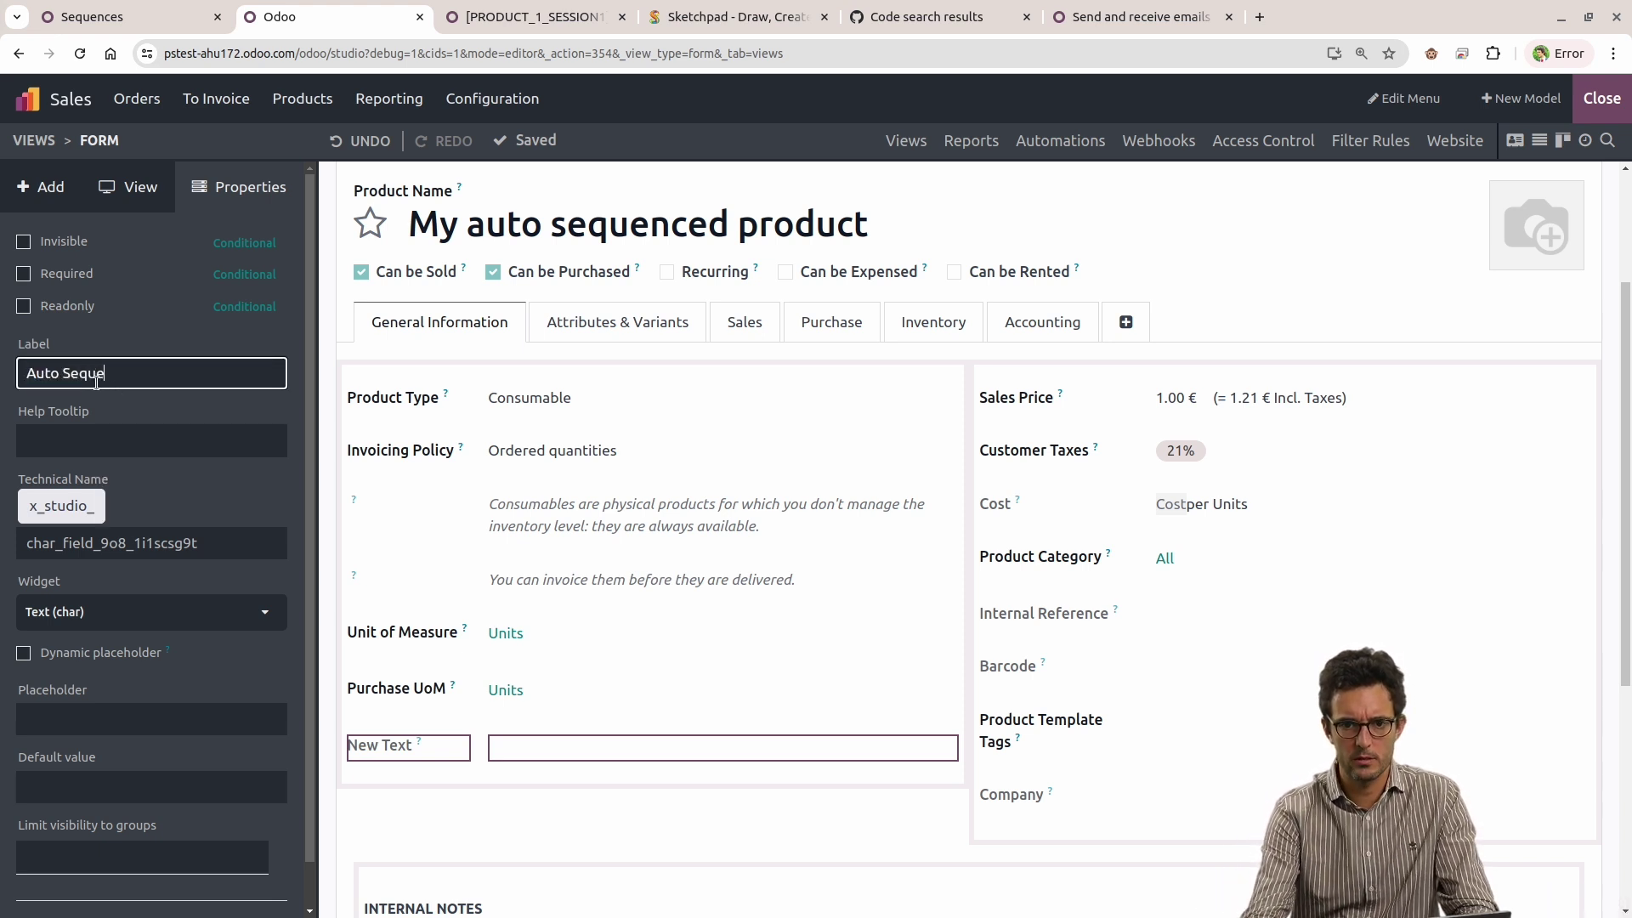
left_click(203, 496)
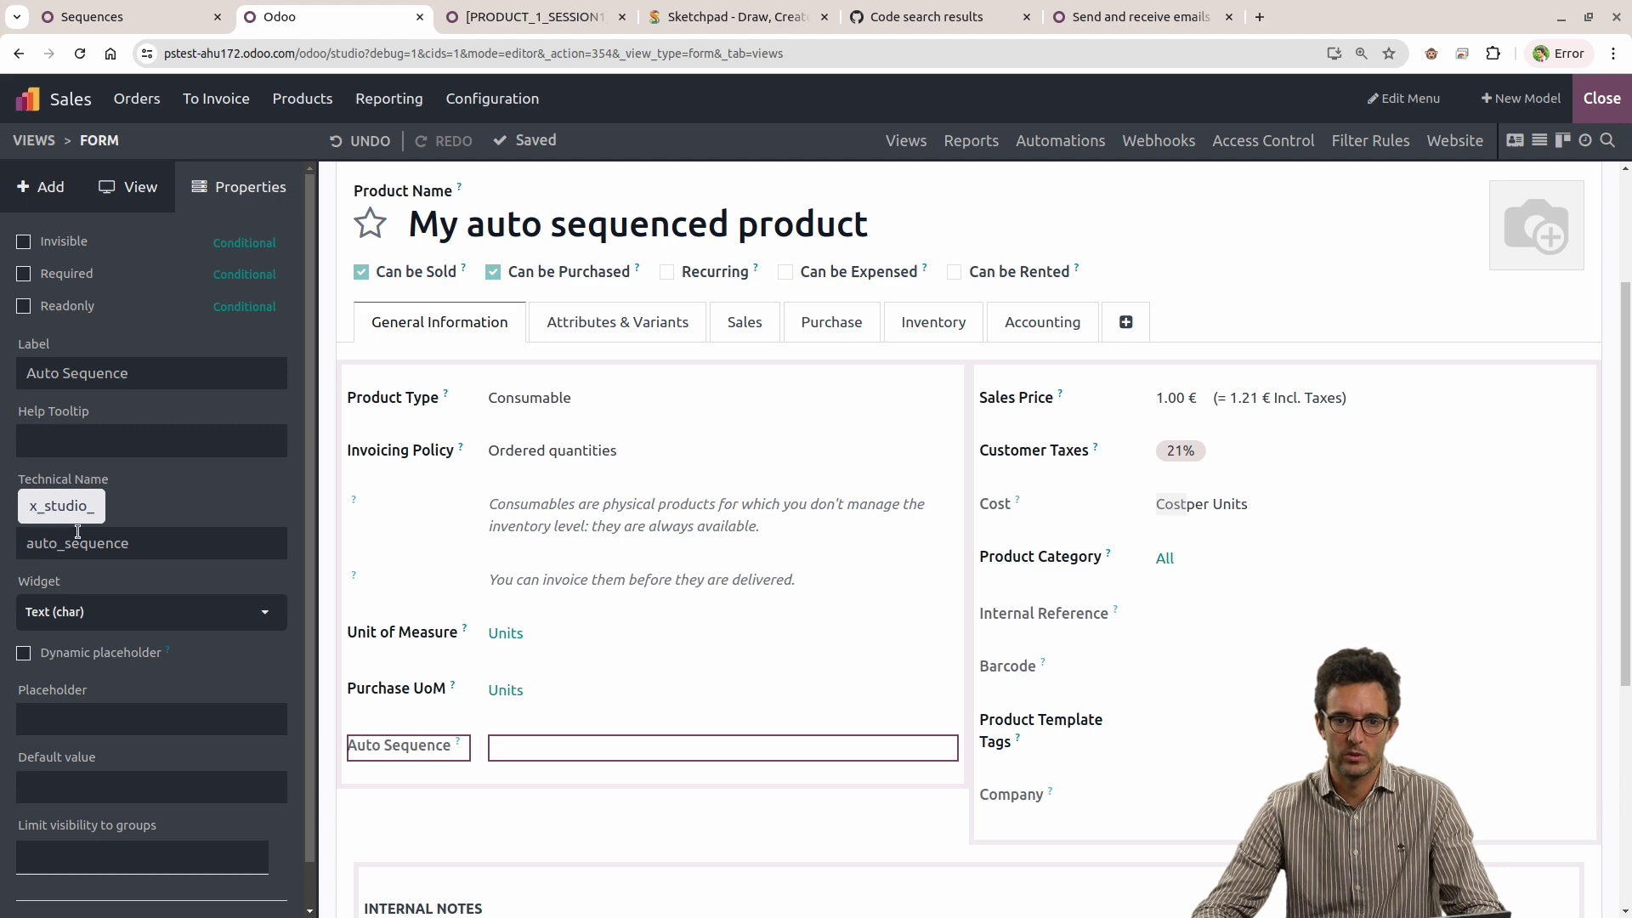
left_click(1602, 98)
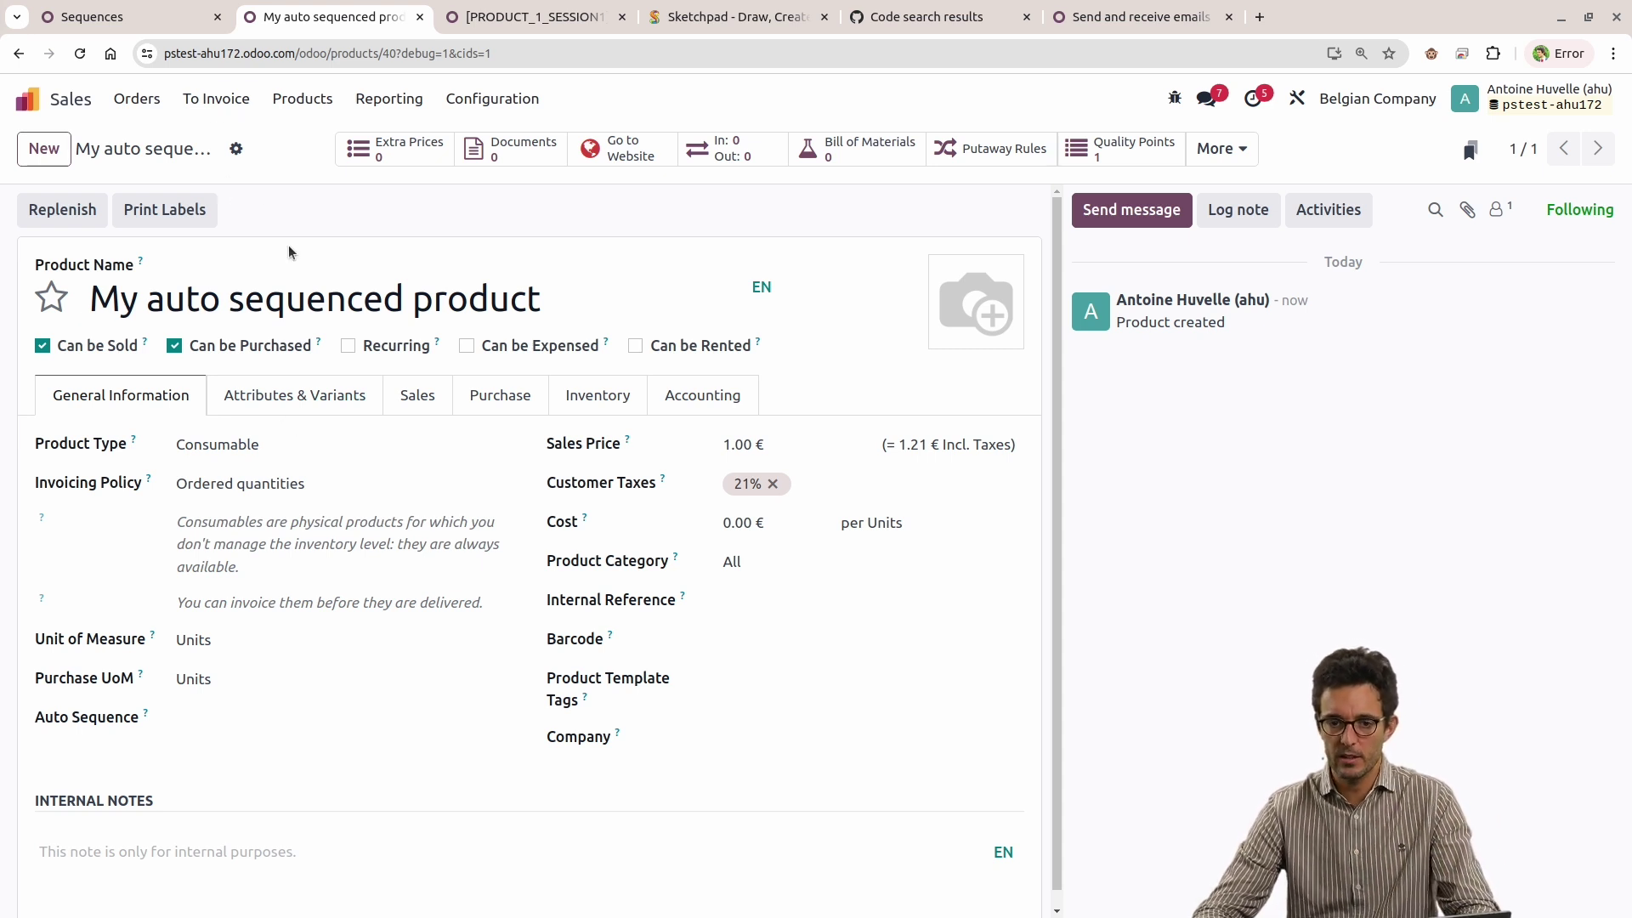
Tick Readonly on the Auto Sequence field in Studio, then go back home.
left_click(194, 722)
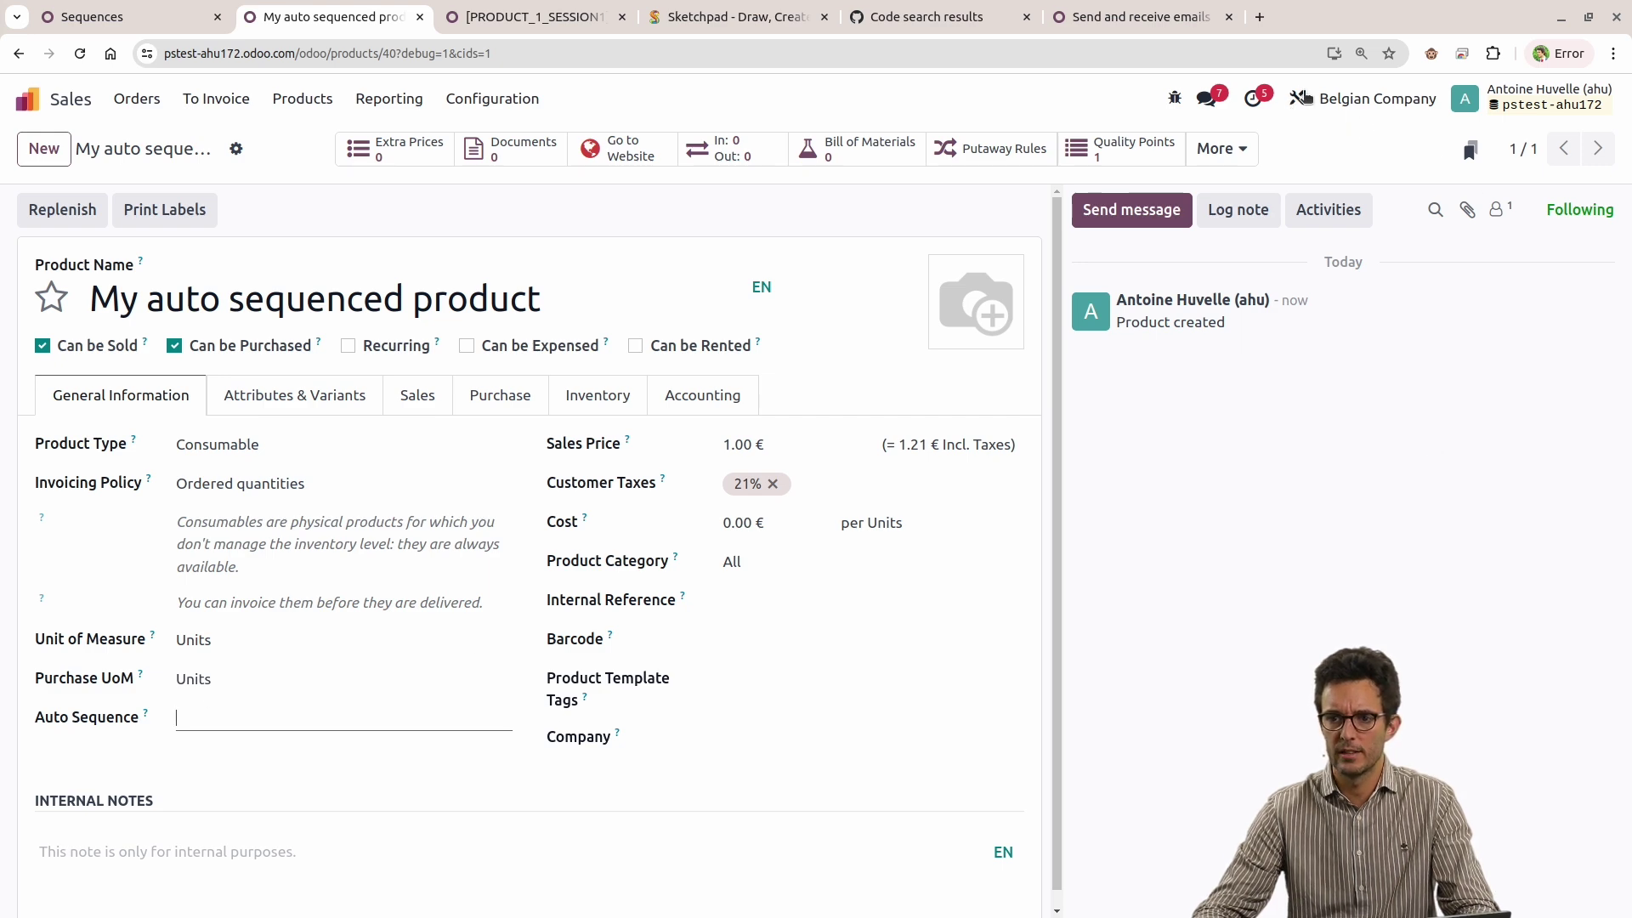
left_click(1296, 98)
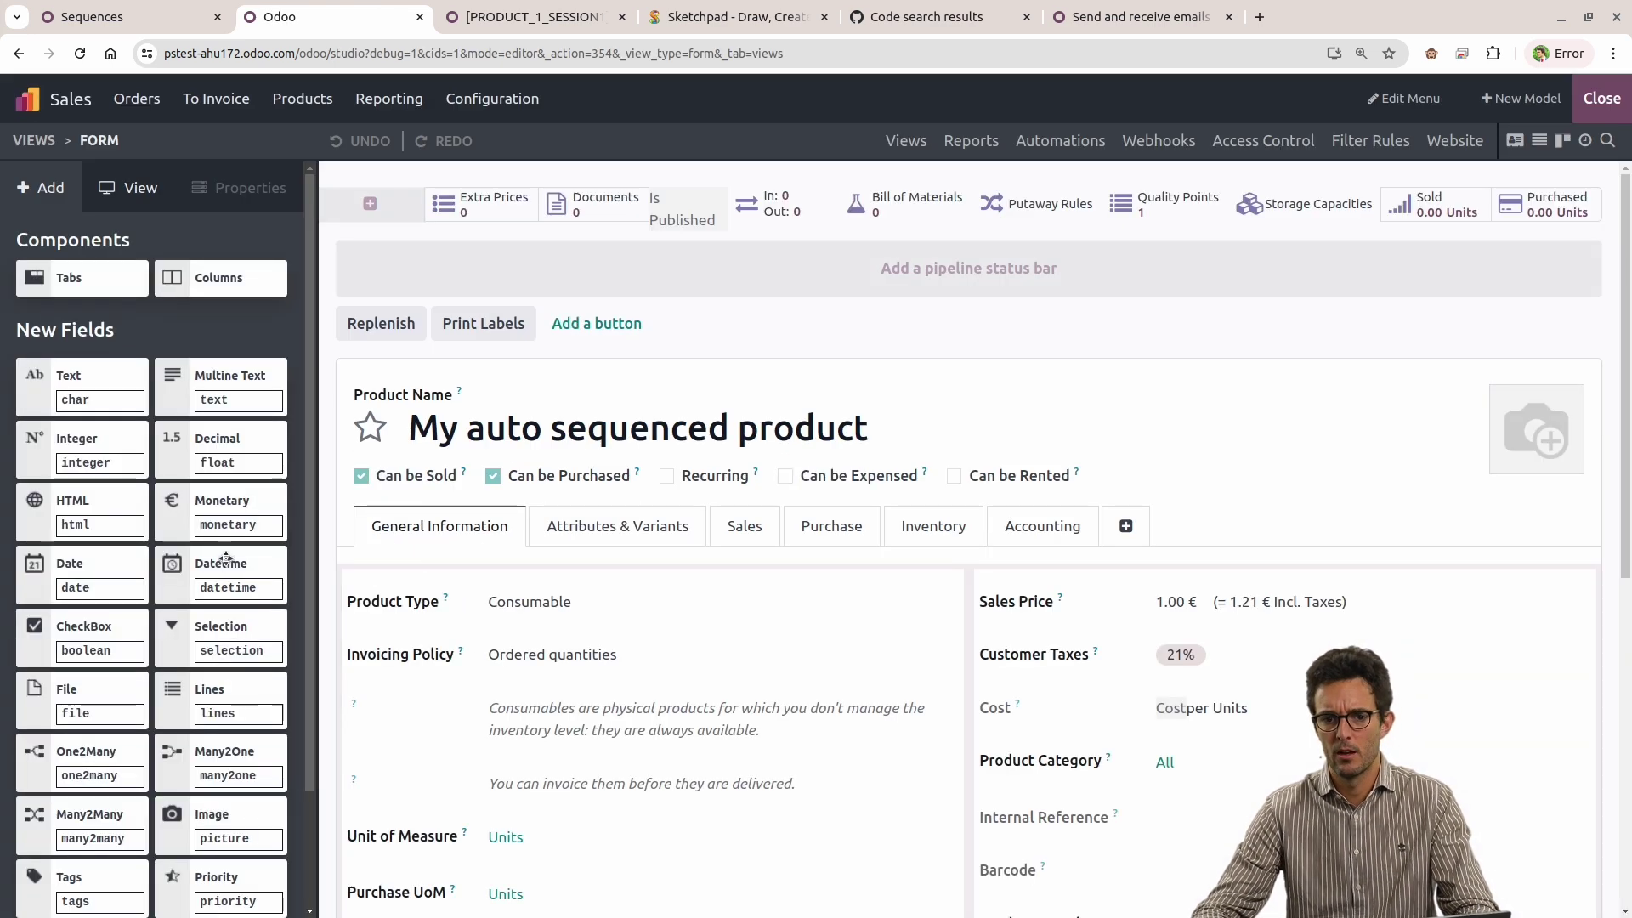
scroll(528, 674, "down", 4)
left_click(583, 643)
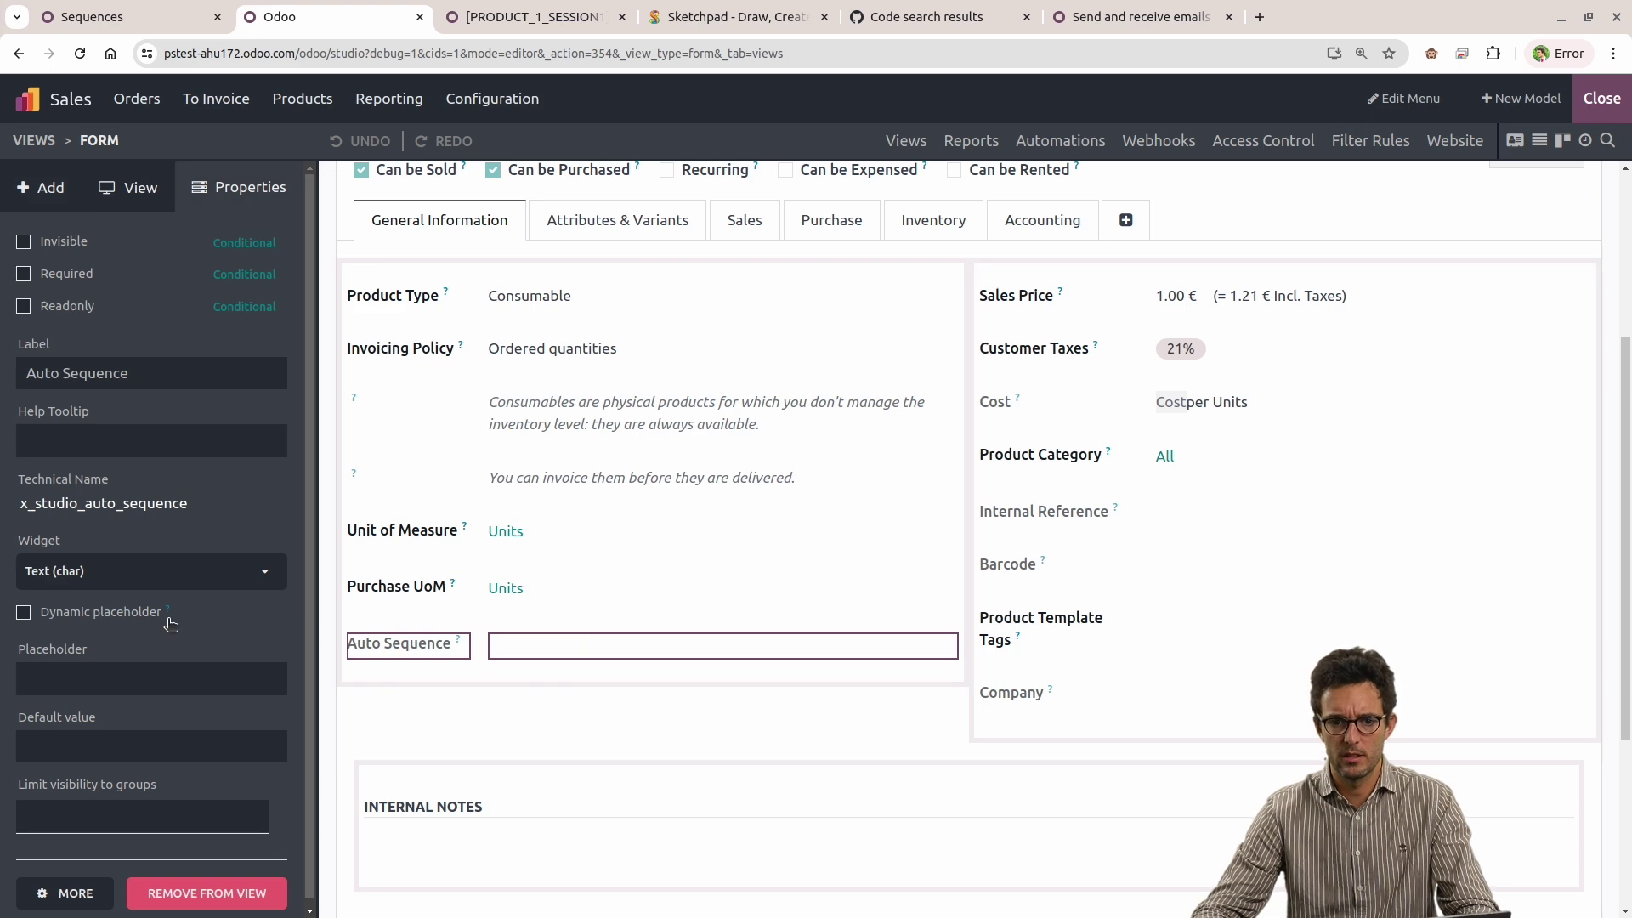
left_click(61, 308)
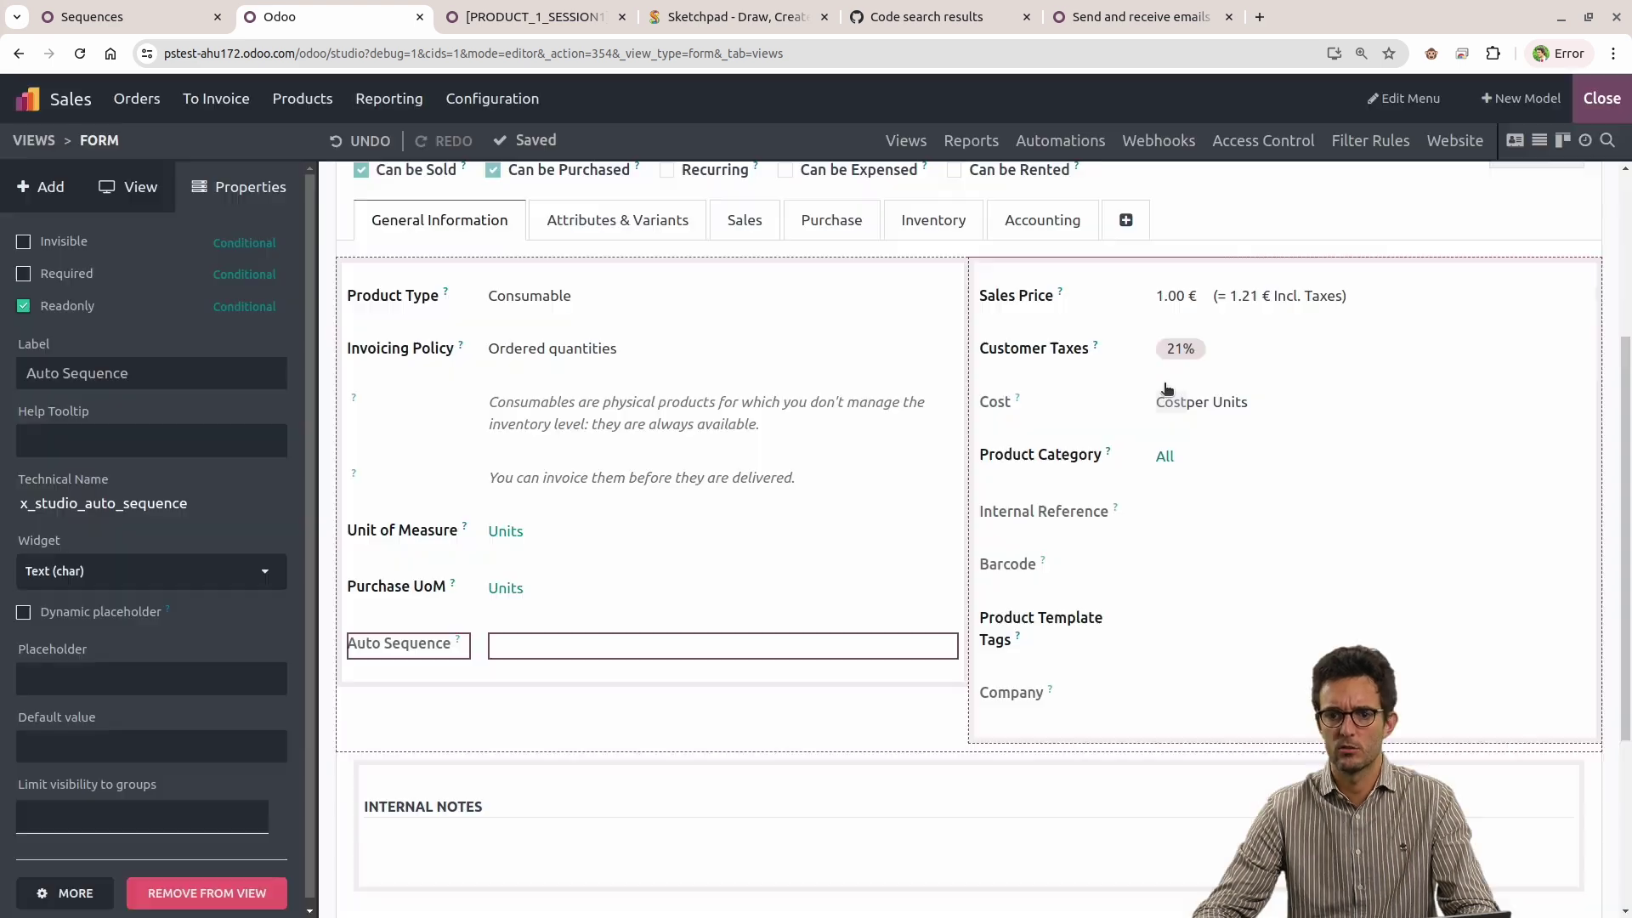
left_click(1603, 102)
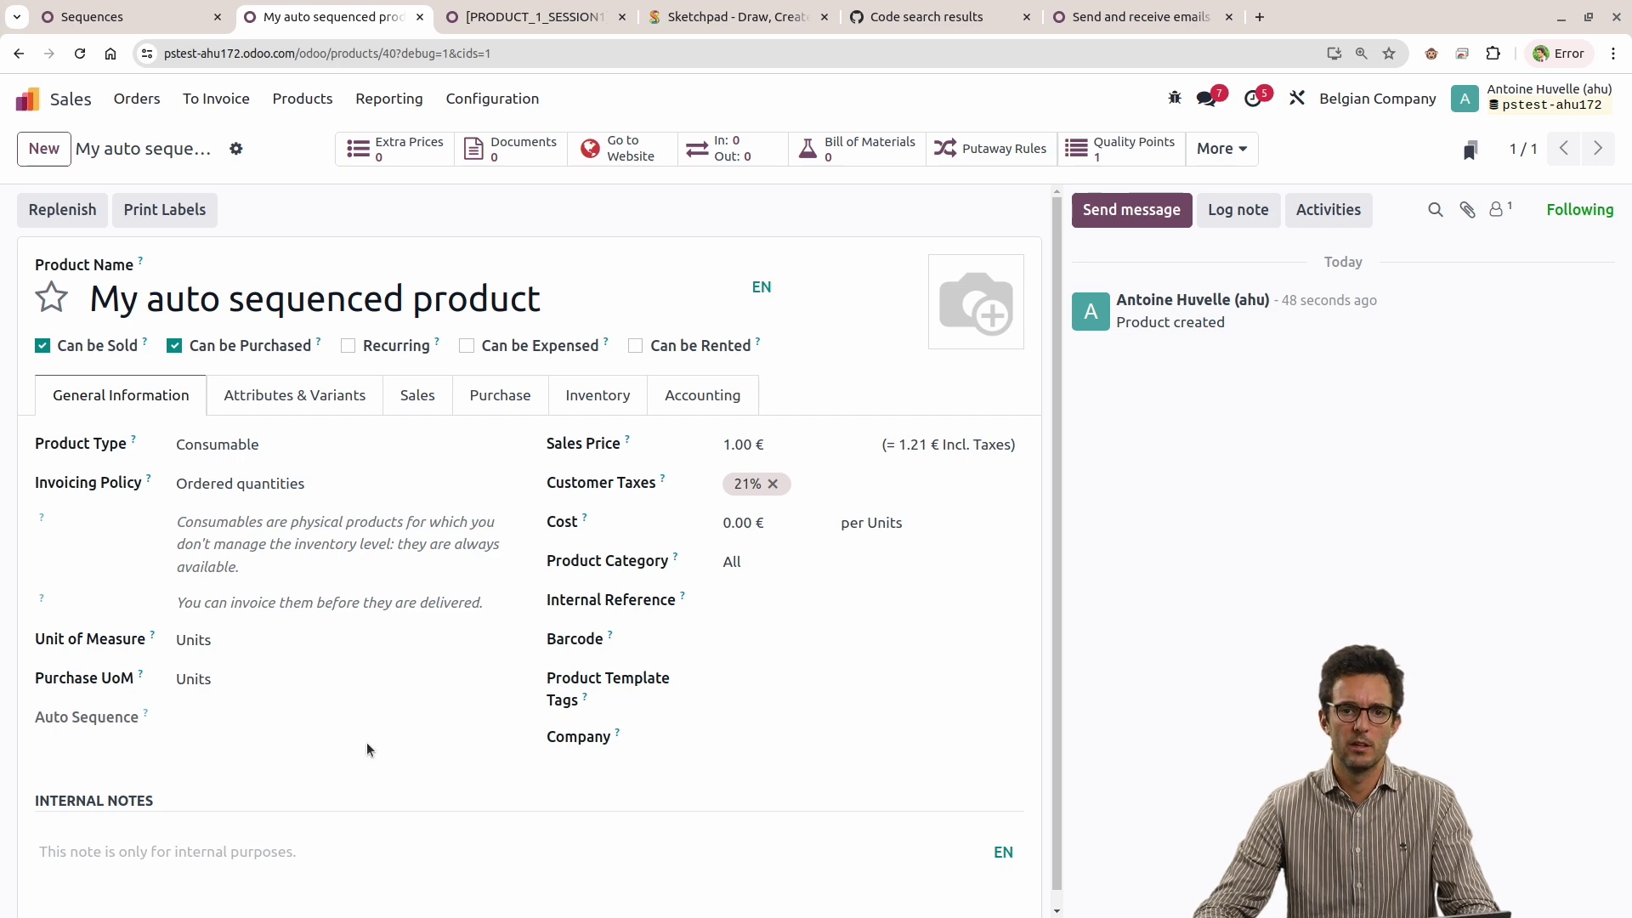
left_click(28, 99)
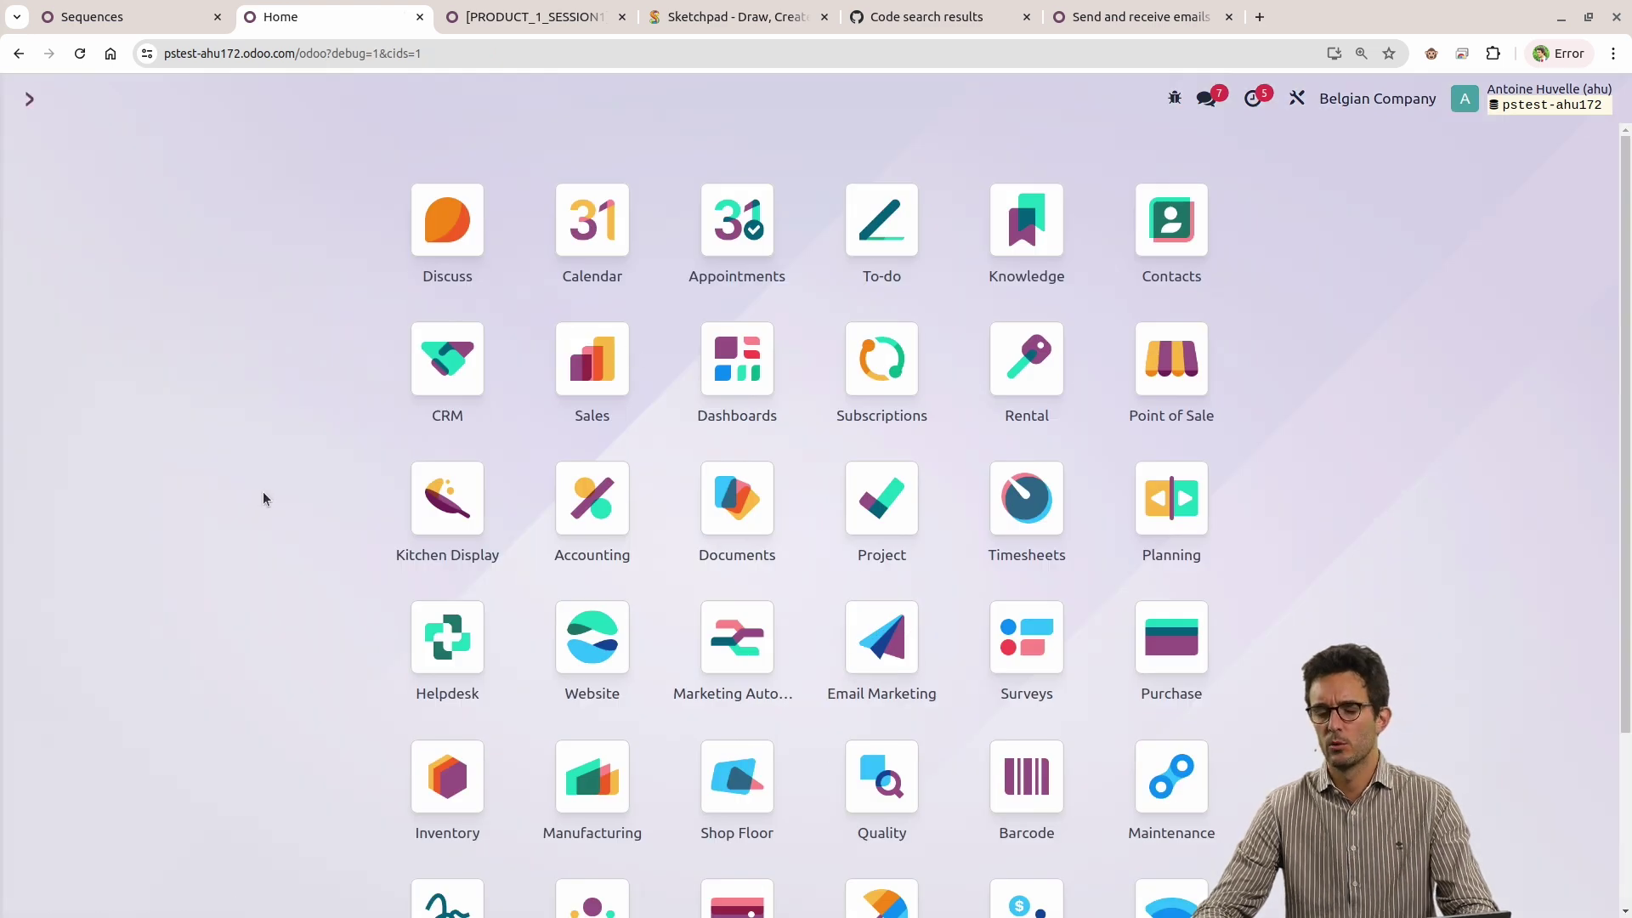
Start a new sequence named 'Product sequence'.
scroll(251, 444, "down", 3)
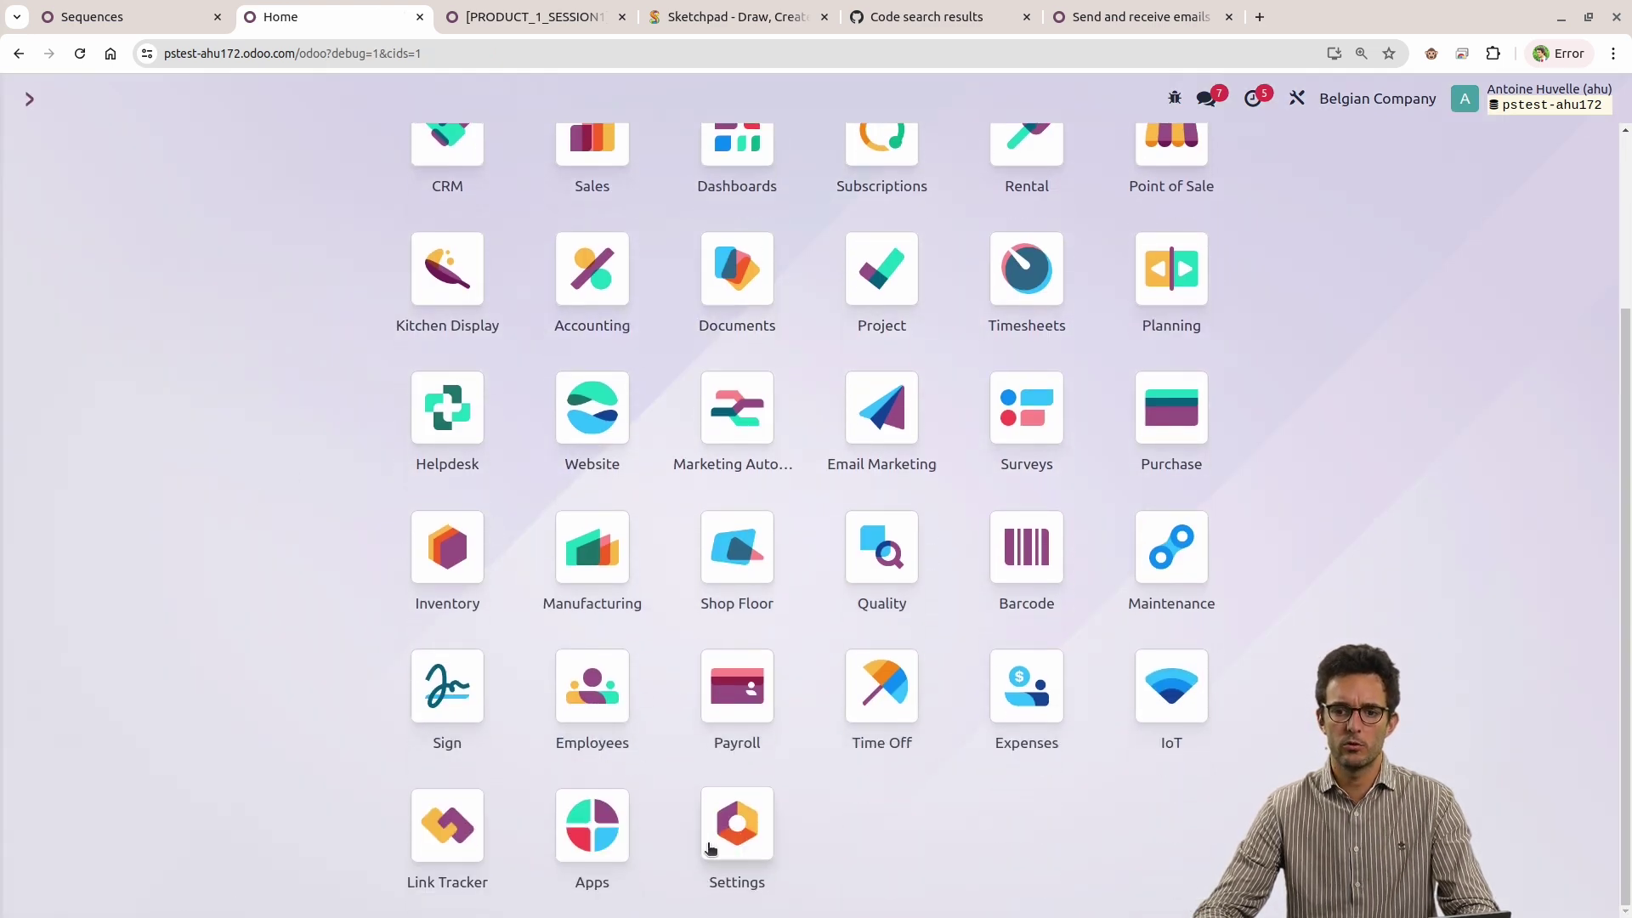
left_click(710, 848)
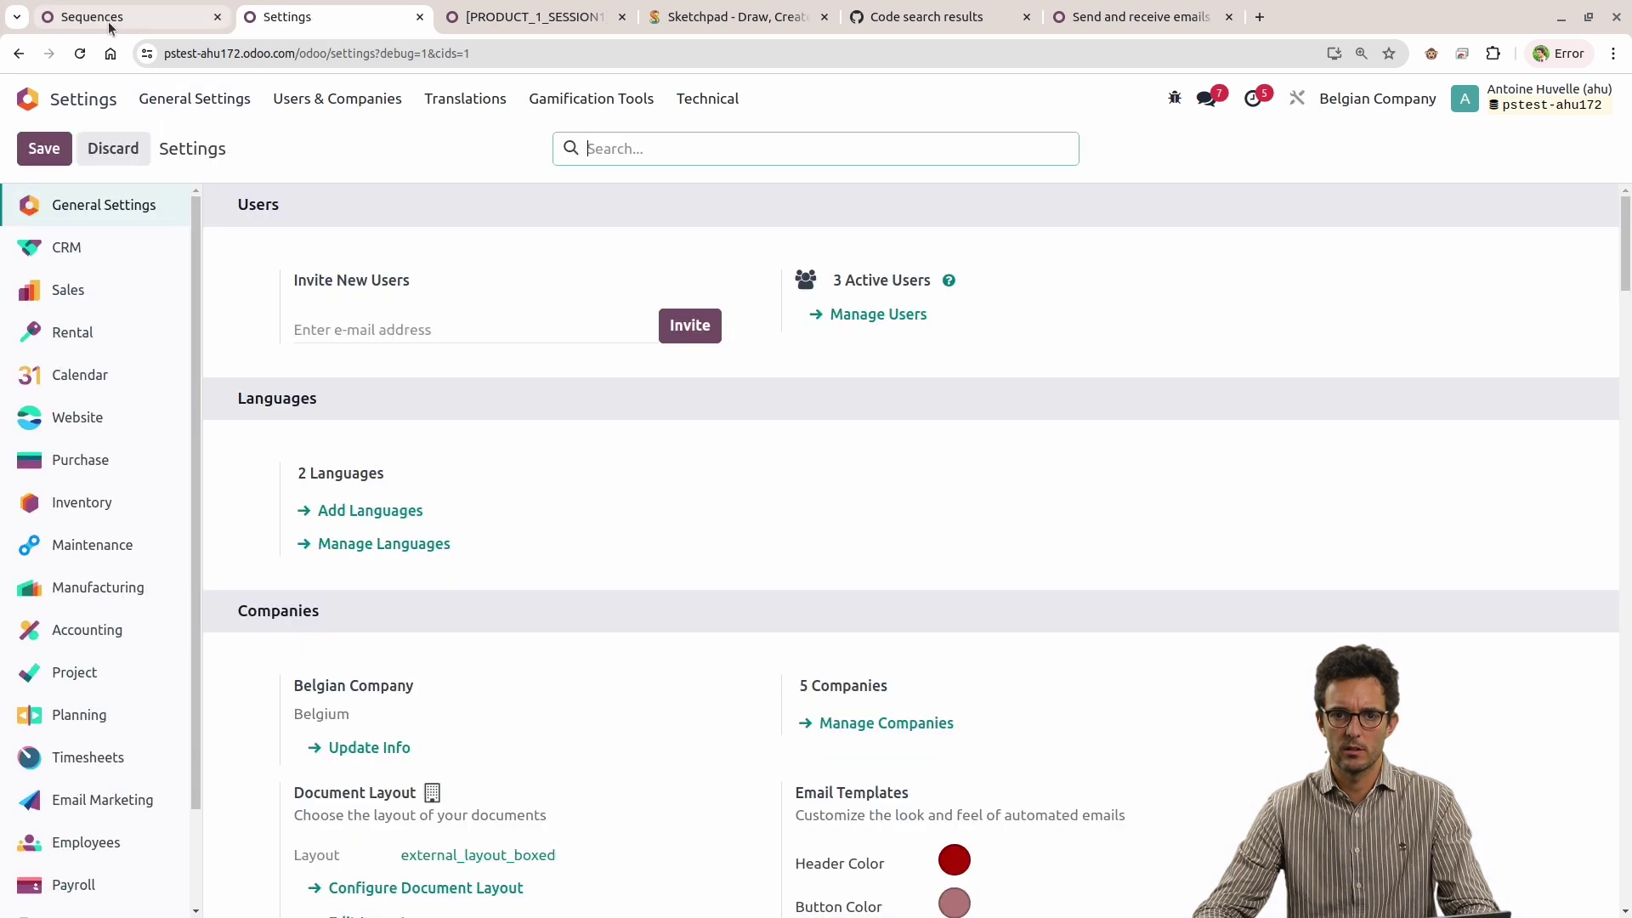
left_click(109, 22)
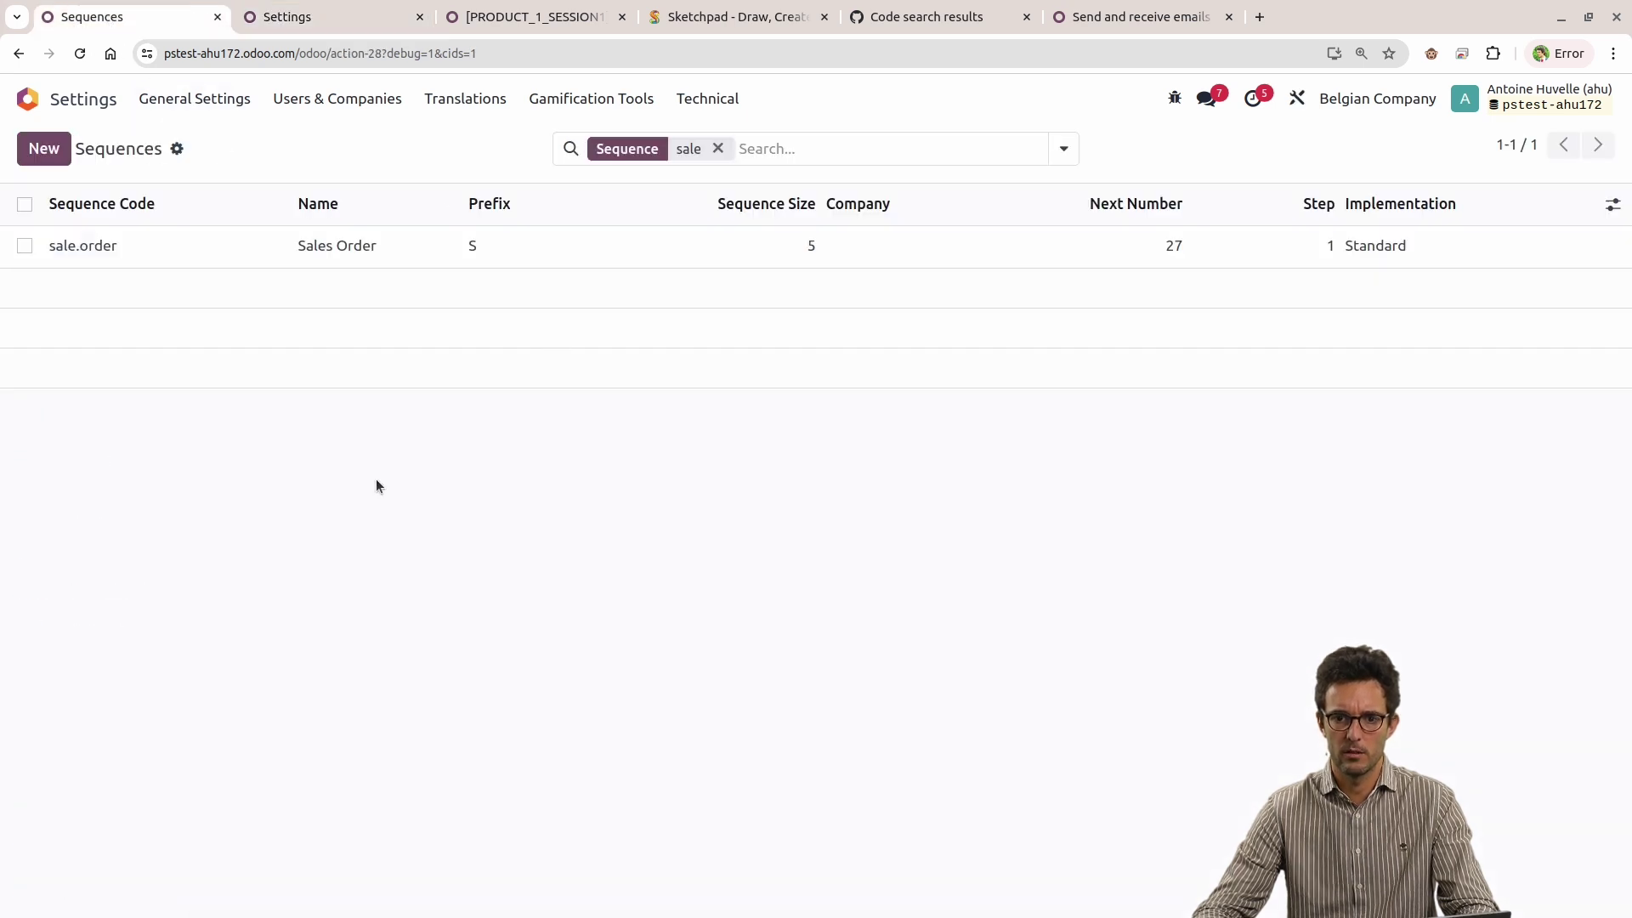
left_click(43, 148)
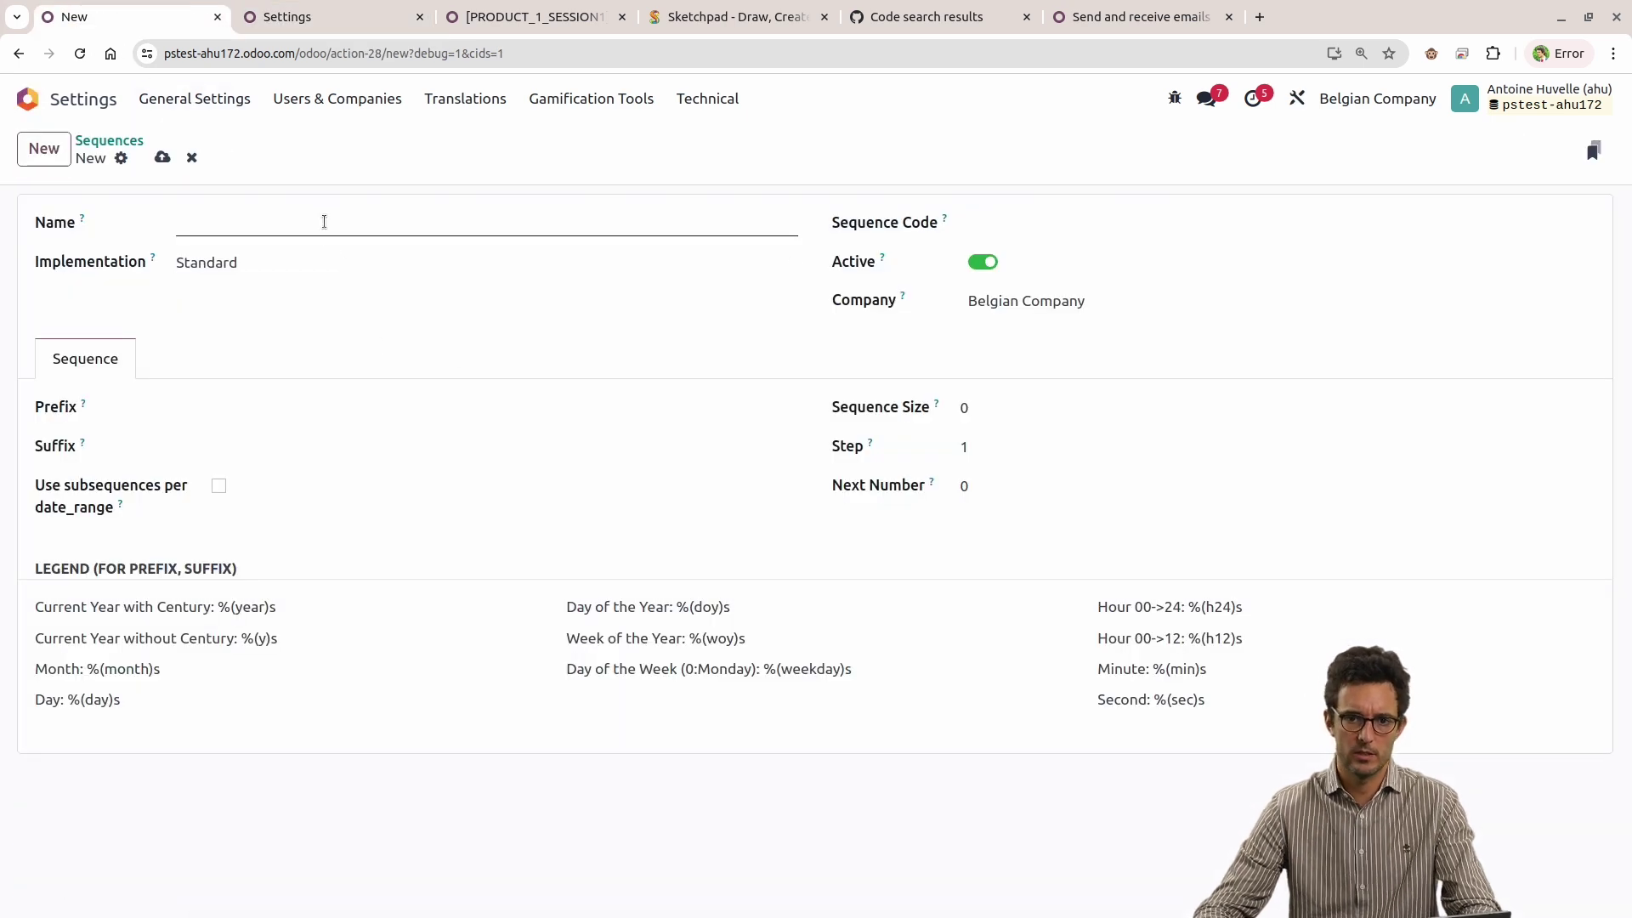
left_click(323, 218)
type("Product se")
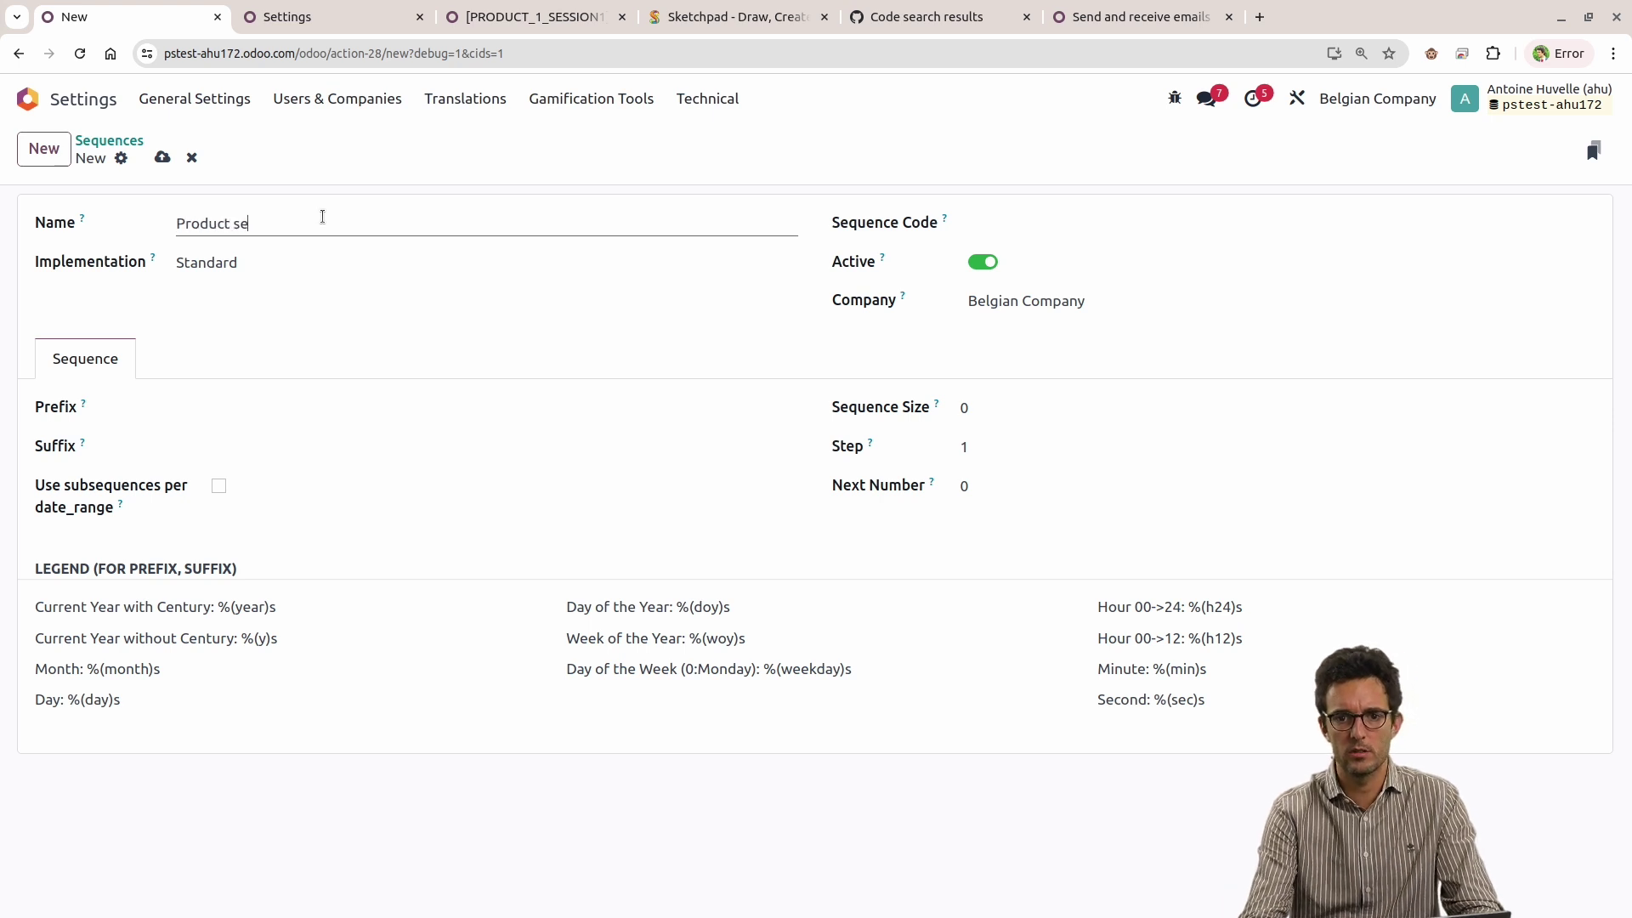
type("quence")
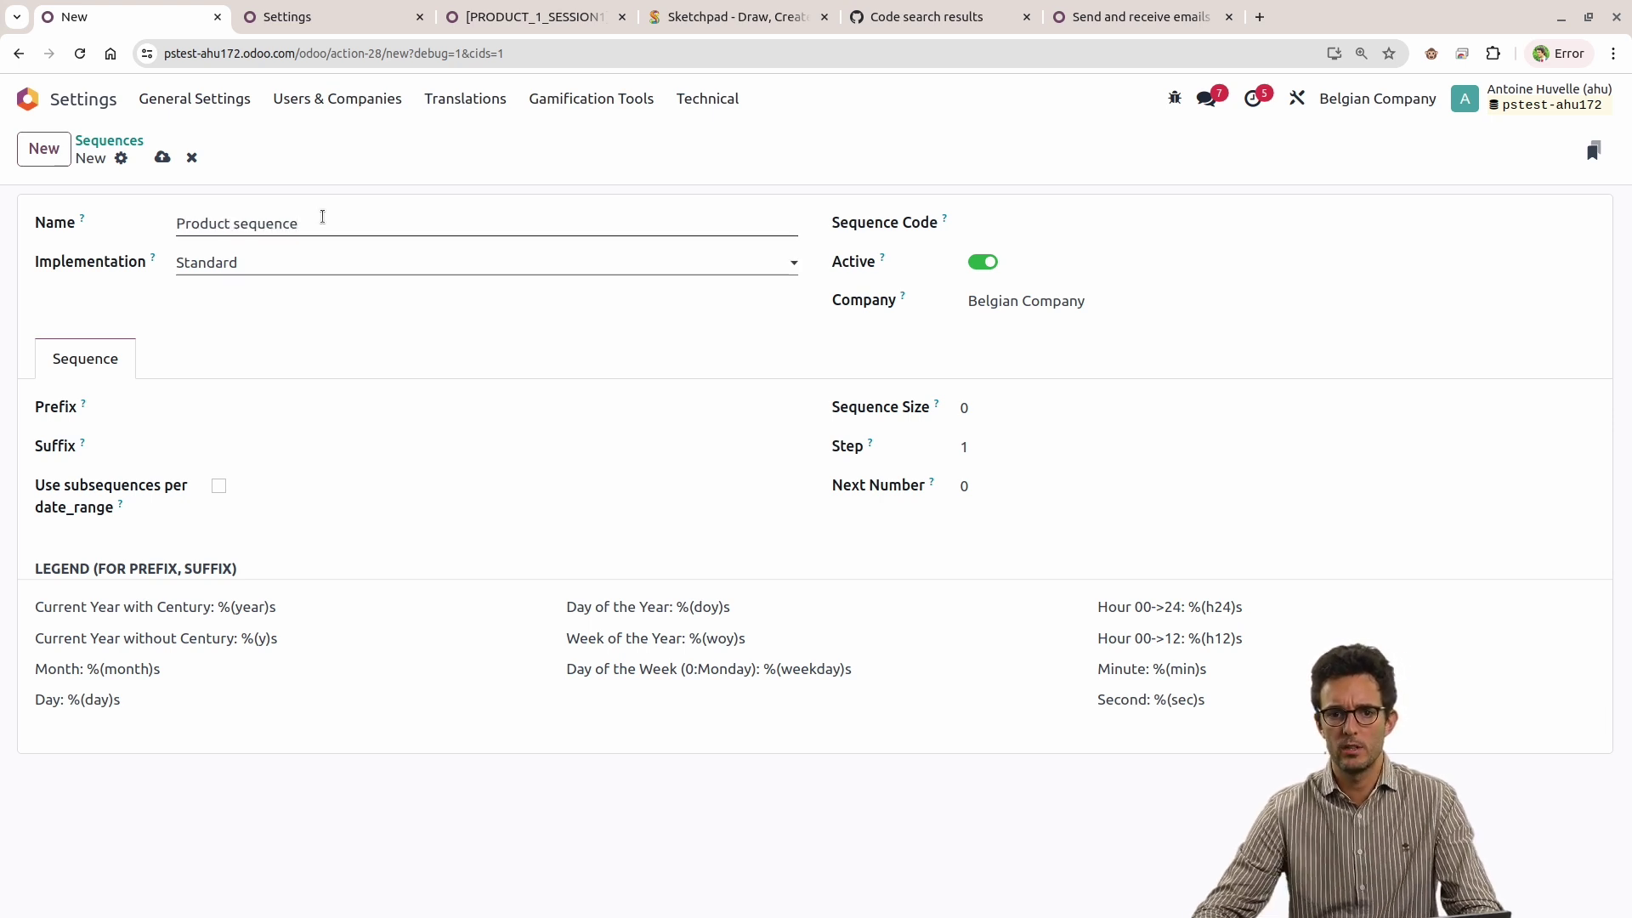
Give it code product_sequence, prefix PRO- and size 5, then save.
left_click(1043, 233)
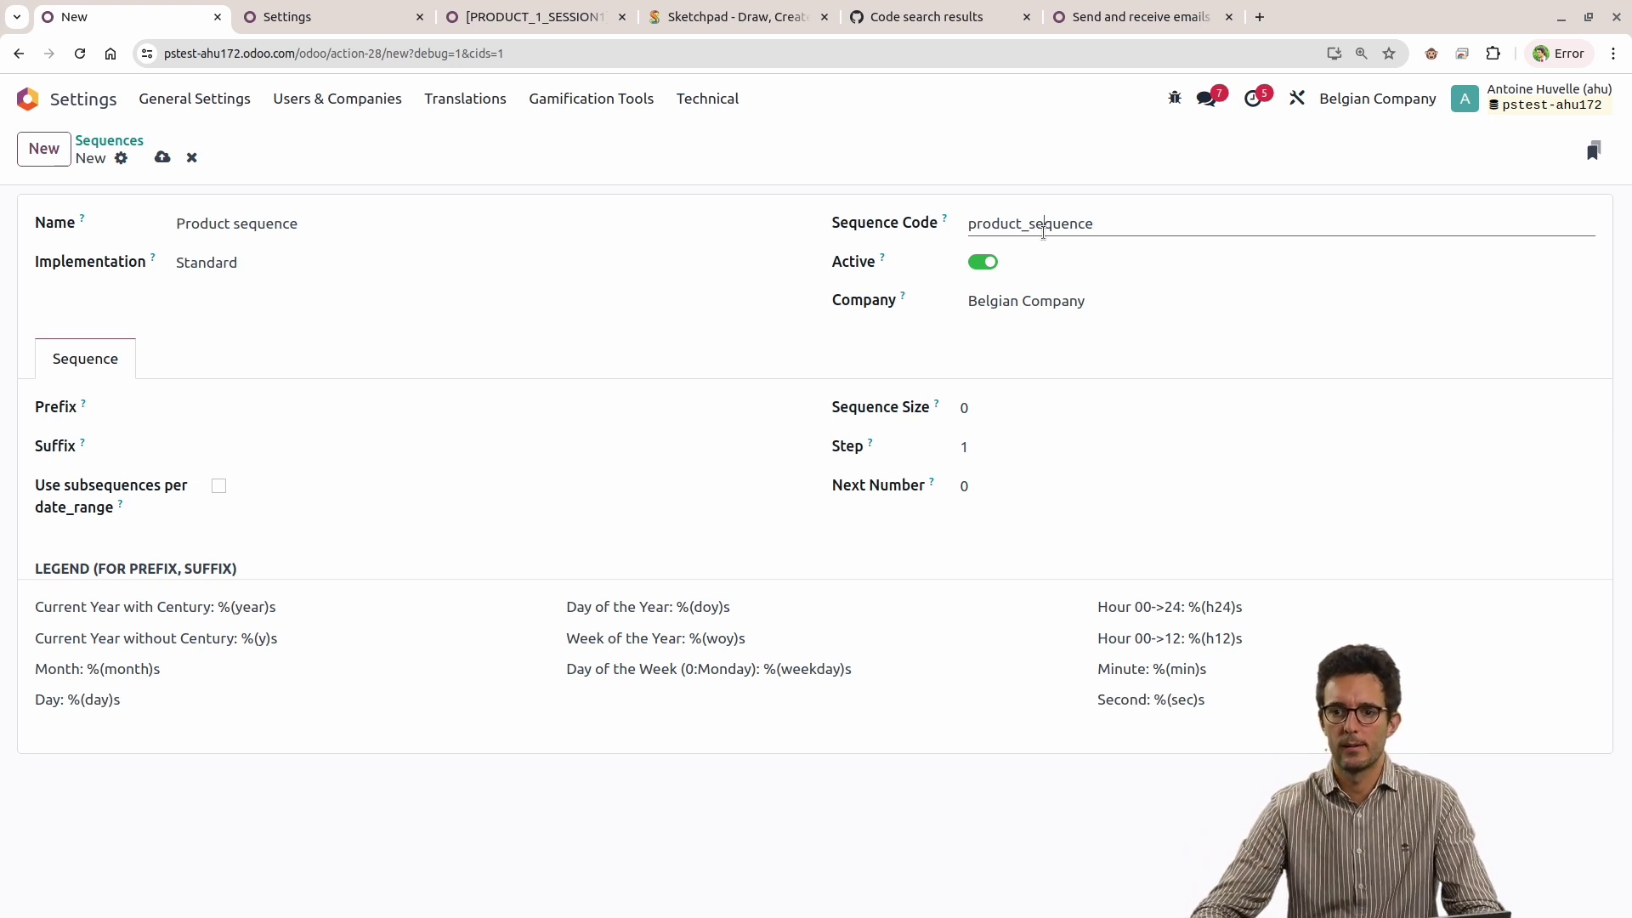
double_click(1044, 230)
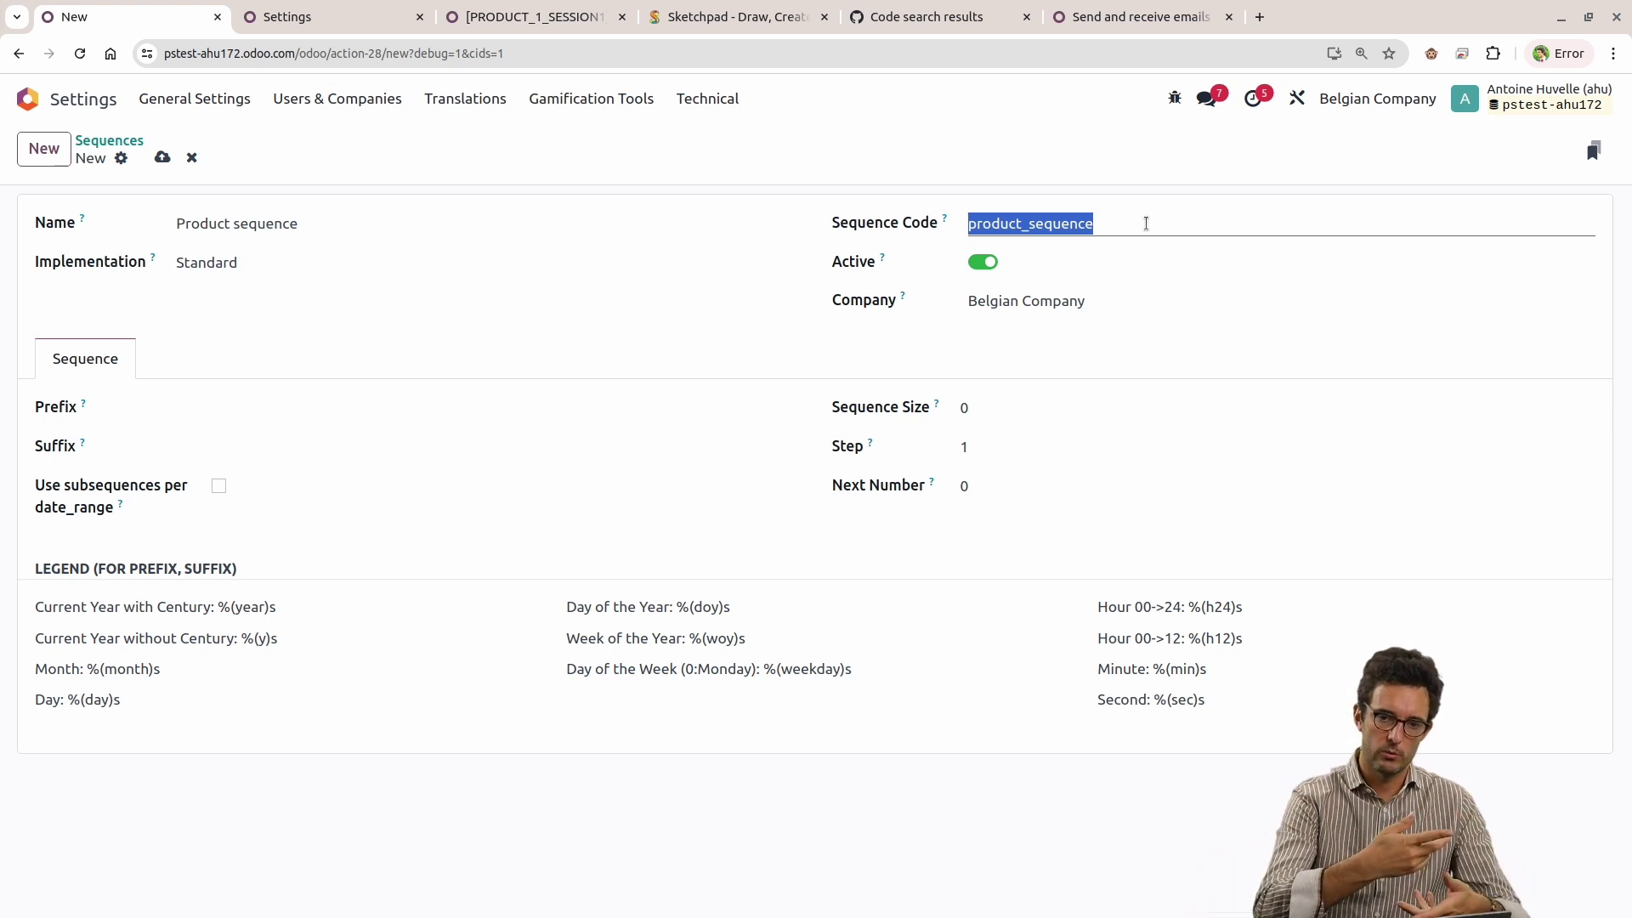
left_click(241, 421)
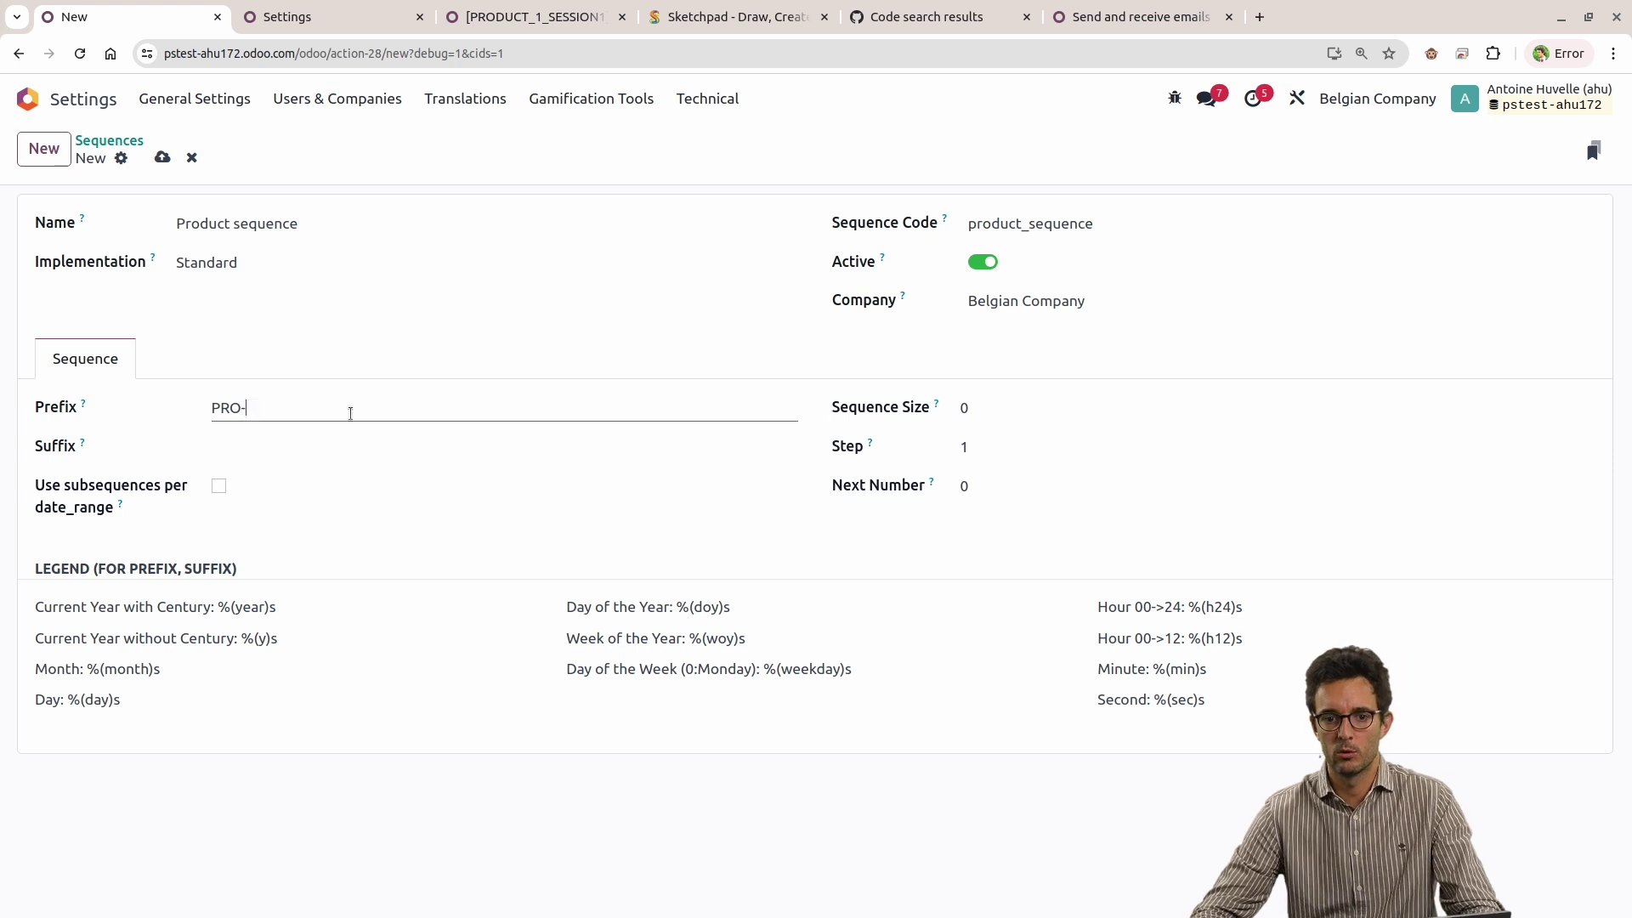
left_click(1035, 425)
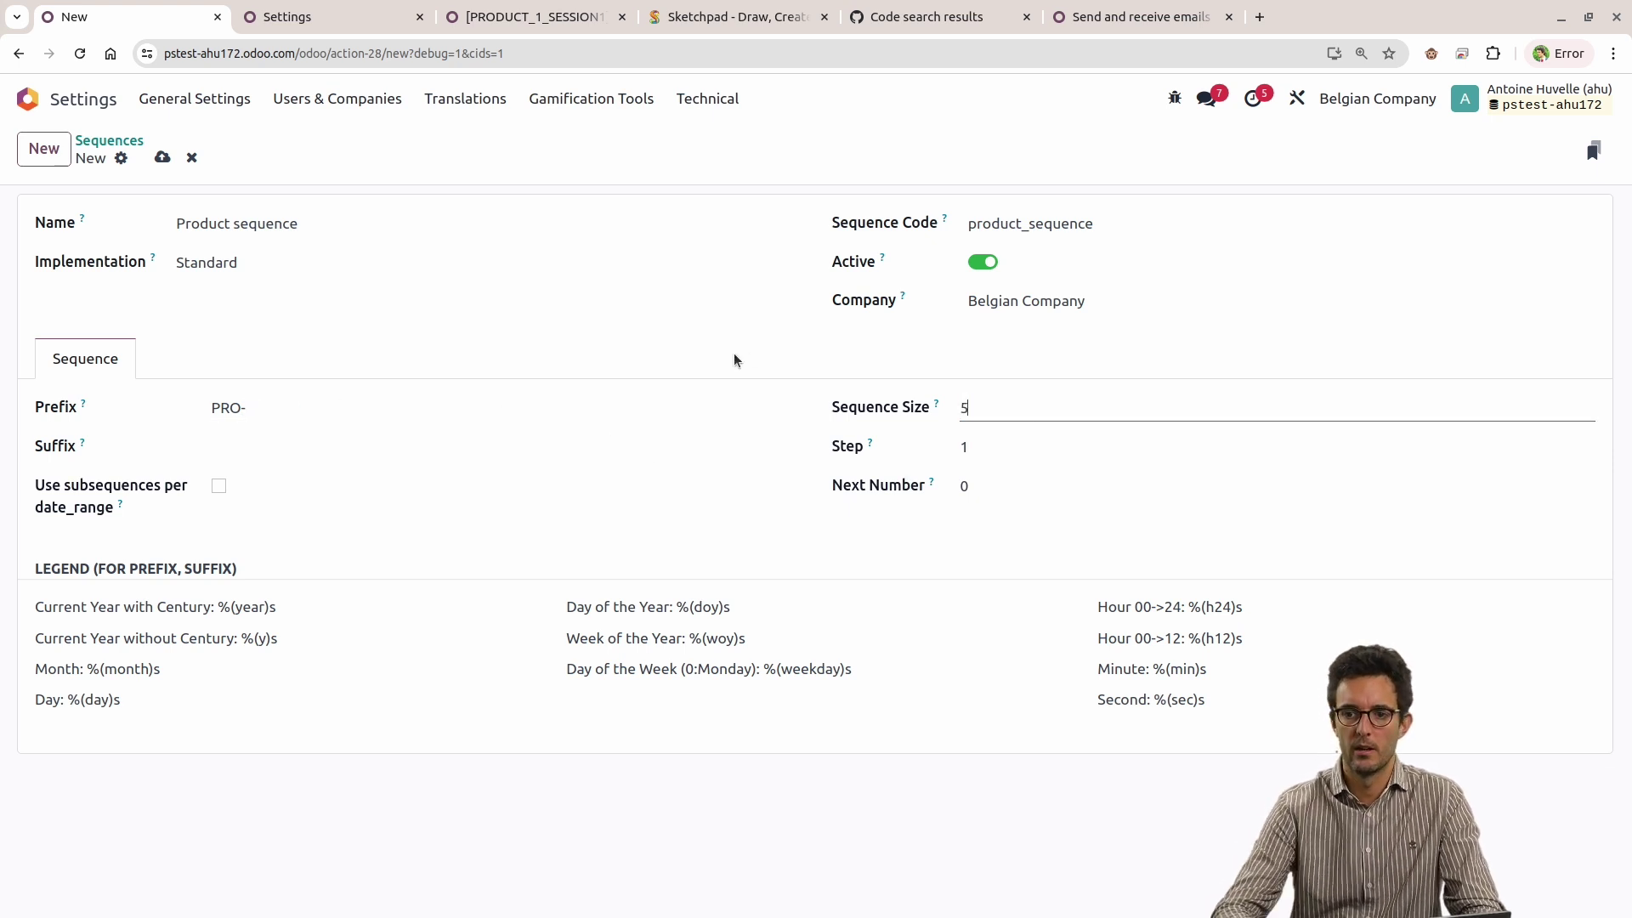
key("Tab")
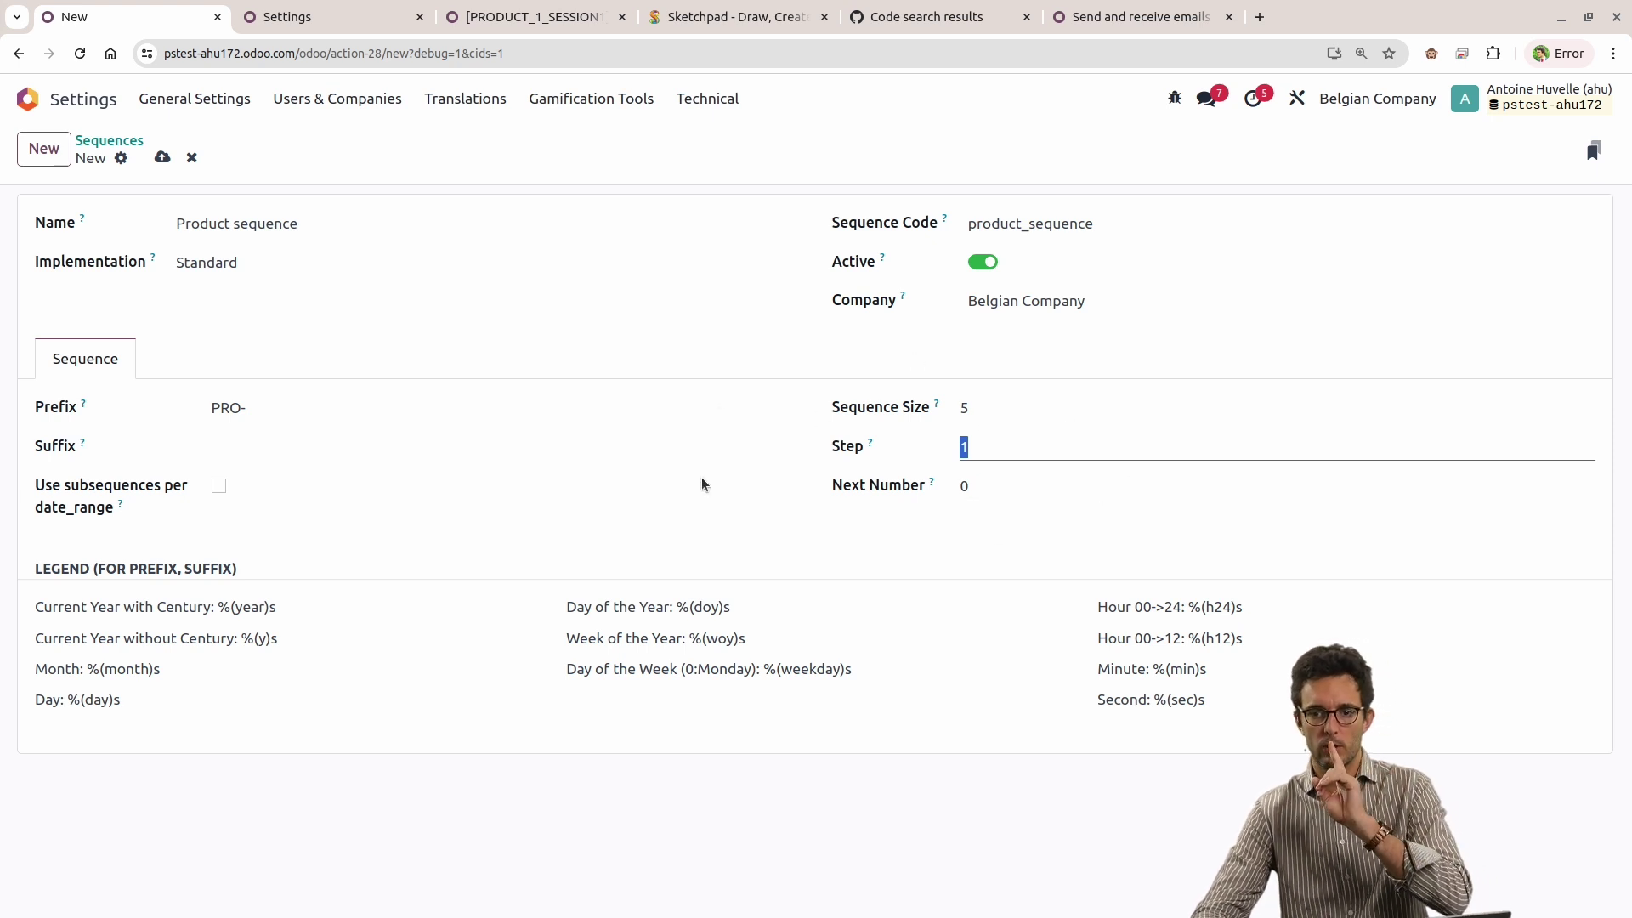
key("alt+s")
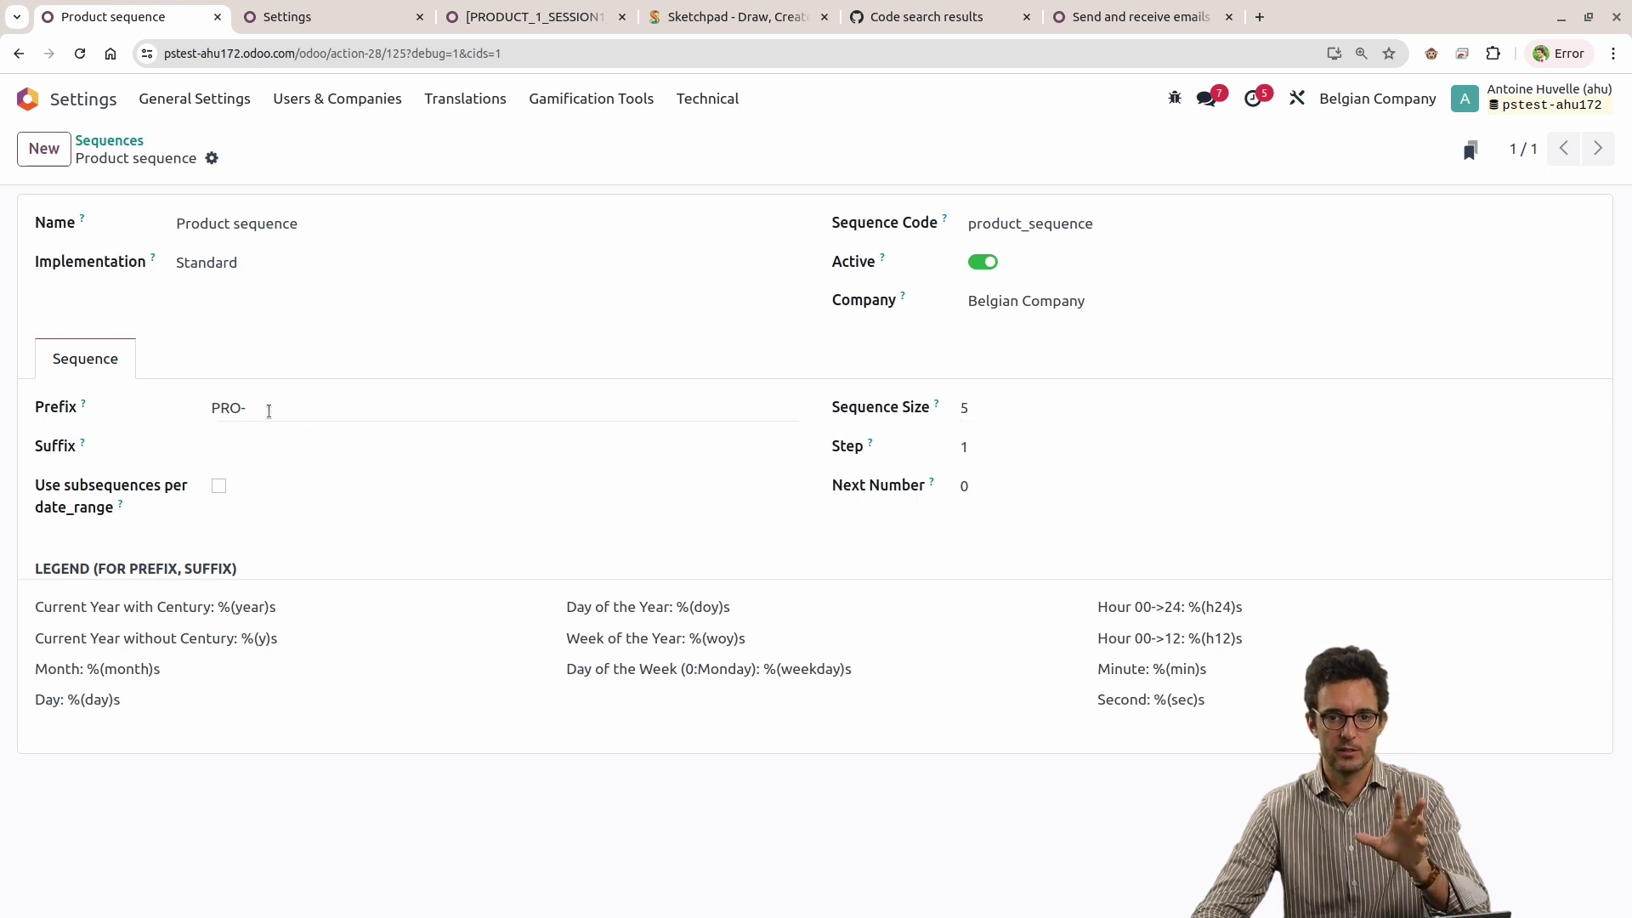
Review the saved PRO- prefix and size 5 values.
left_click_drag(268, 411, 116, 410)
double_click(963, 406)
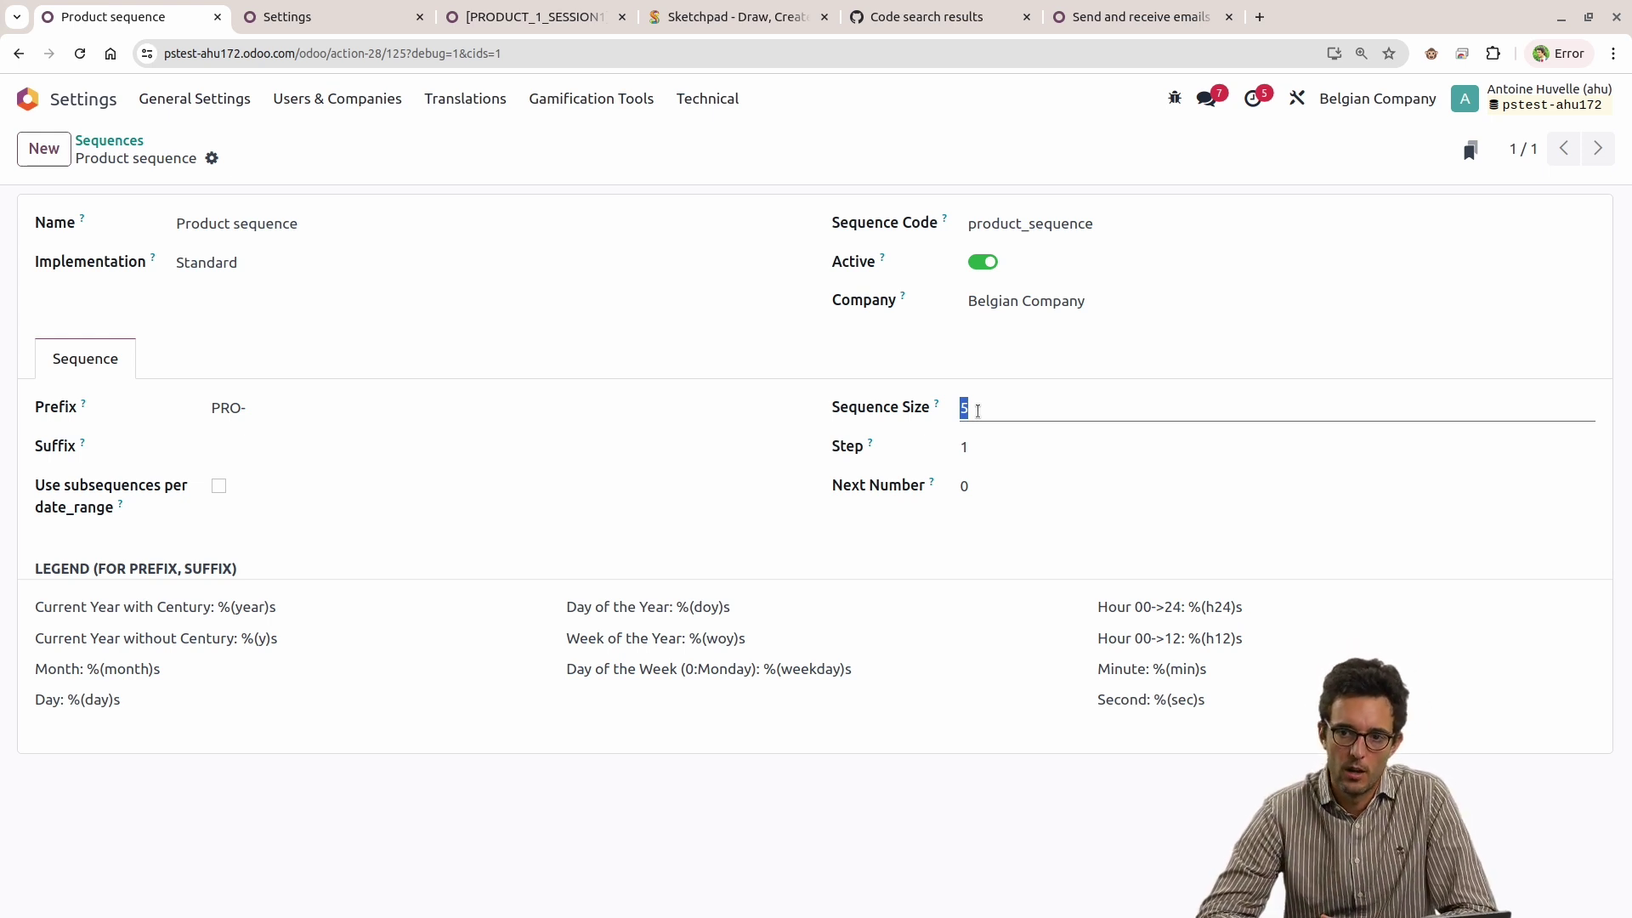
left_click(1005, 367)
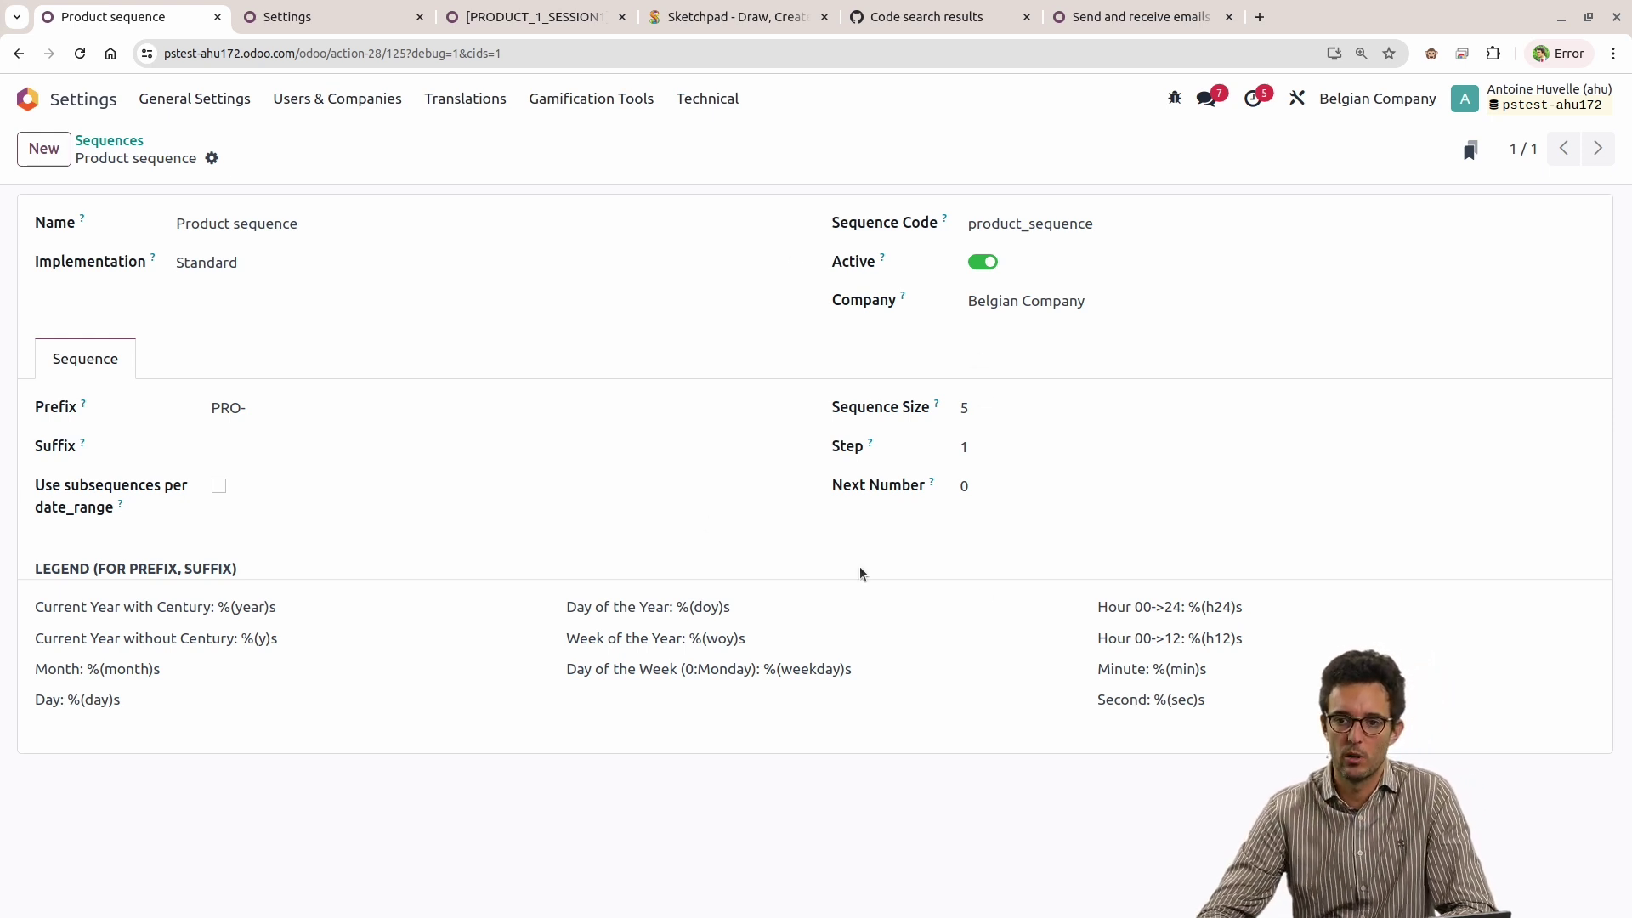
Go to Settings' Technical > Automation Rules and start a new rule.
left_click(318, 22)
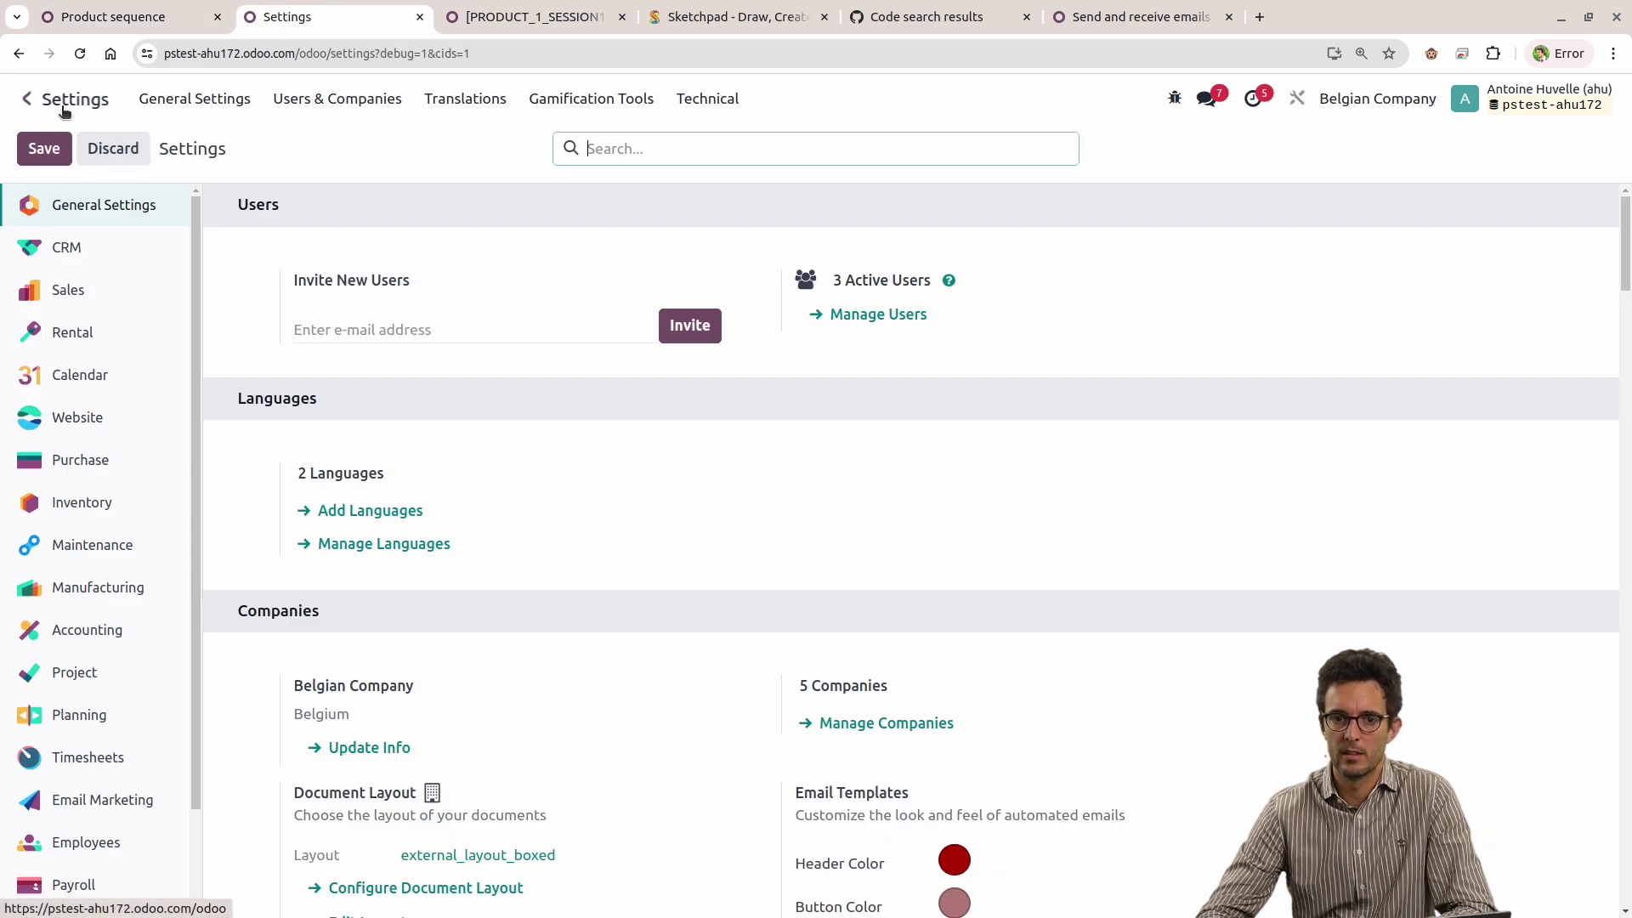
left_click(695, 105)
scroll(824, 569, "down", 15)
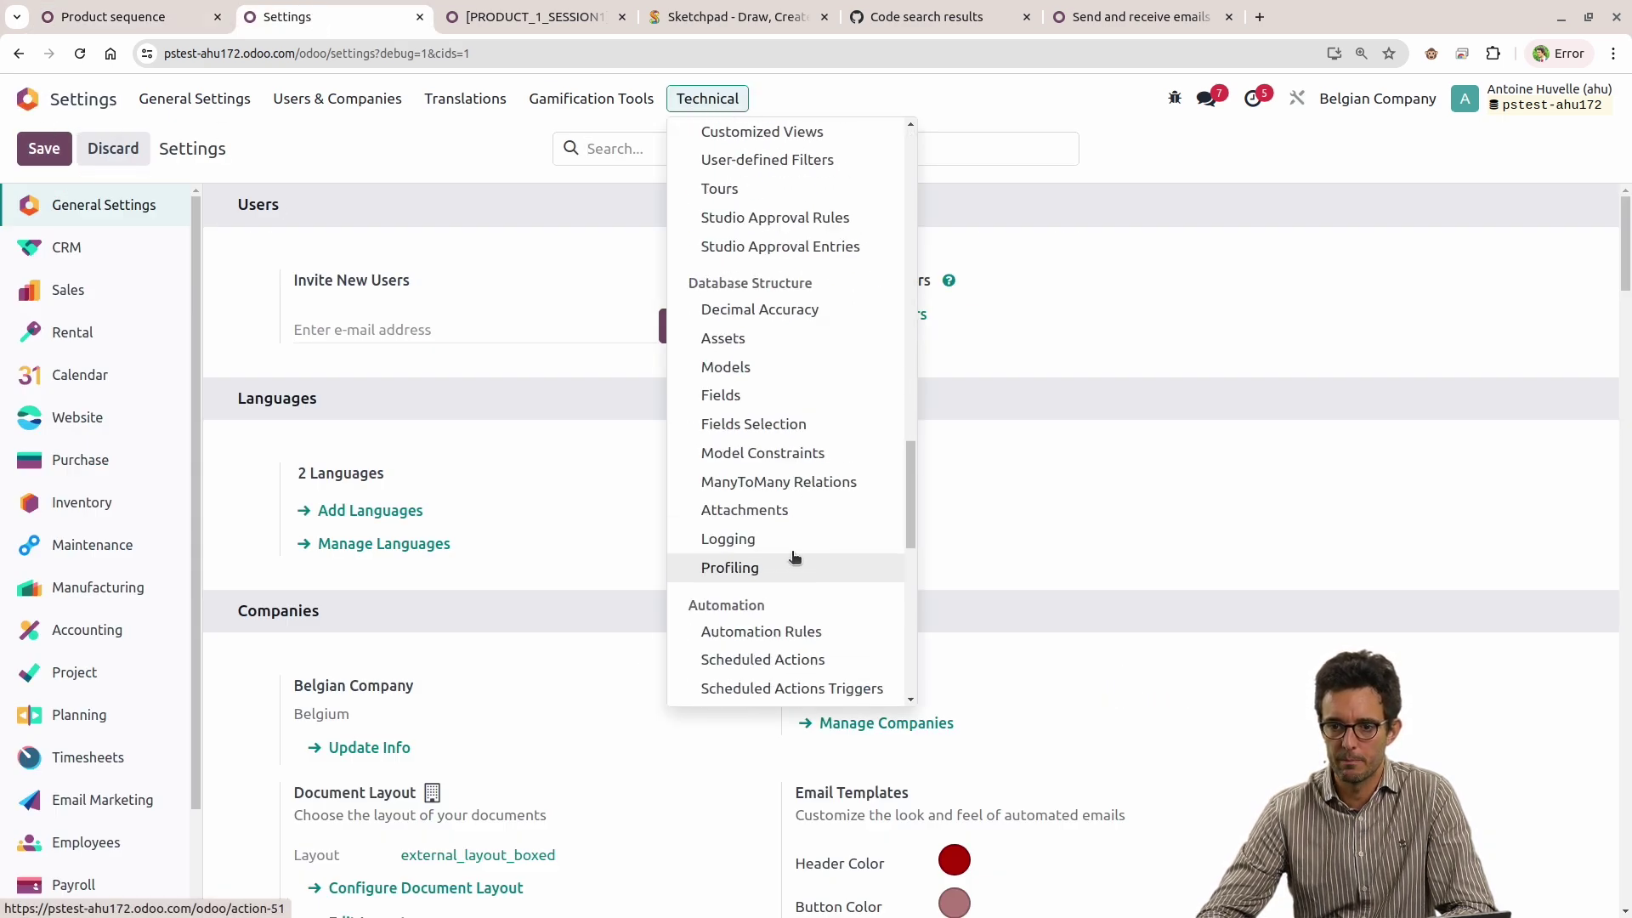
scroll(767, 513, "up", 1)
scroll(774, 510, "up", 3)
scroll(790, 513, "down", 5)
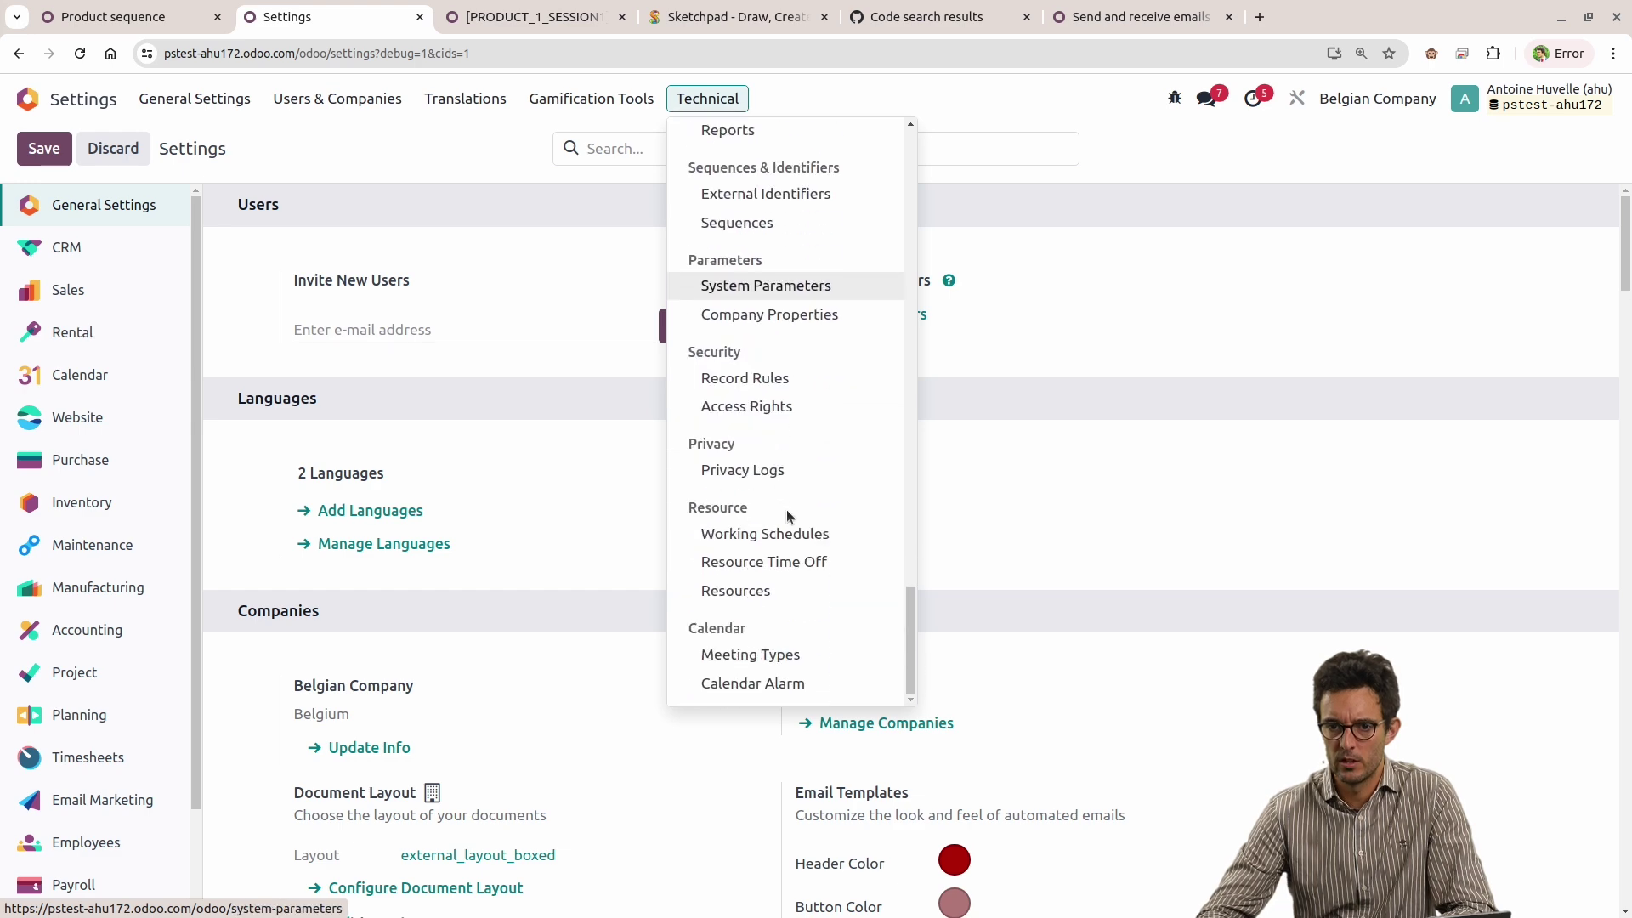
scroll(811, 527, "up", 2)
scroll(784, 484, "up", 5)
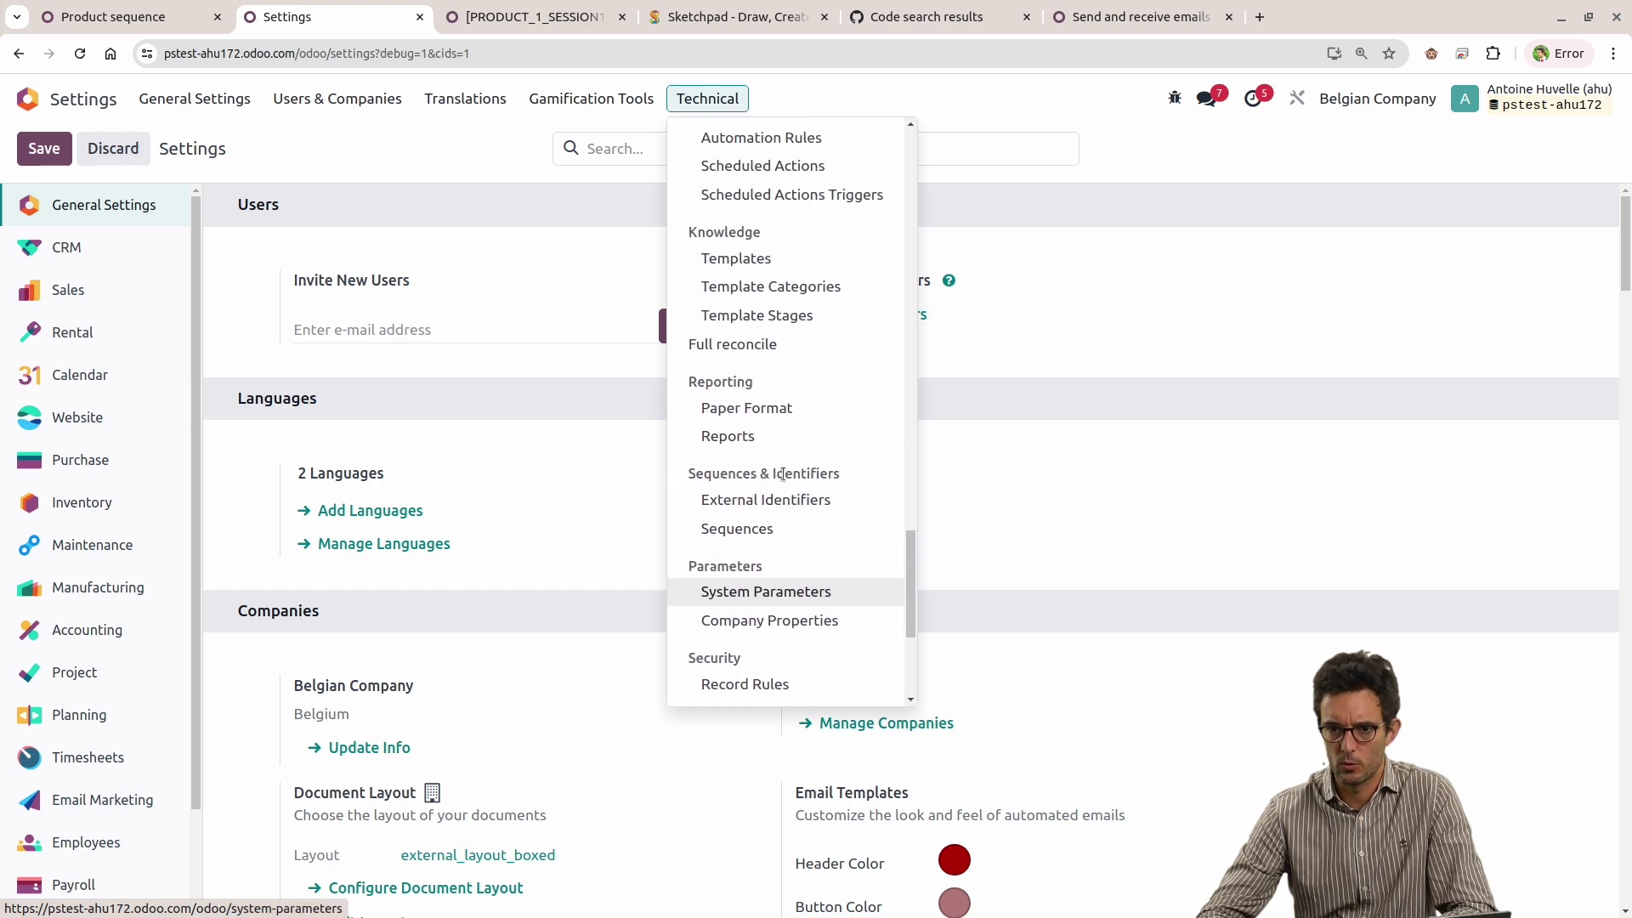
left_click(761, 347)
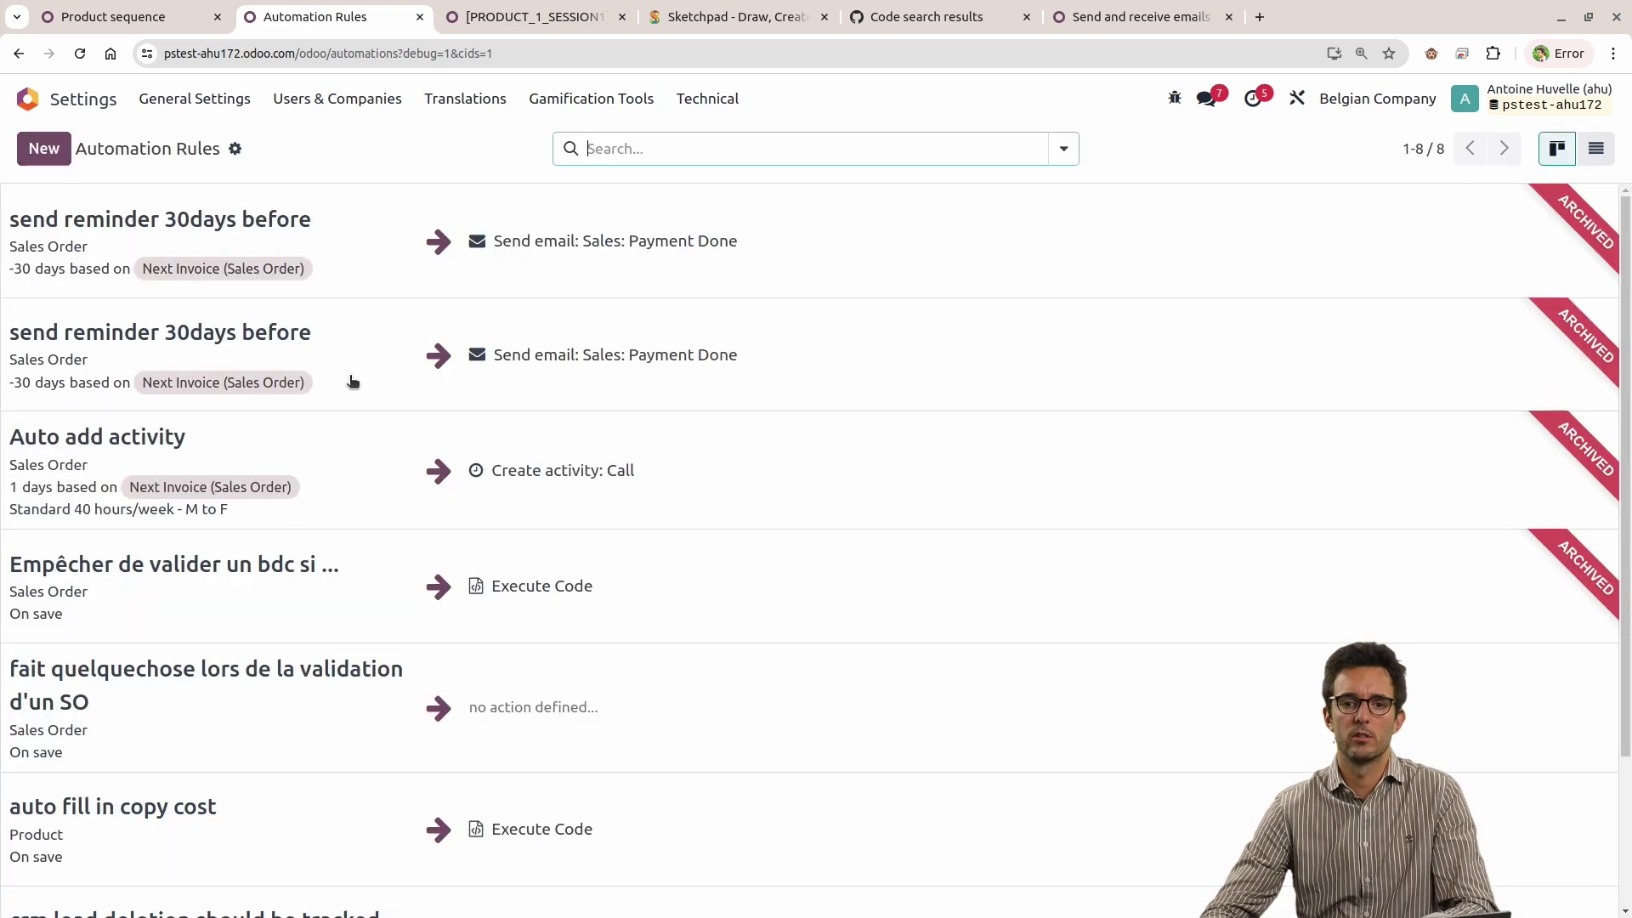
left_click(44, 148)
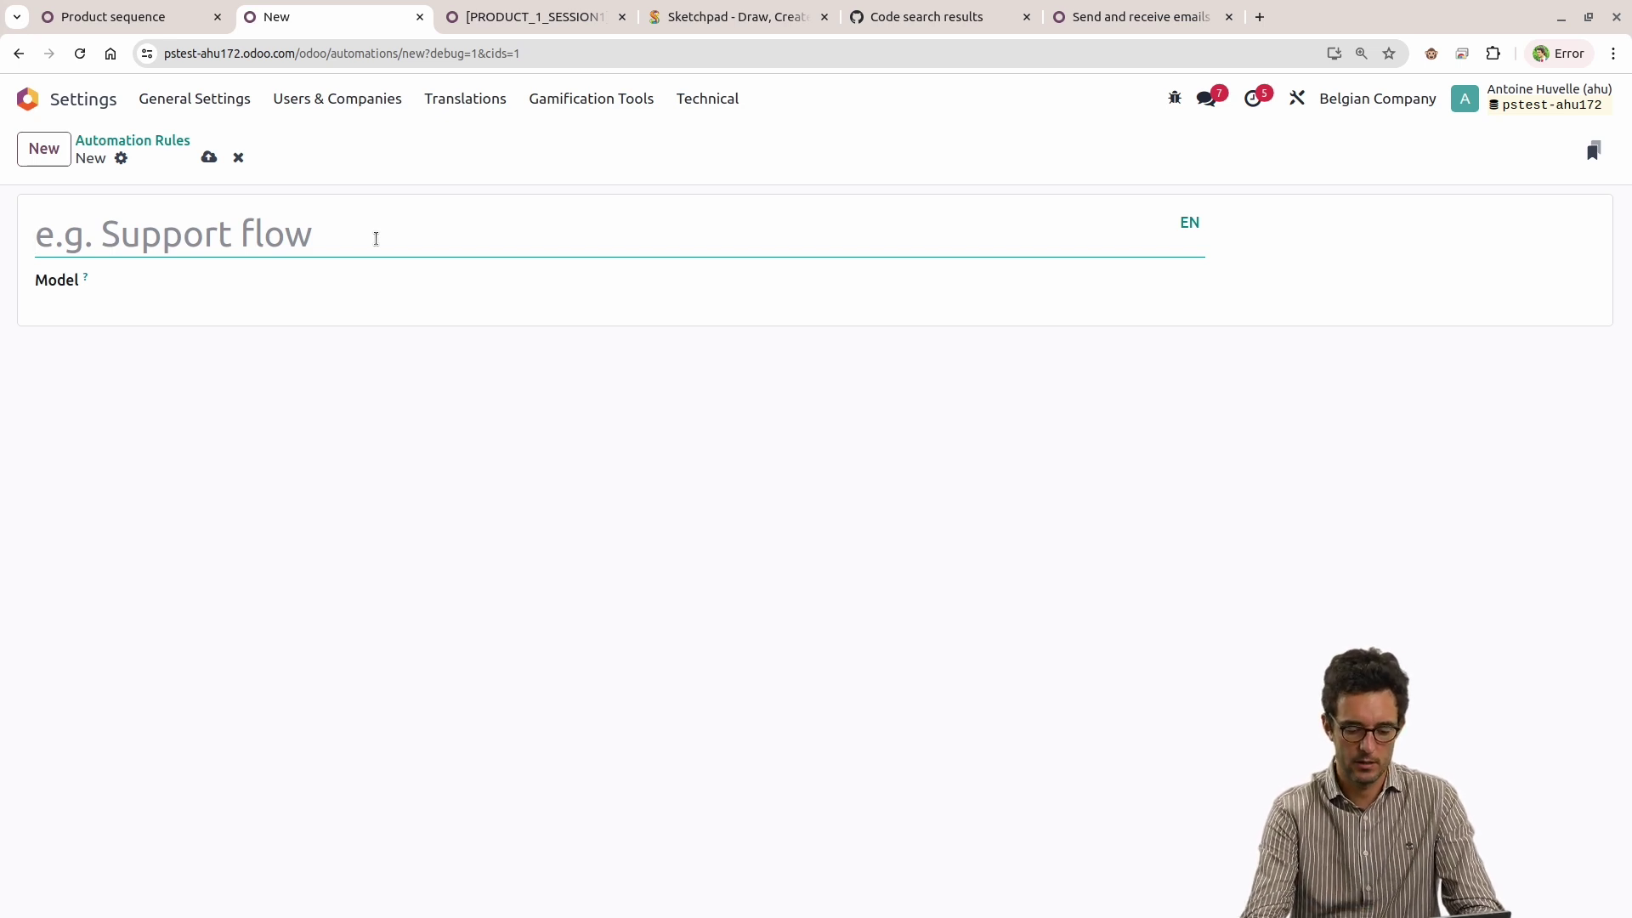
Name the rule 'Auto add sequence', model Product, trigger On save.
type("Auto add sequence")
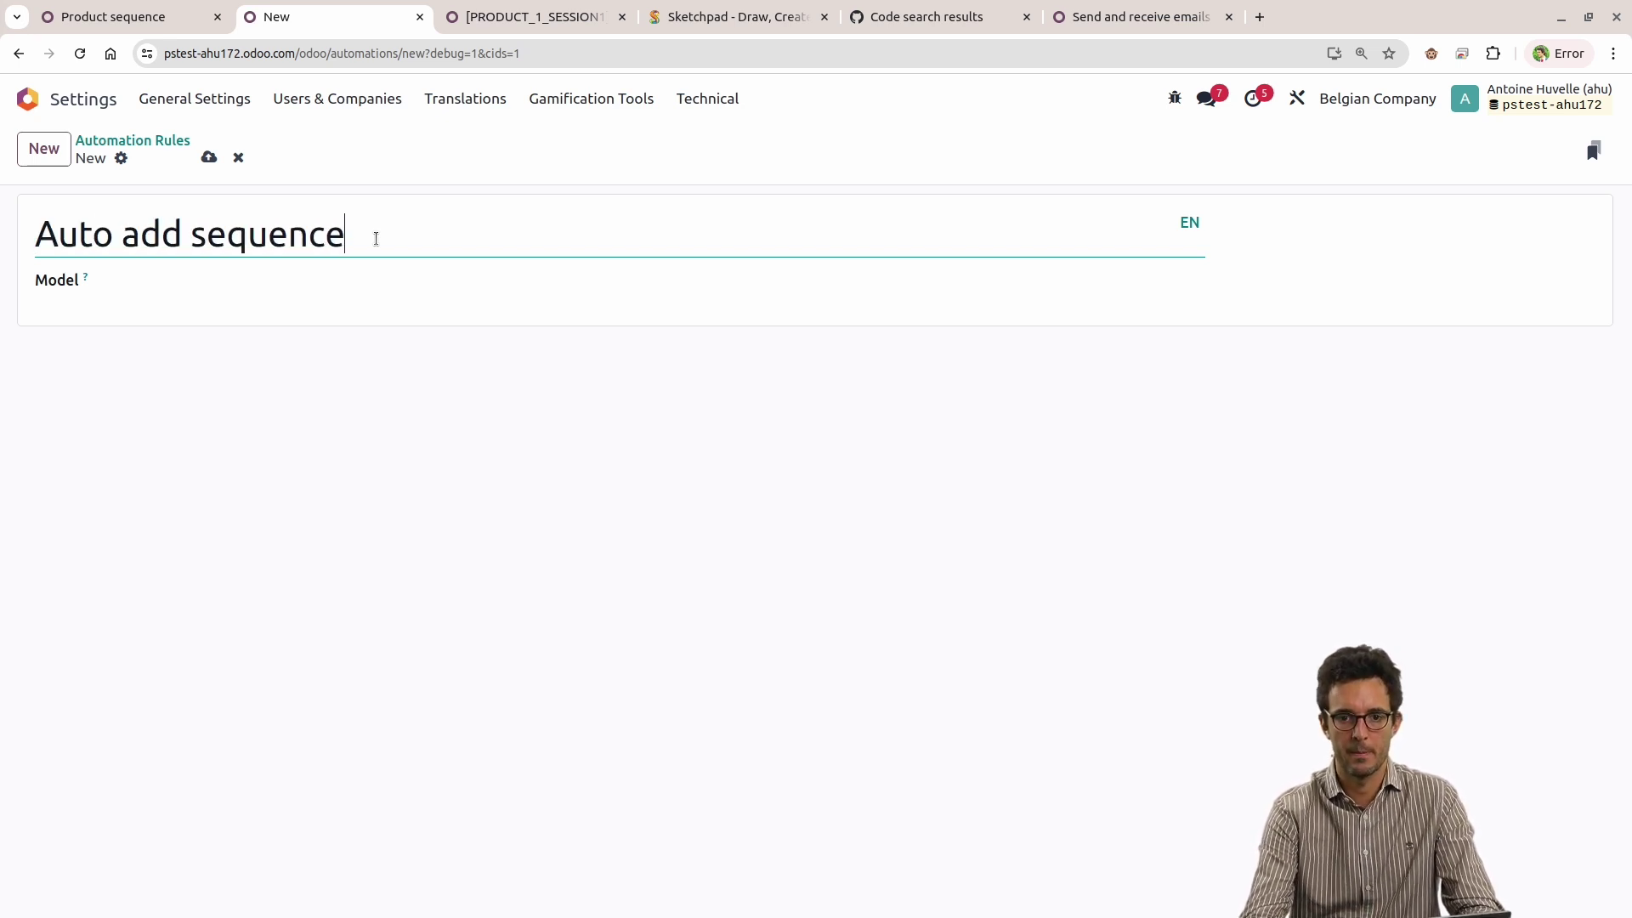
key("Tab")
type("producT.templ")
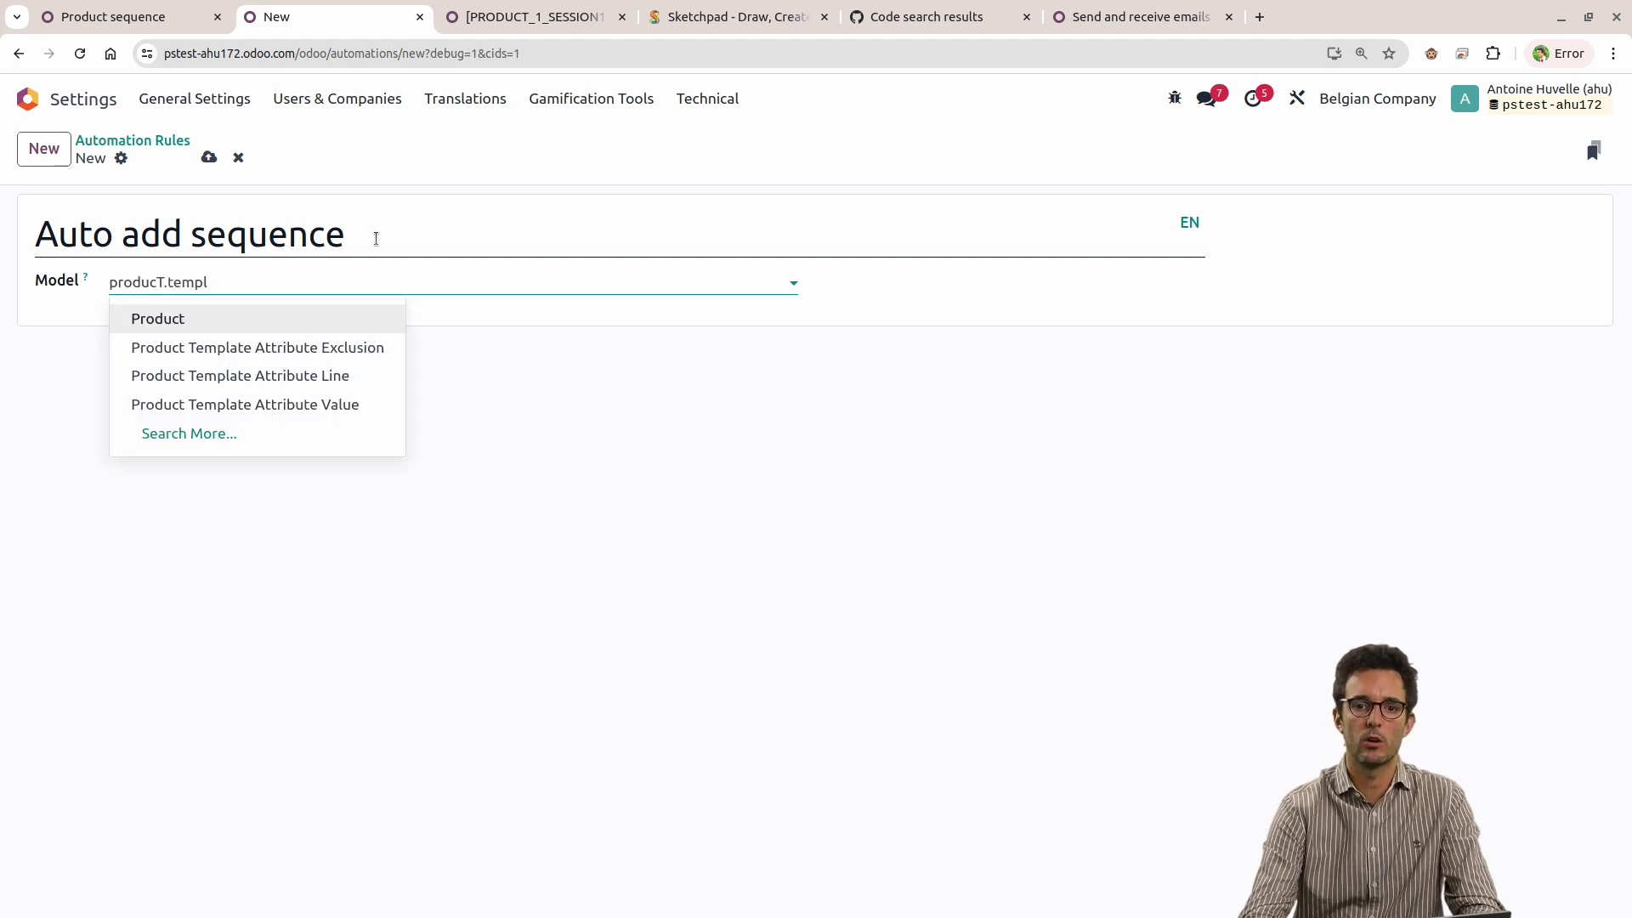
key("Return")
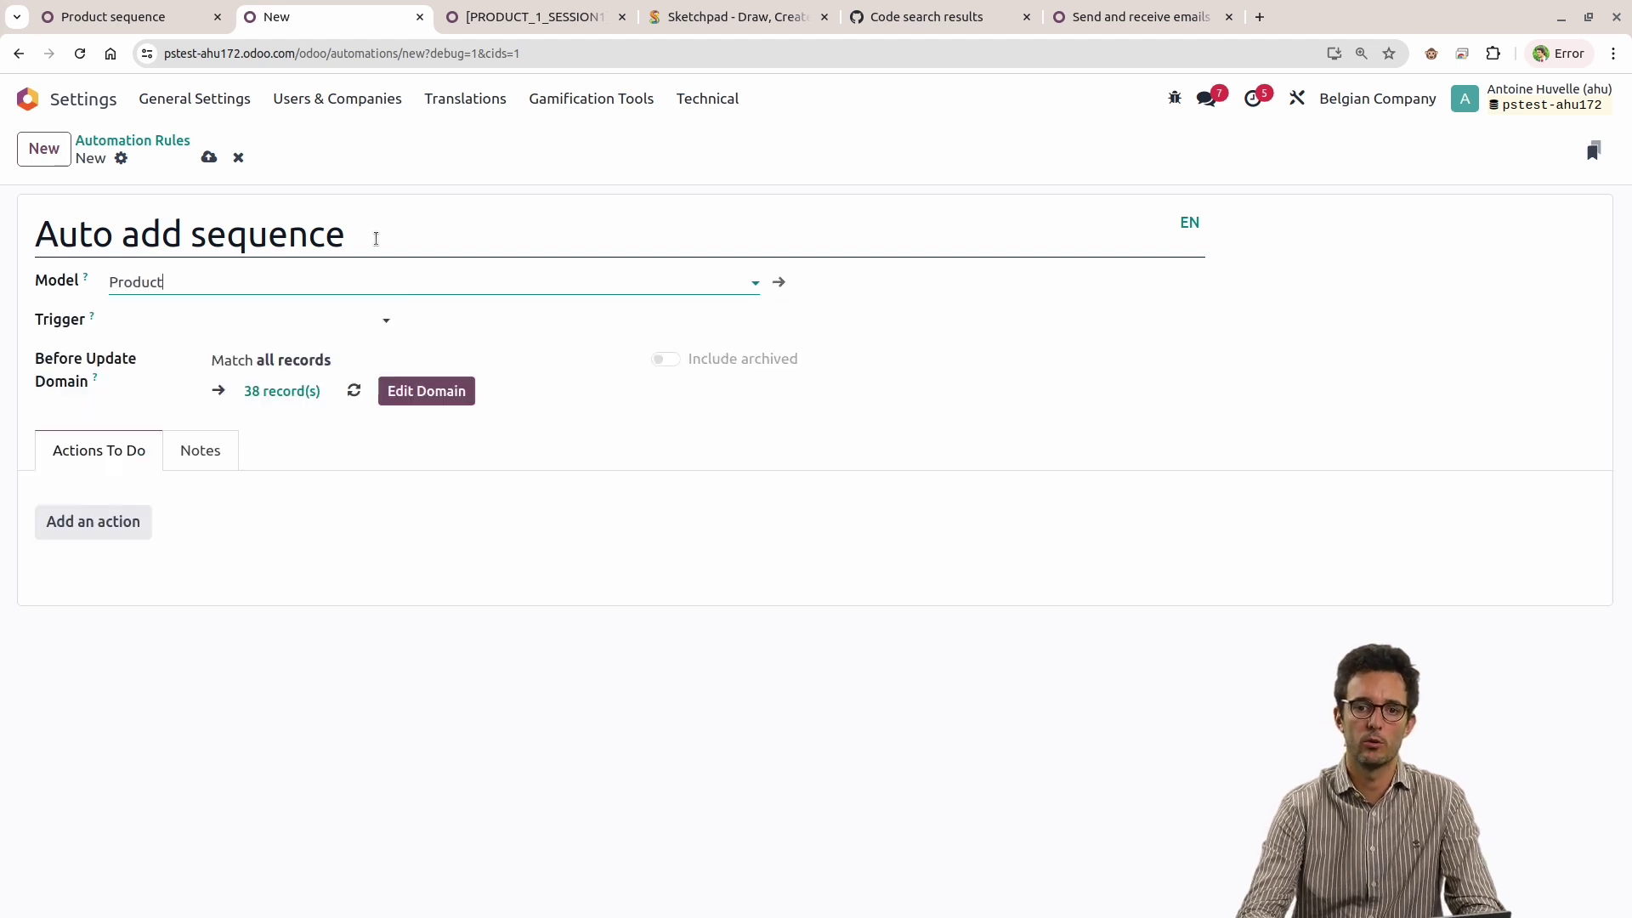
left_click(272, 321)
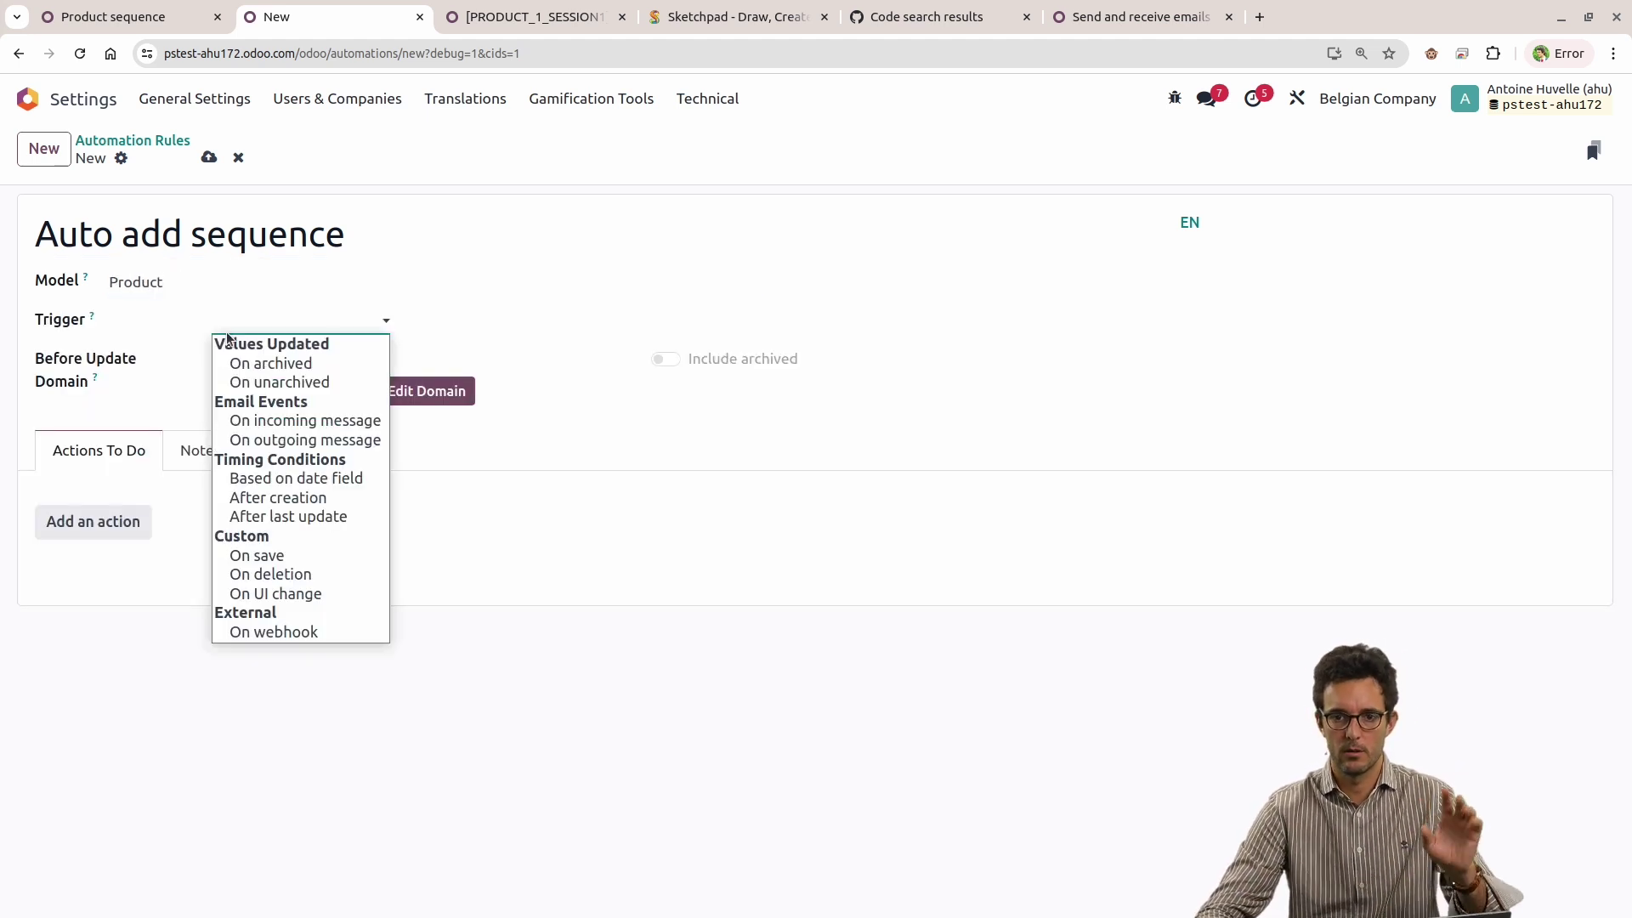
left_click(310, 561)
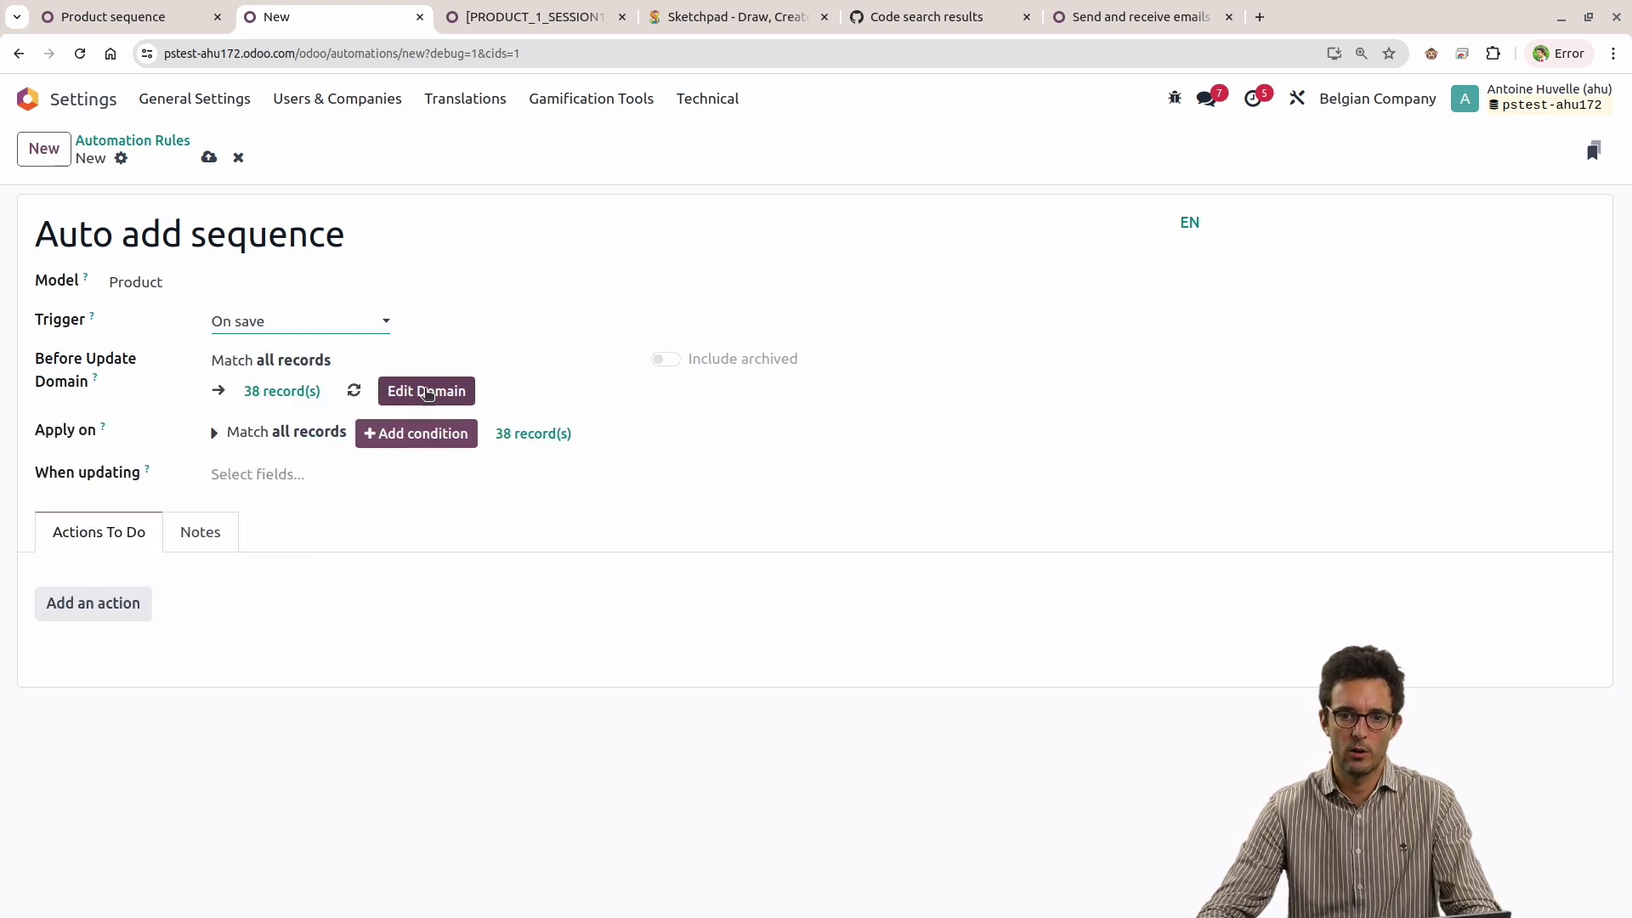
Find the Auto Sequence field in the domain editor and copy its name x_studio_auto_sequence.
left_click(425, 391)
left_click(361, 442)
left_click(452, 425)
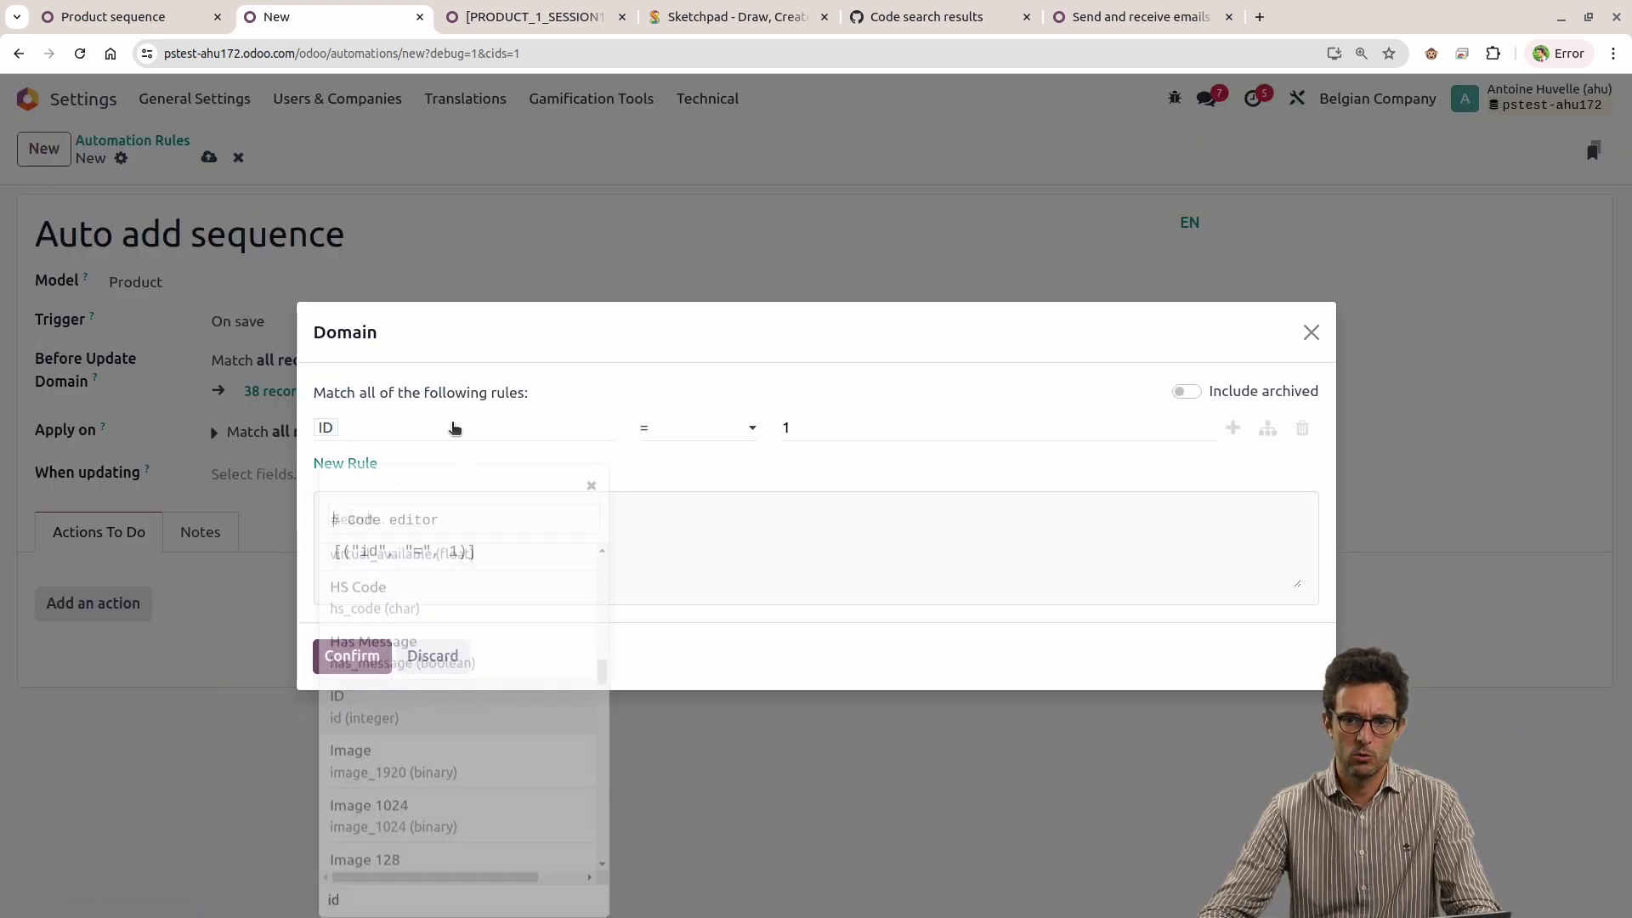
type("s")
key("BackSpace")
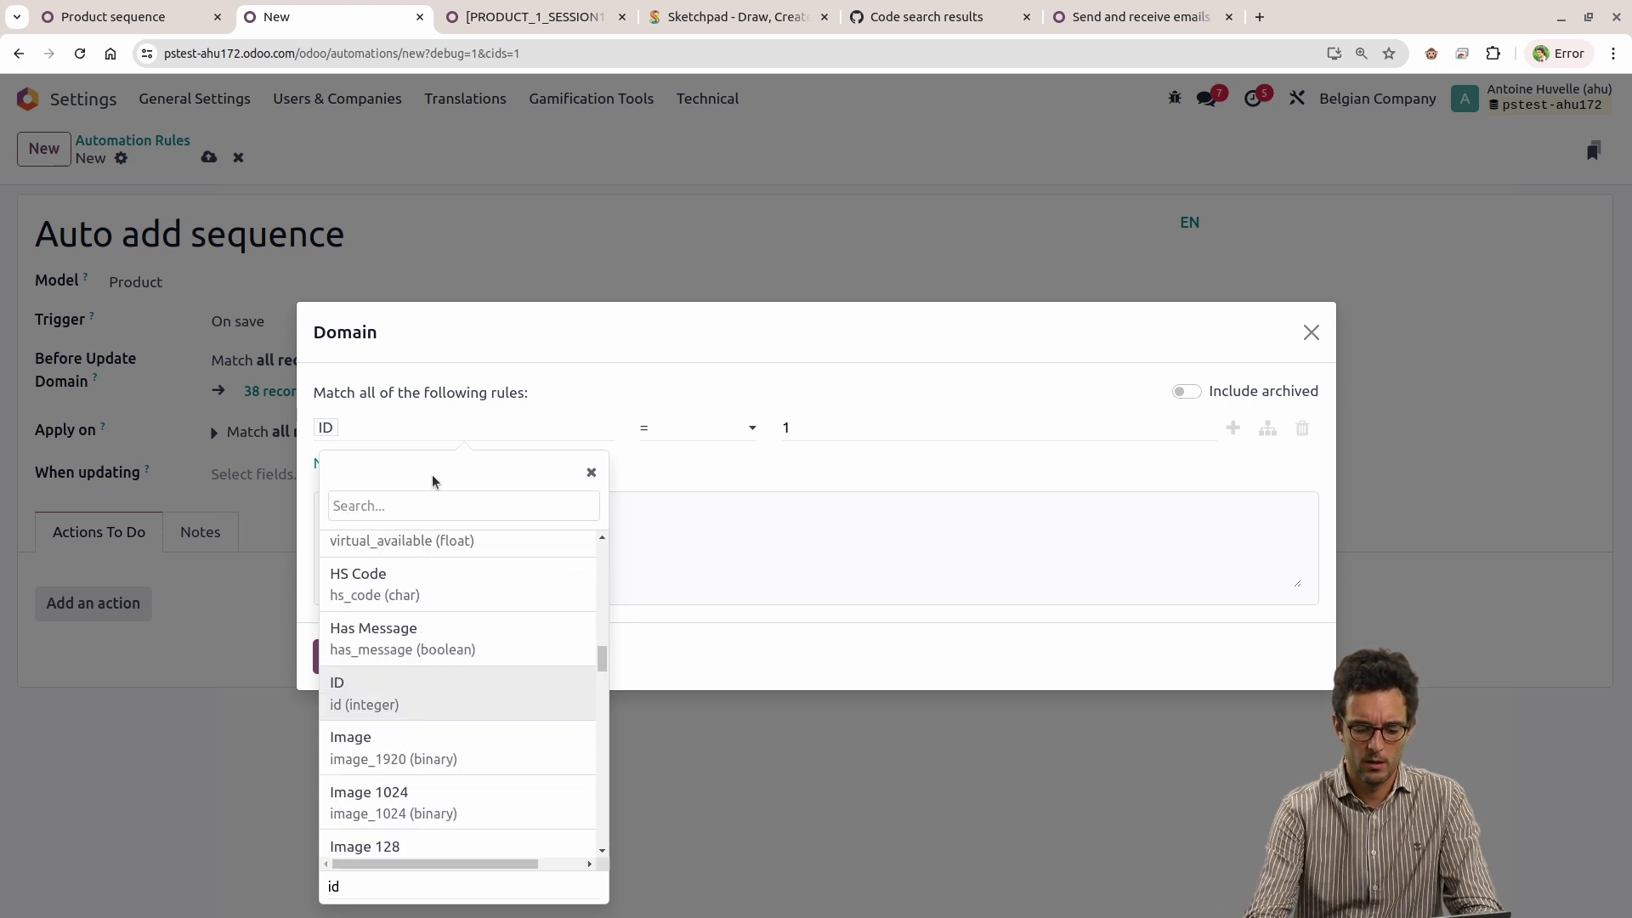
type("sequence")
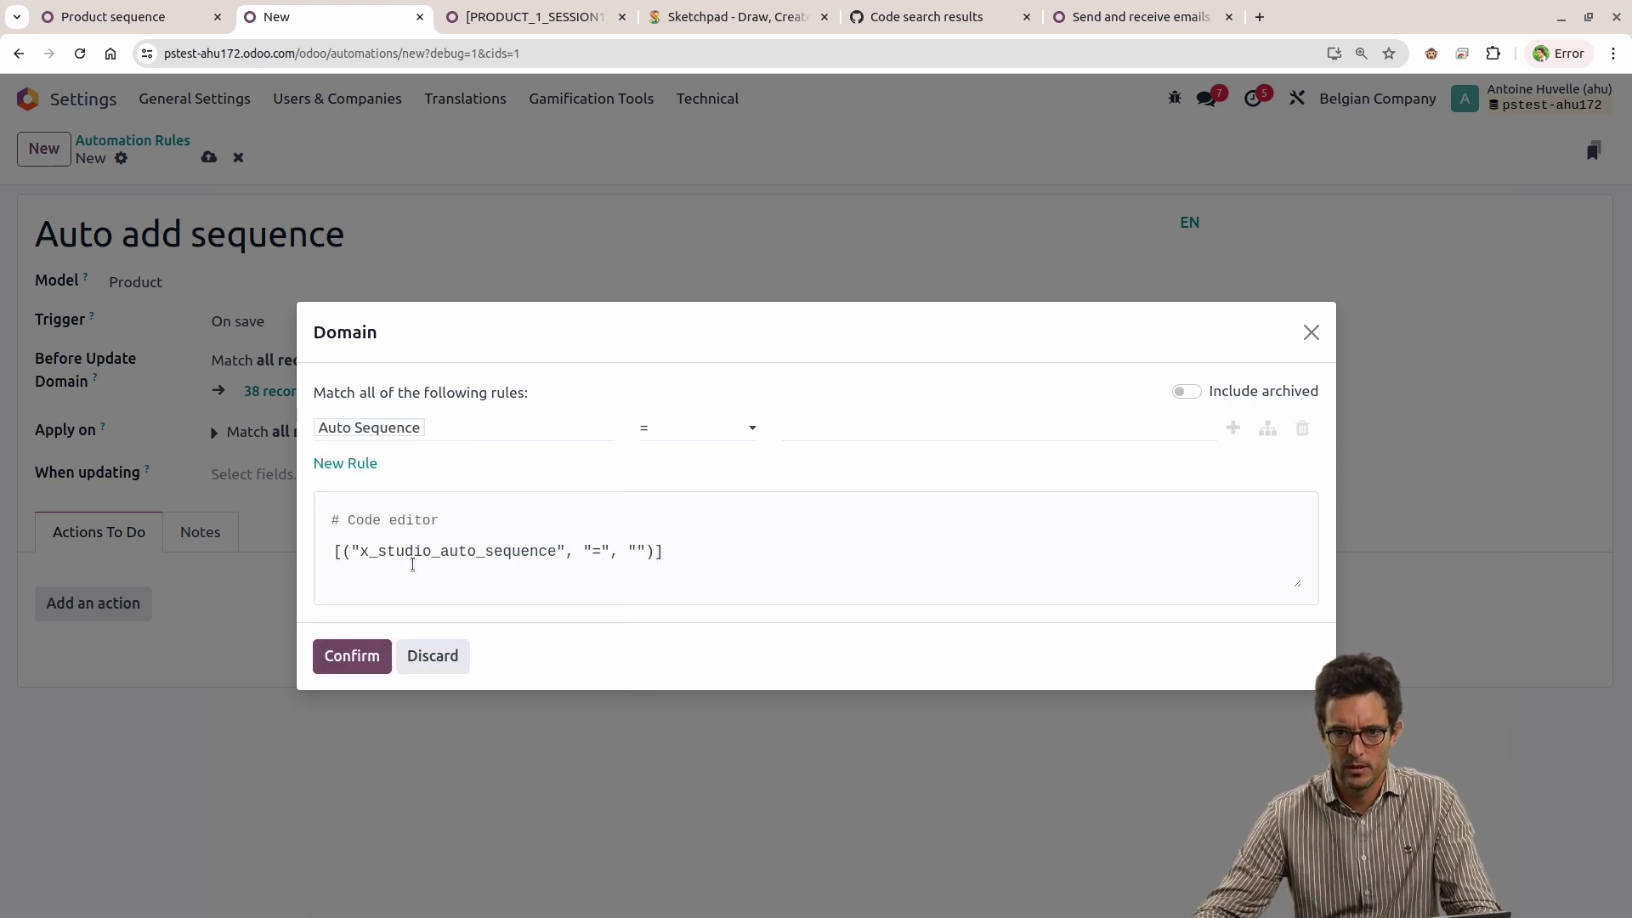
left_click(376, 629)
double_click(450, 550)
key("ctrl+c")
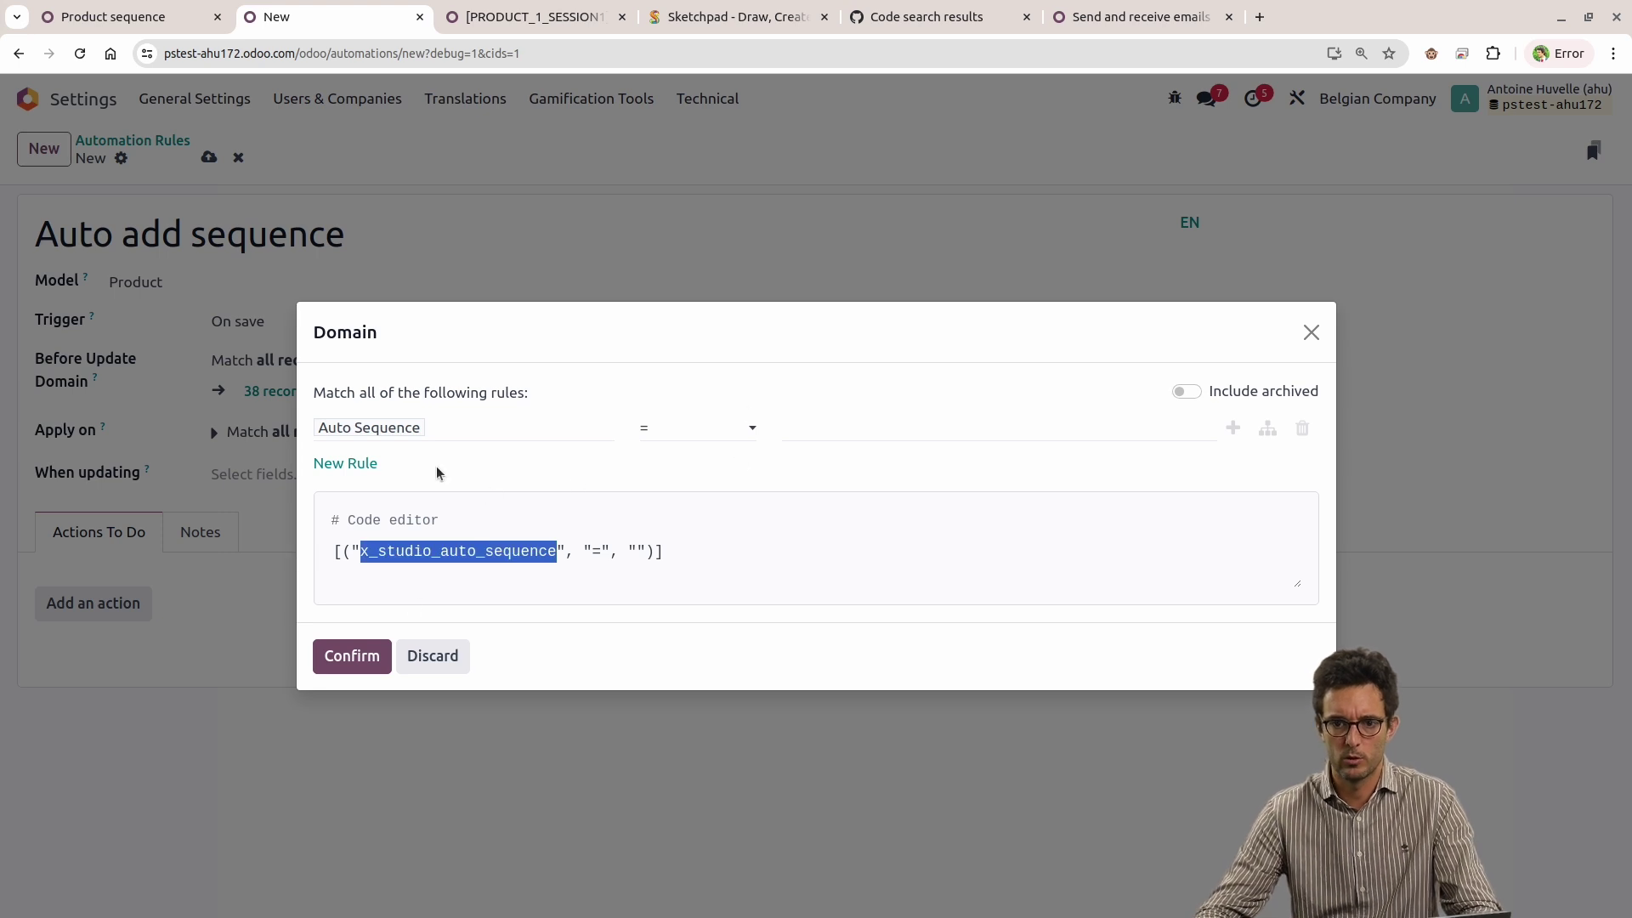
key("Escape")
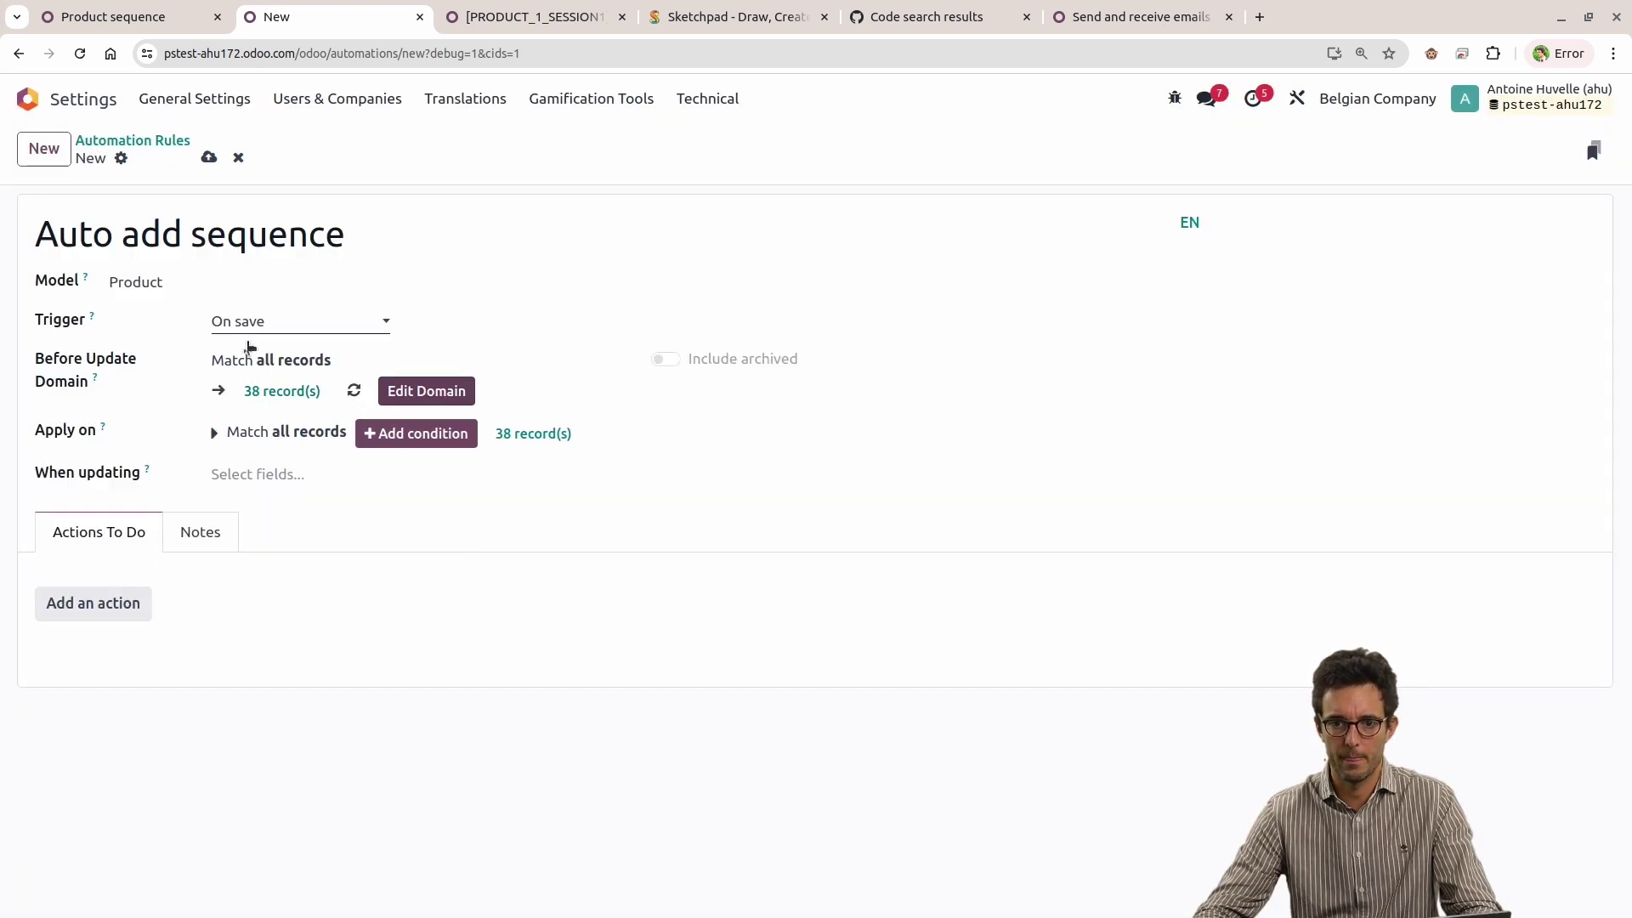
Set the before-update domain to 'Auto Sequence is not set' and confirm.
left_click(403, 397)
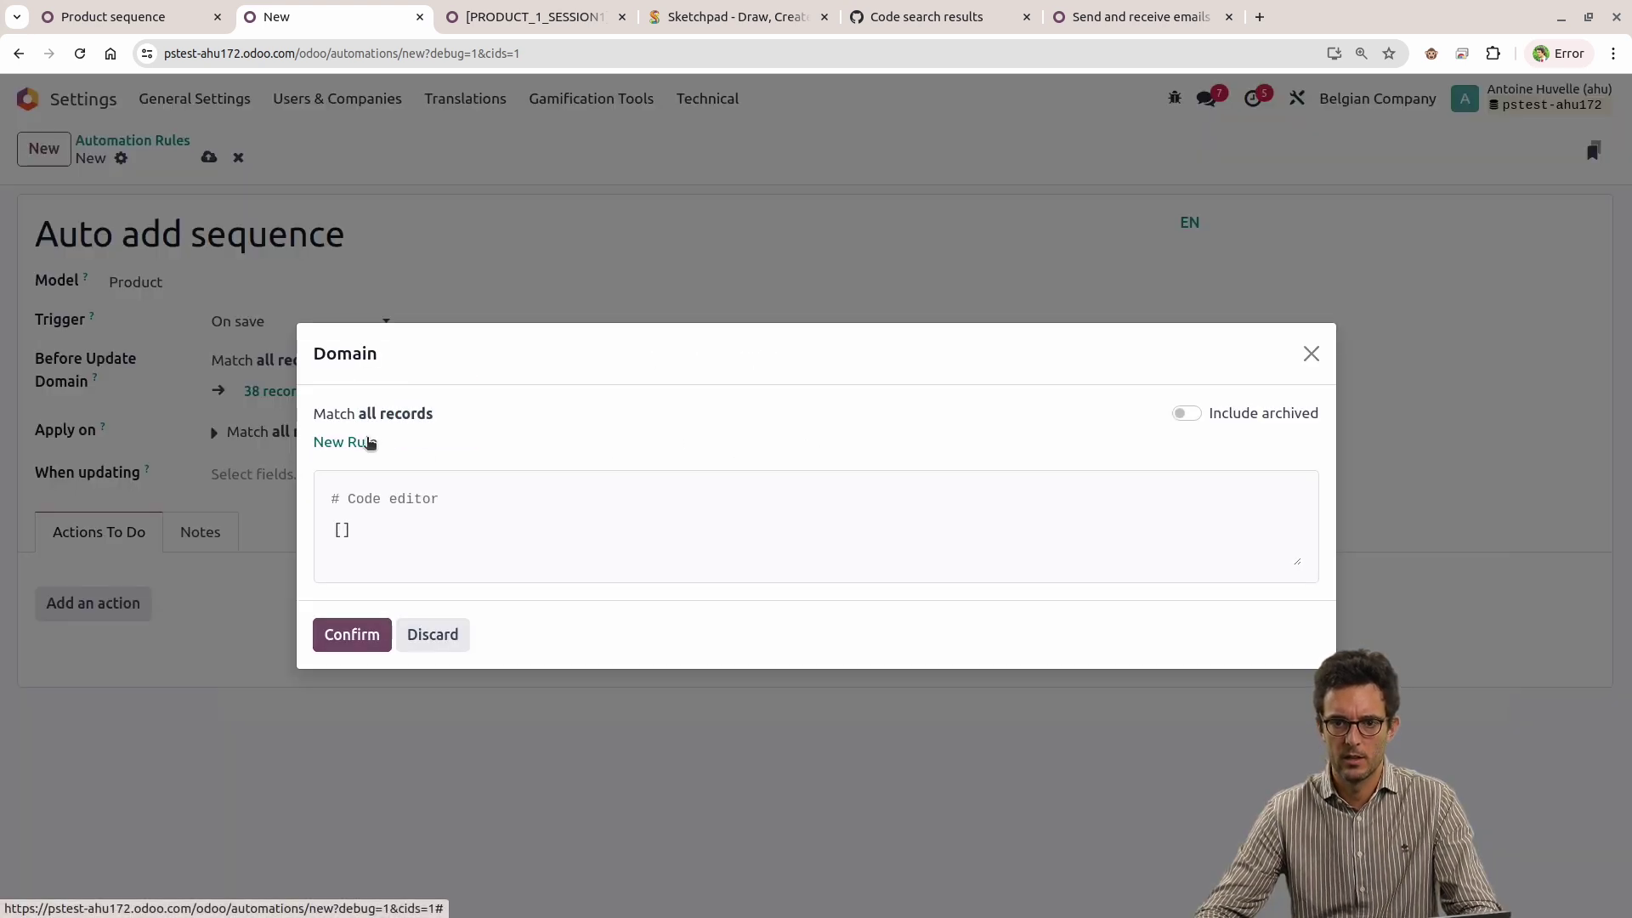
left_click(368, 442)
left_click(386, 434)
key("ctrl+v")
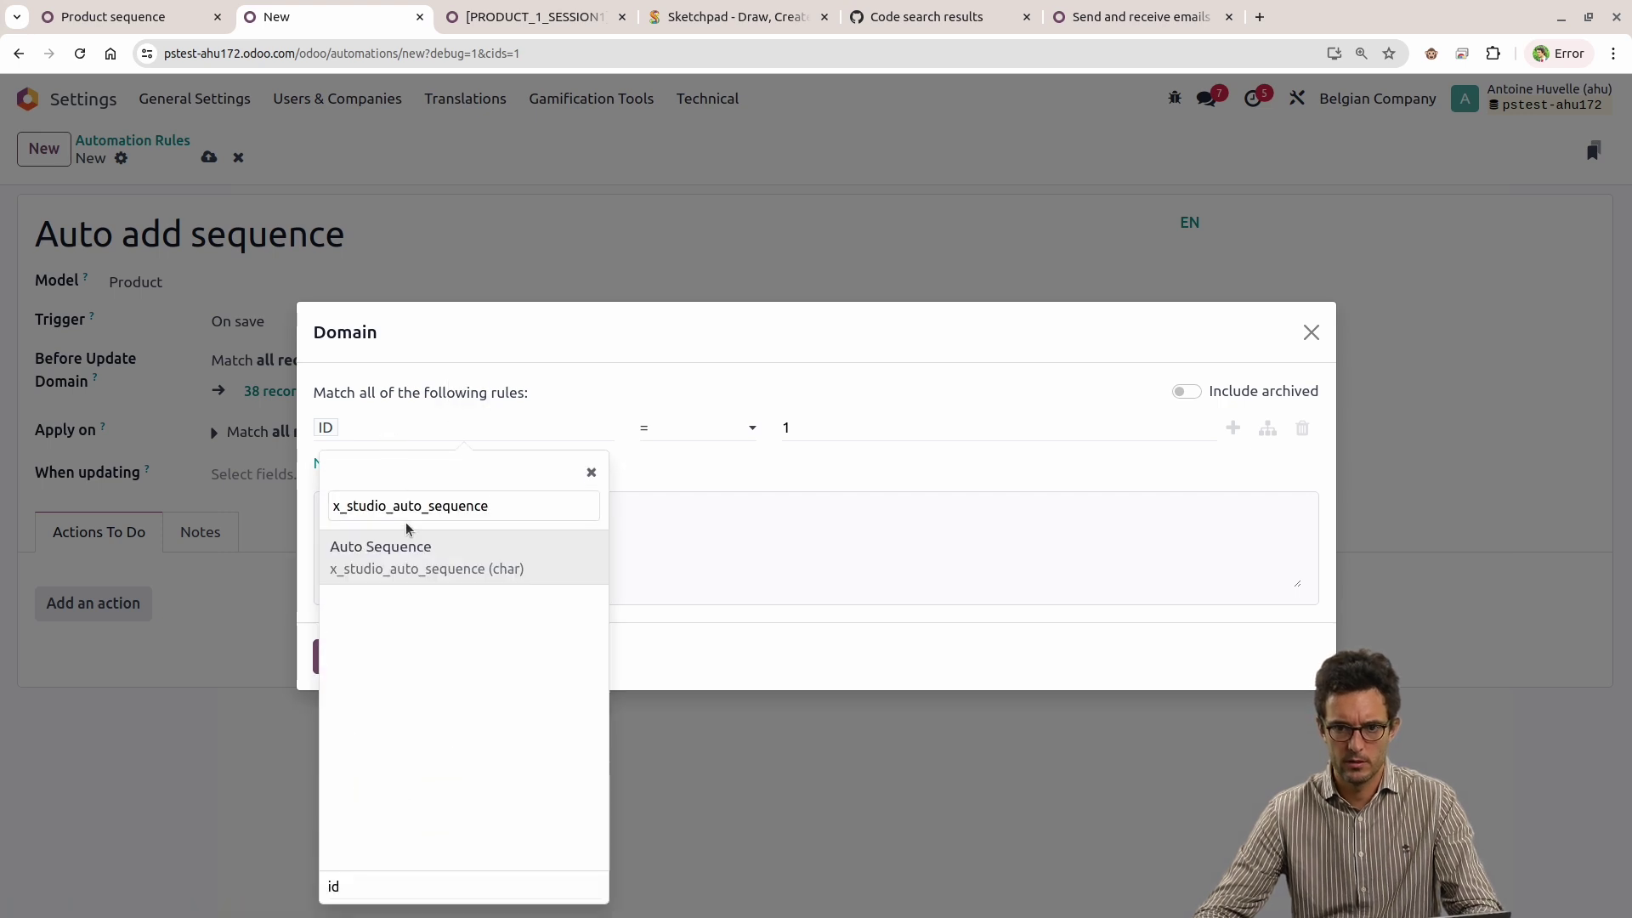
left_click(456, 546)
left_click(681, 432)
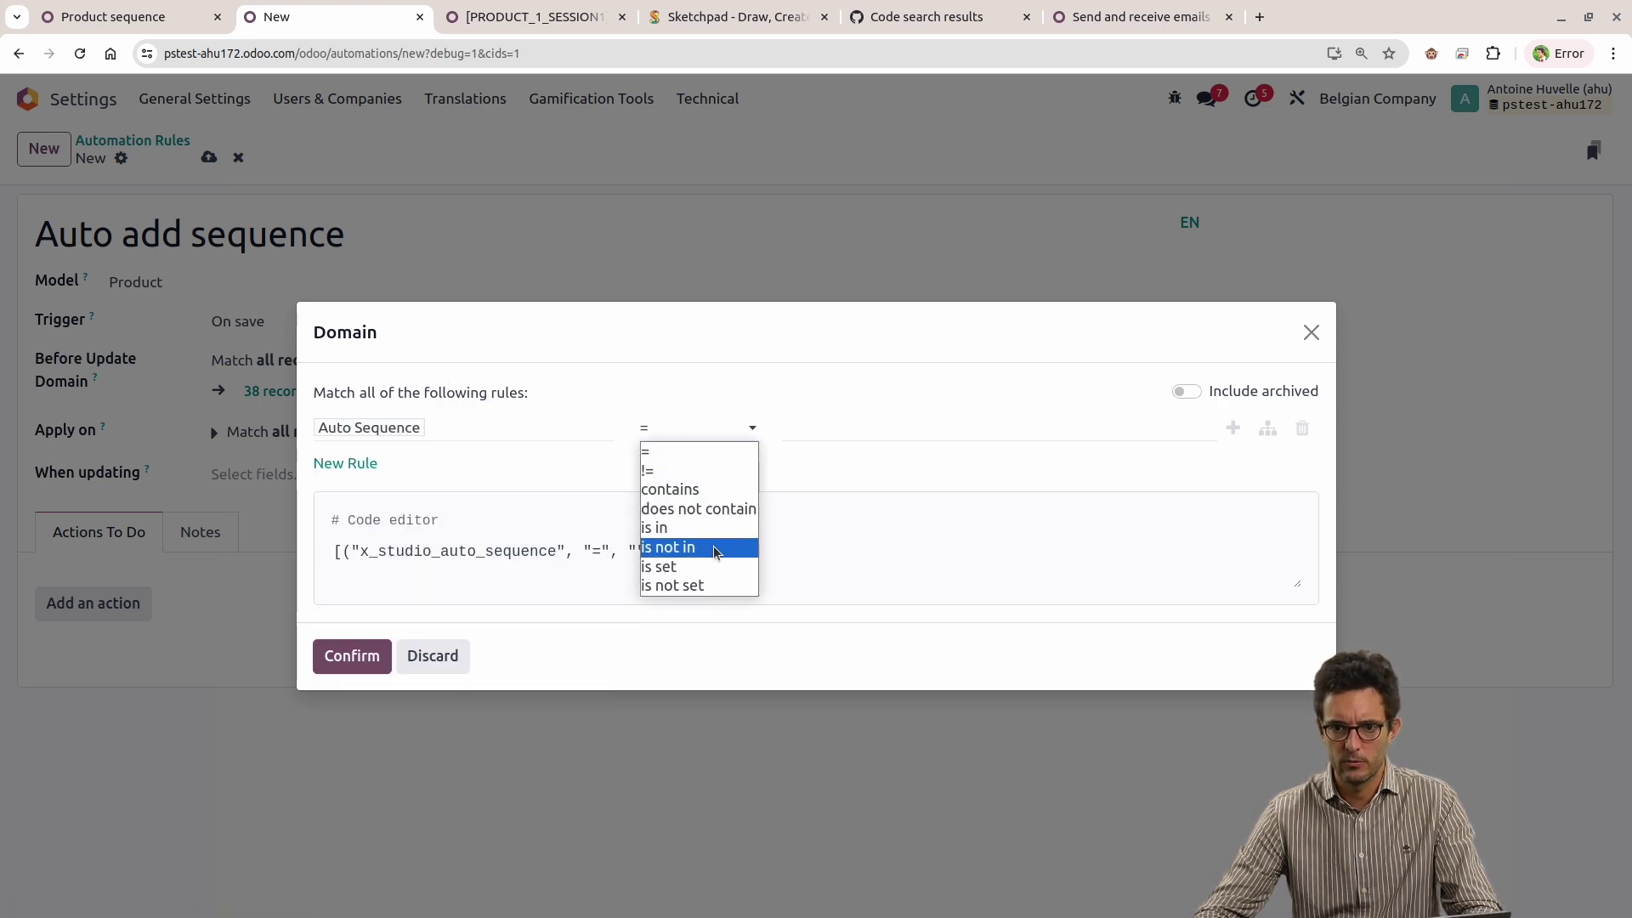
left_click(706, 585)
left_click(348, 662)
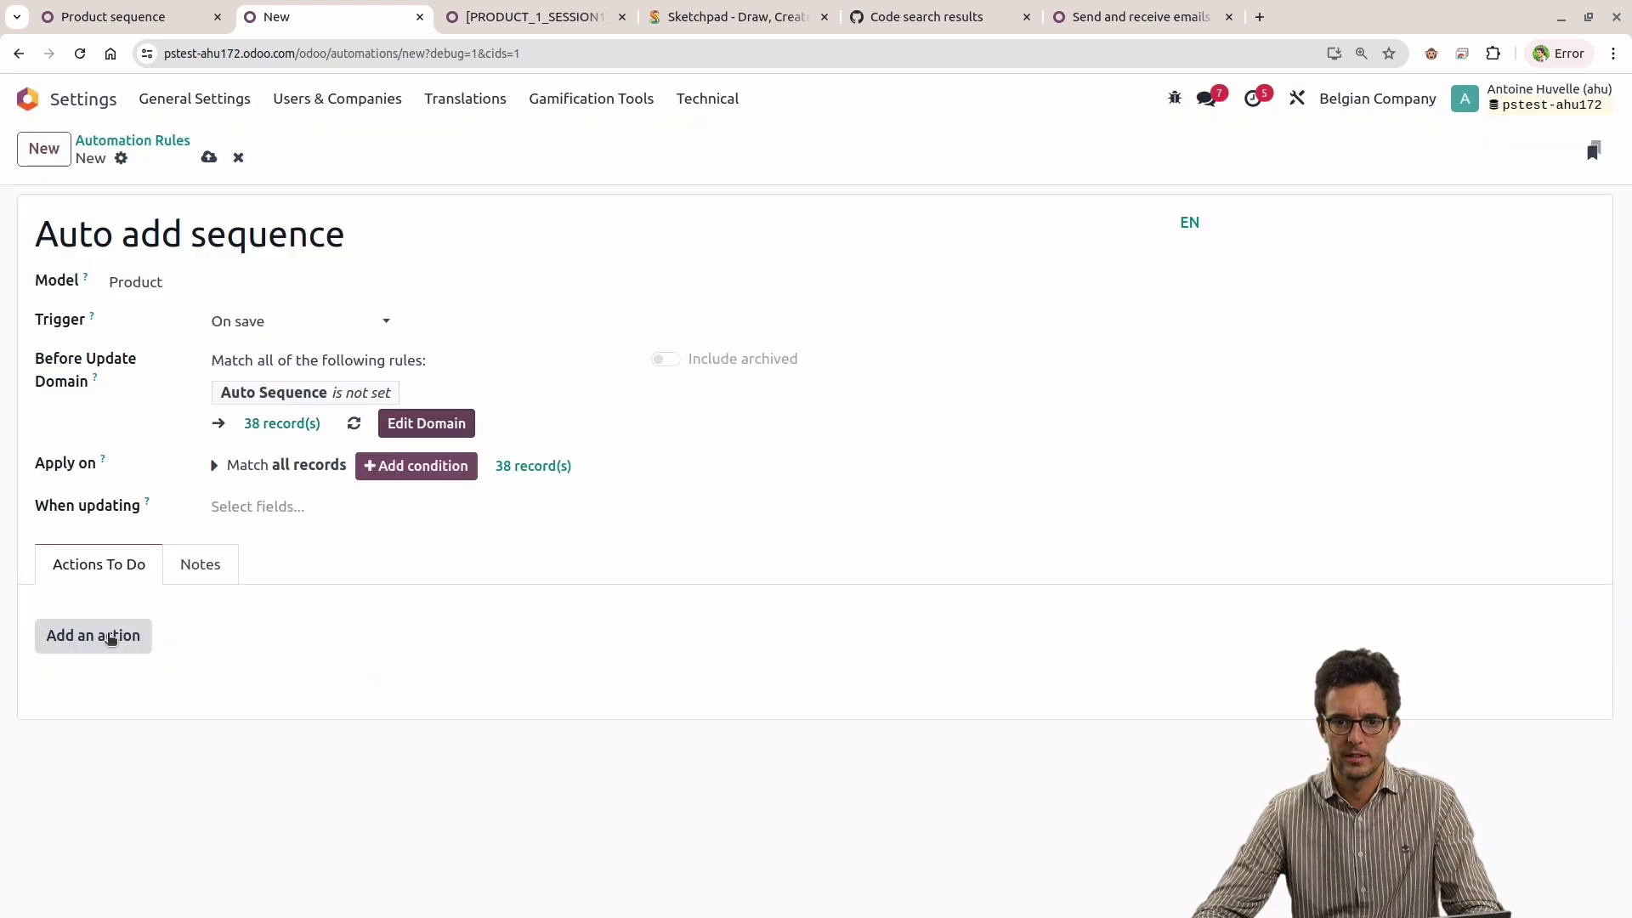
Add an action to the rule with type Execute Code.
left_click(68, 643)
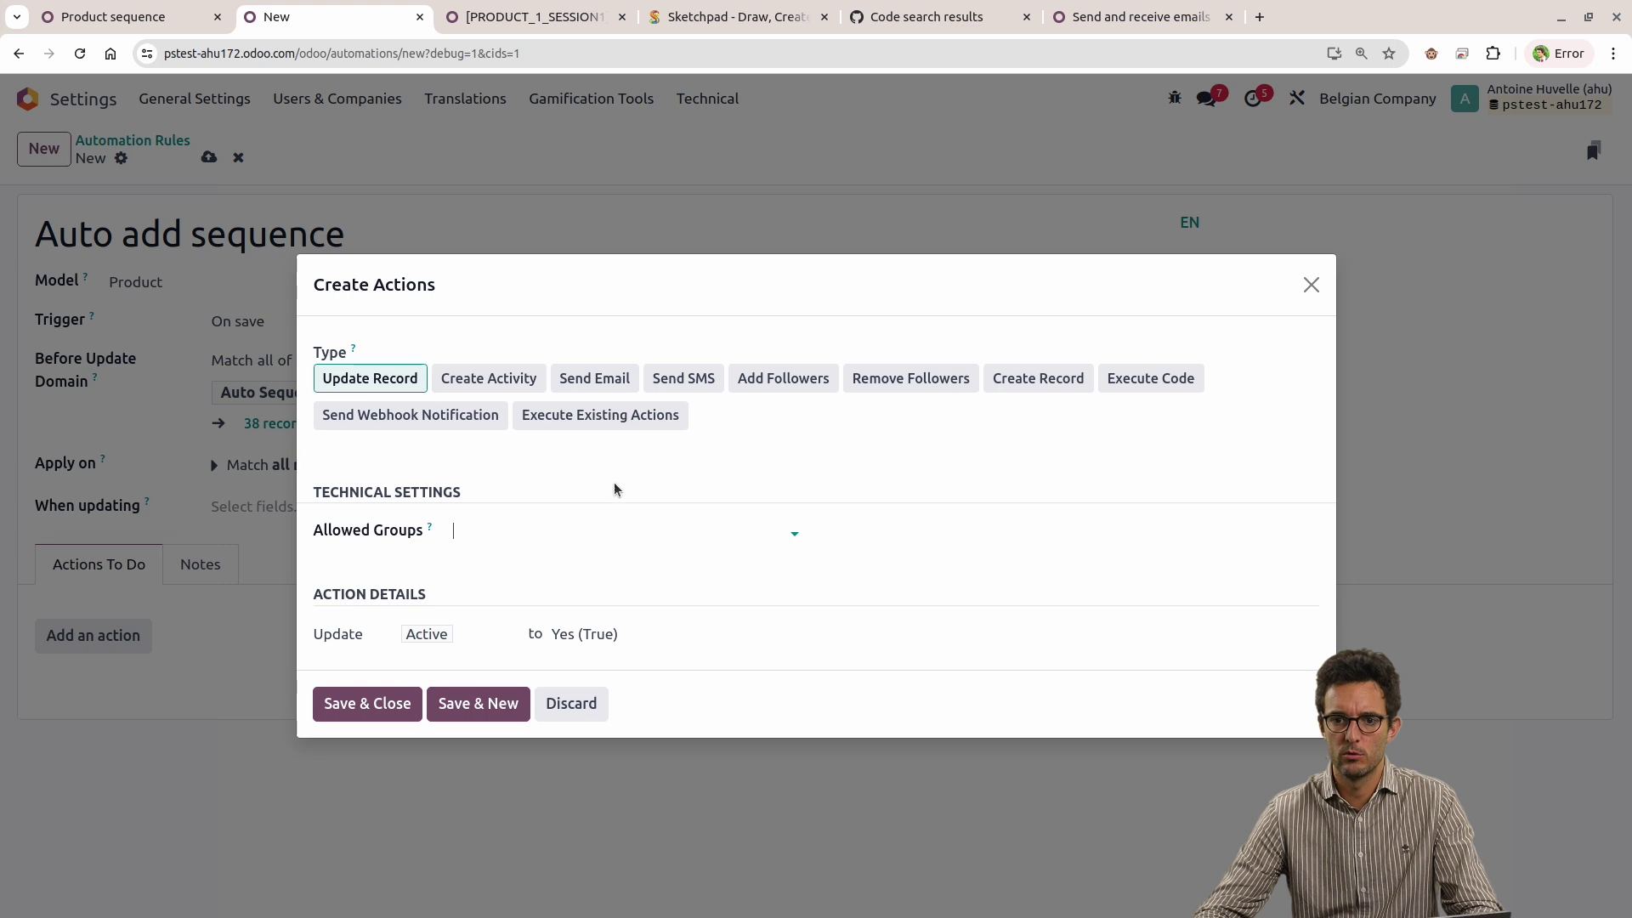
left_click(1042, 380)
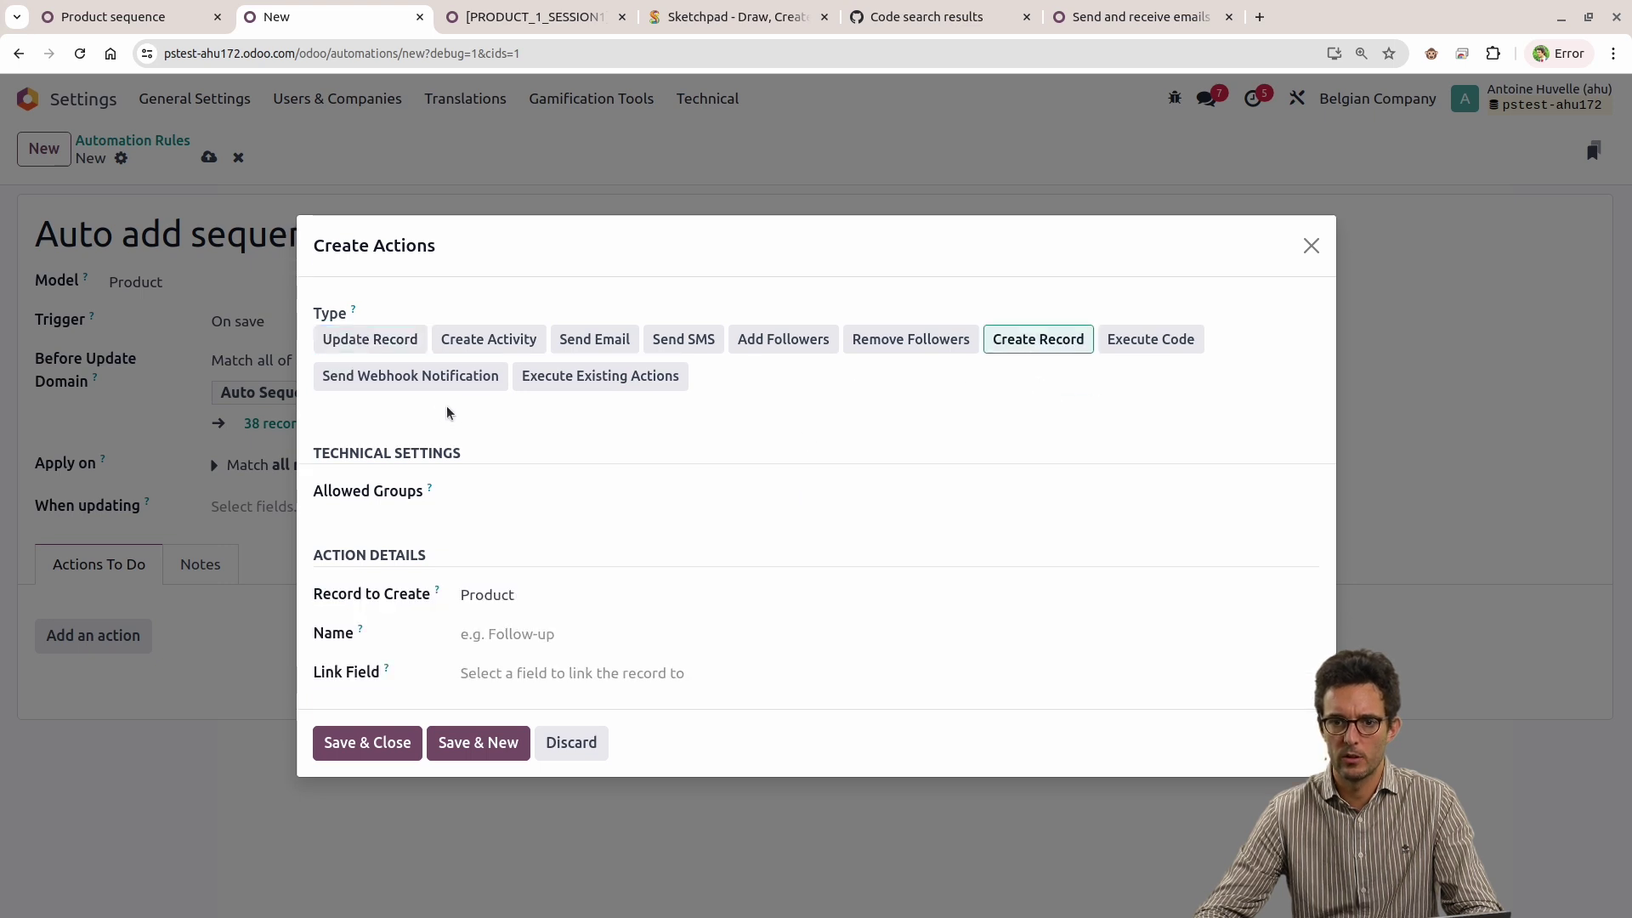
left_click(1150, 339)
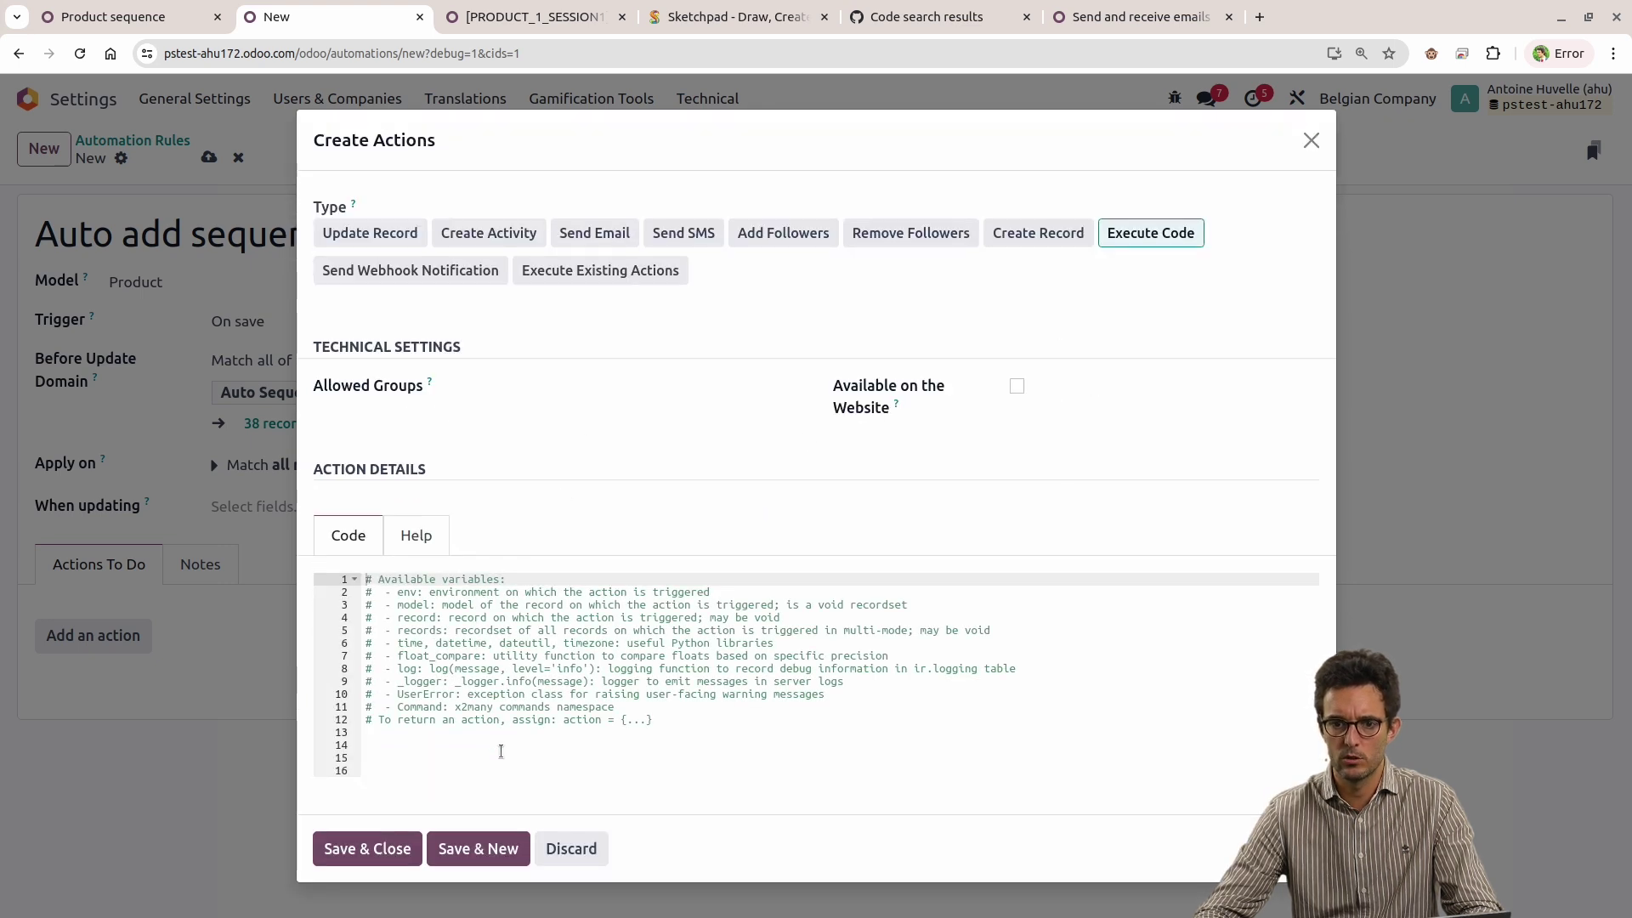
Write seq = env['ir.sequence'] and begin a 'code =' line, then check GitHub search.
left_click(500, 751)
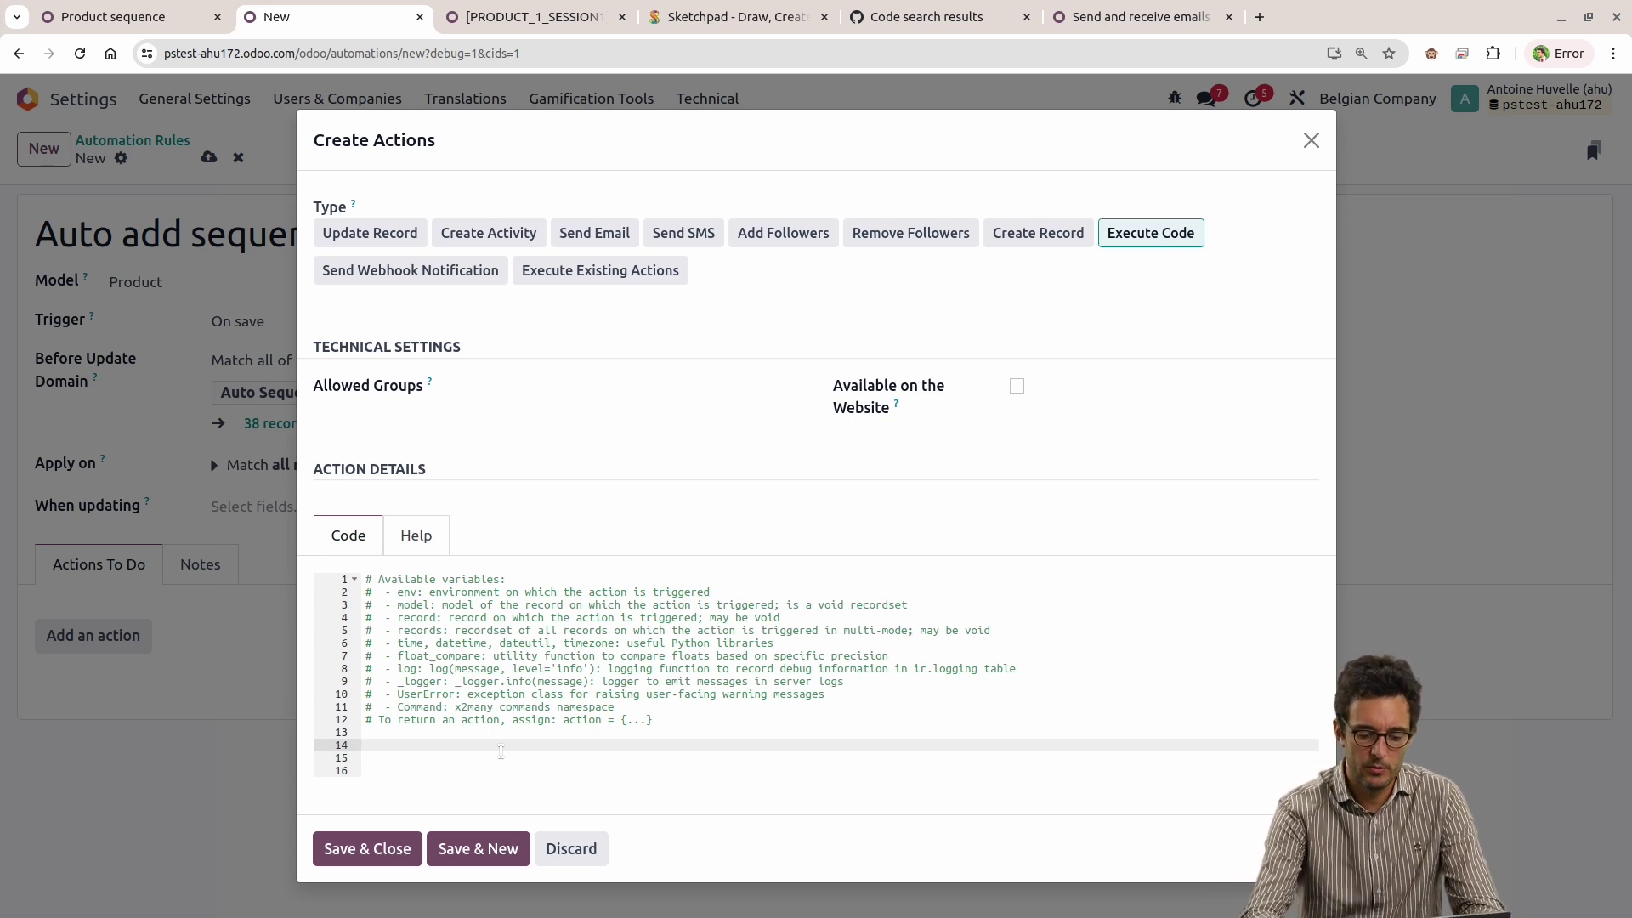
type("seq ")
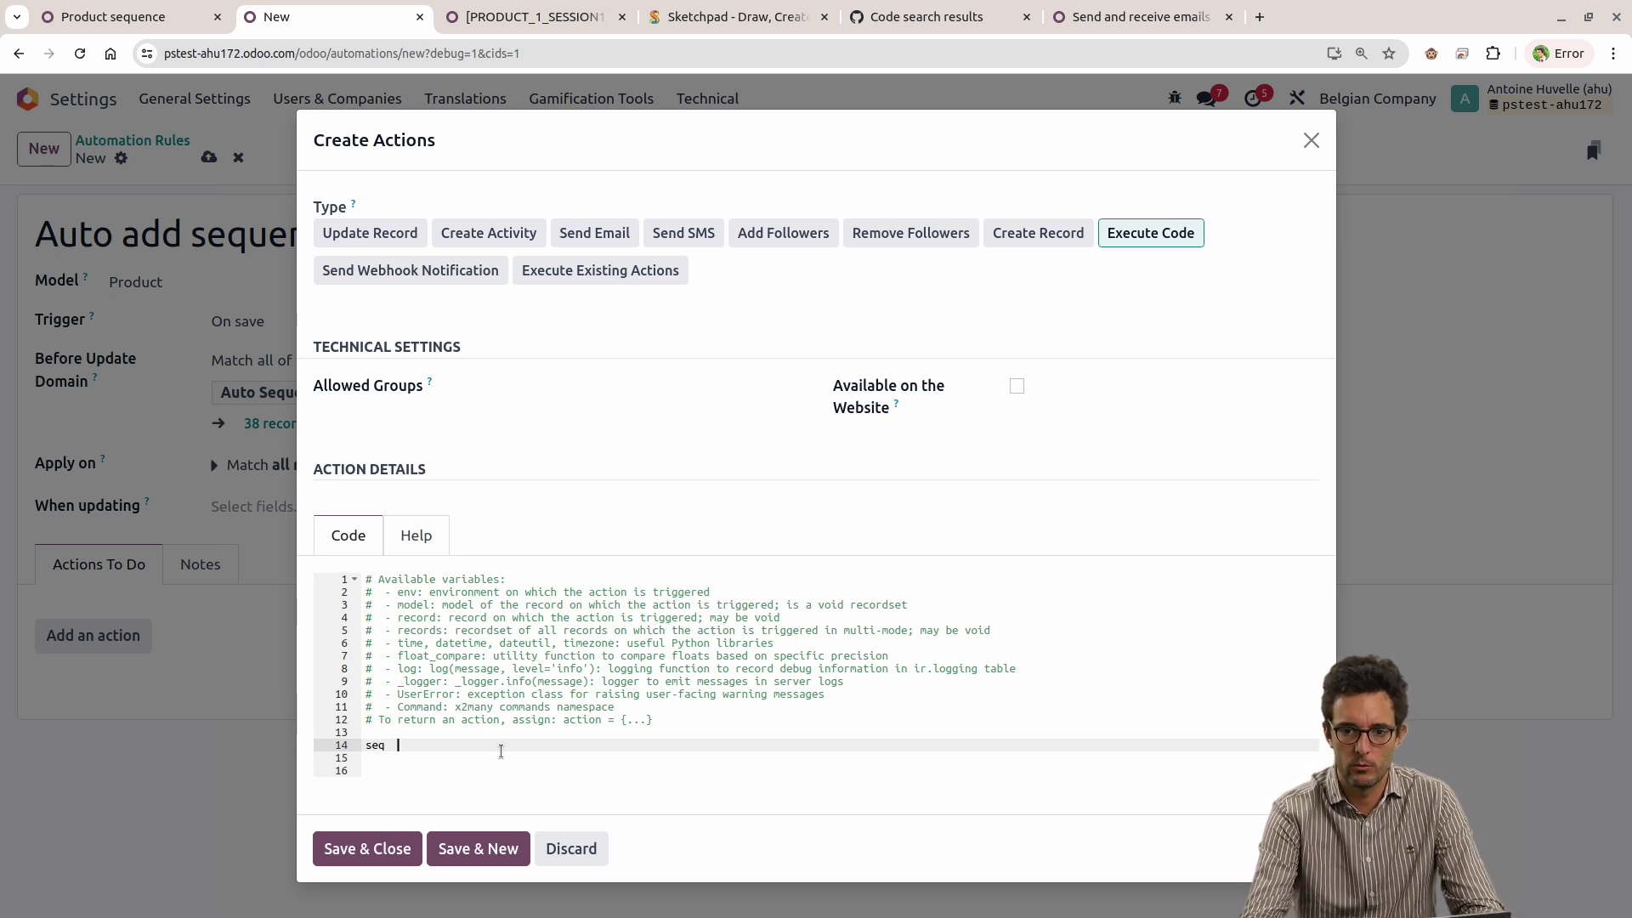
type("= []")
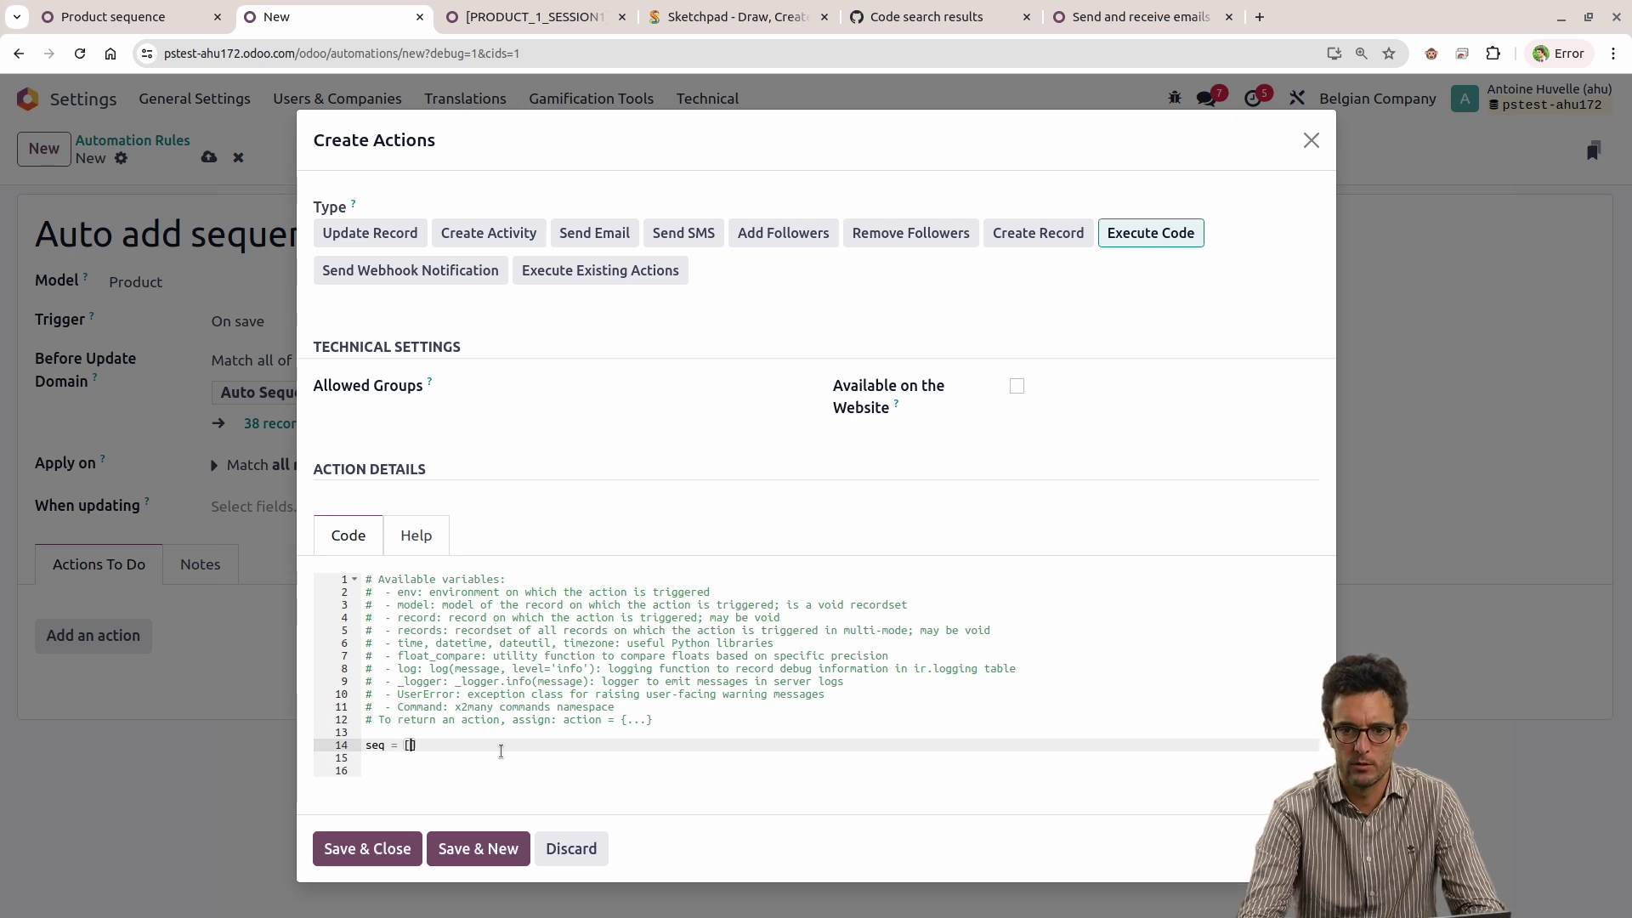
key("BackSpace")
type("env['")
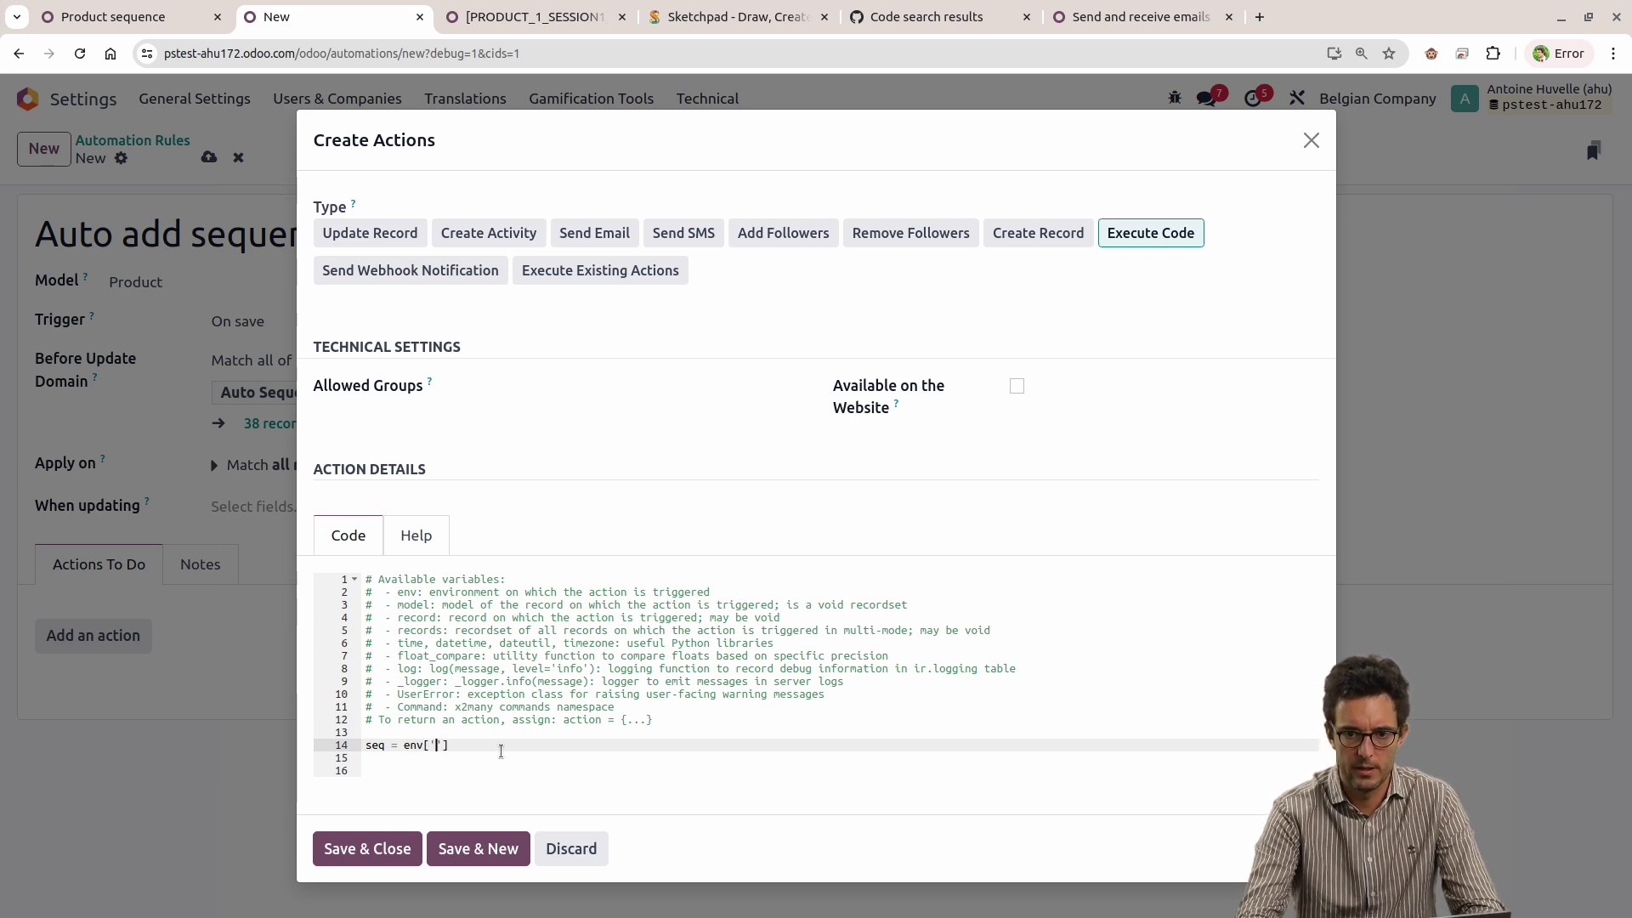
type("ir.sequen")
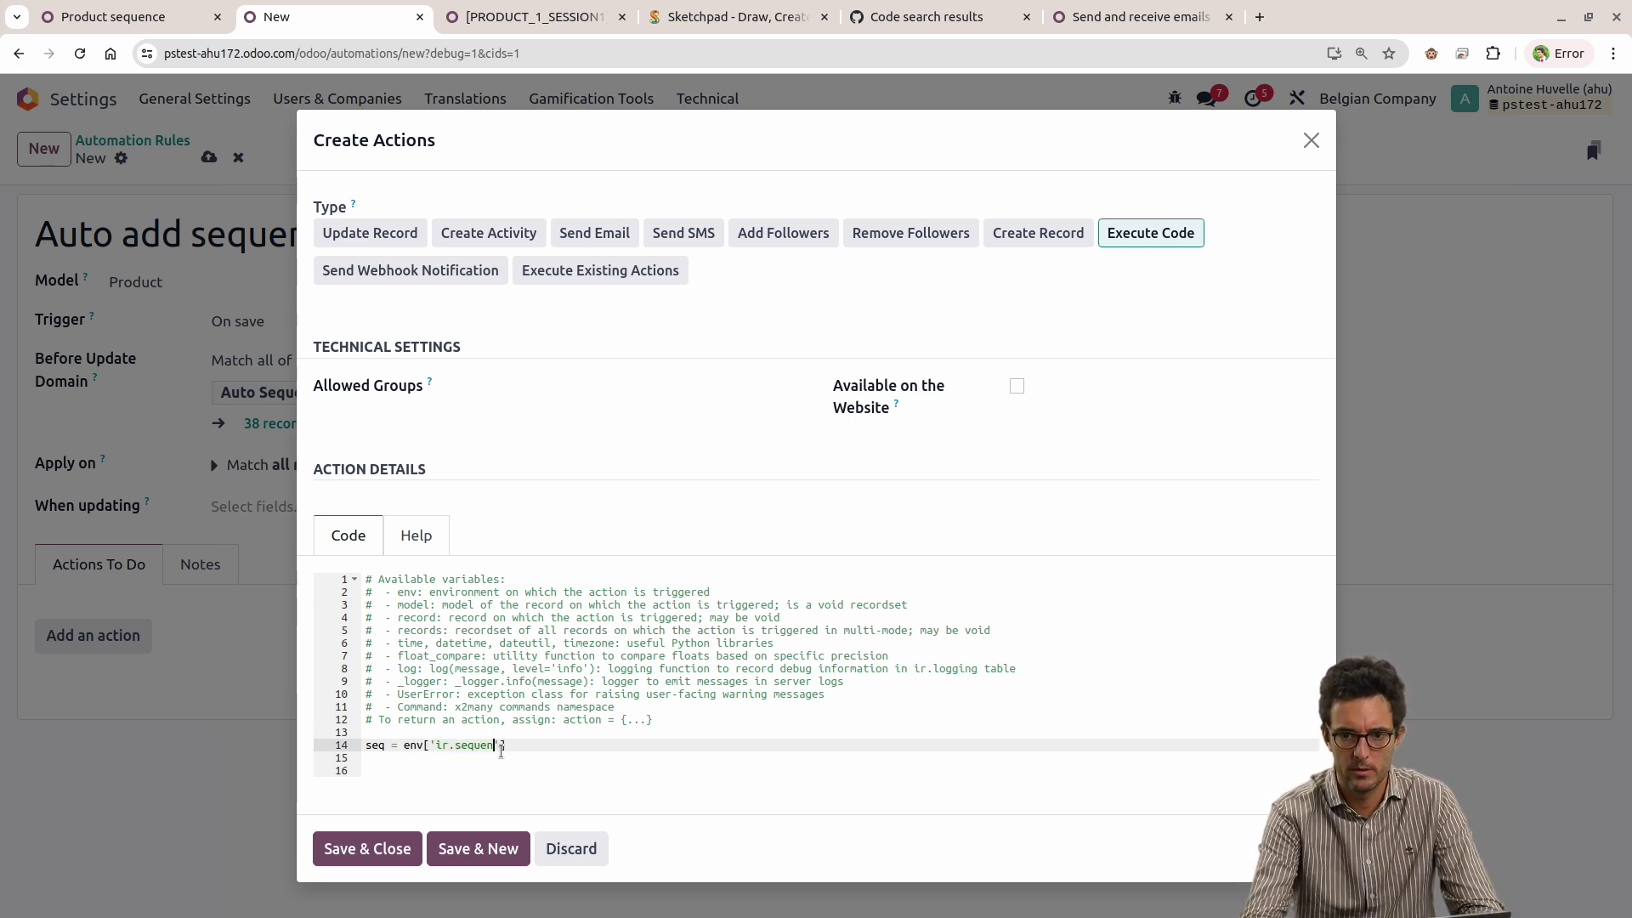
type("ce")
key("End")
key("Return")
key("Return")
type("se")
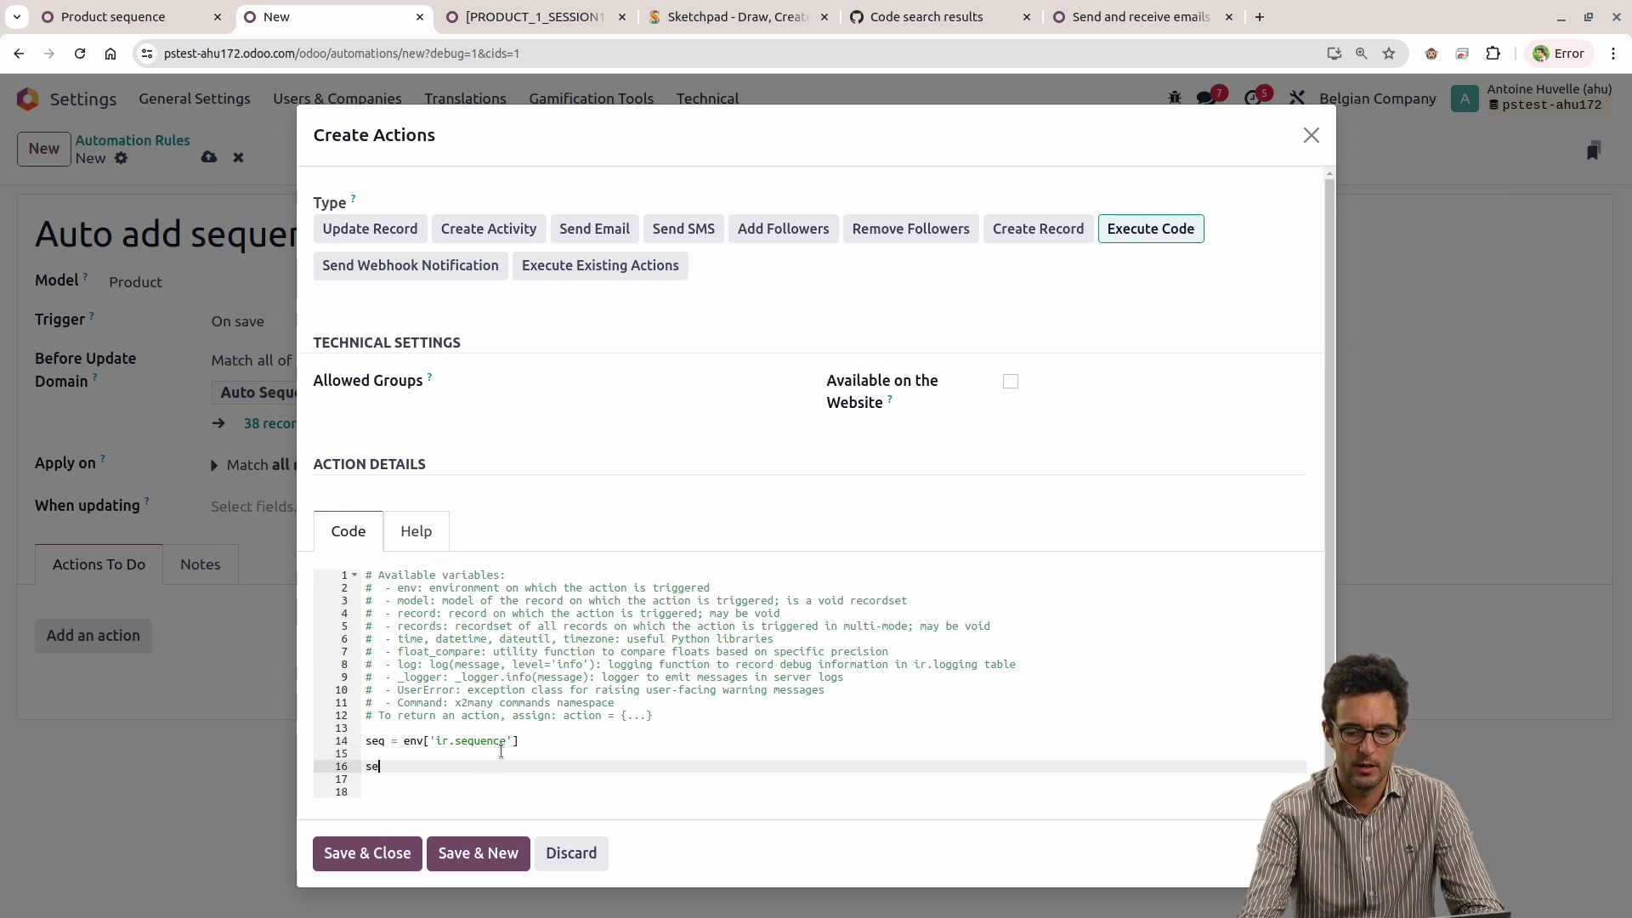
type("quen")
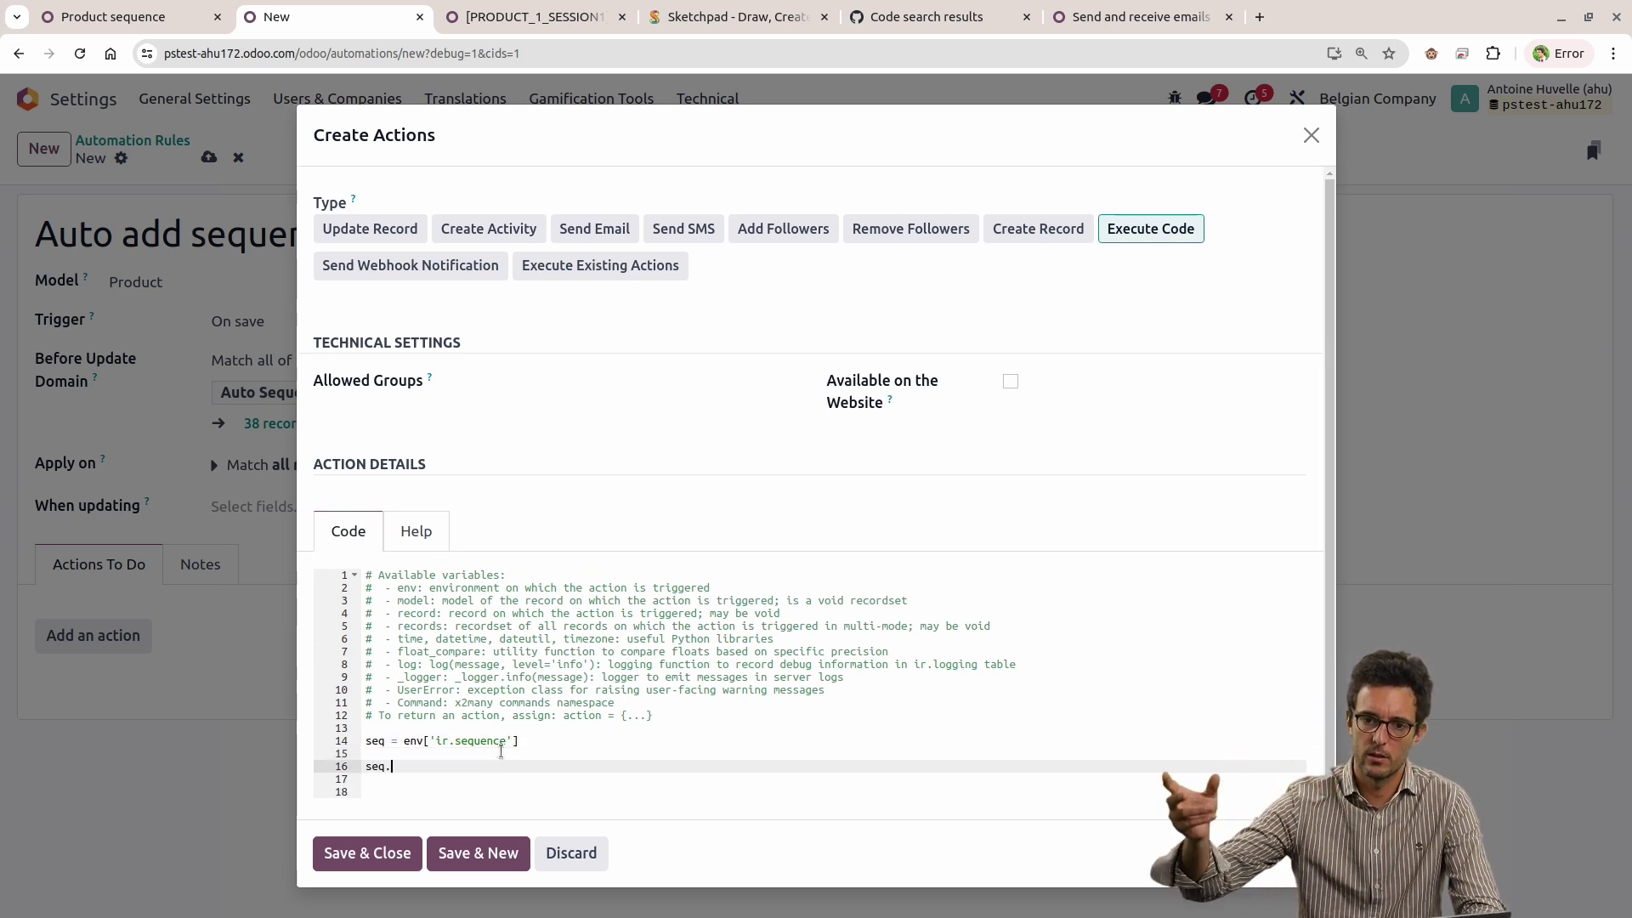
type("ce']  code =")
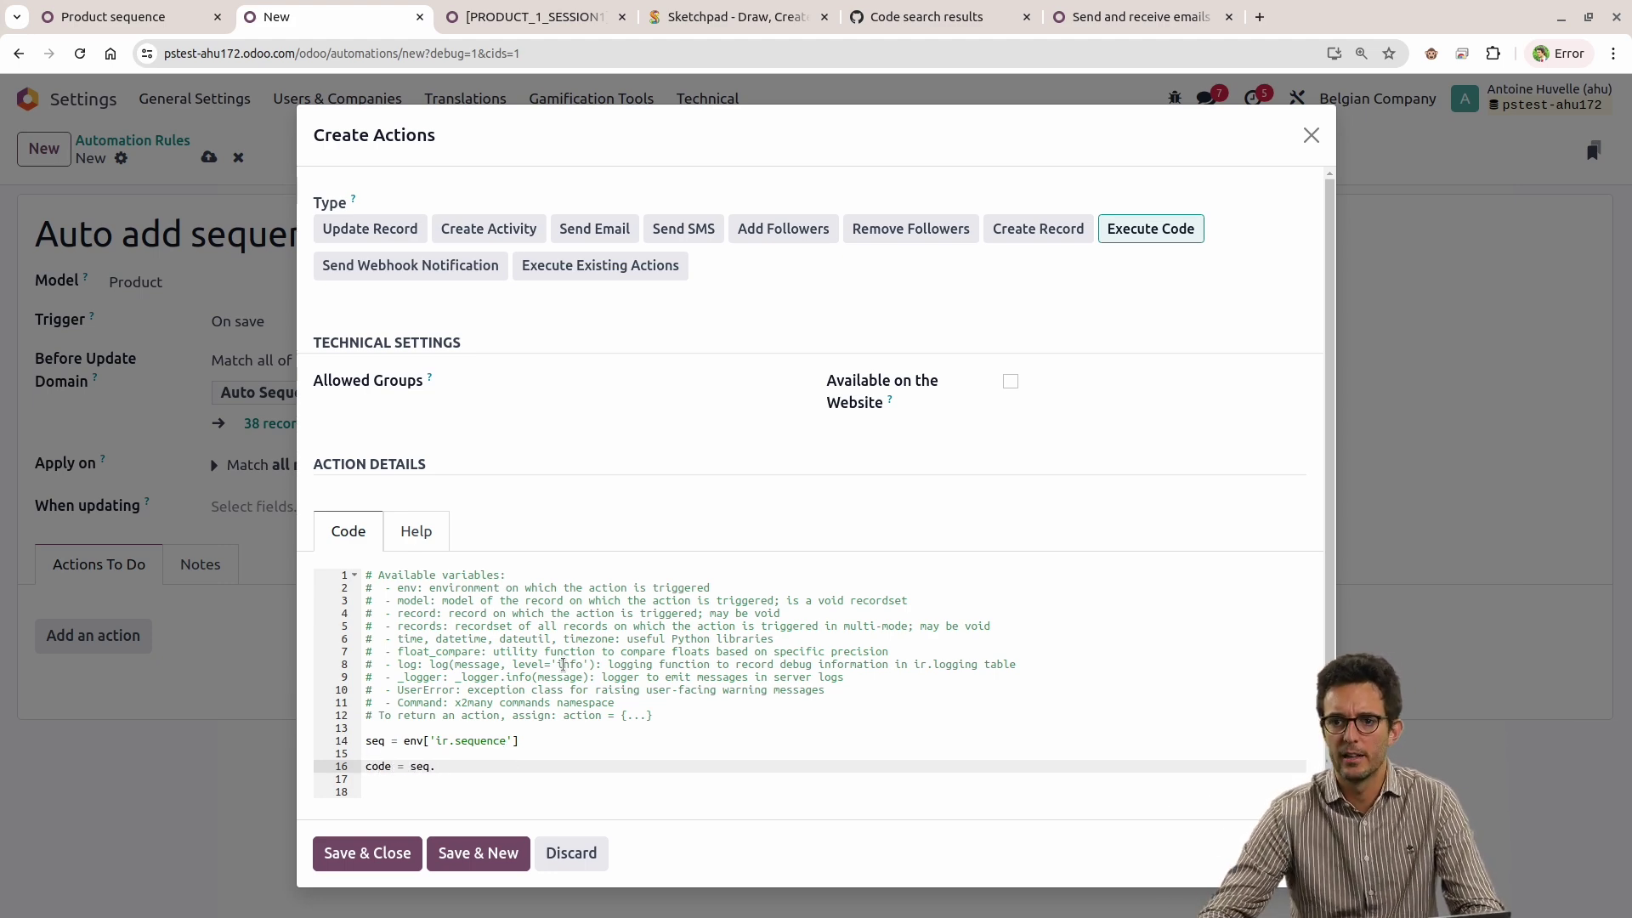
left_click(931, 17)
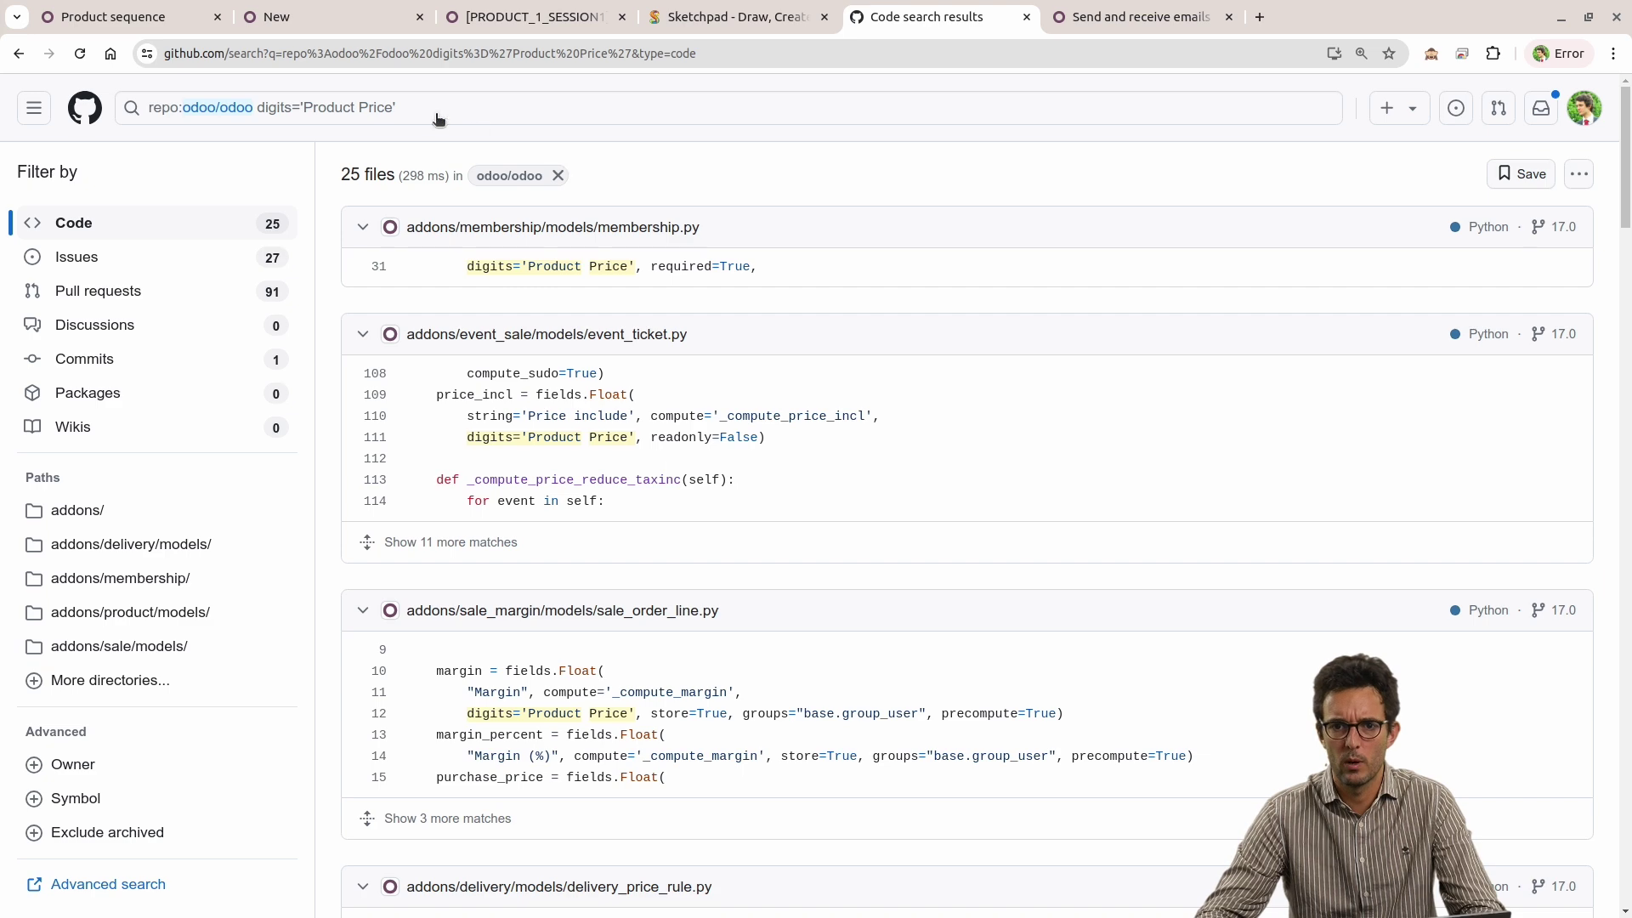
Replace the GitHub code search term with "ir.sequence" and restrict results to Python.
left_click(309, 100)
left_click_drag(258, 110, 778, 121)
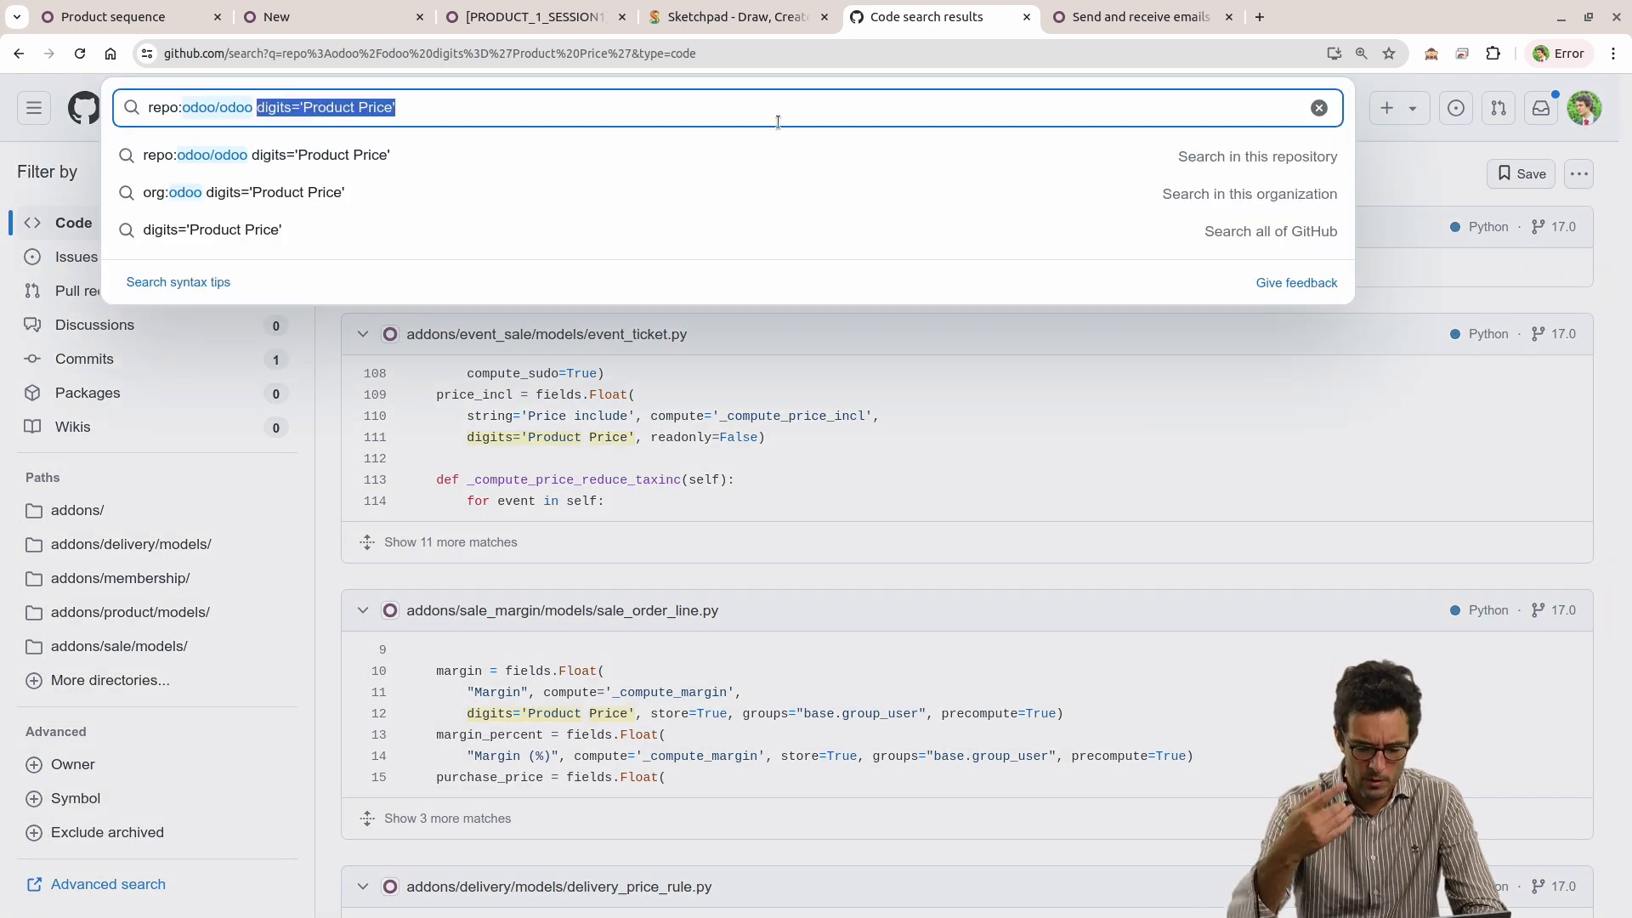
key("BackSpace")
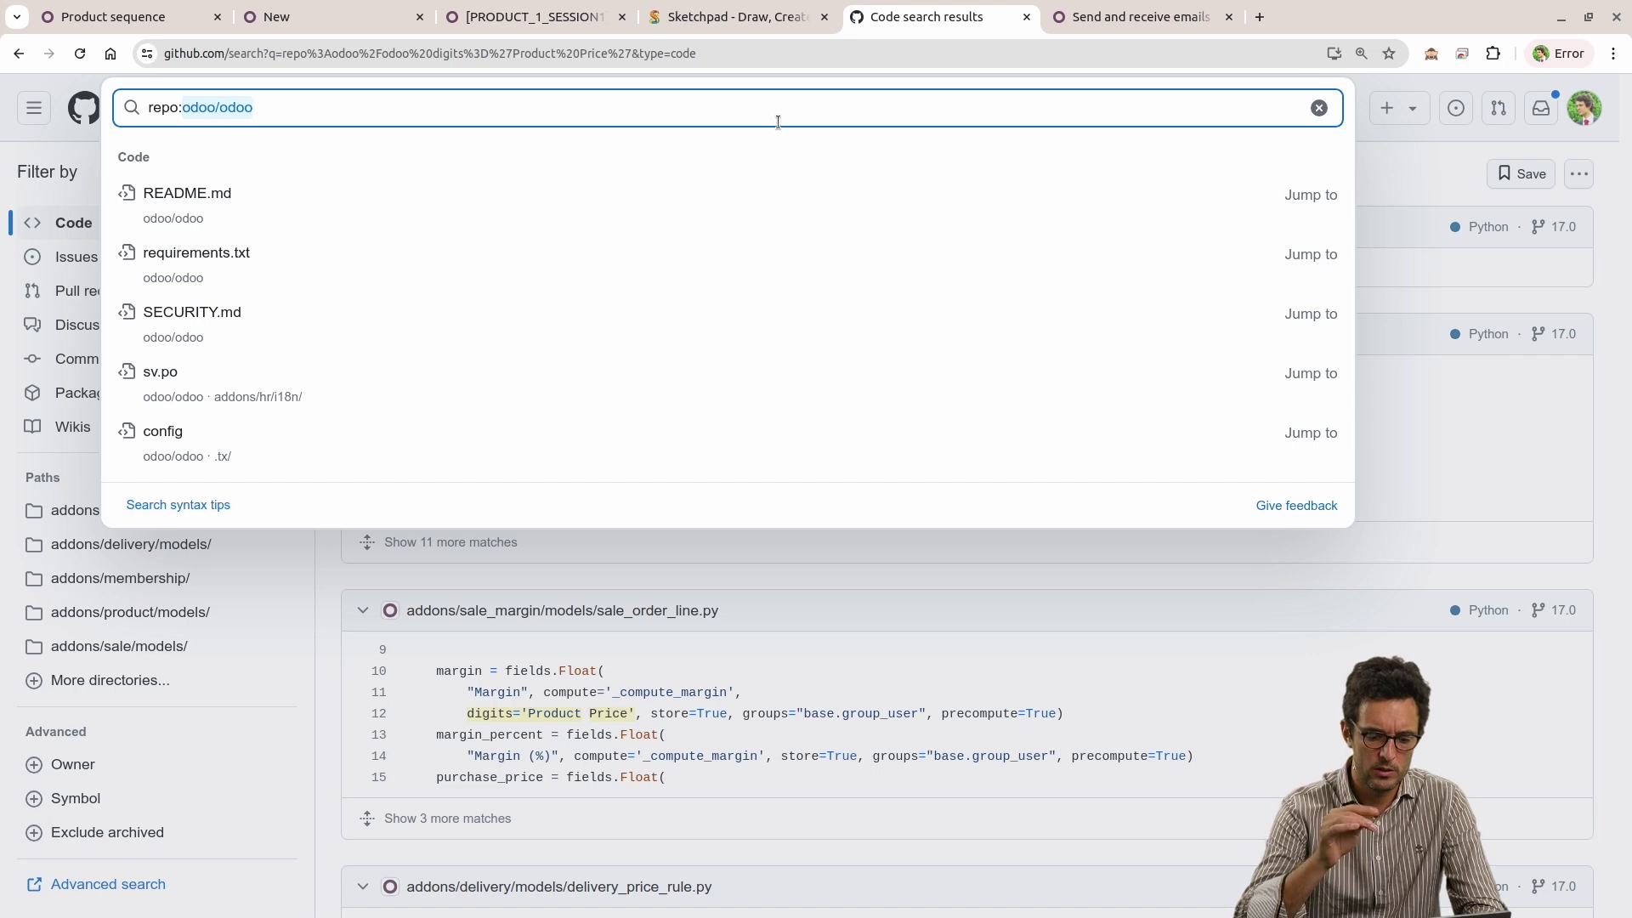
type("ir.se")
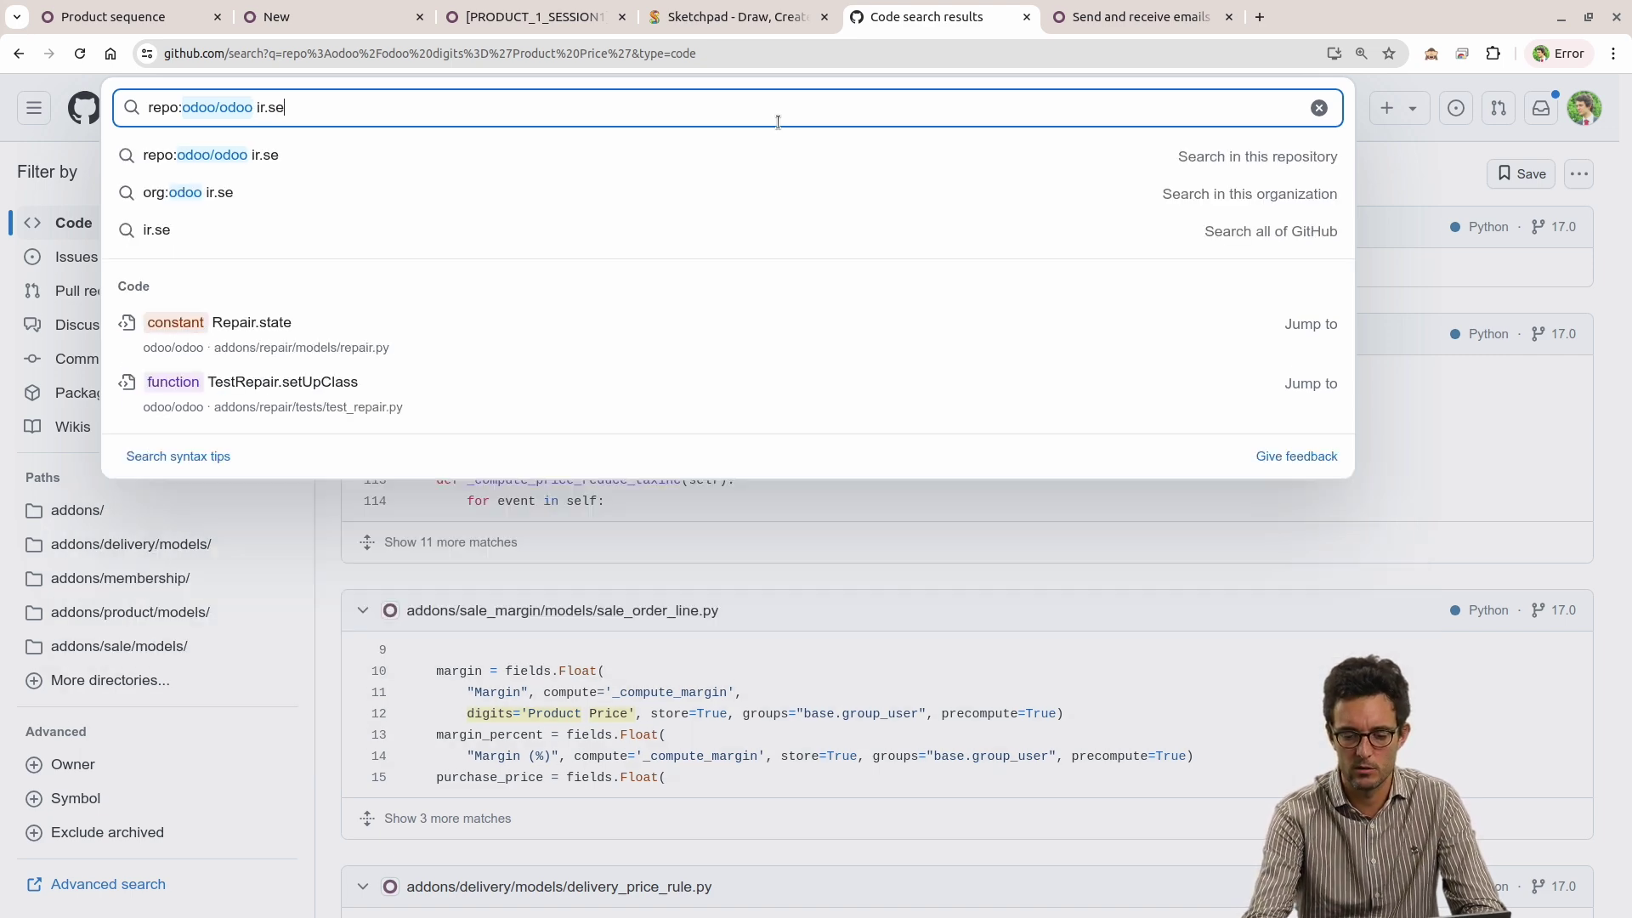
type("quence\"")
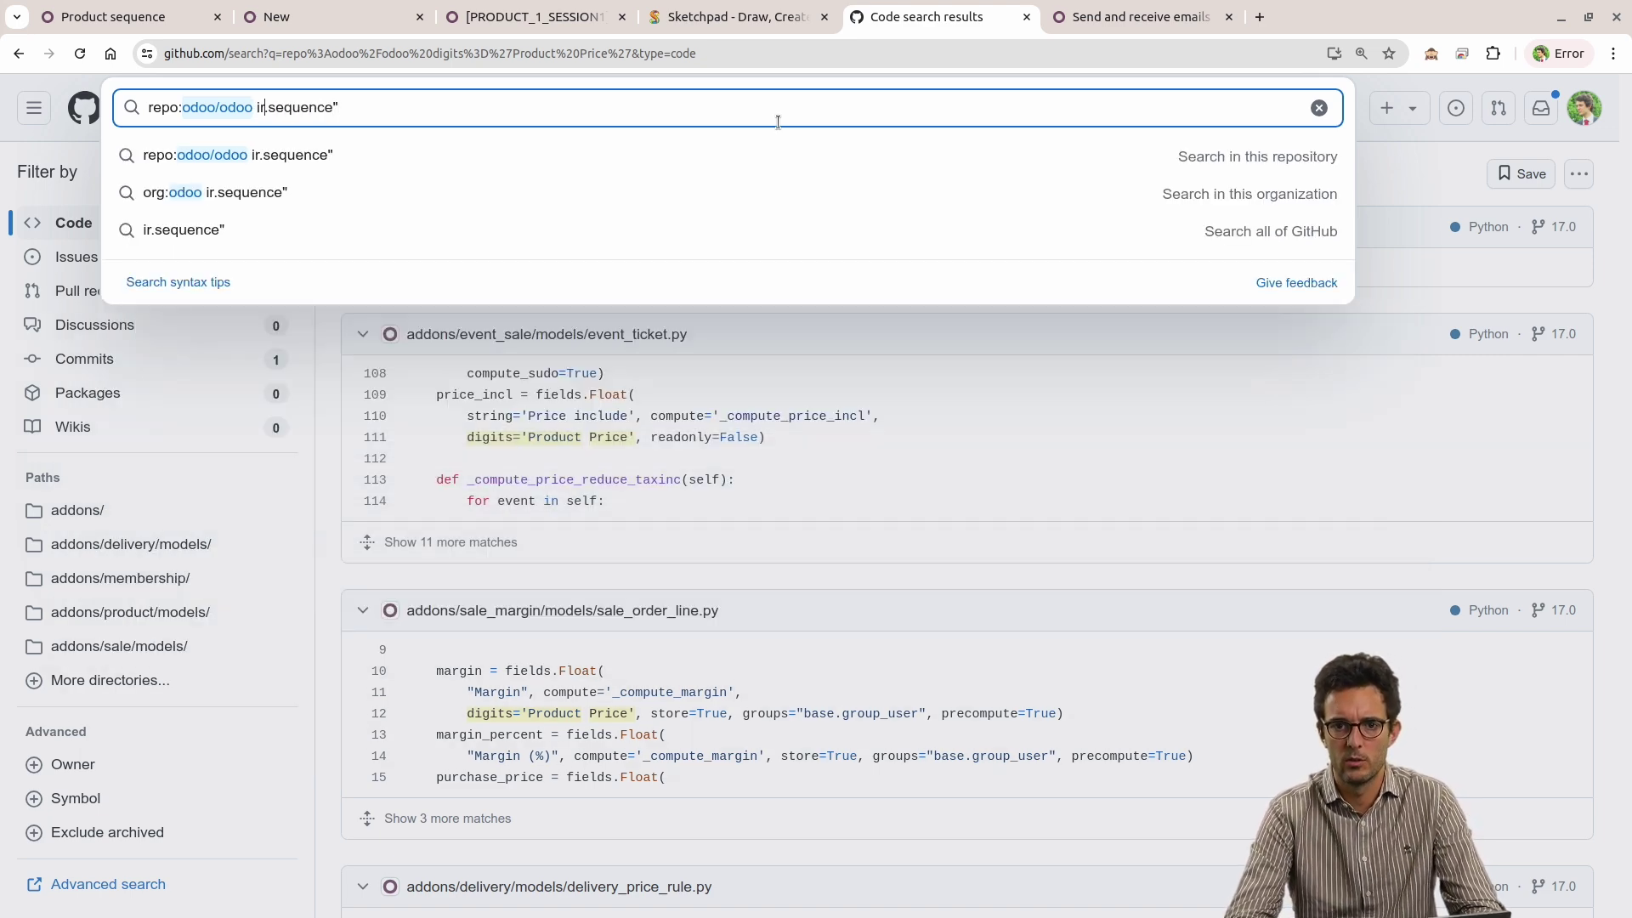
key("Left")
key("Left")
type("\"")
key("Return")
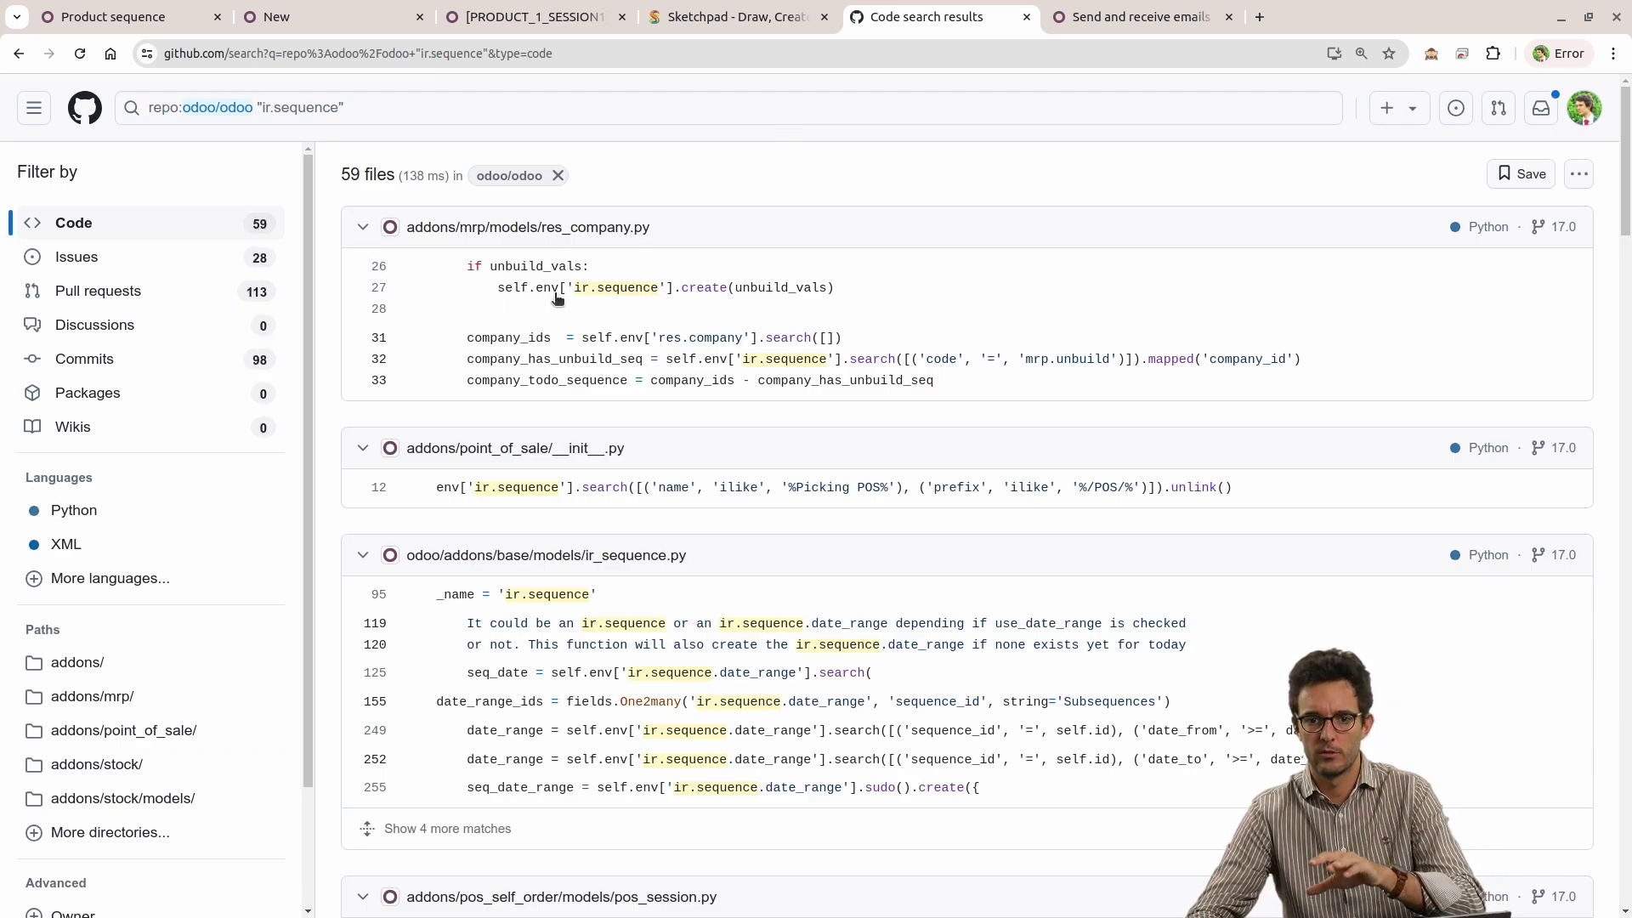
left_click(125, 524)
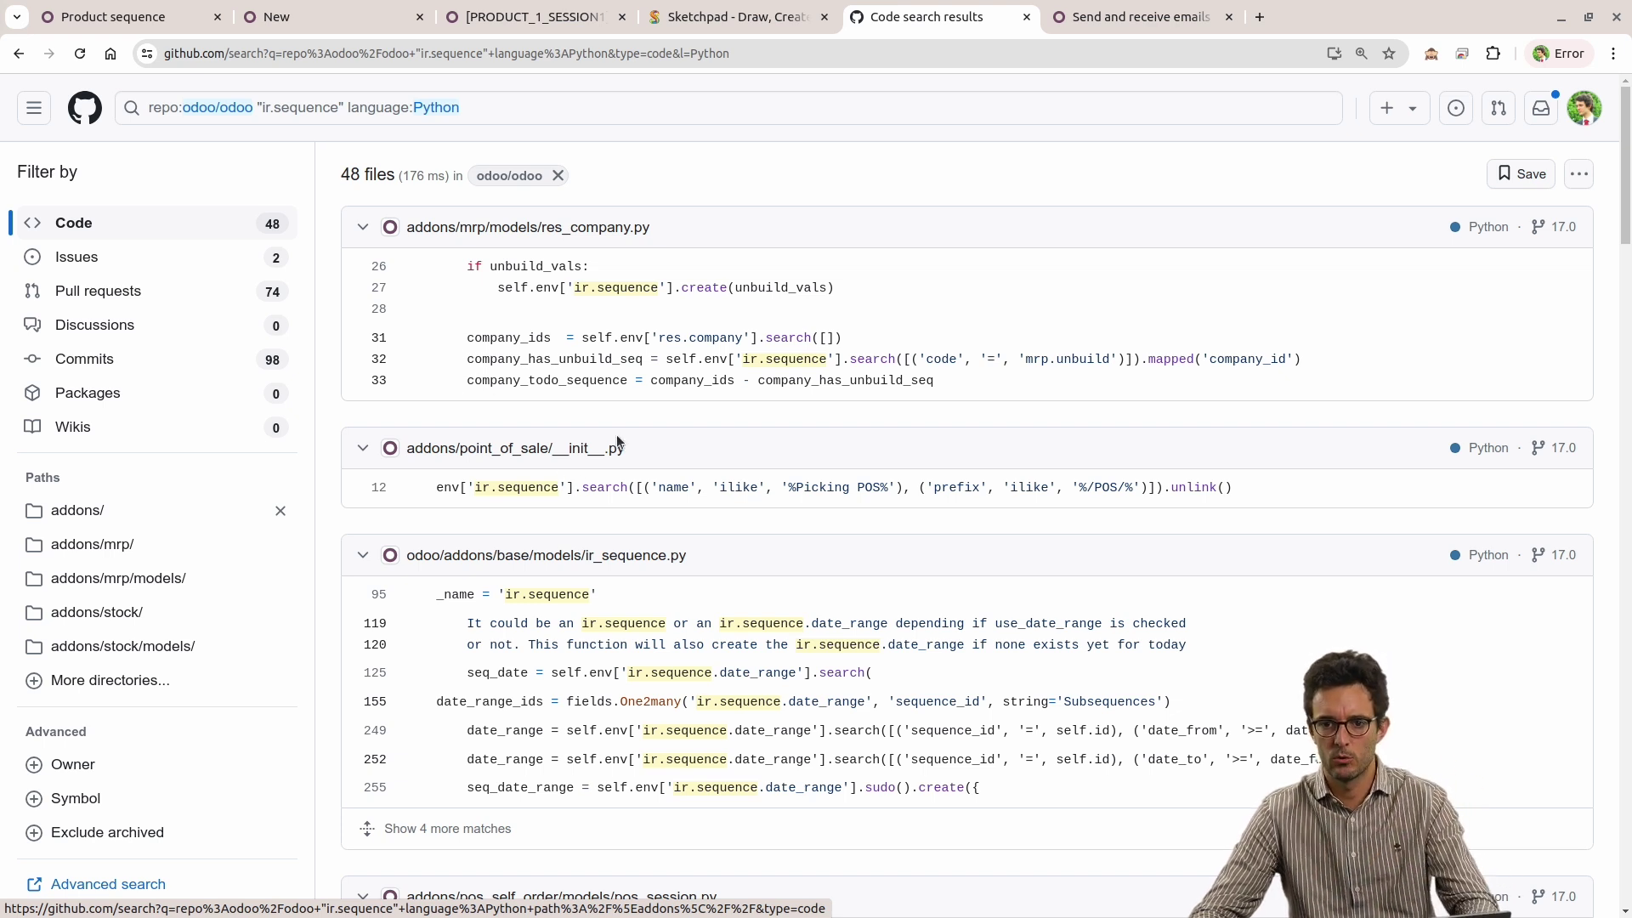
Open the ir_sequence.py result and search the file for next_by.
left_click(603, 559)
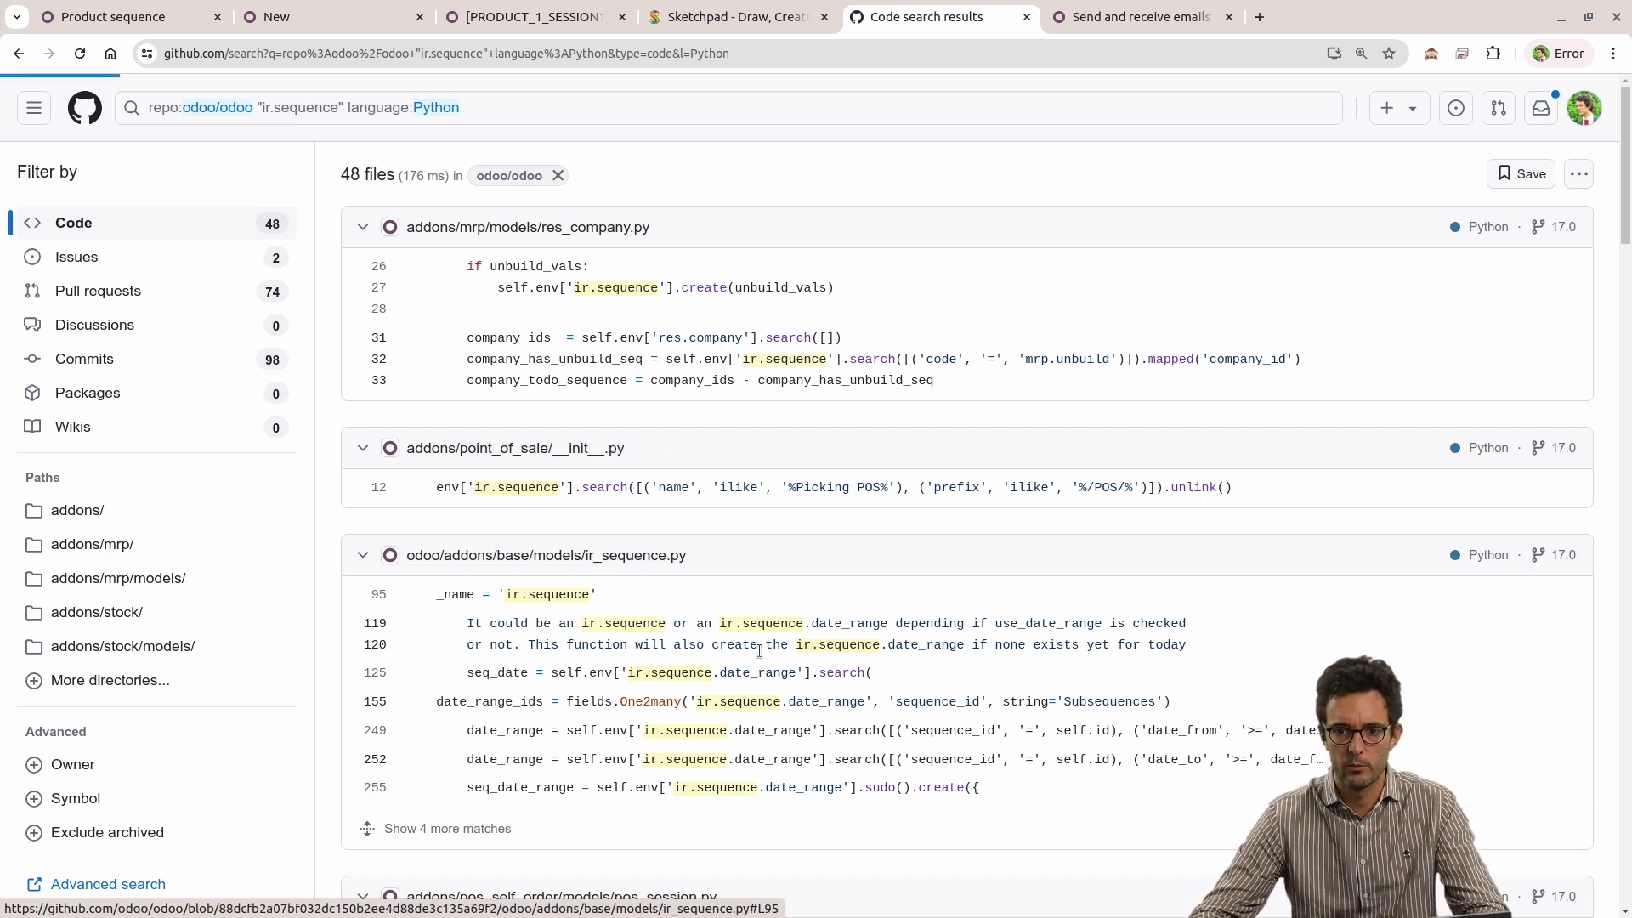
scroll(1629, 668, "down", 20)
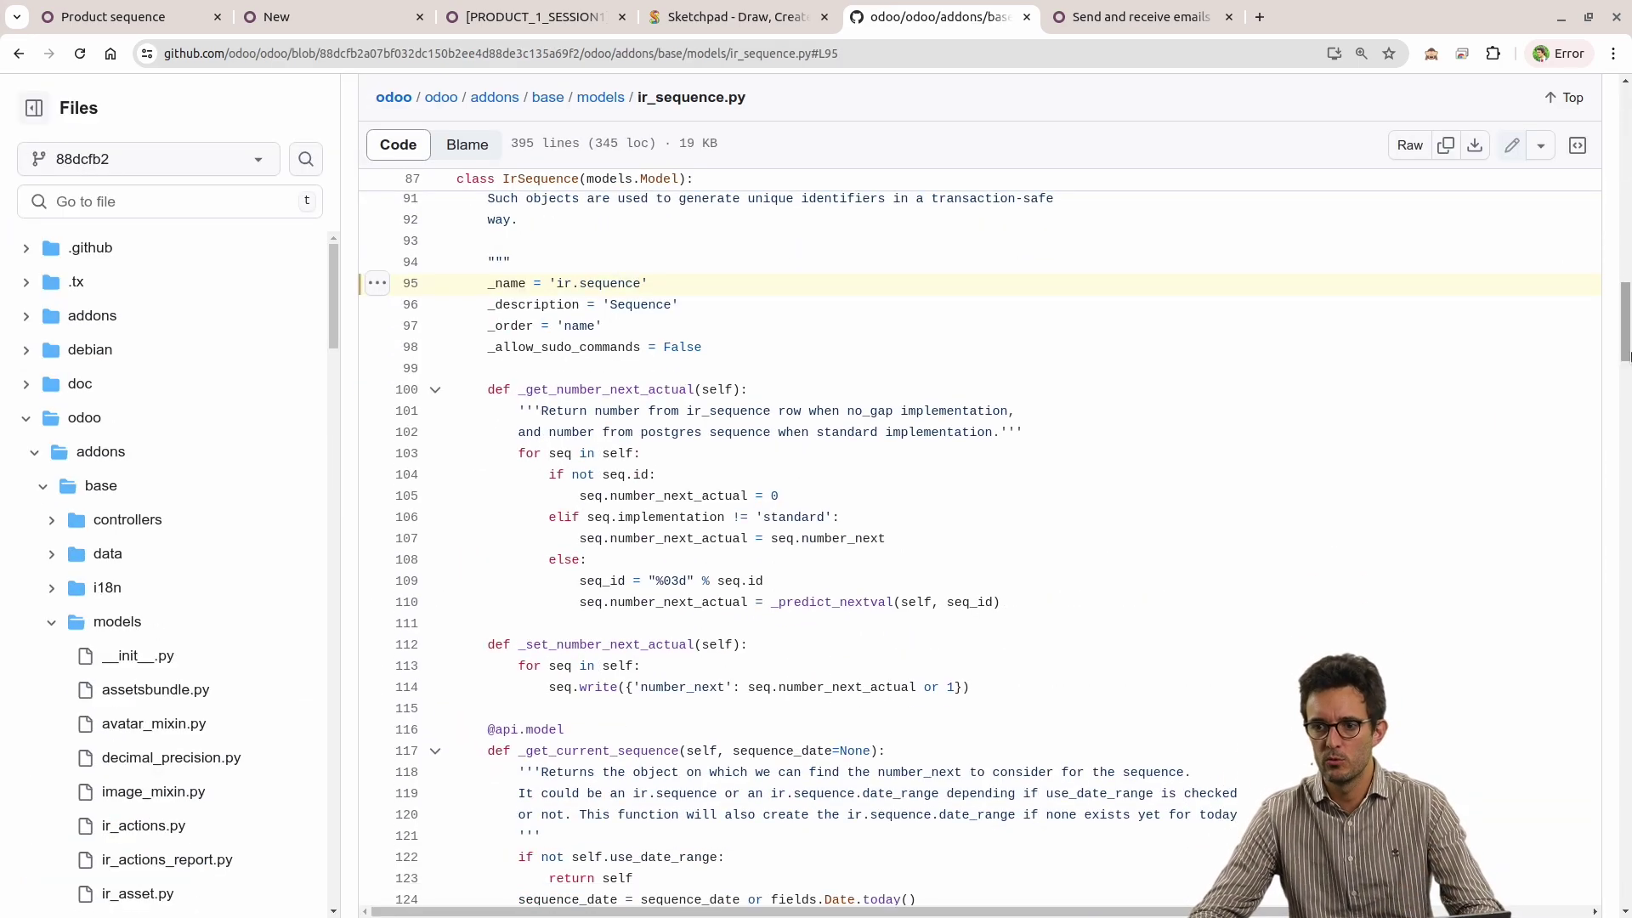
scroll(1629, 669, "up", 20)
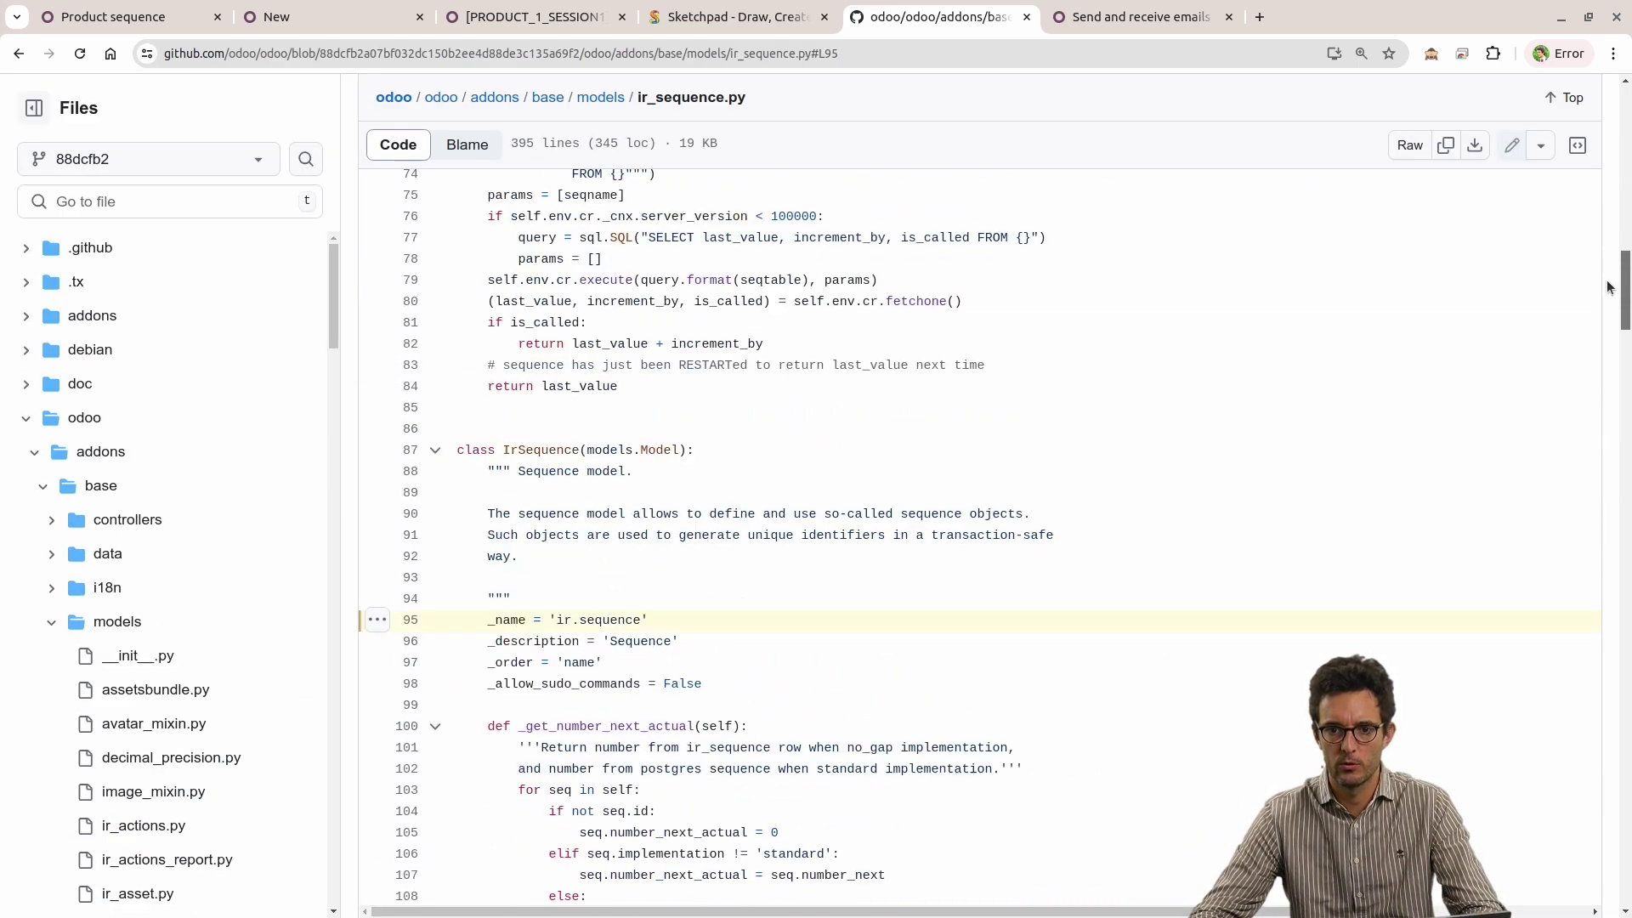
scroll(1598, 242, "down", 3)
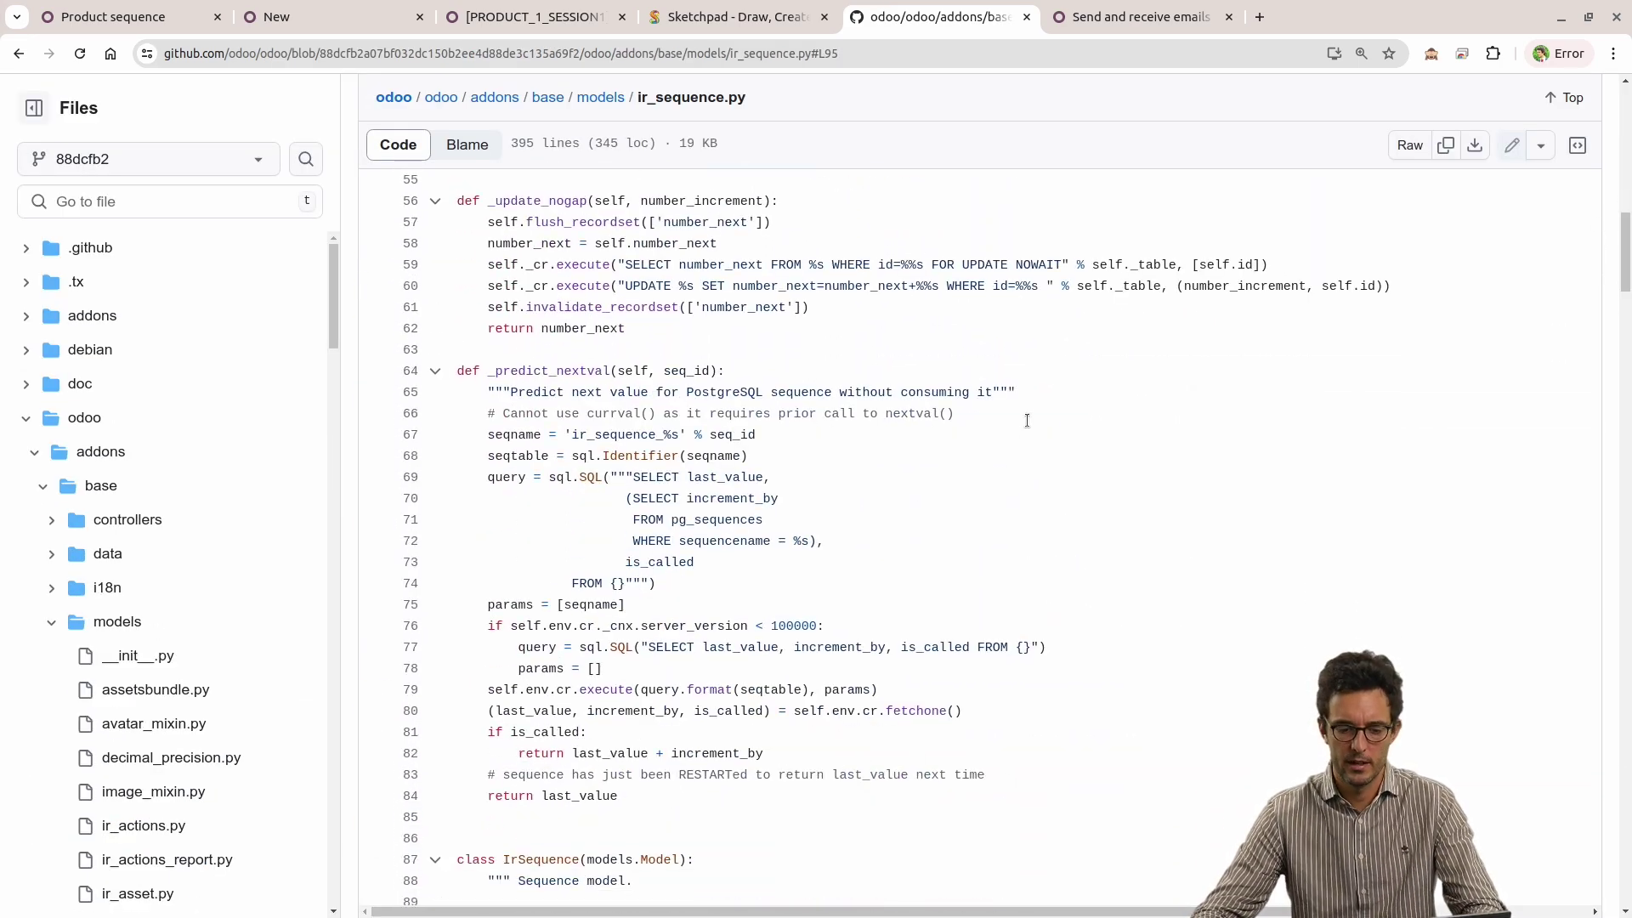
key("ctrl+f")
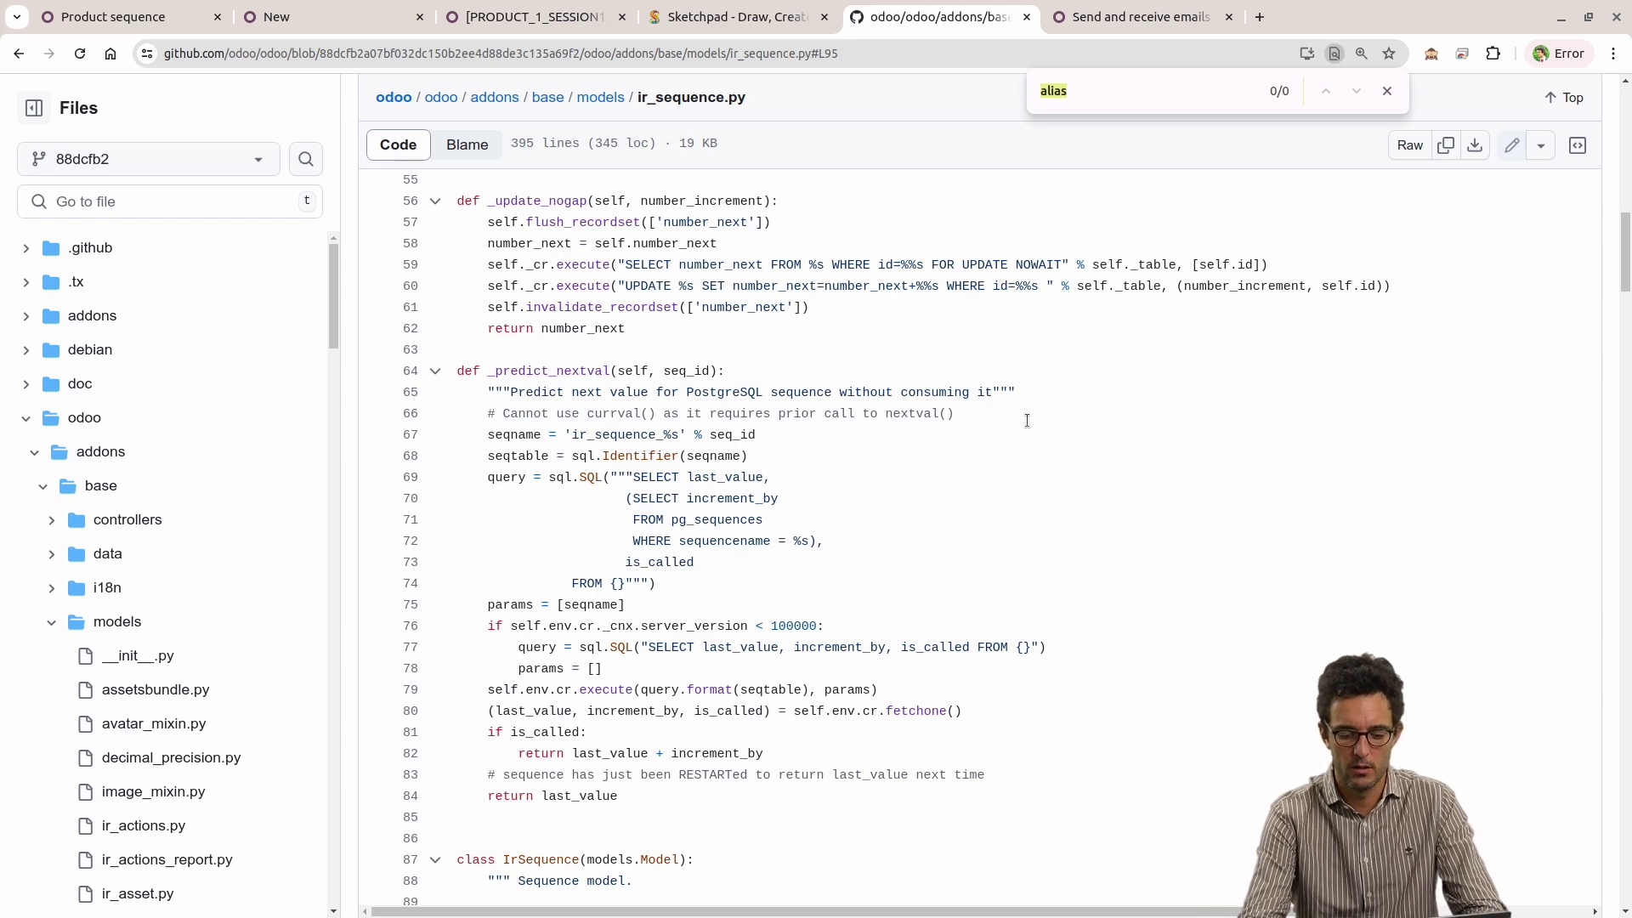
type("next_by")
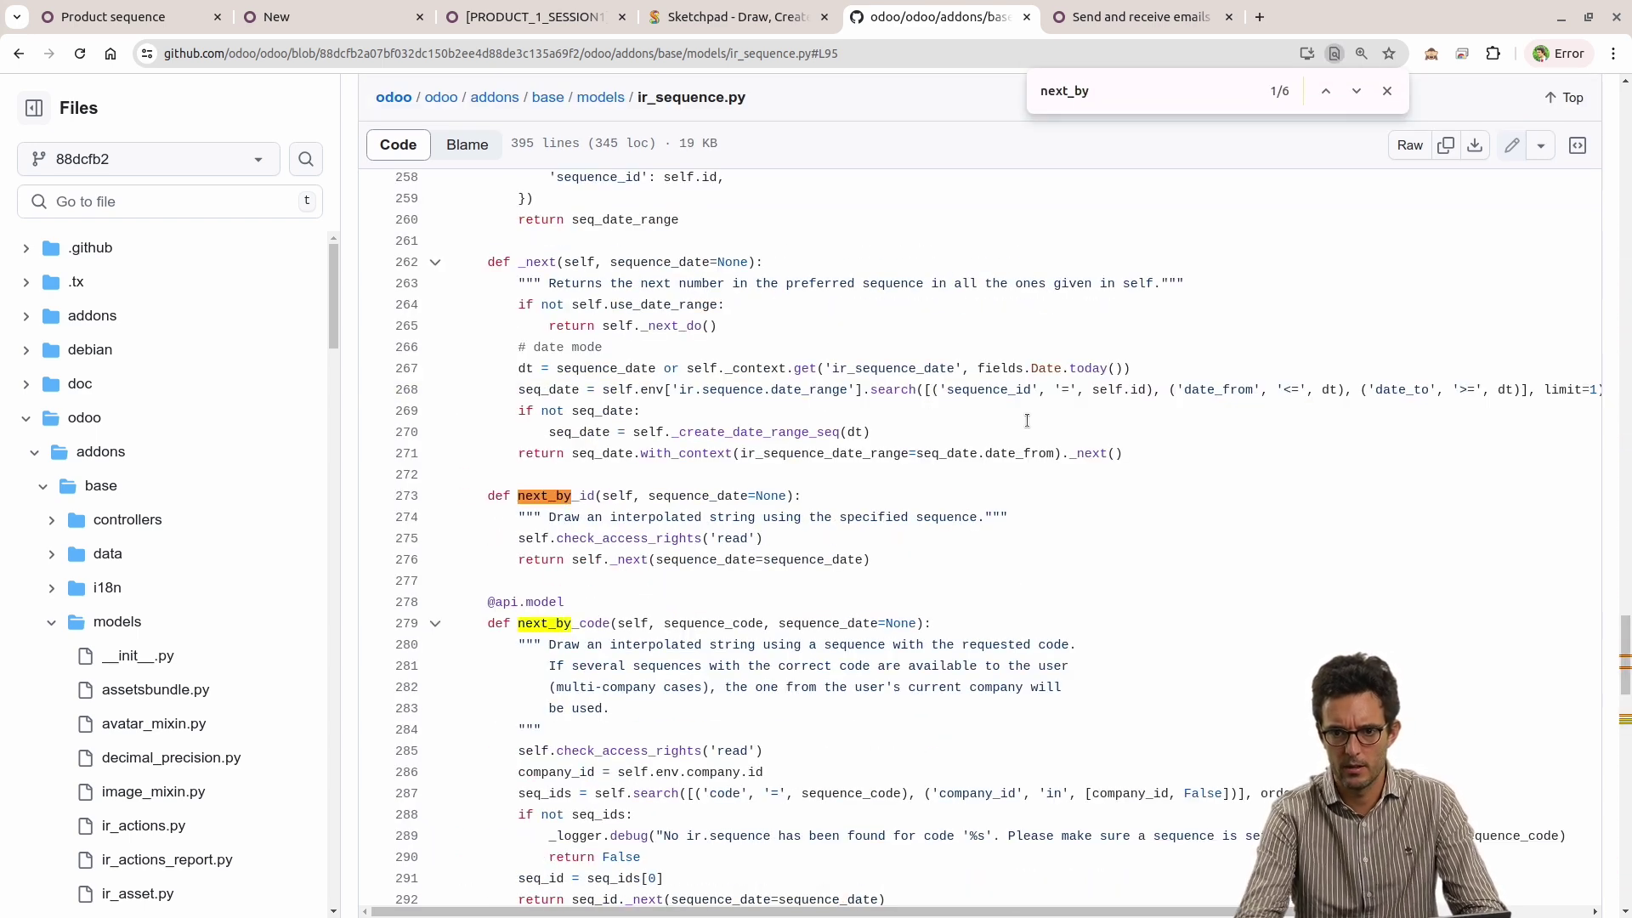
left_click(538, 624)
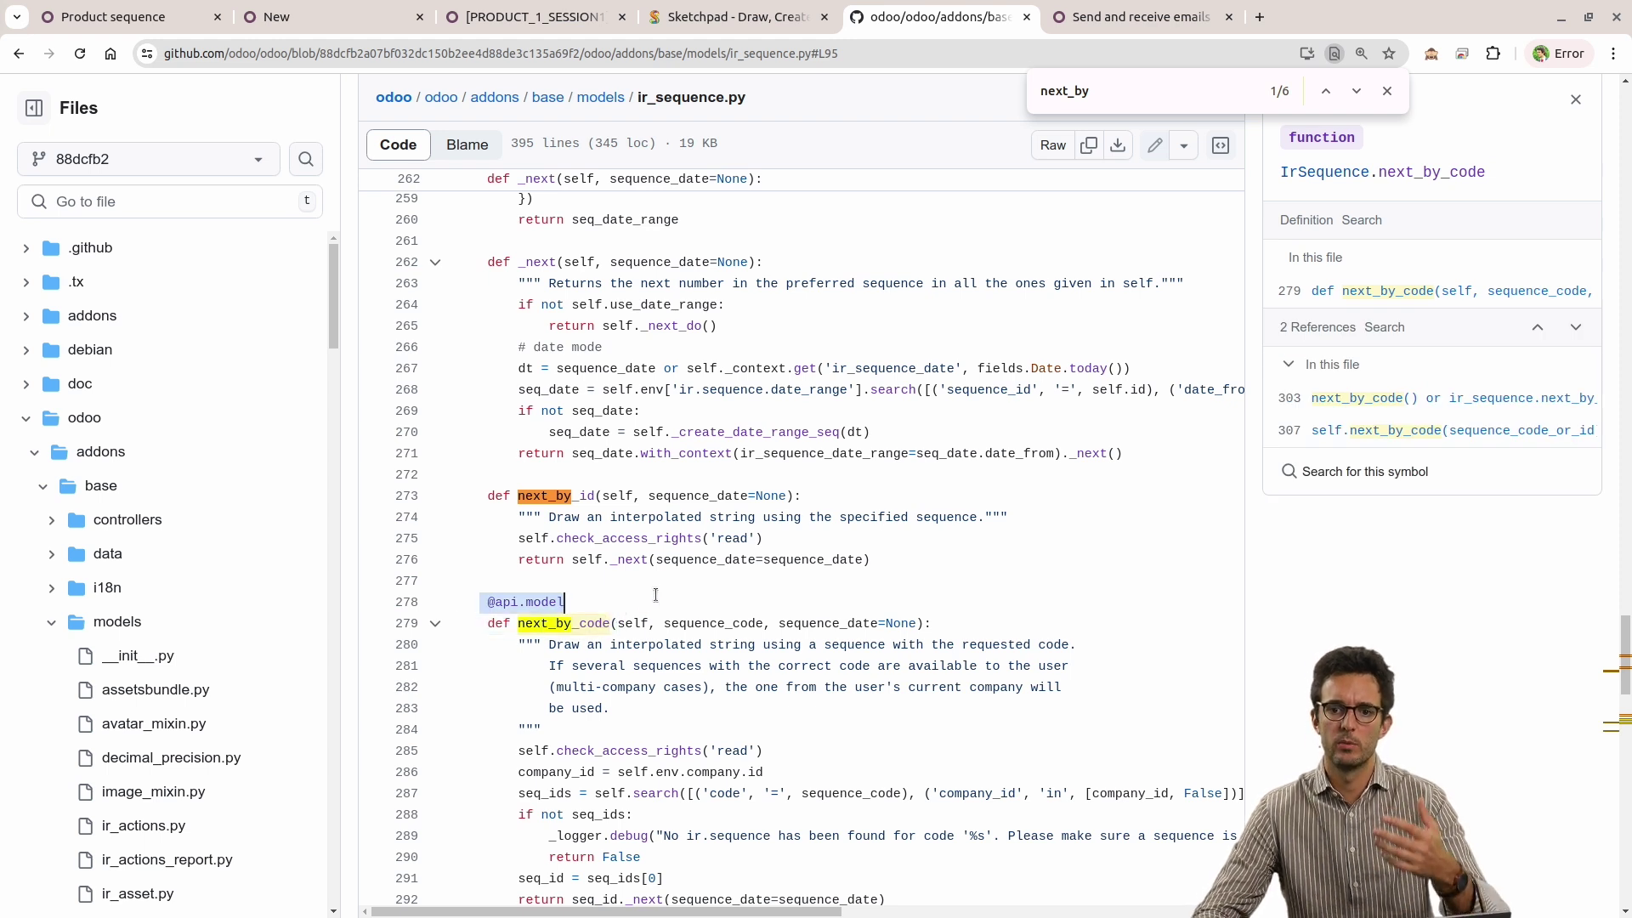
left_click(617, 624)
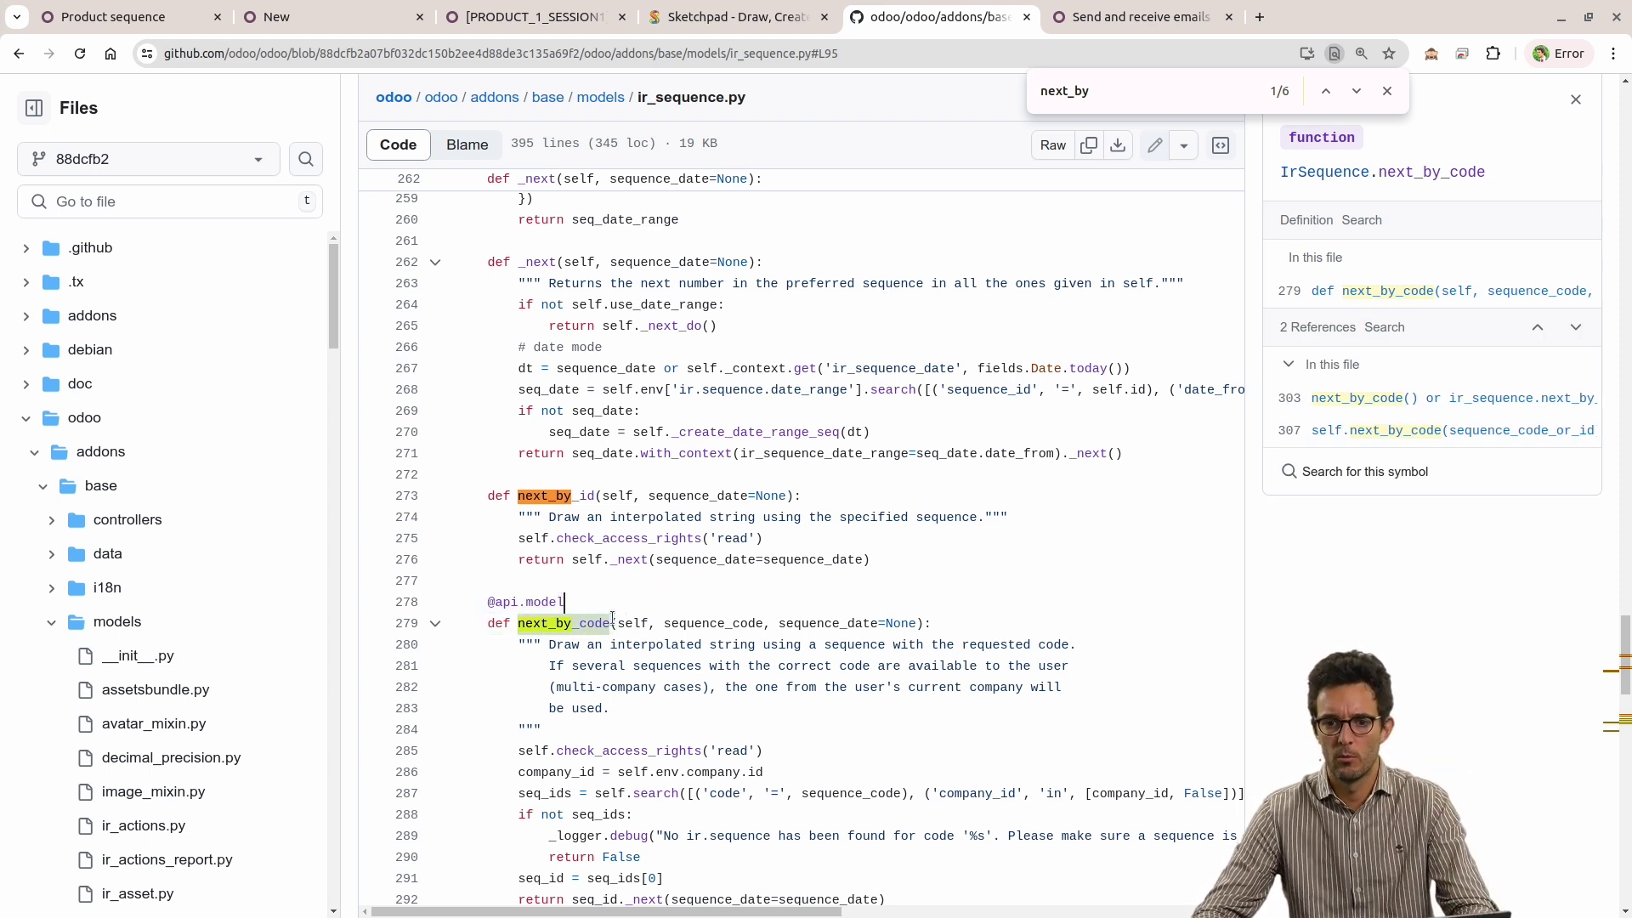
key("Left")
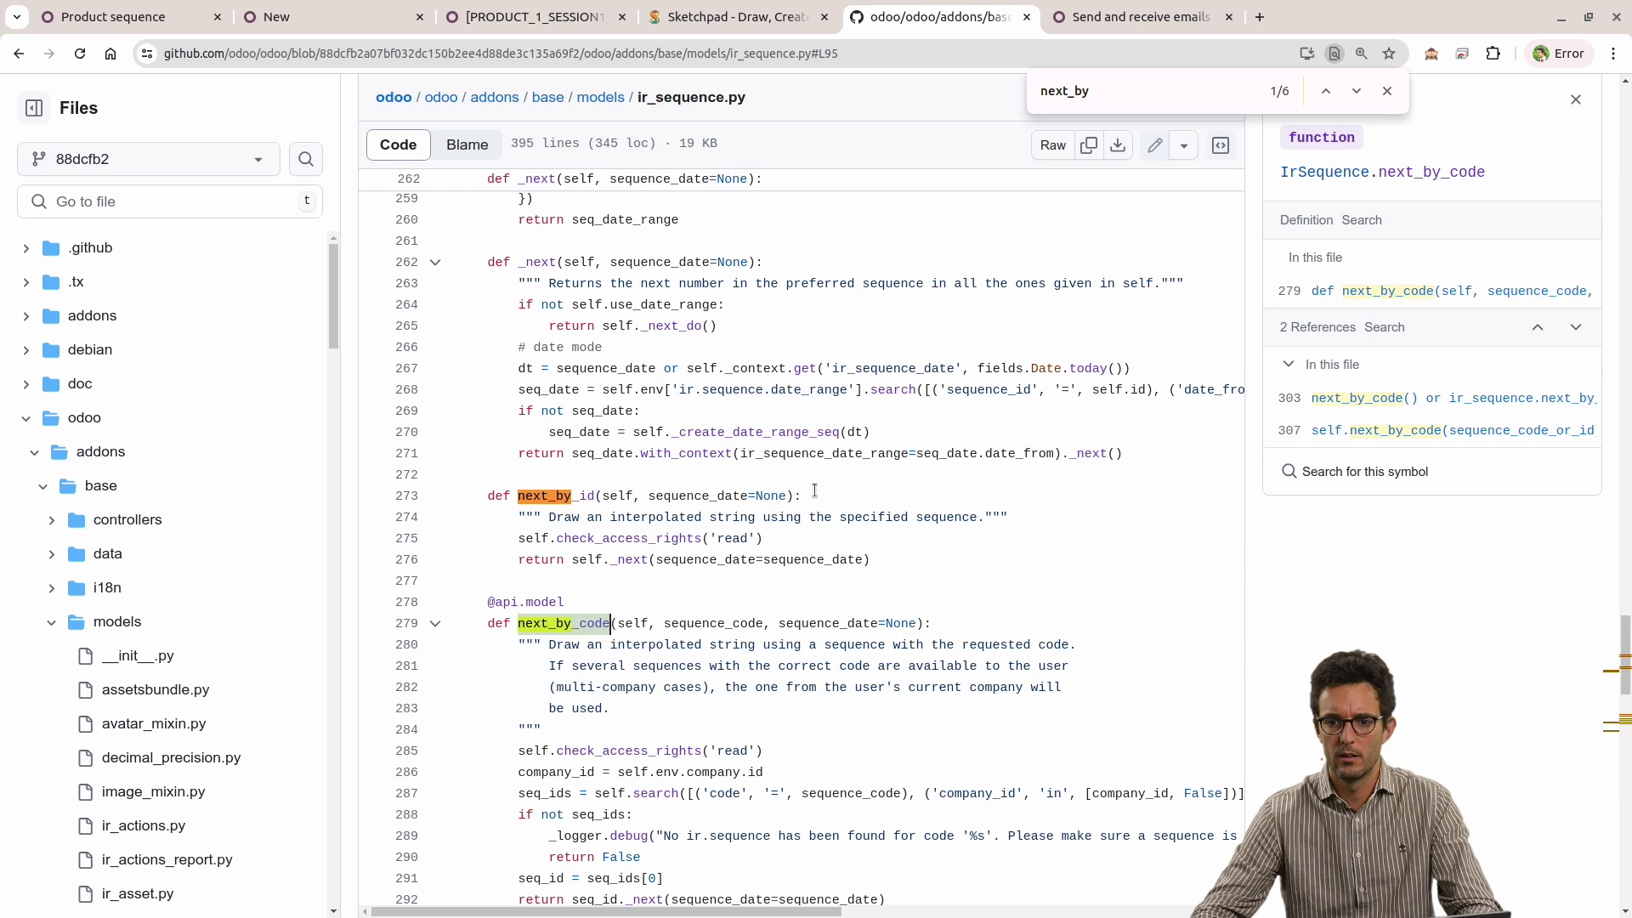
key("Right")
key("Right")
key("Right")
key("Right")
key("Right")
key("Right")
key("Right")
key("Right")
key("Right")
key("Right")
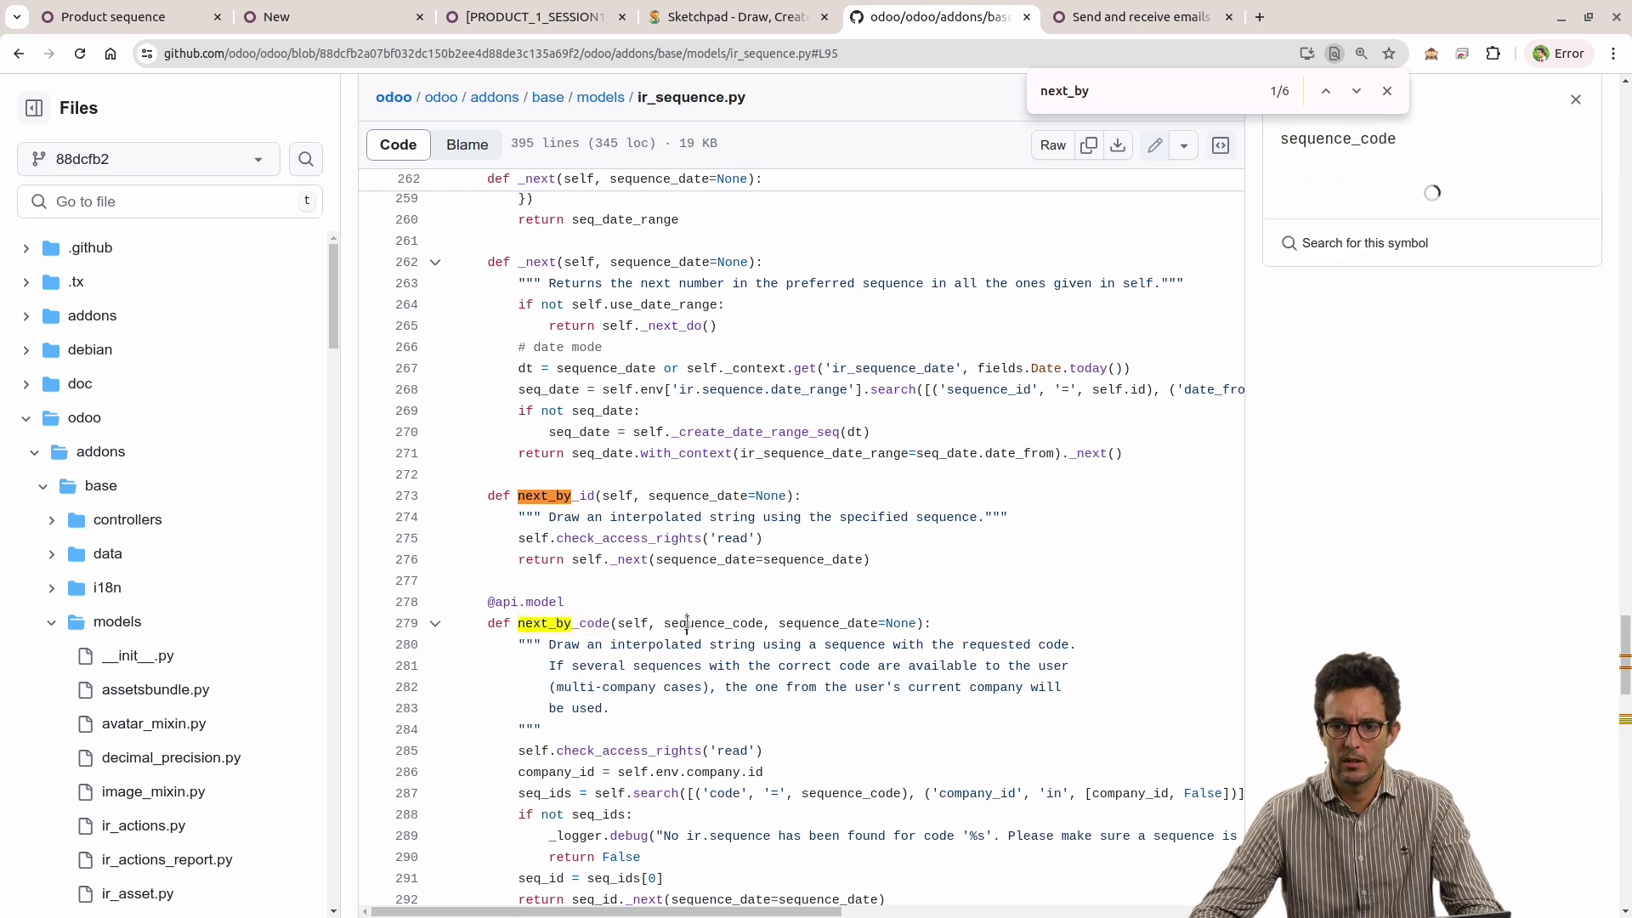
scroll(562, 623, "down", 4)
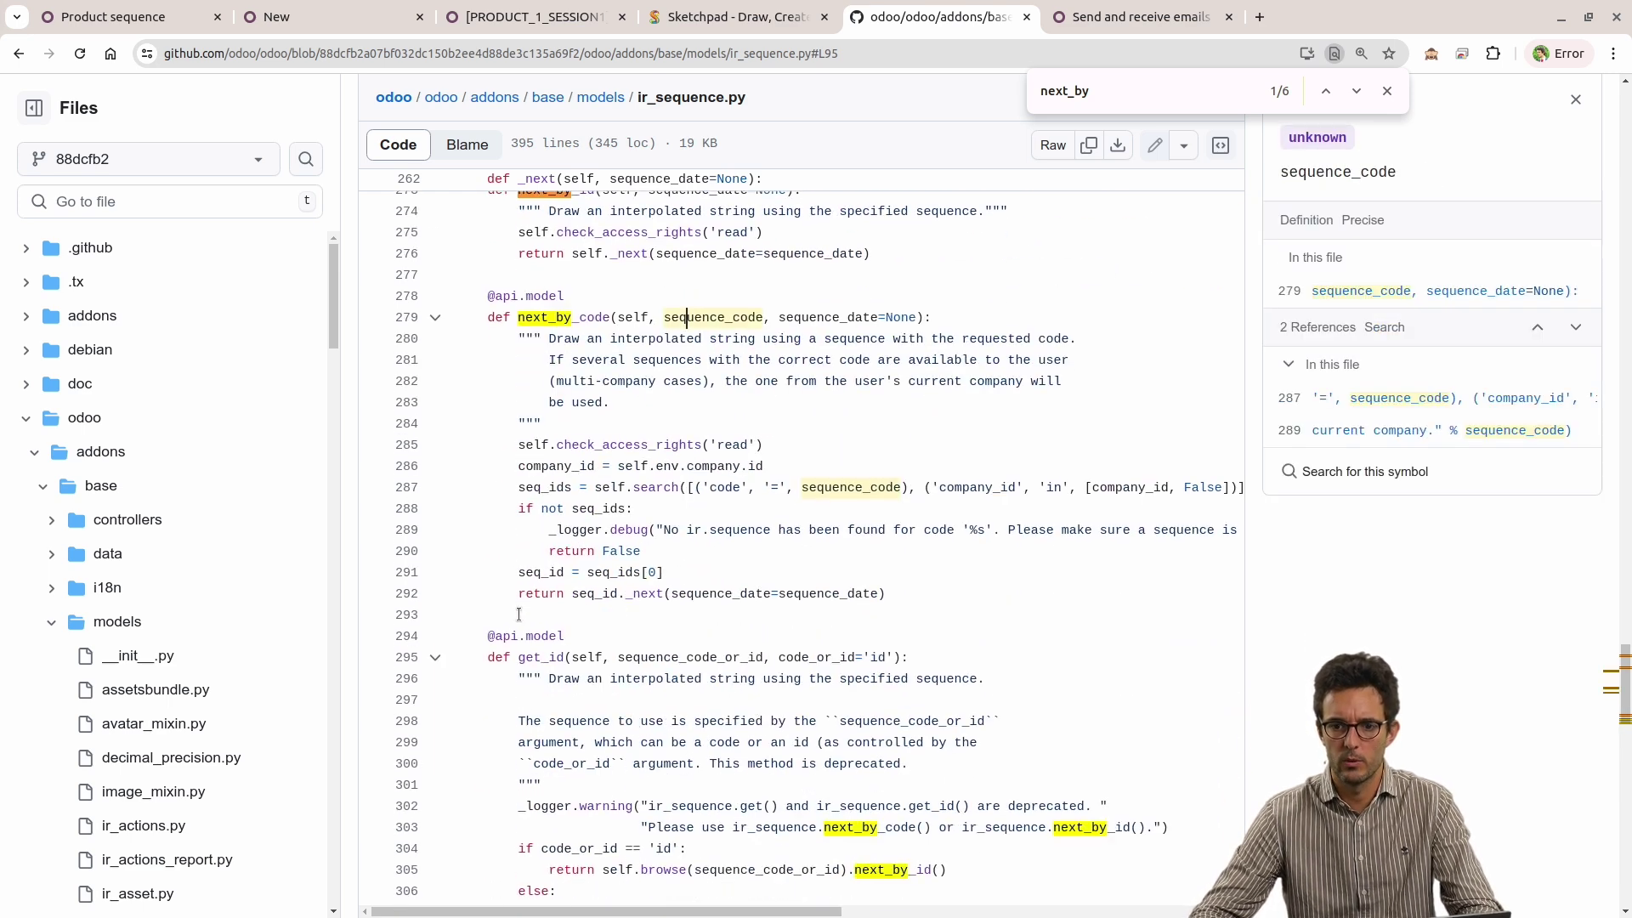
left_click_drag(572, 598, 885, 595)
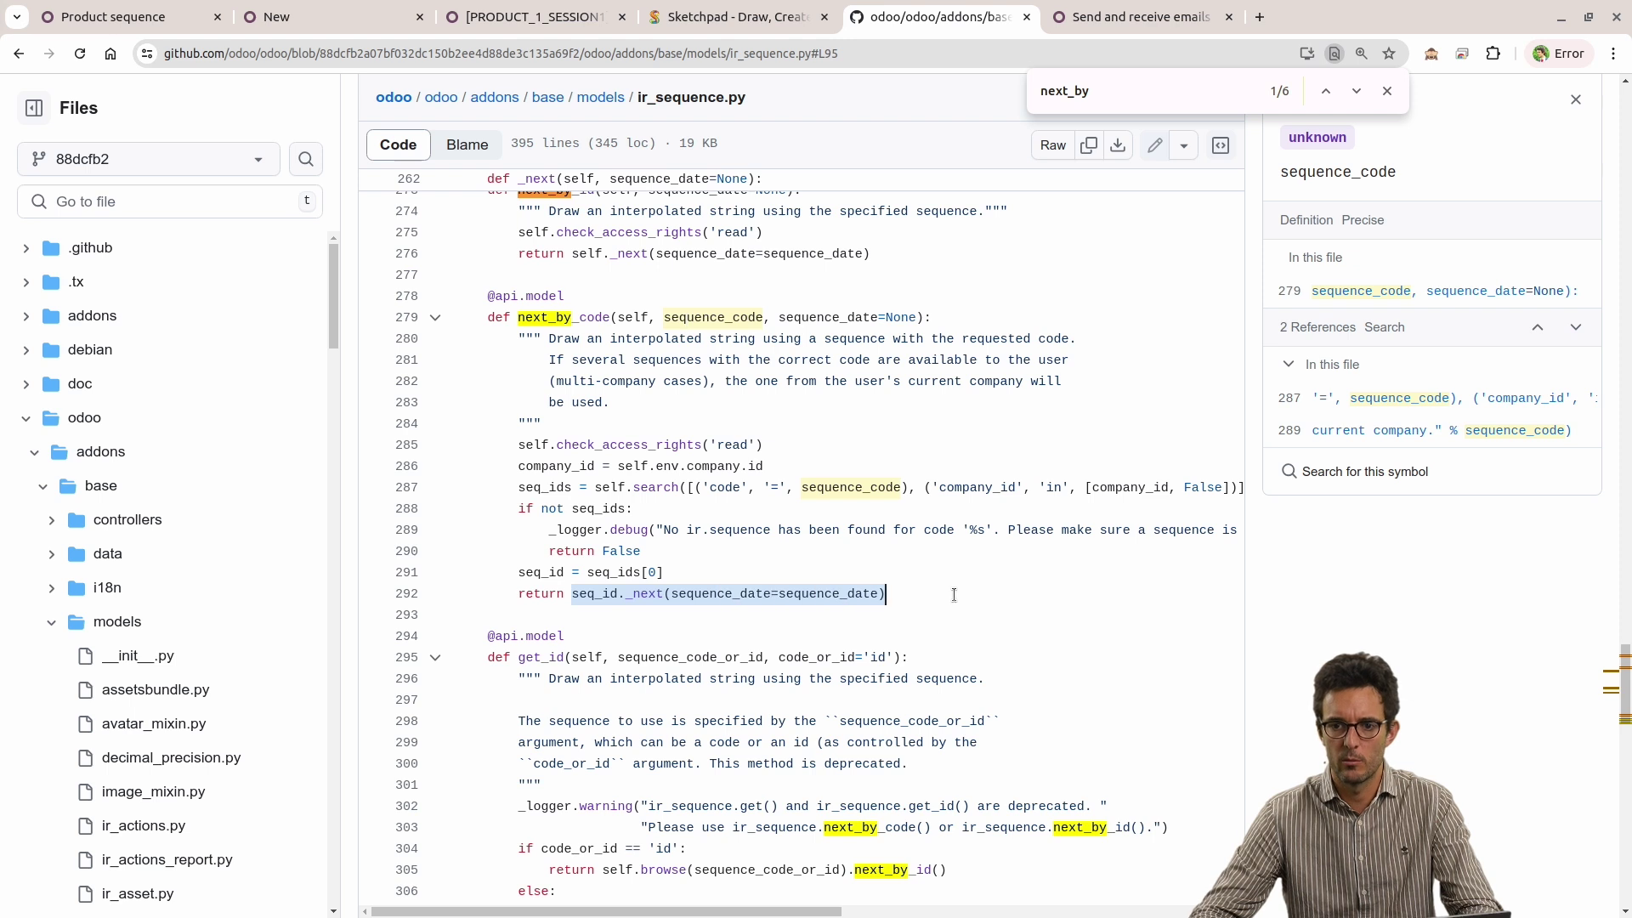
scroll(836, 531, "up", 1)
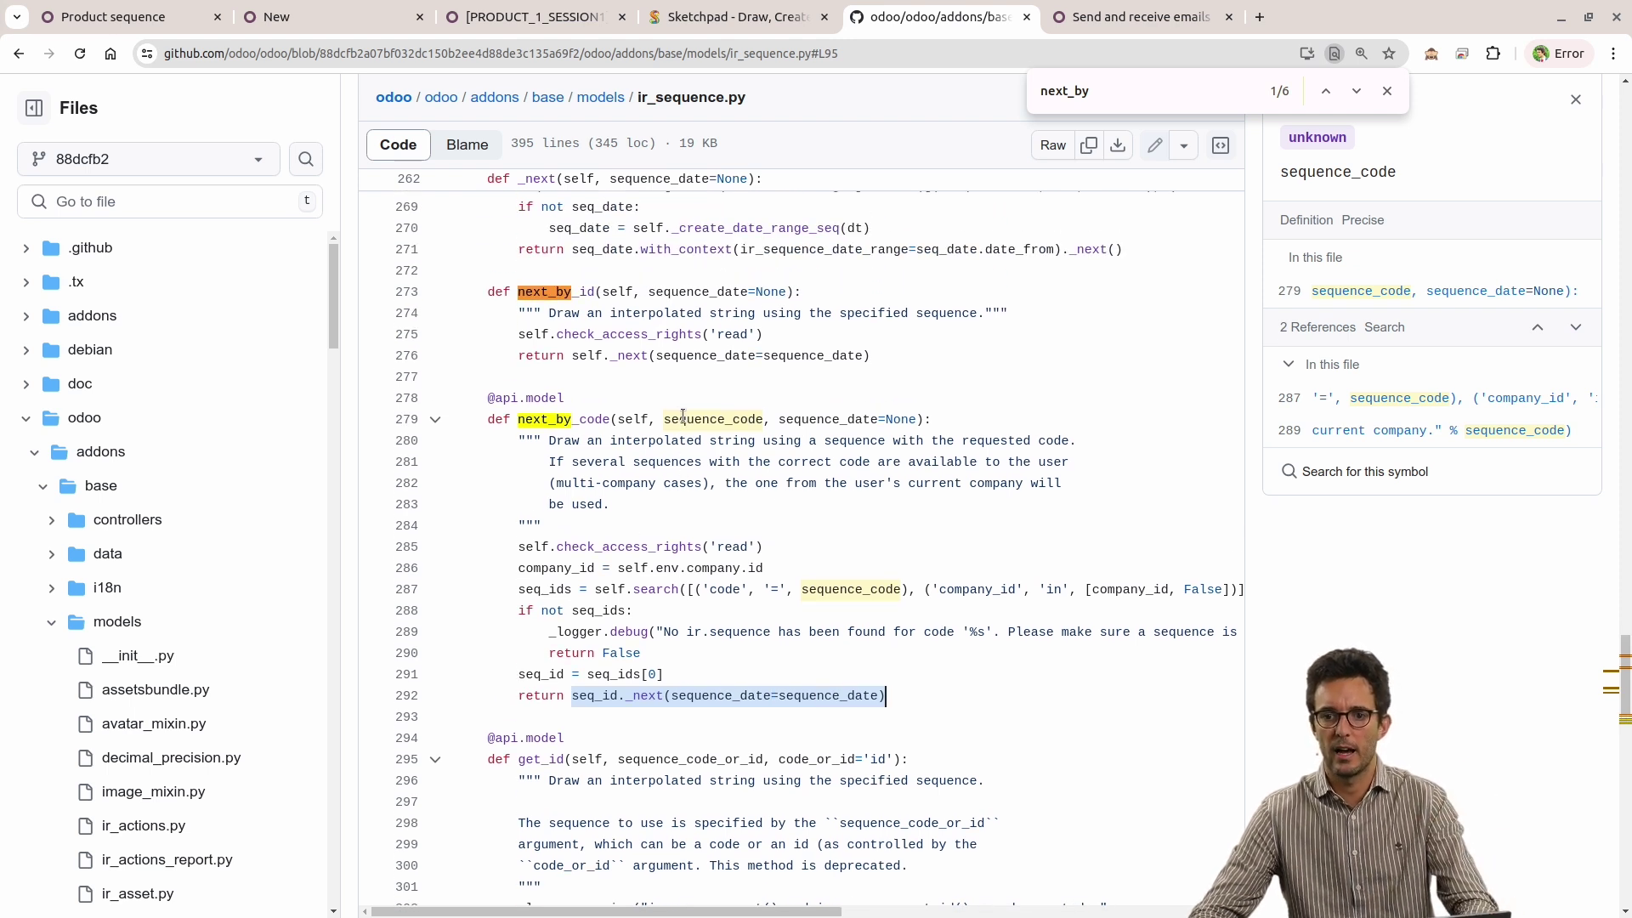
left_click_drag(664, 419, 776, 419)
left_click(752, 389)
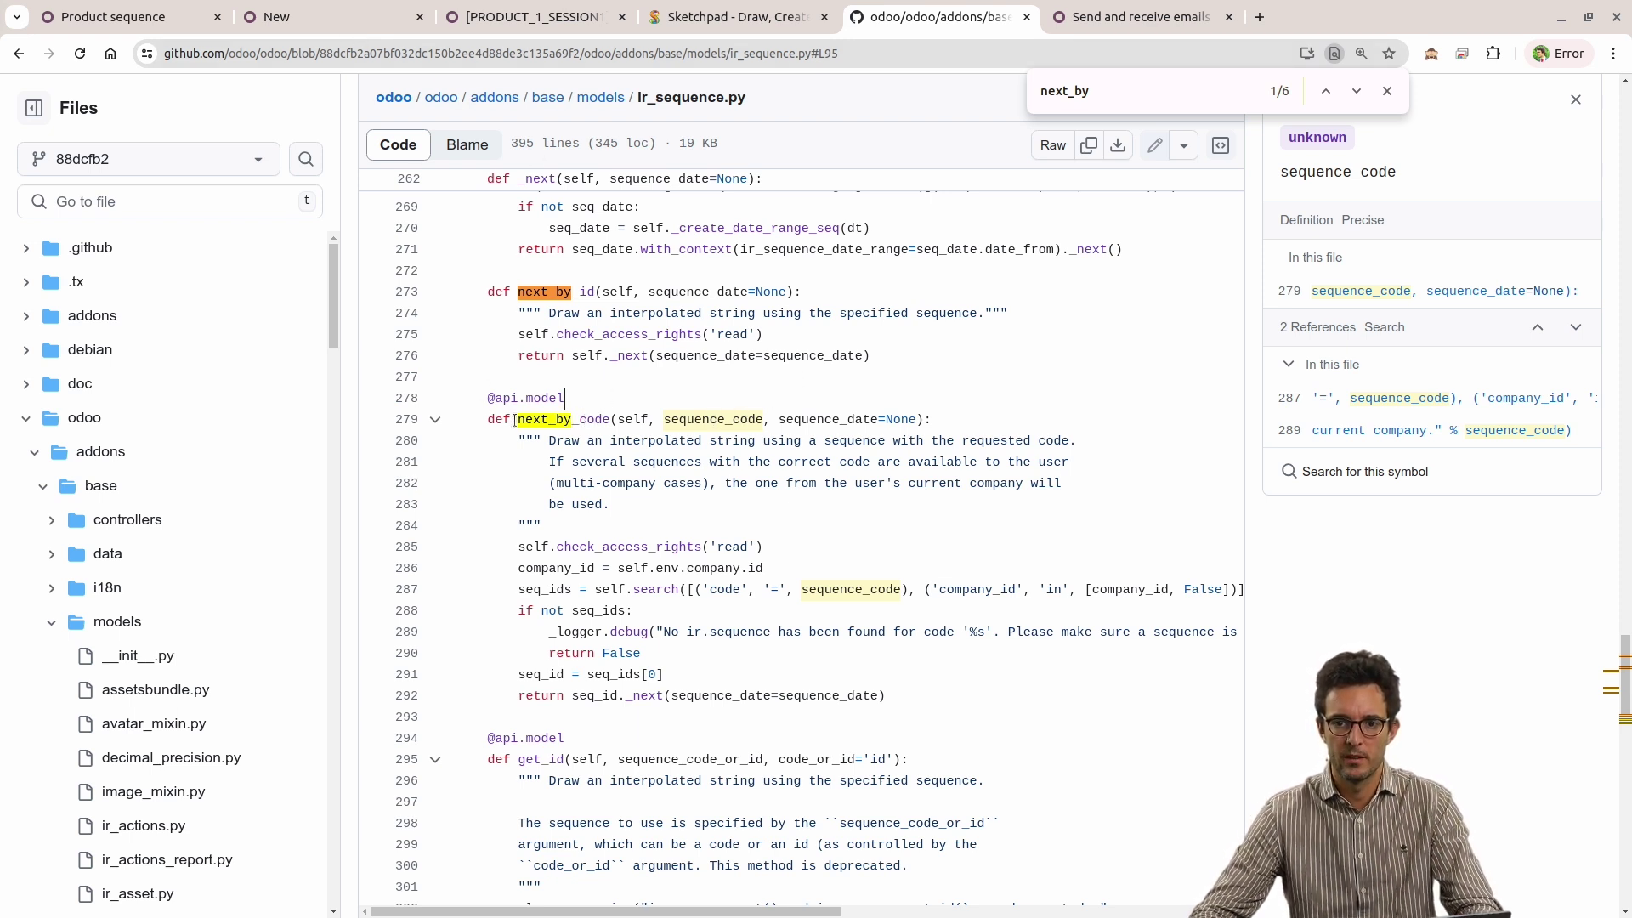
left_click_drag(517, 420, 610, 422)
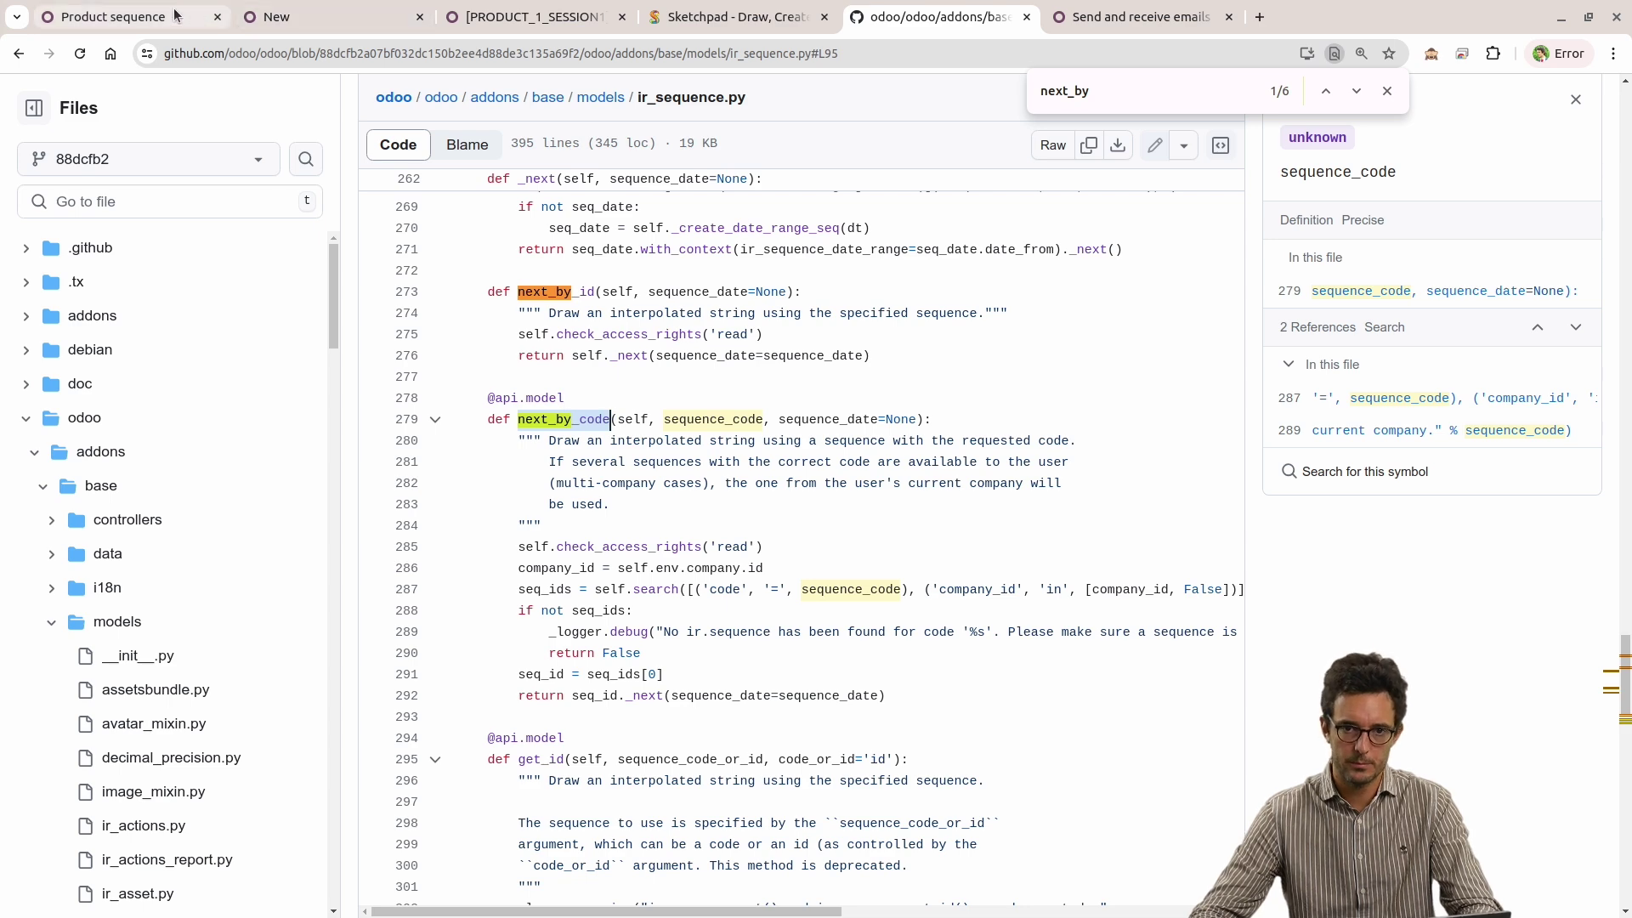
Add a next_by_code("") call in the Execute Code editor and copy the product_sequence code from the Product sequence record.
left_click(281, 14)
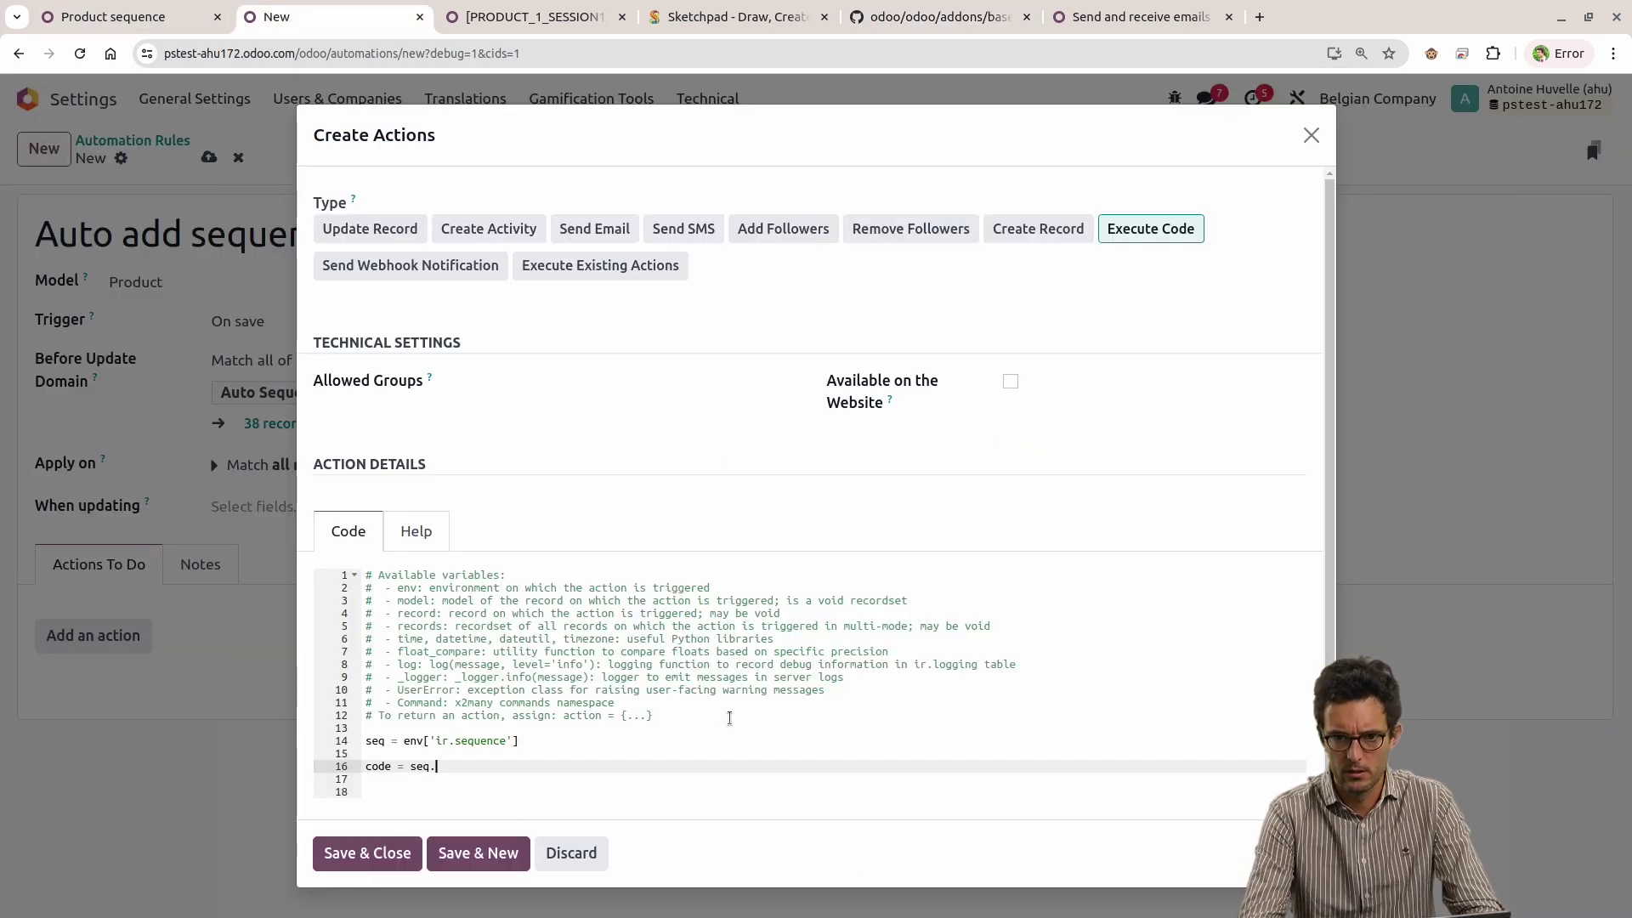
type("next_by_")
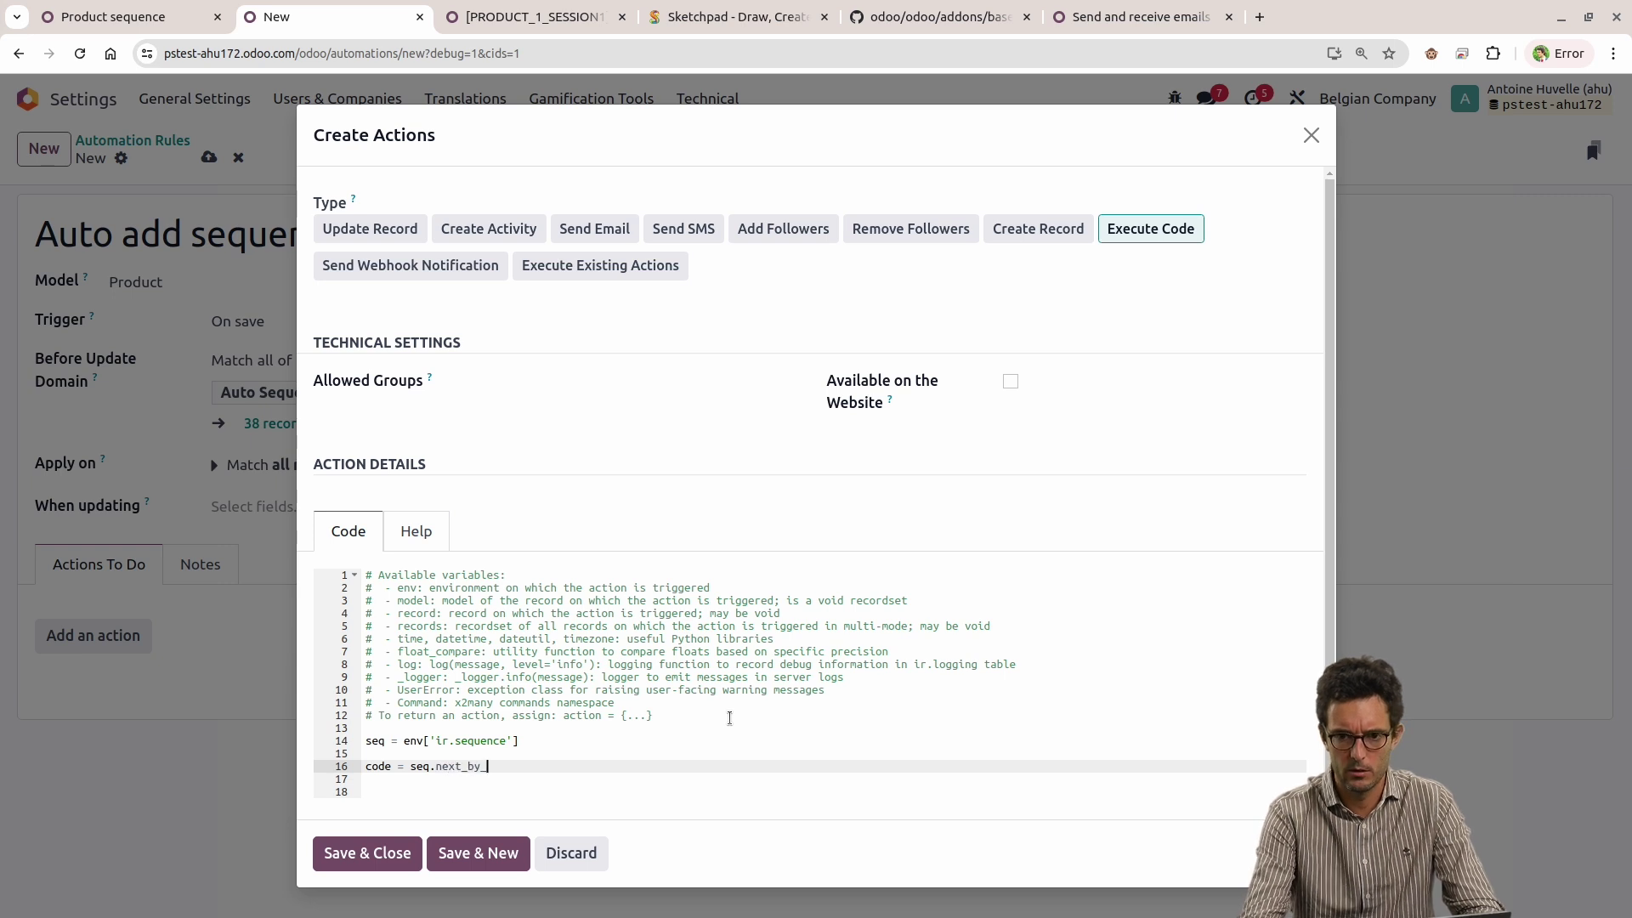
type("code(\"\"")
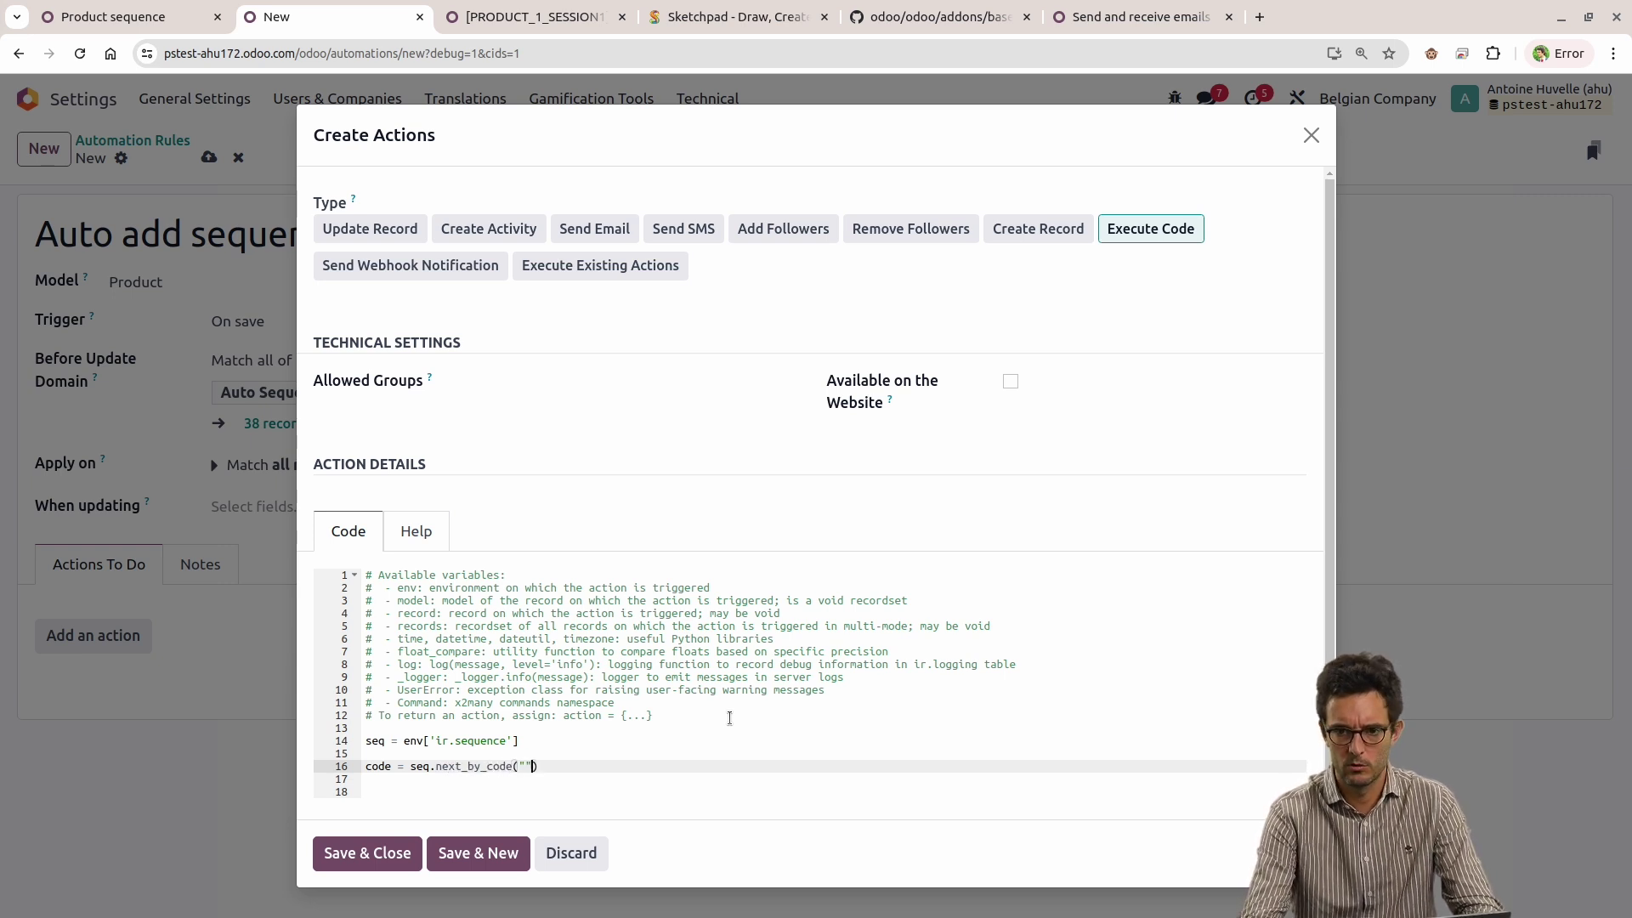
key("Return")
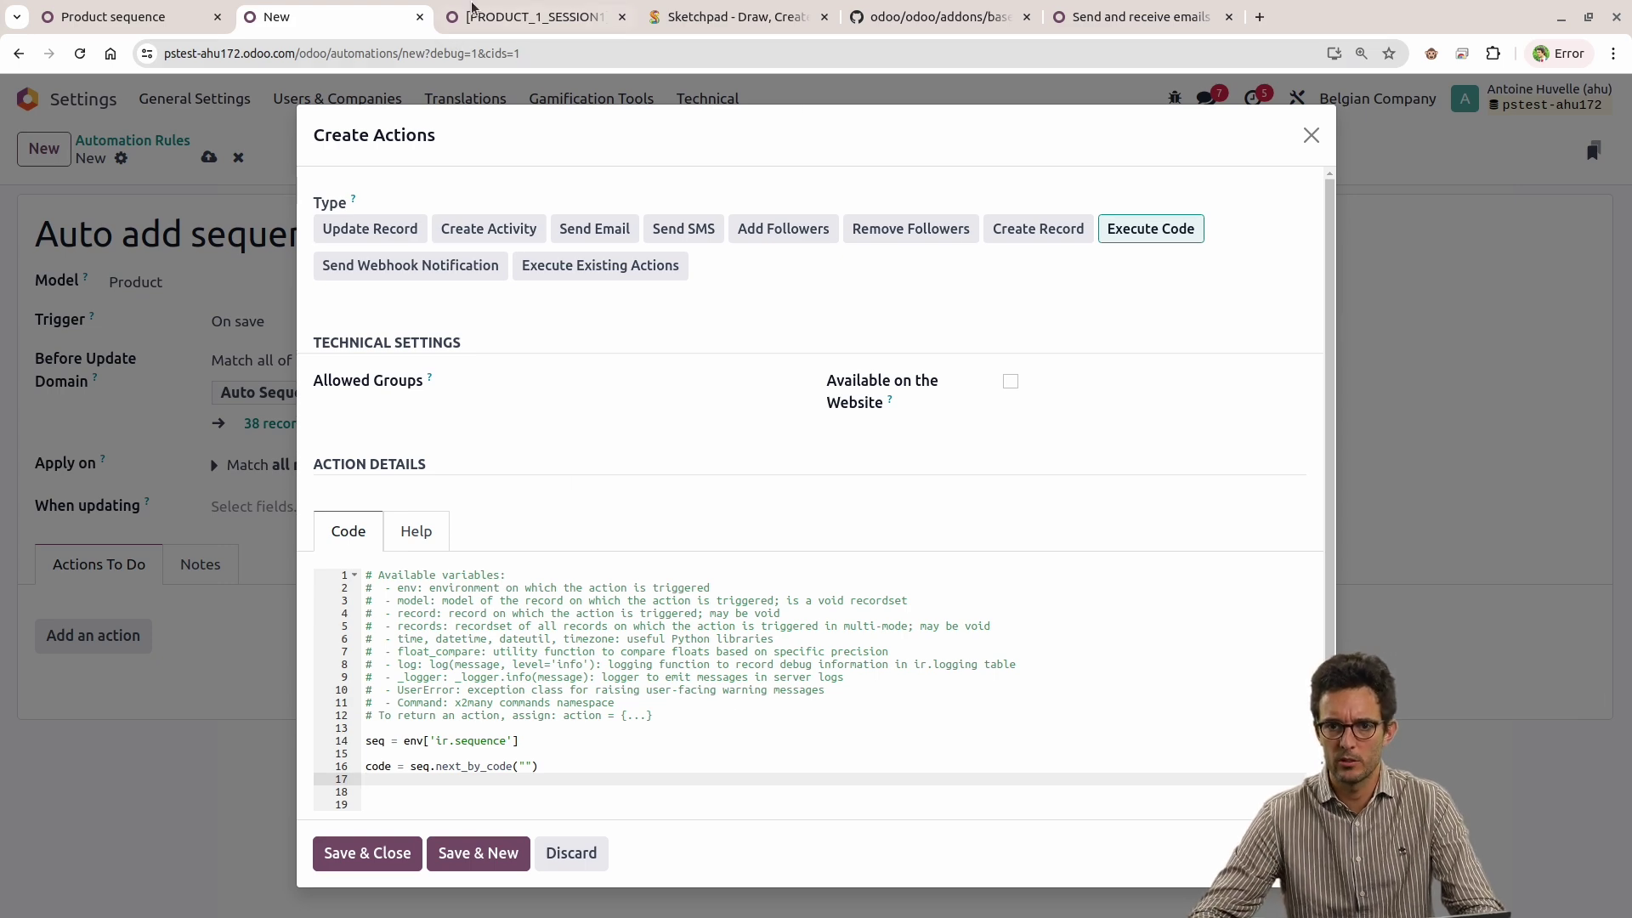
left_click(128, 16)
double_click(1069, 224)
key("ctrl+c")
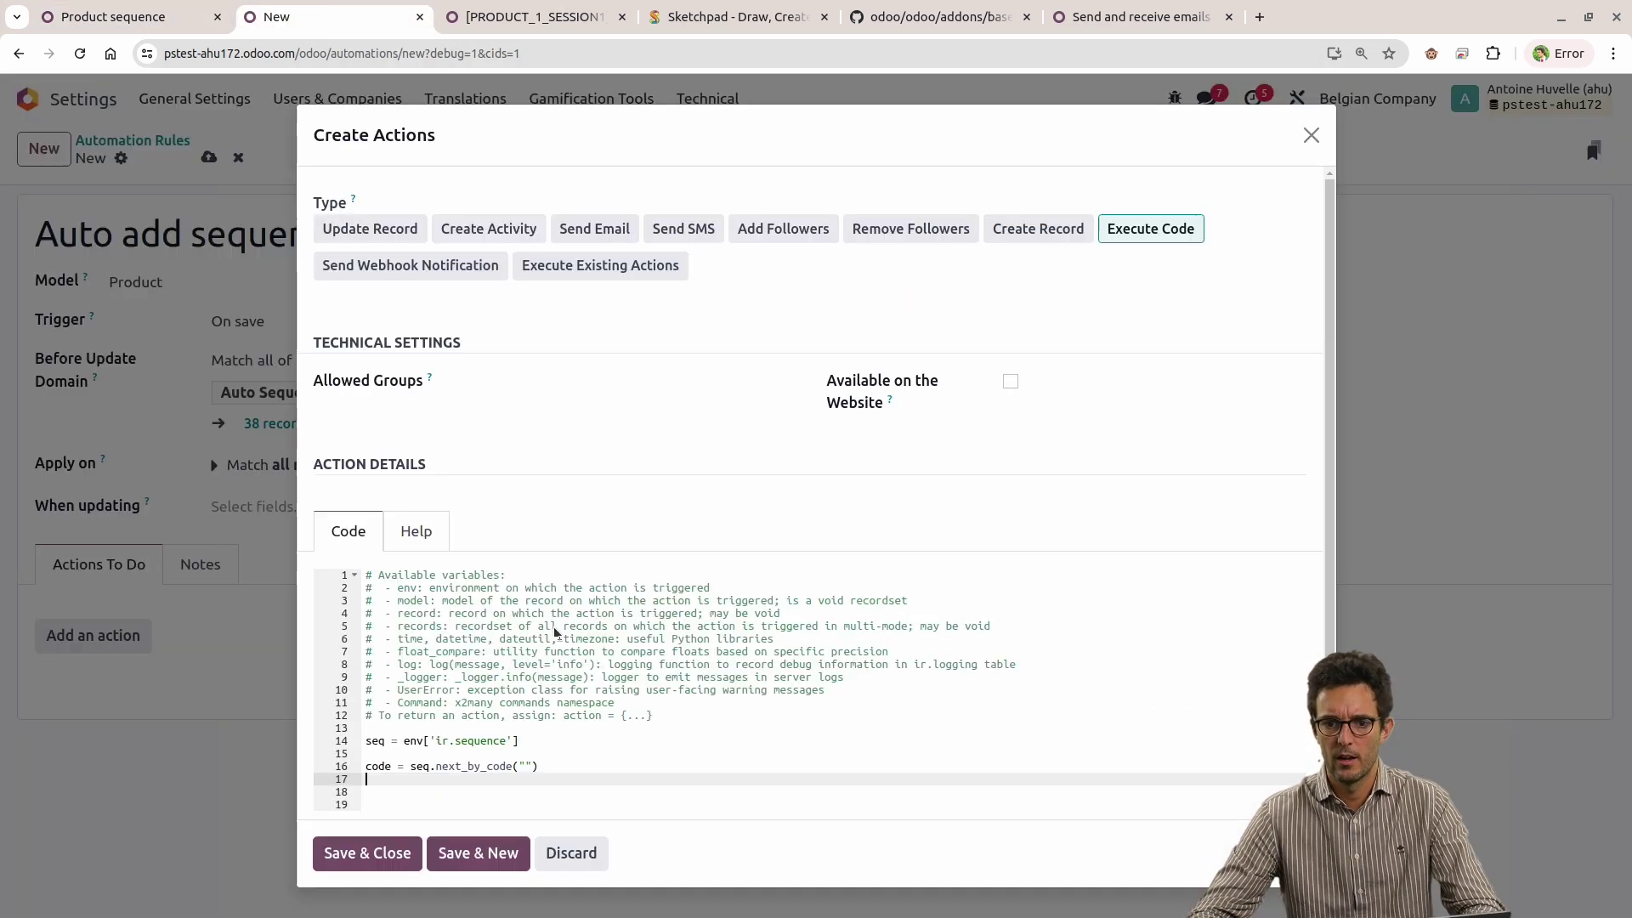
left_click(281, 16)
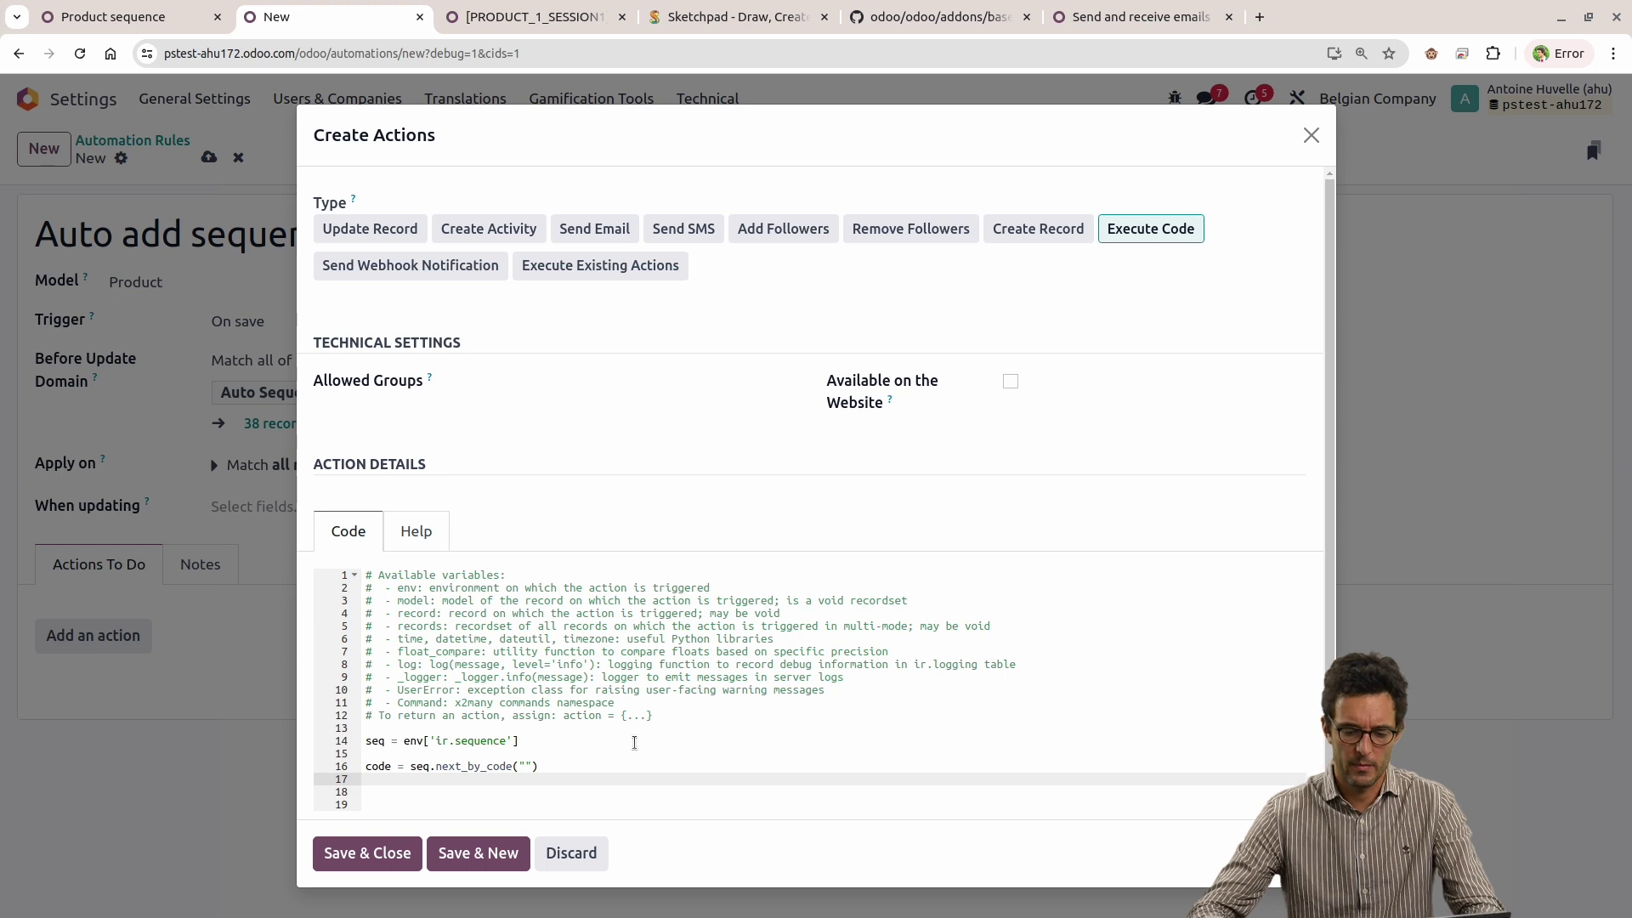
key("Return")
type("next_by_code")
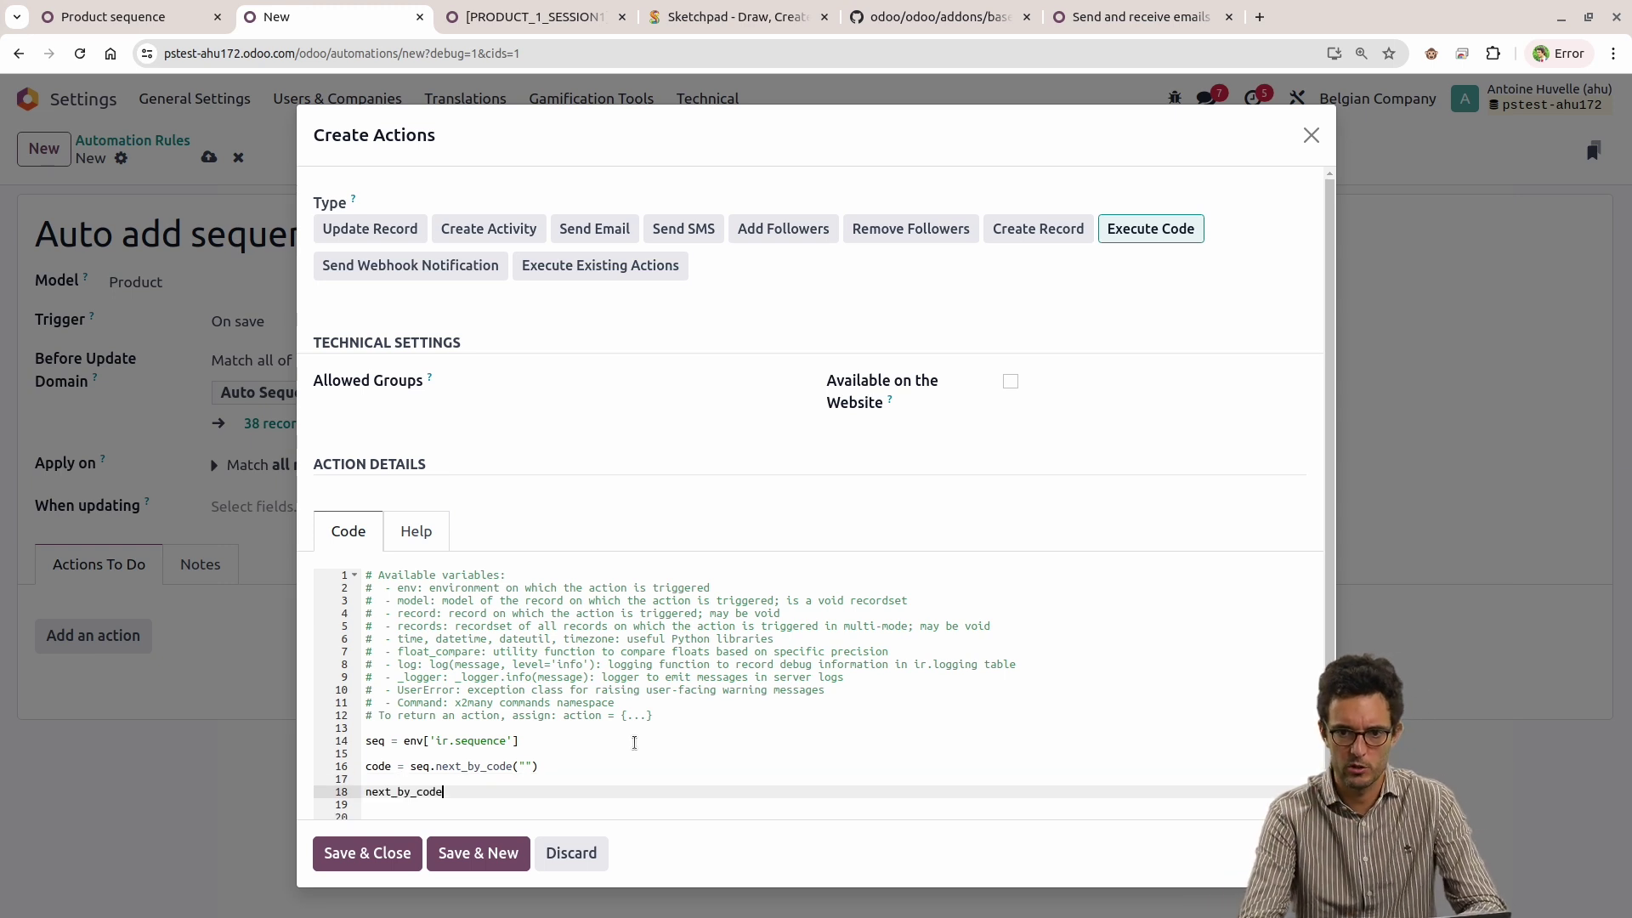
key("ctrl+z")
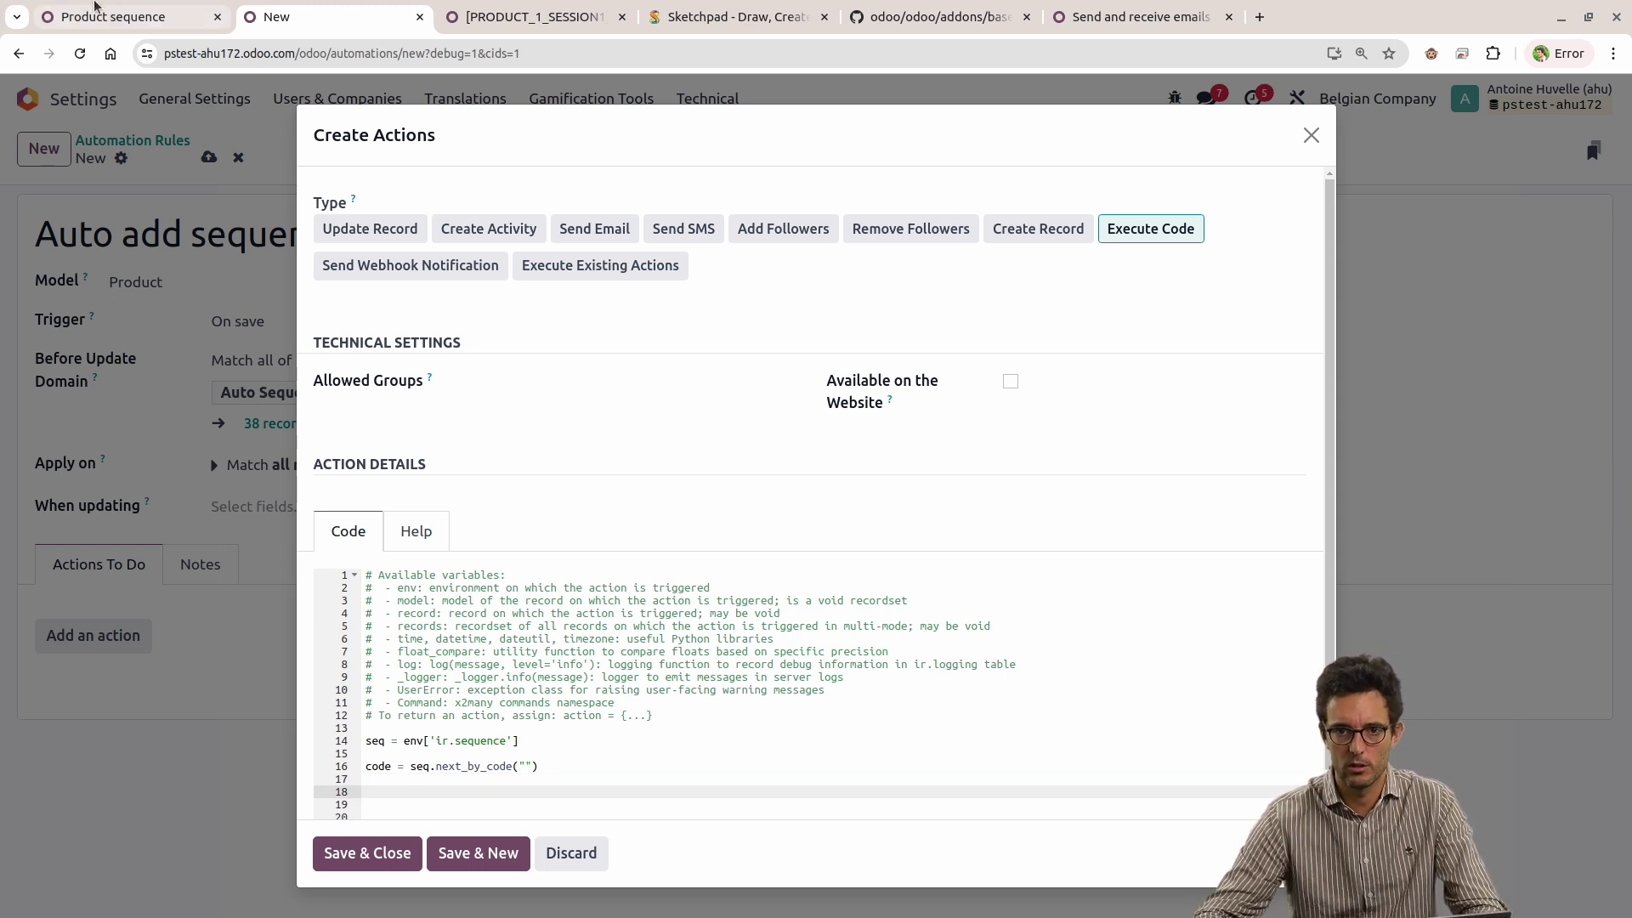
Paste product_sequence between the empty quotes and remove the extra blank line.
left_click(113, 16)
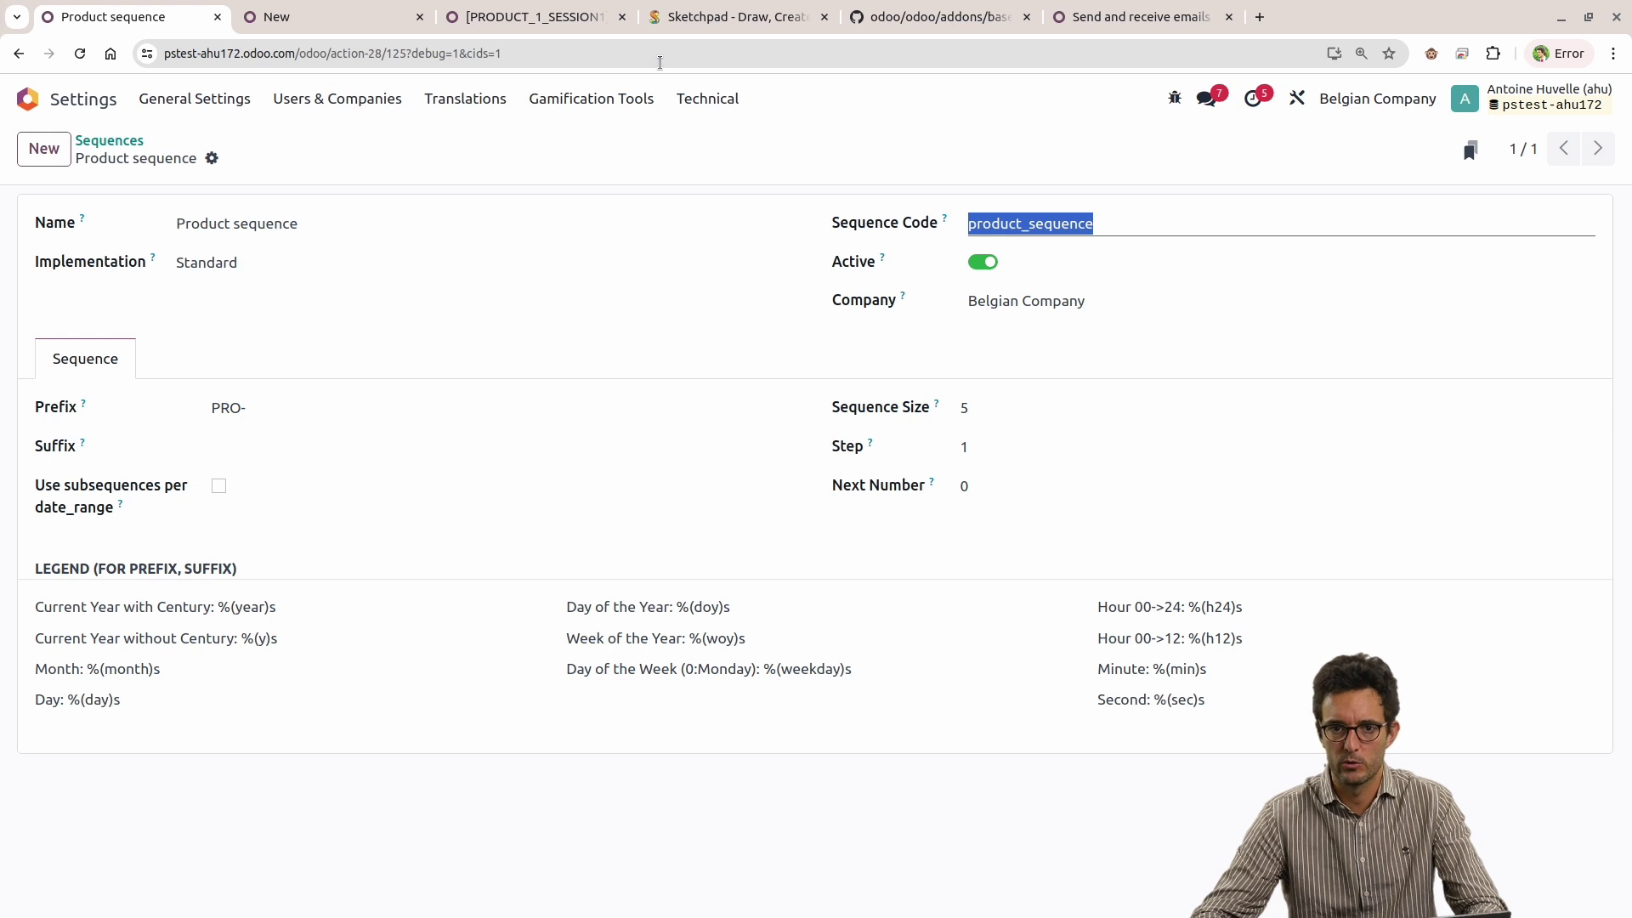
left_click(335, 17)
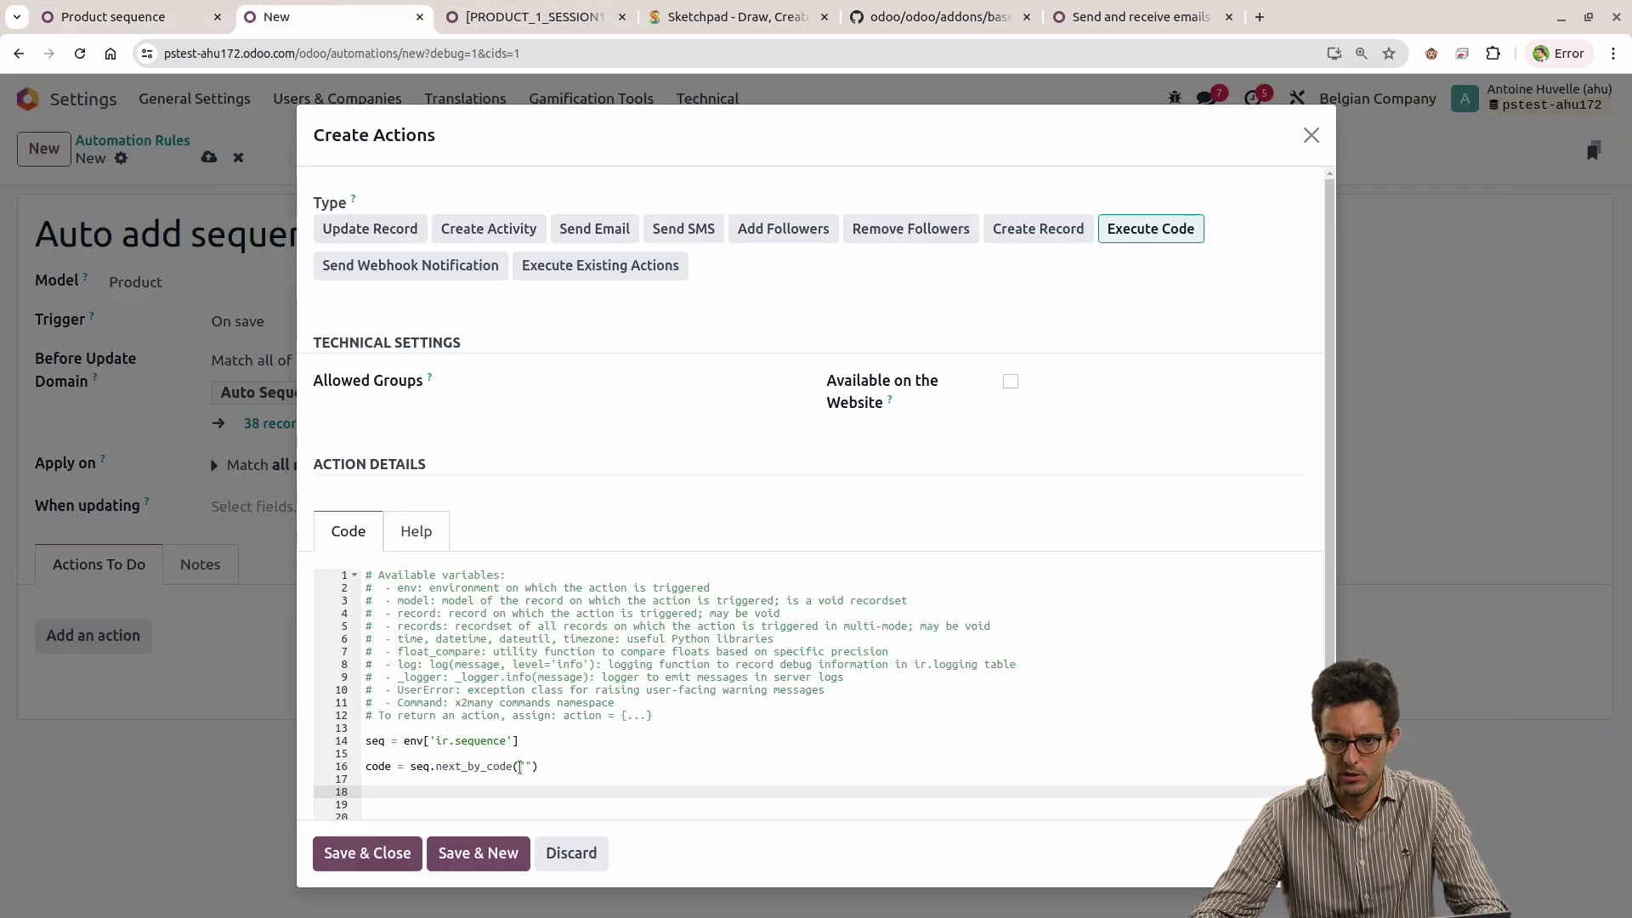
left_click(520, 767)
key("ctrl+v")
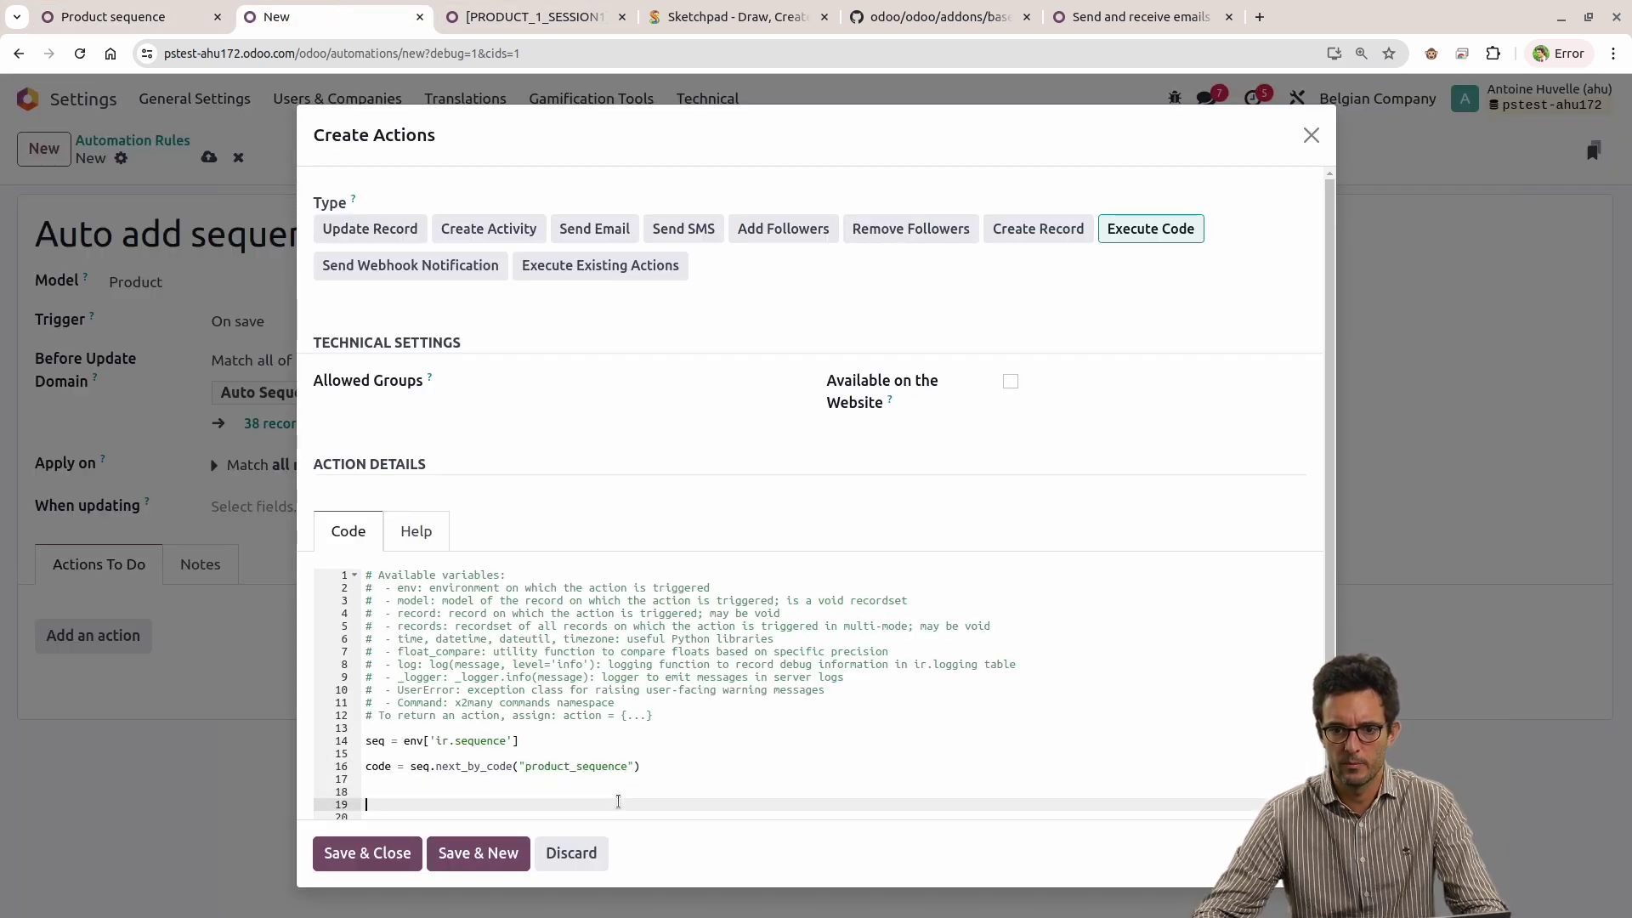
left_click(618, 802)
key("BackSpace")
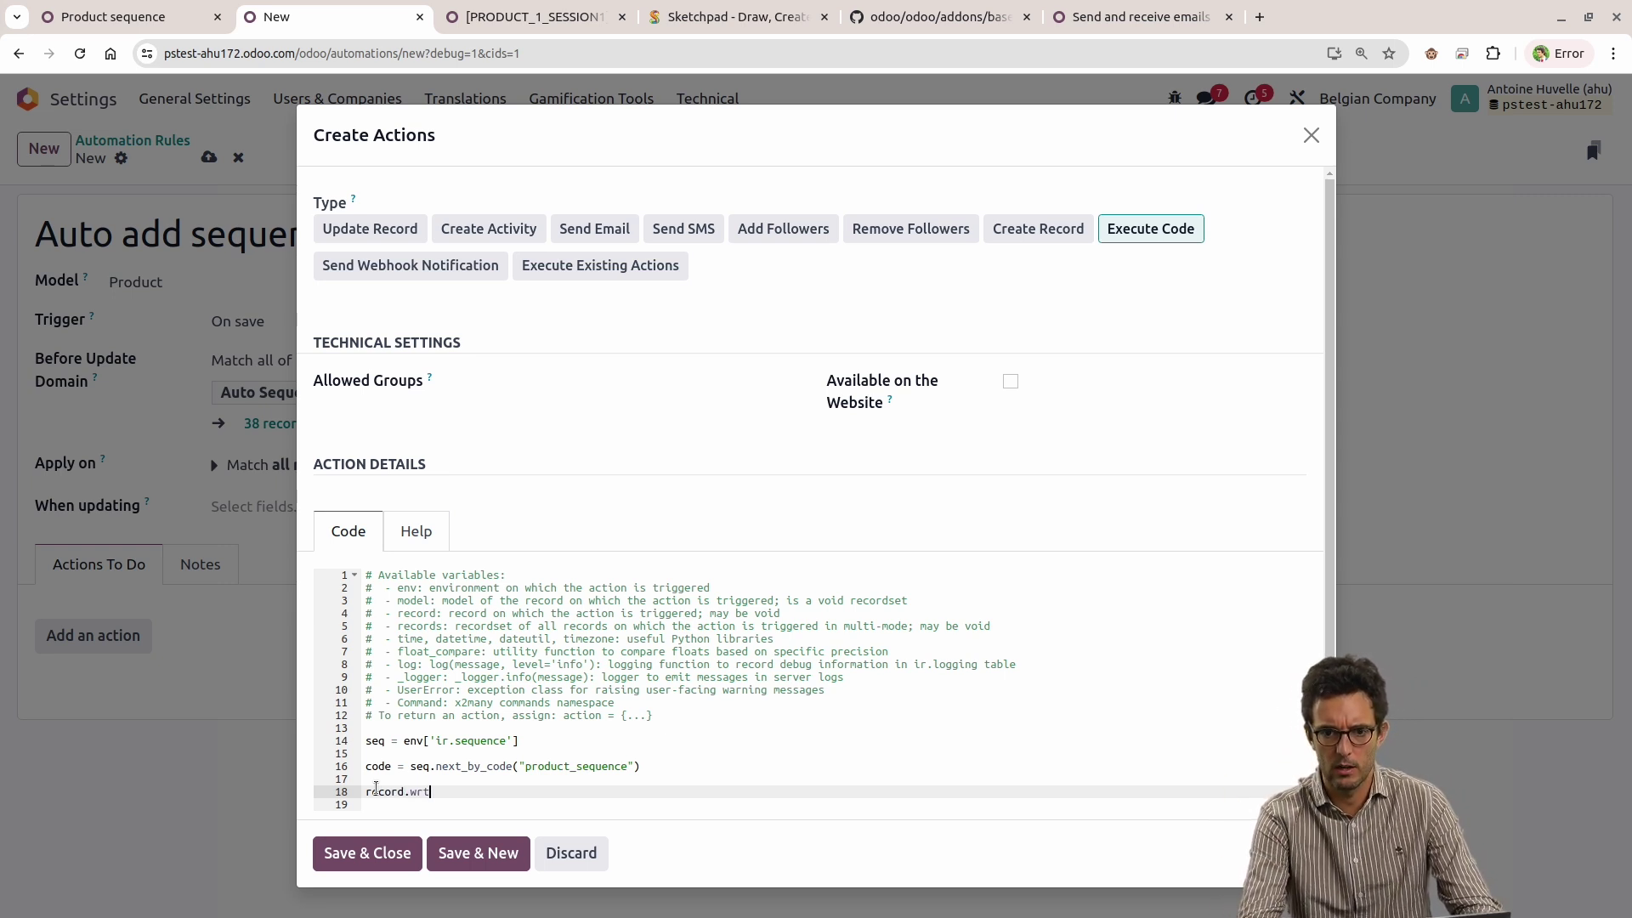
Complete the record.write({'x_studio_auto_sequence': code}) line and Save & Close the action.
key("BackSpace")
type("ite(")
type("{'")
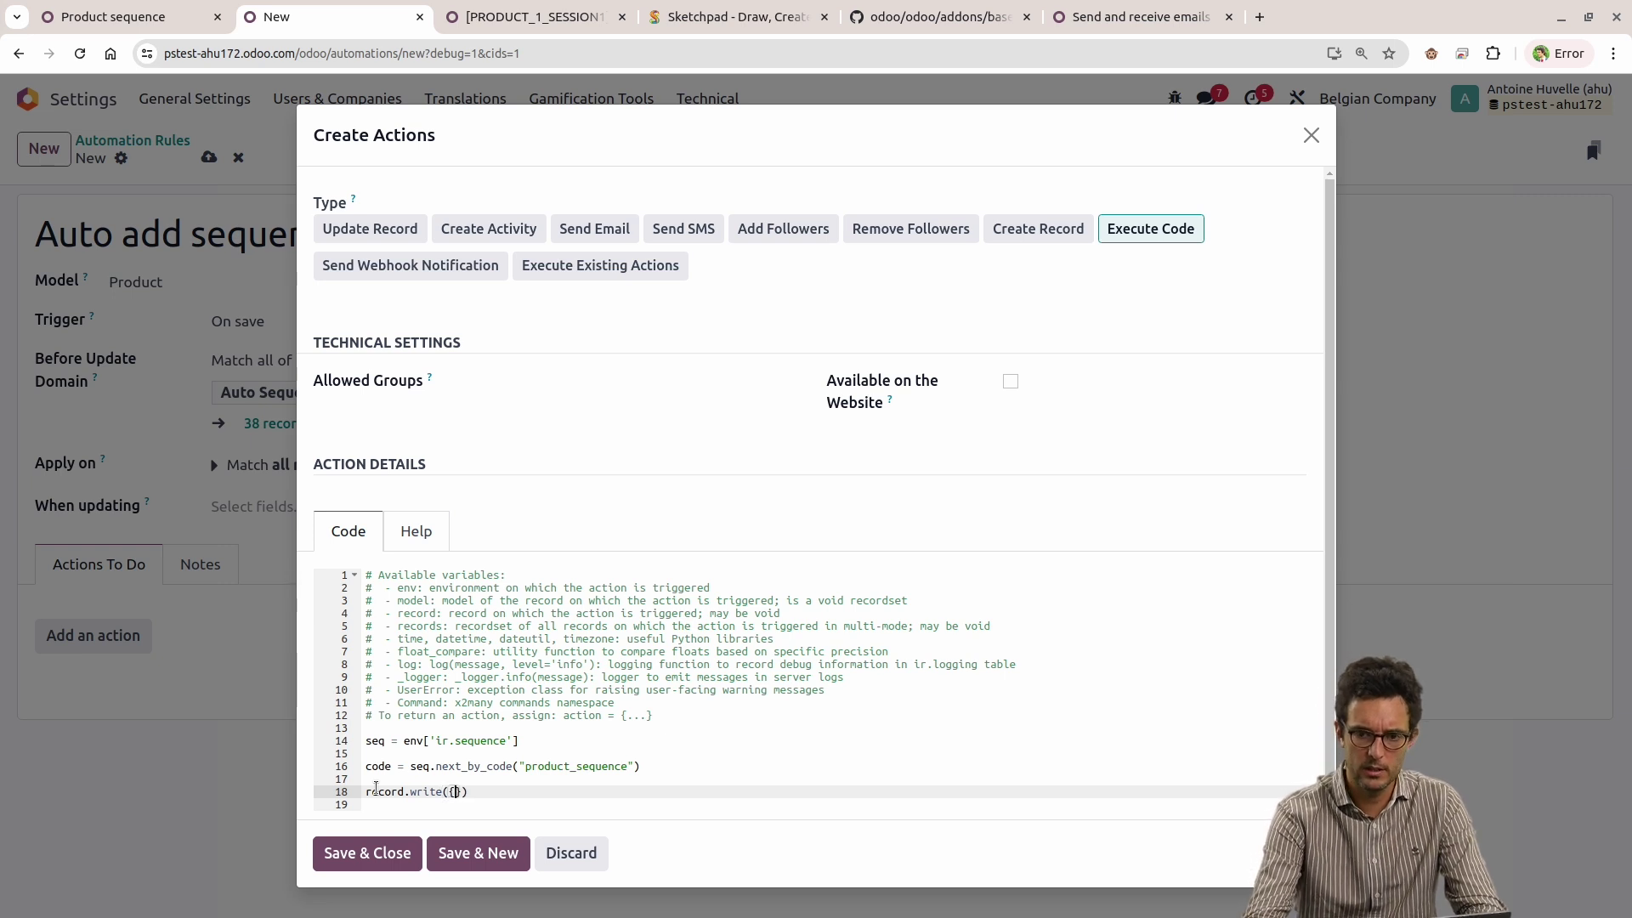
key("BackSpace")
key("Return")
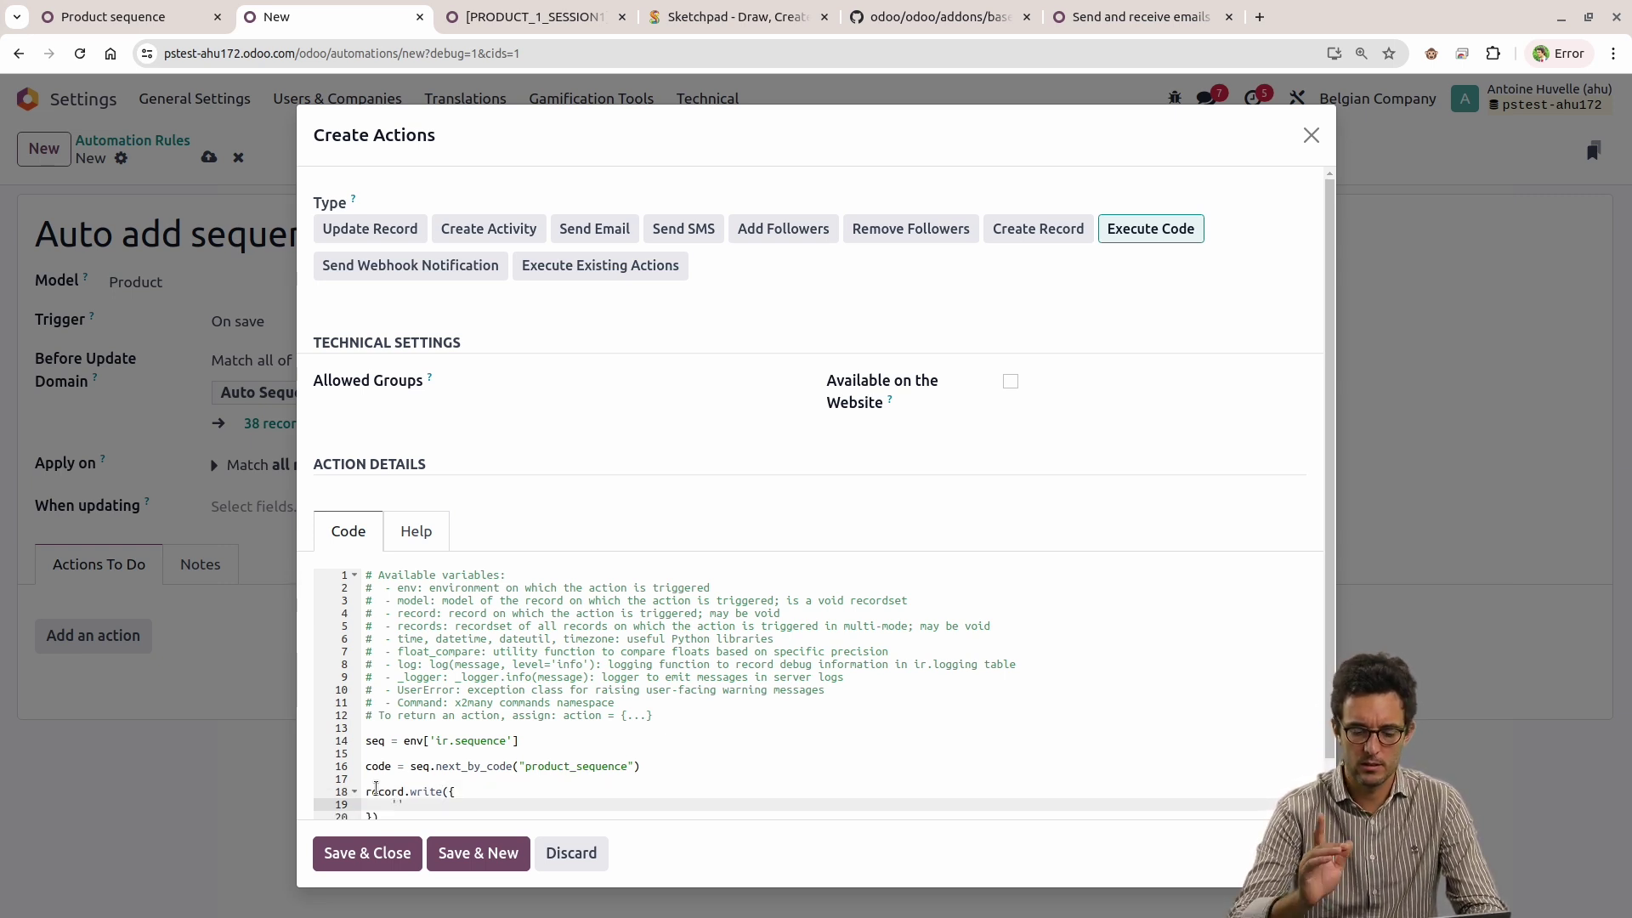
type("'x_studio_au")
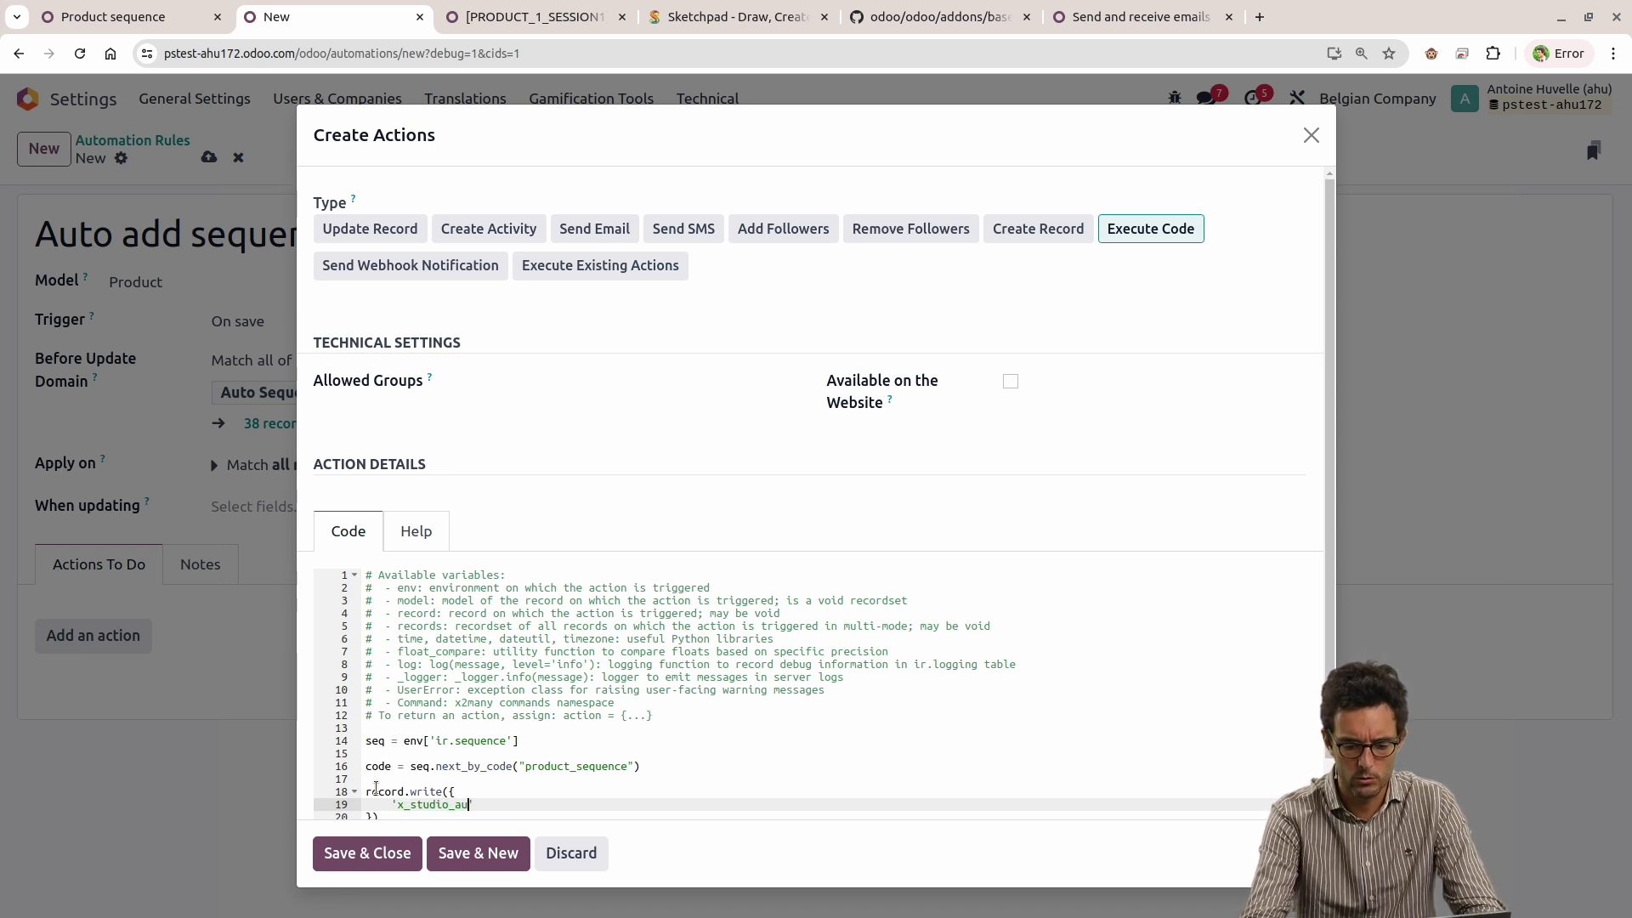
type("to_sequence':code,")
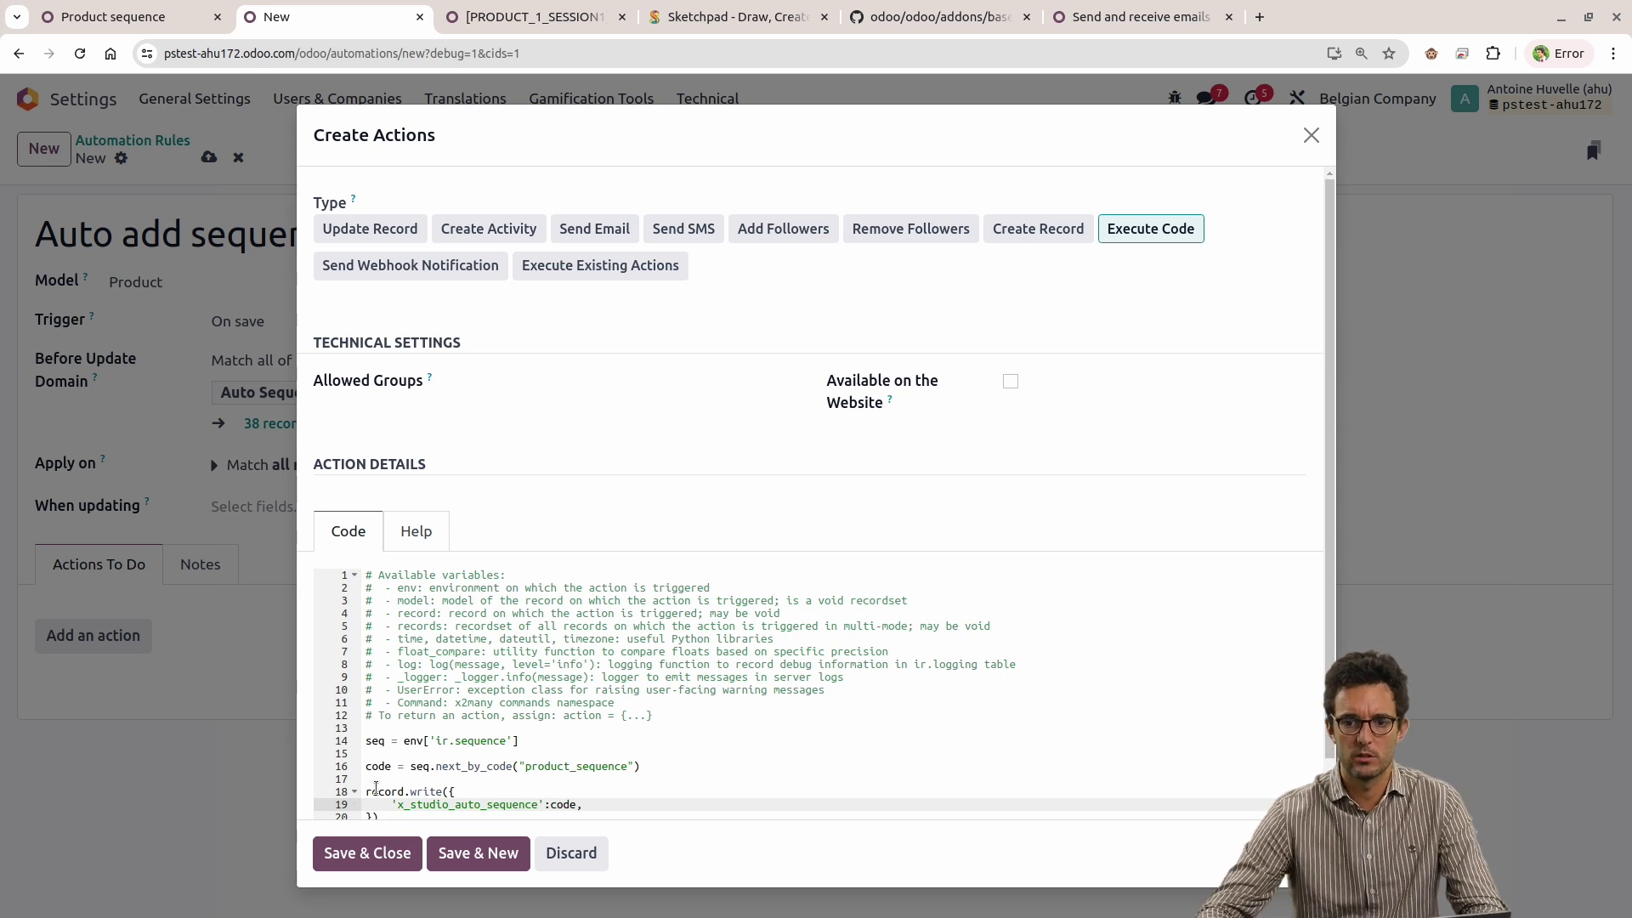
scroll(376, 787, "down", 1)
left_click(367, 853)
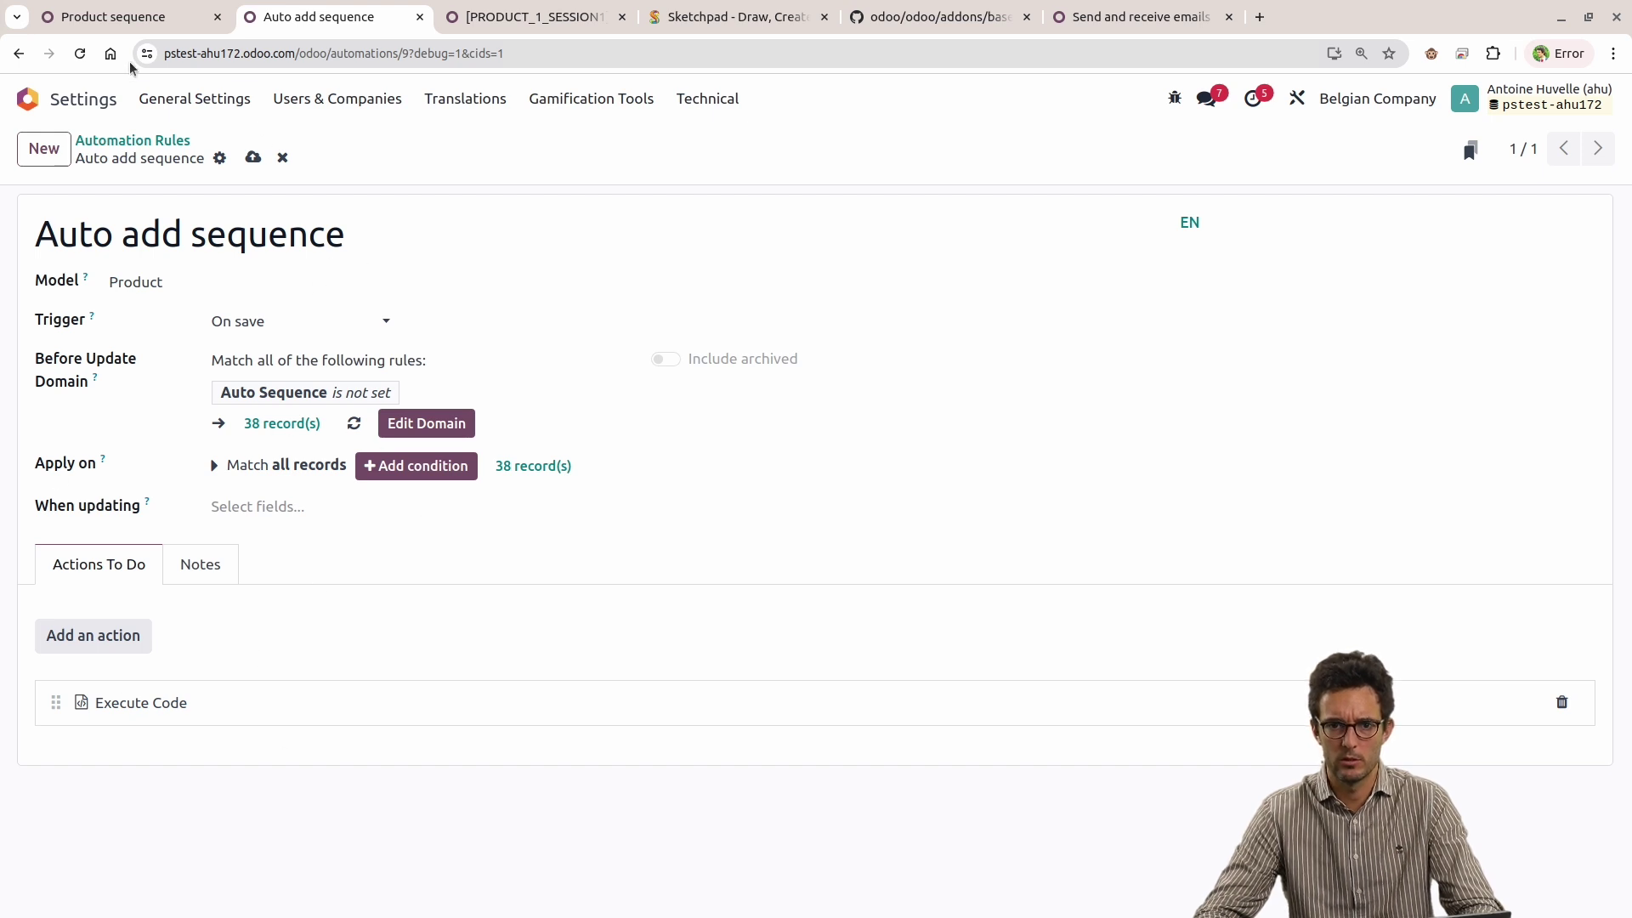
Go to Sales > Products and search for the auto-sequenced product.
left_click(115, 16)
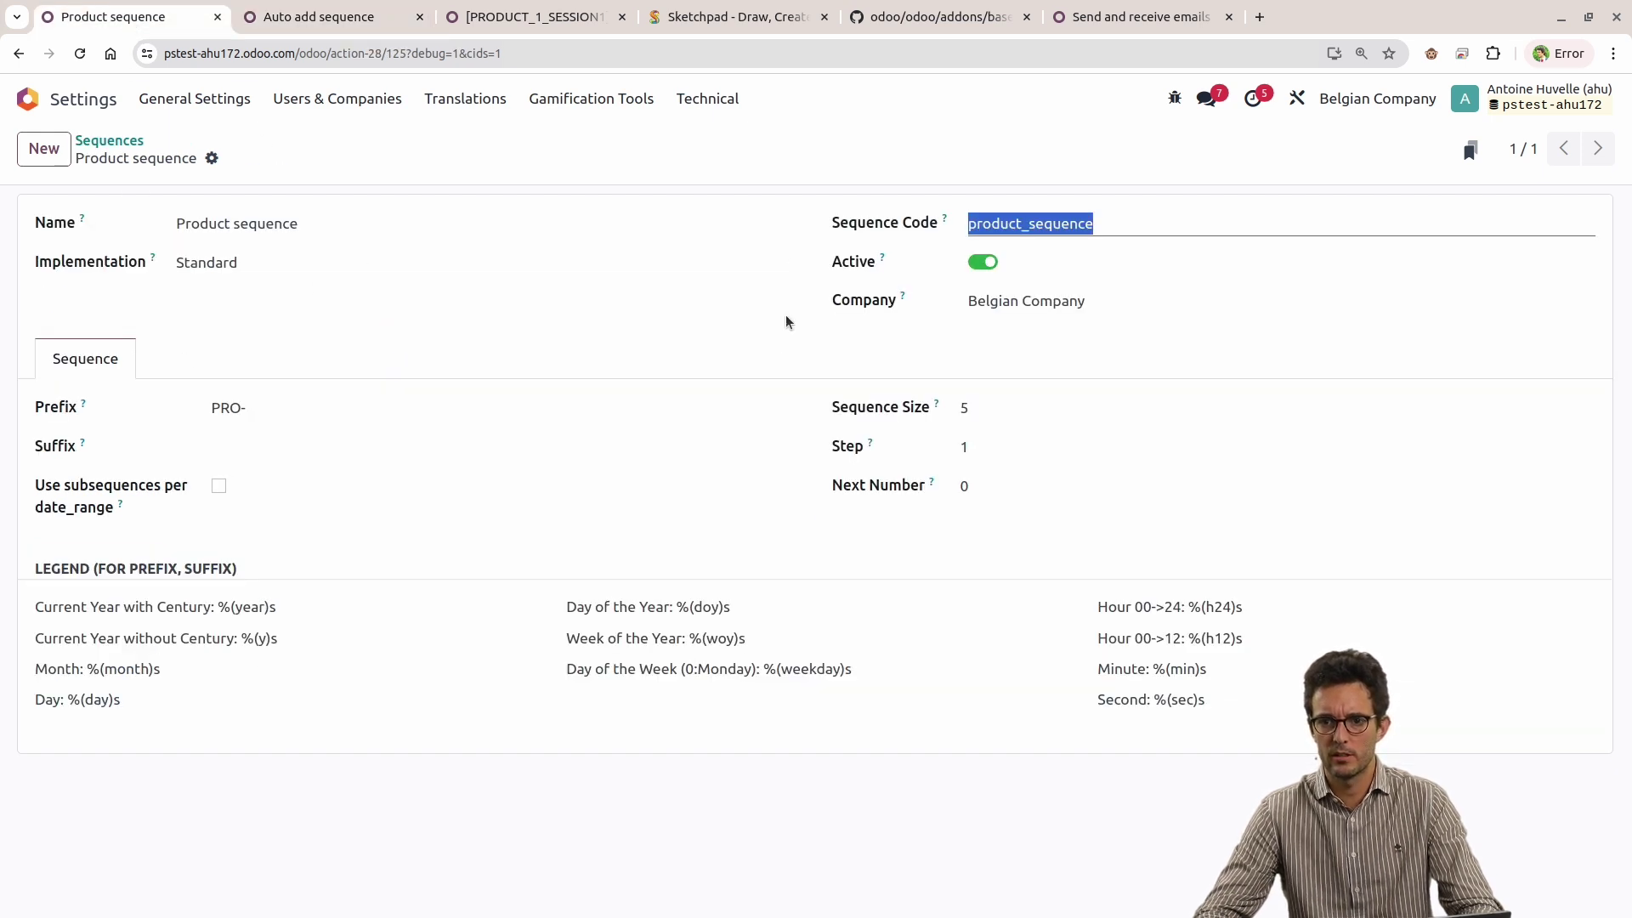
left_click(27, 98)
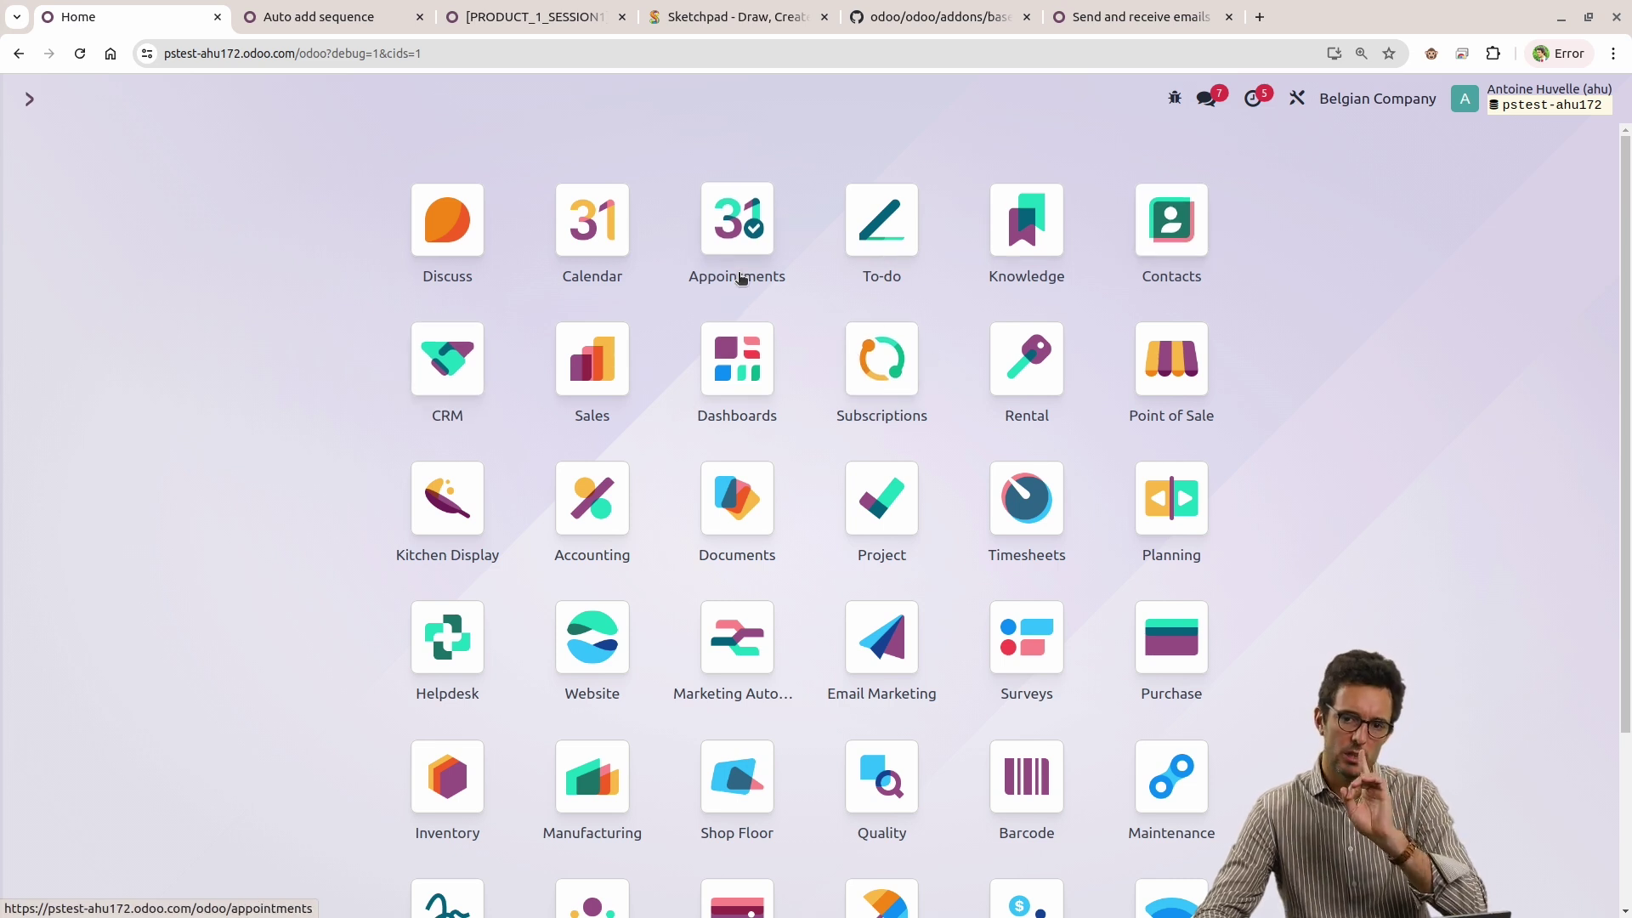
left_click(478, 15)
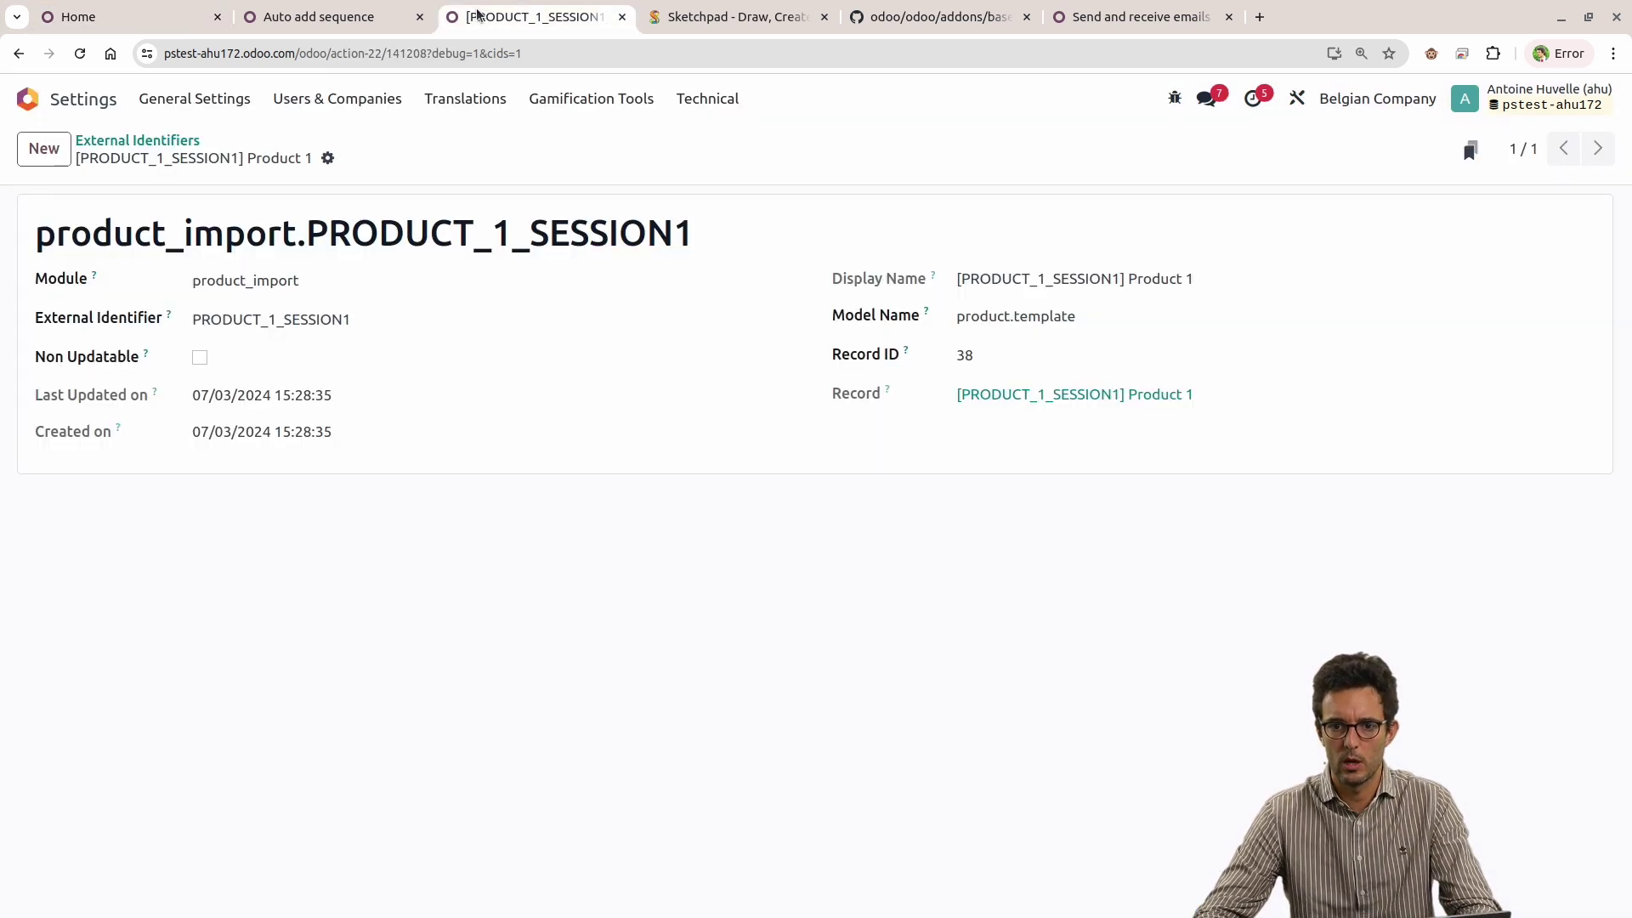
left_click(103, 24)
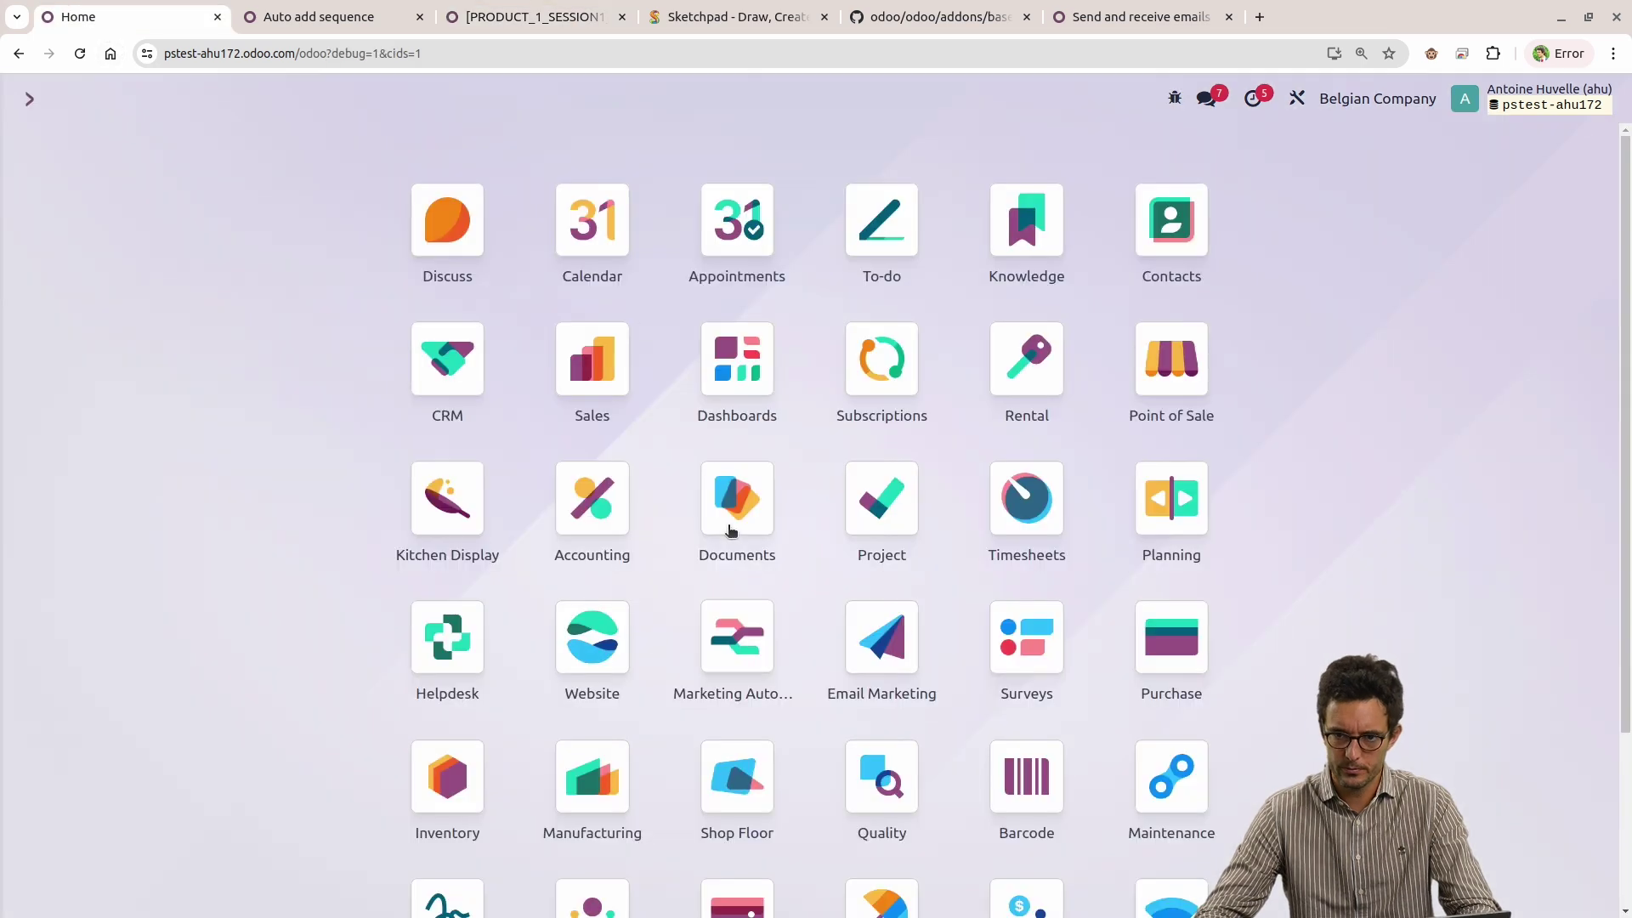
left_click(572, 400)
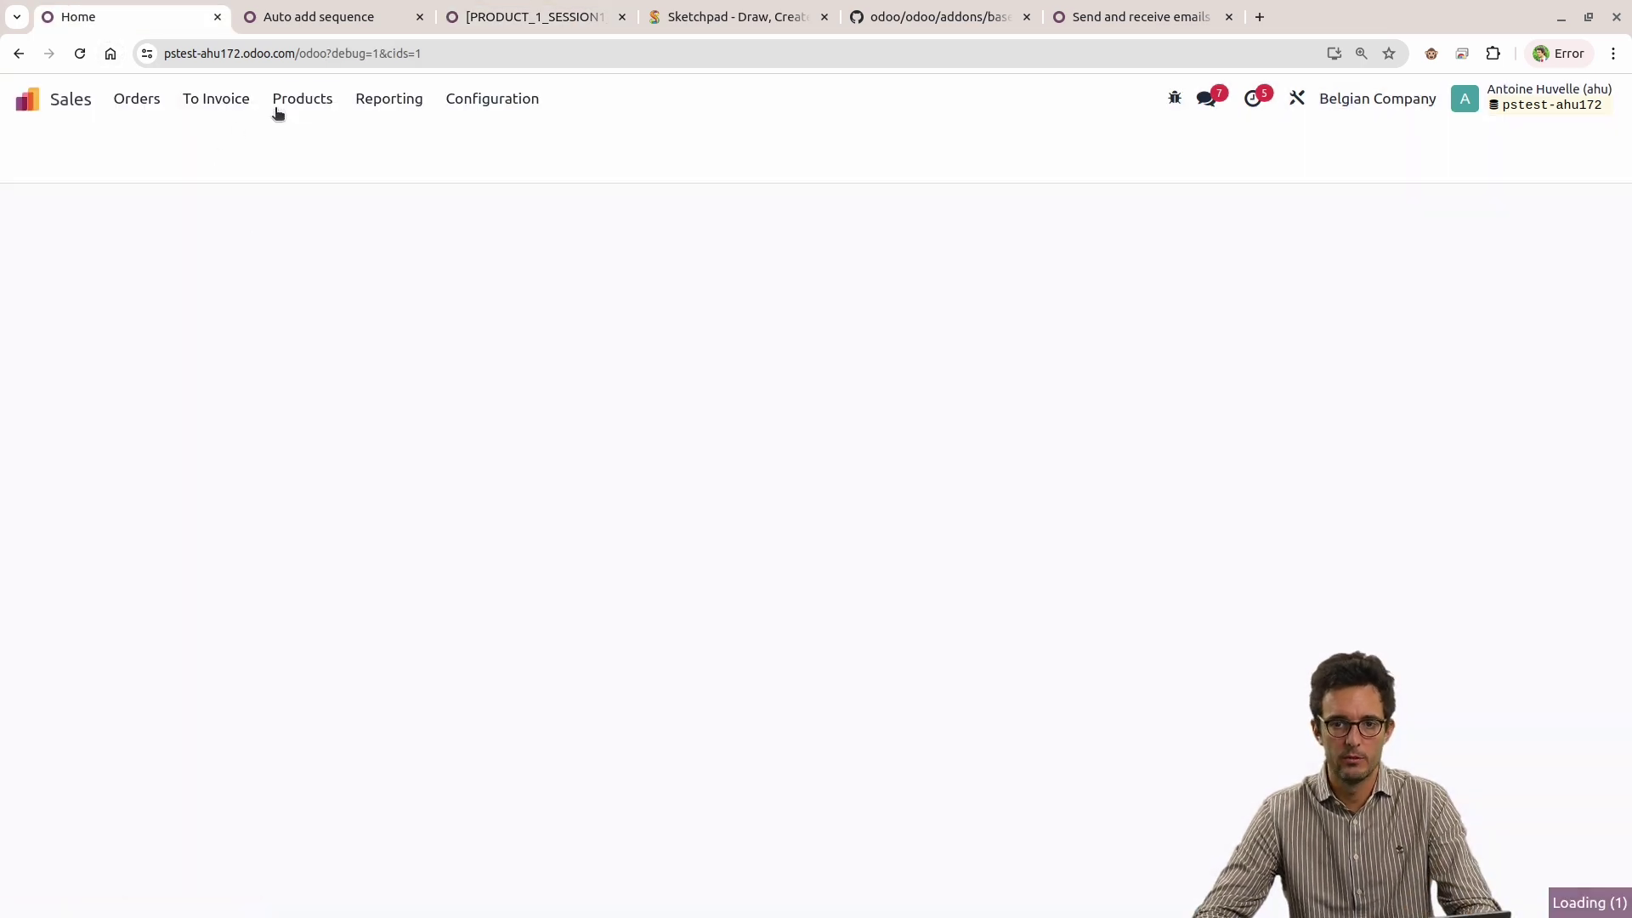
left_click(294, 105)
left_click(311, 139)
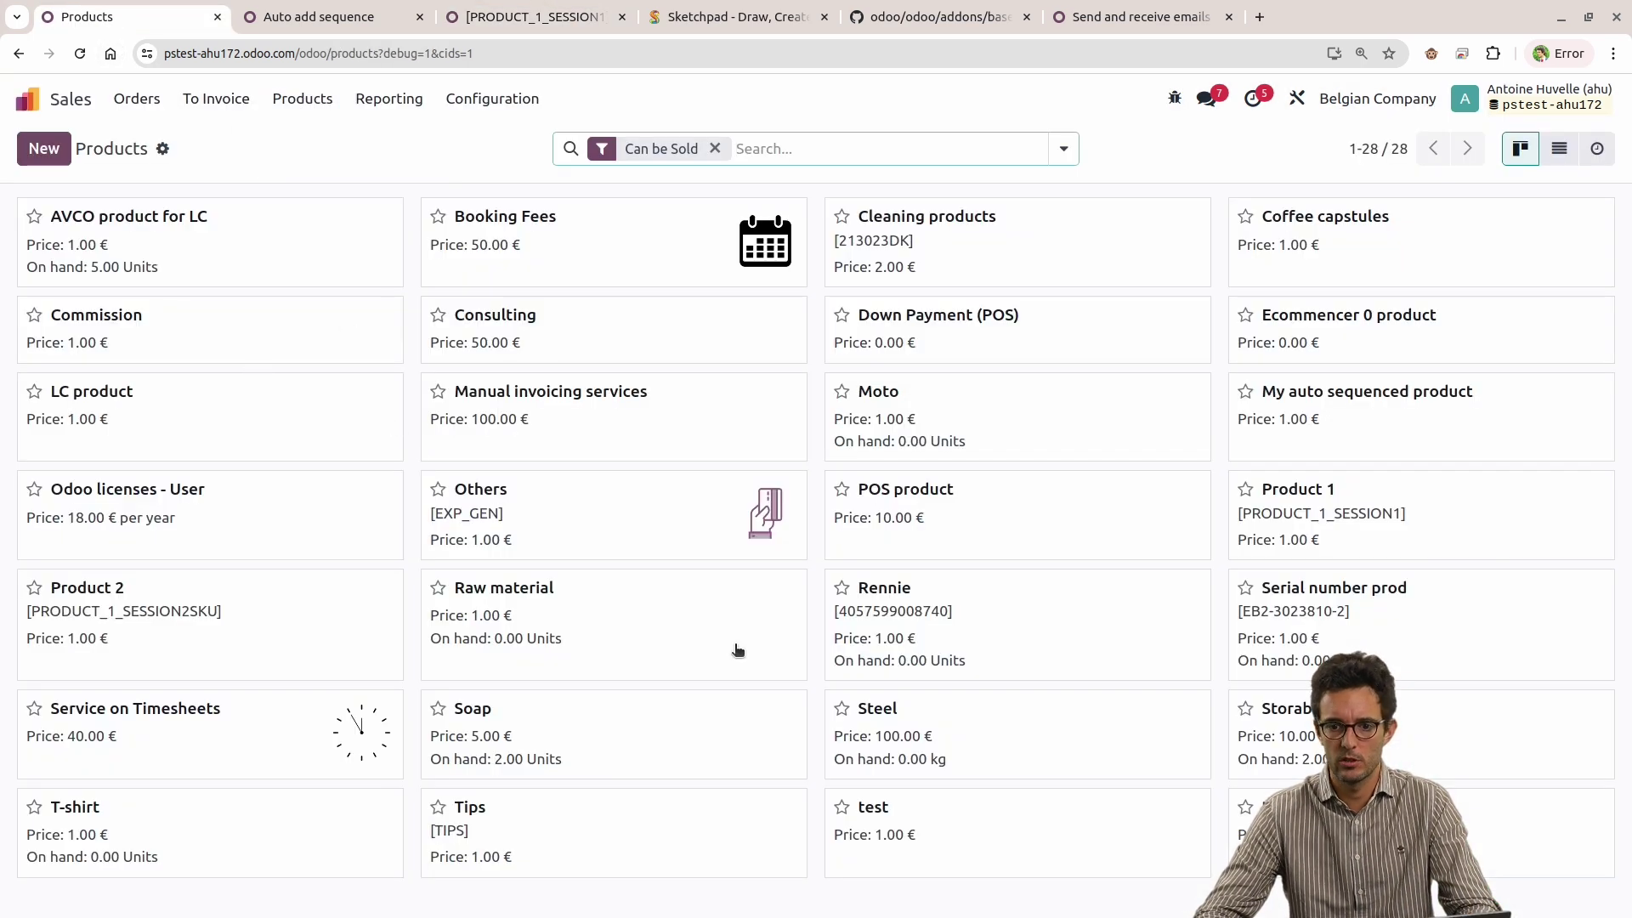
type("sq")
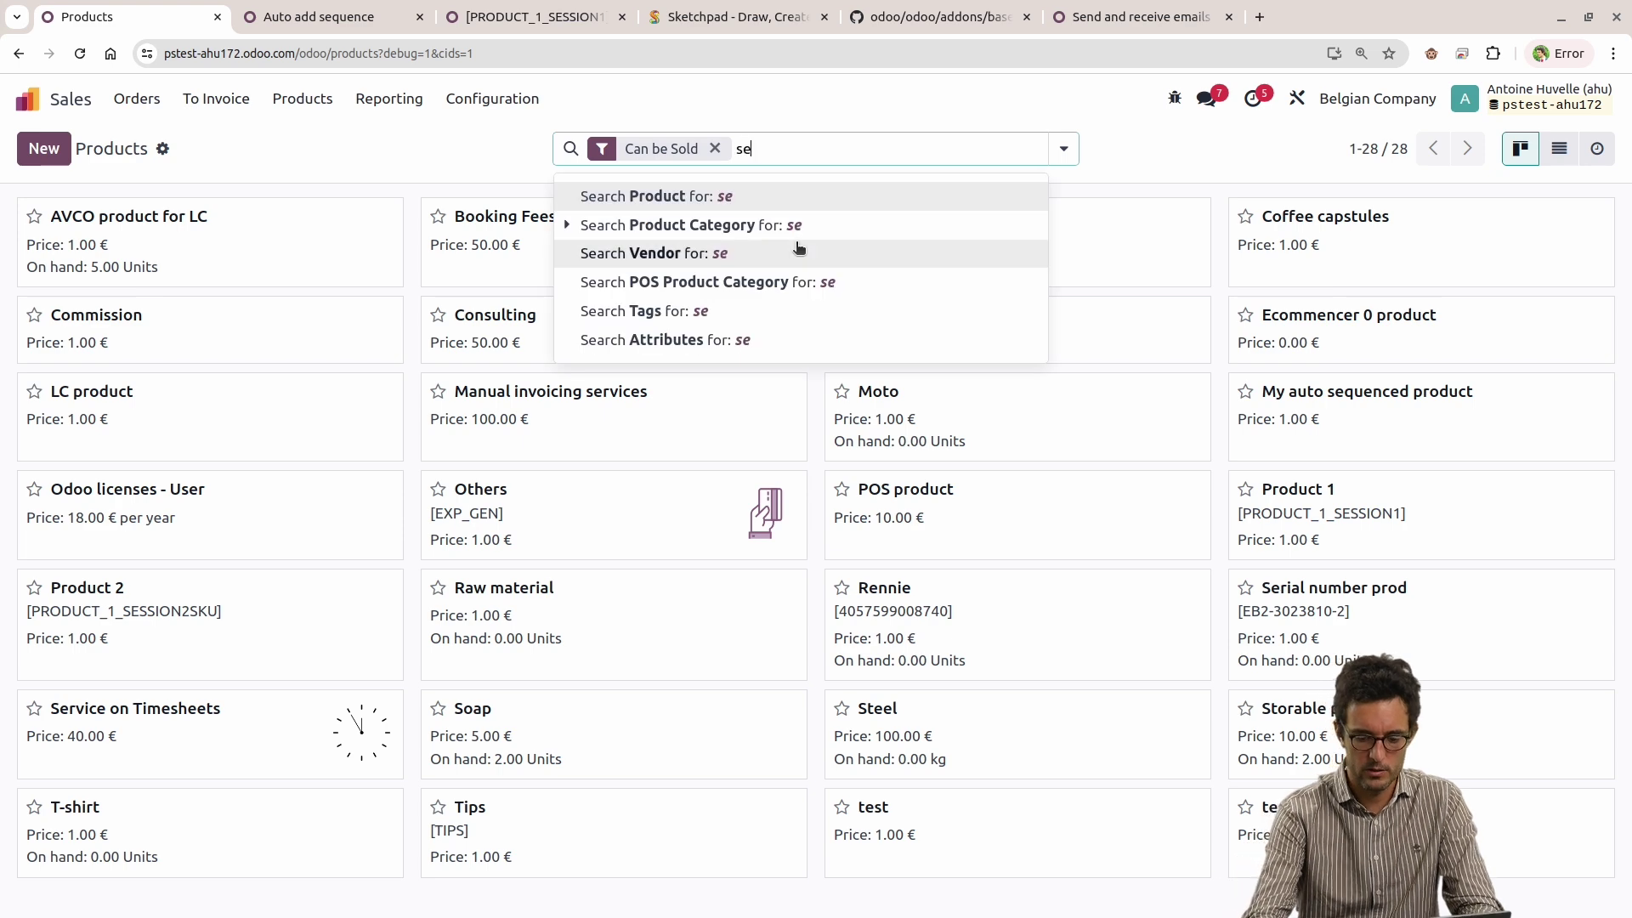
type("qe")
key("Return")
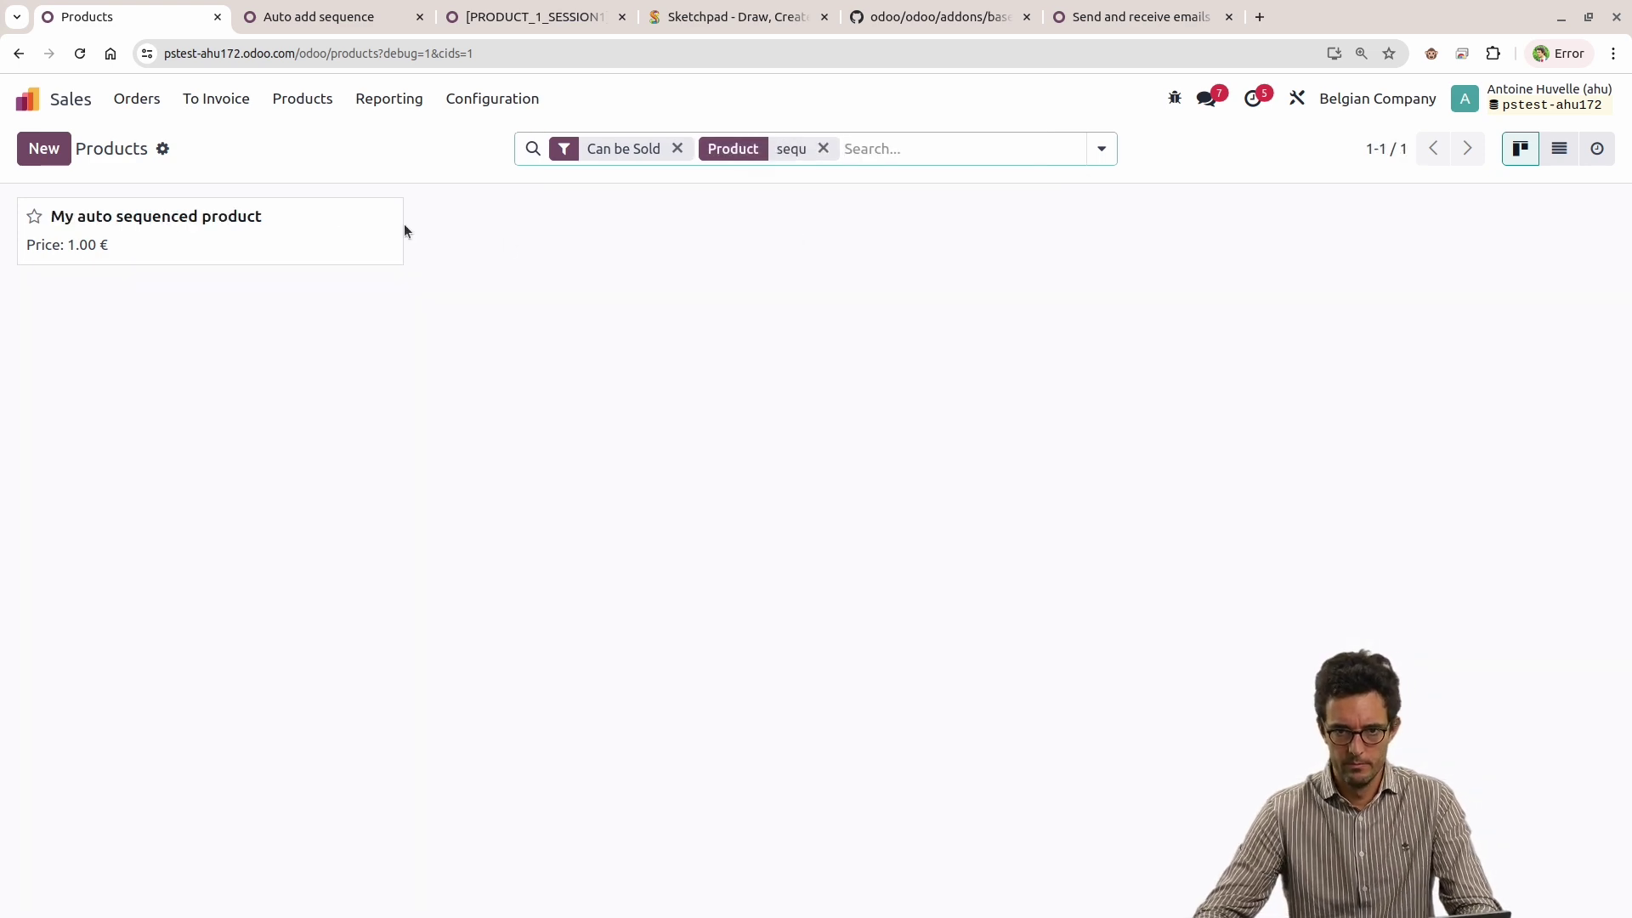
Set the product's Sales Price to 2.00 € and reload, confirming Auto Sequence PRO-00002.
left_click(722, 443)
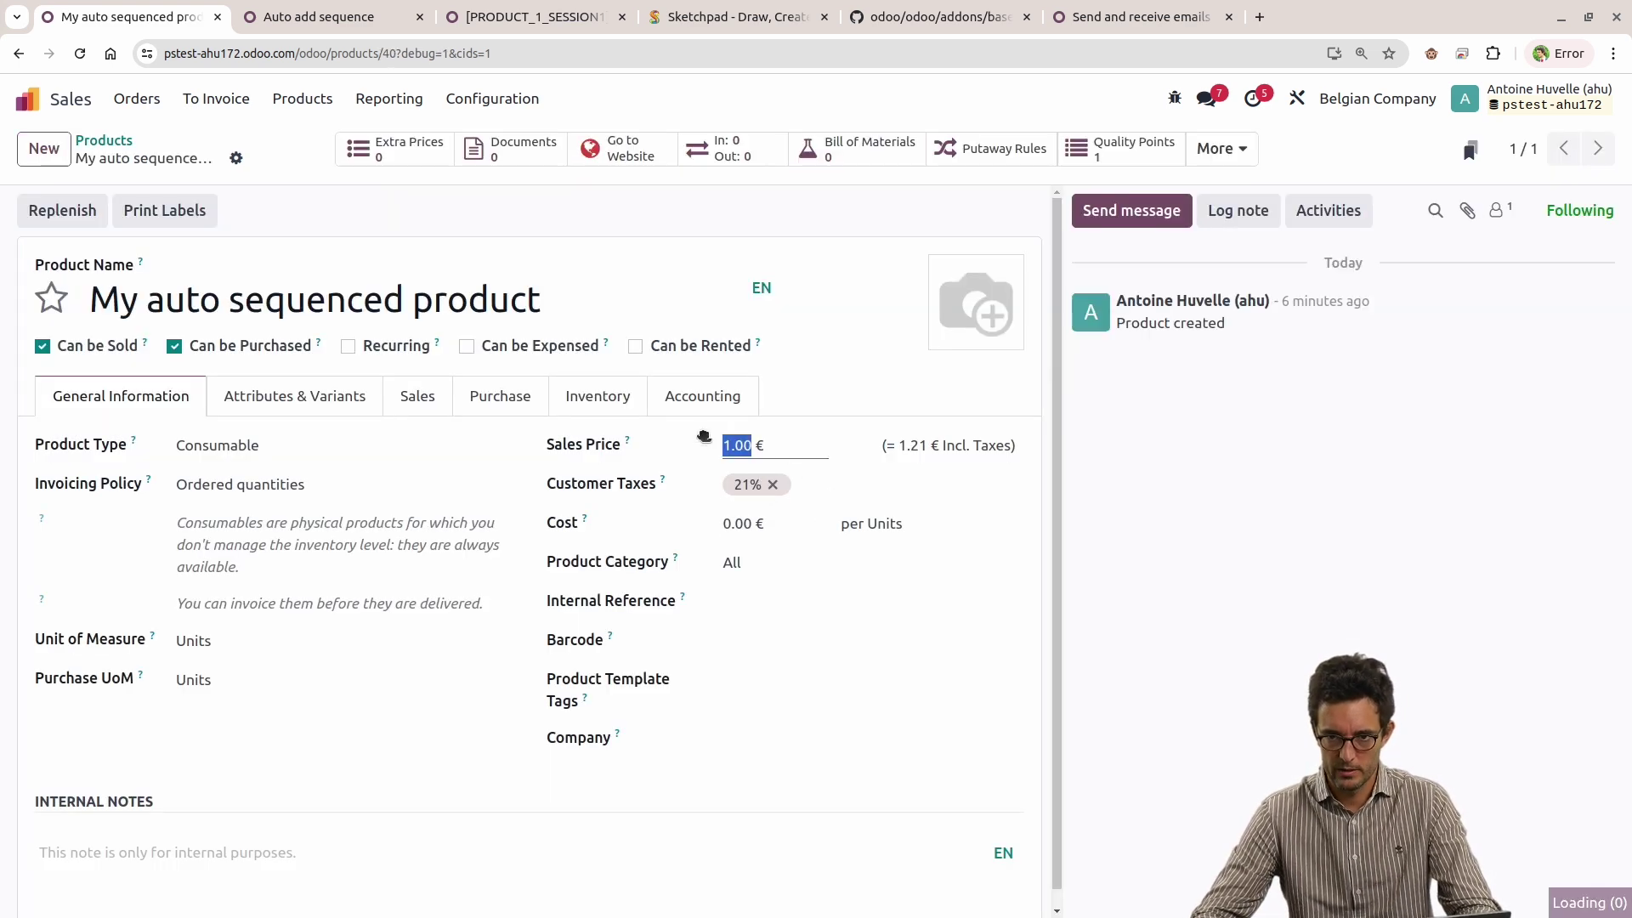
type("2")
left_click(722, 657)
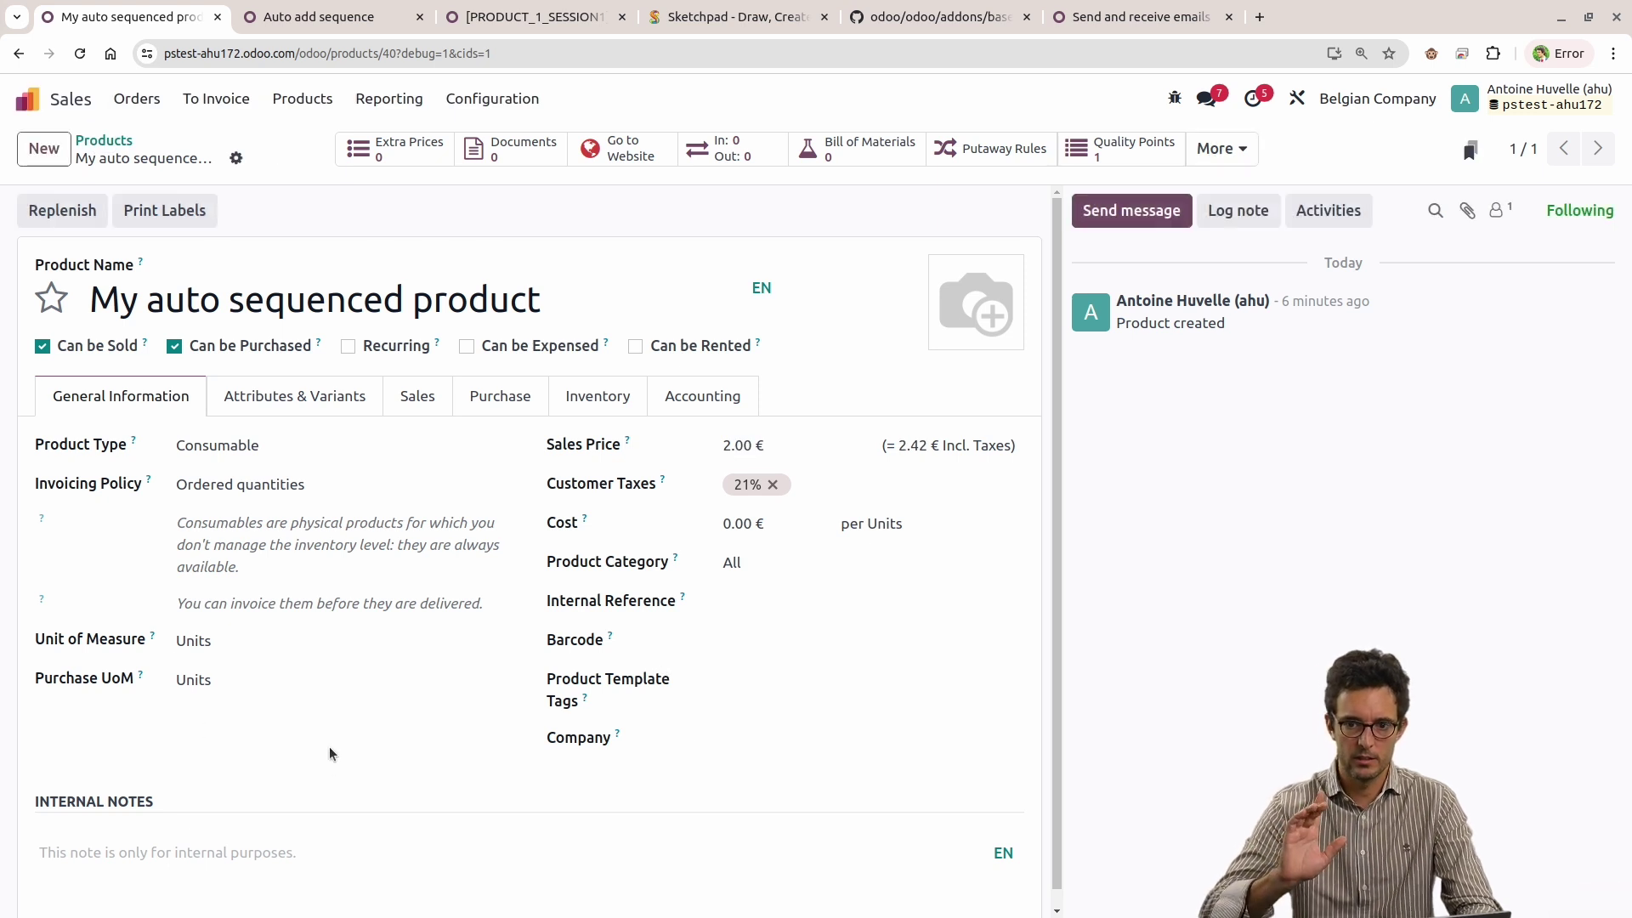
key("F5")
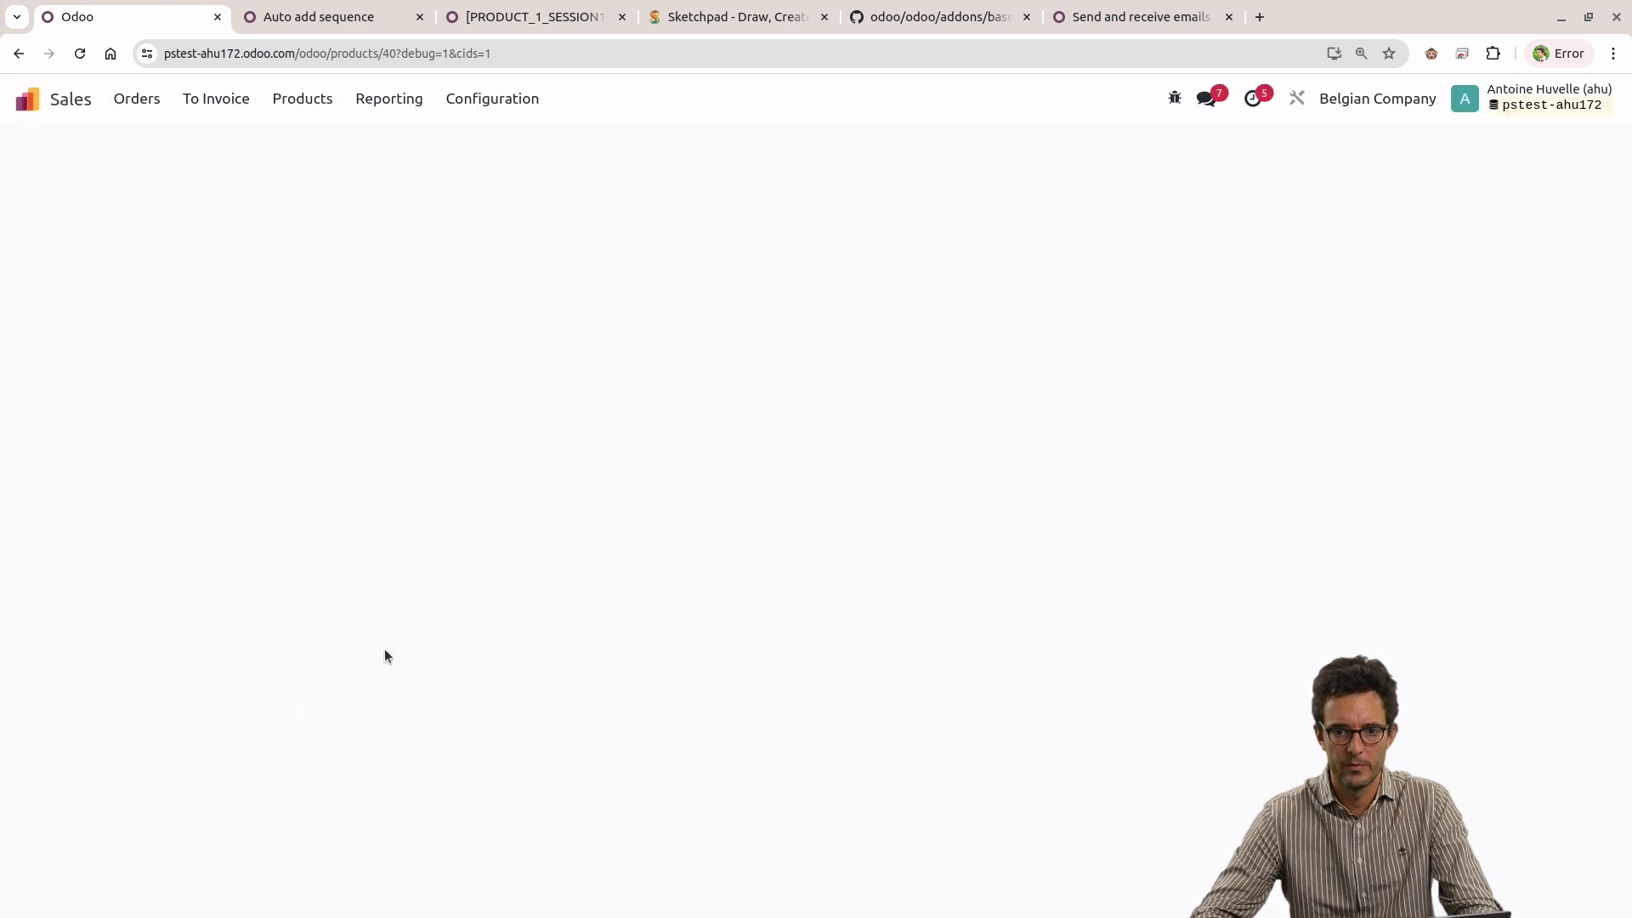
triple_click(284, 721)
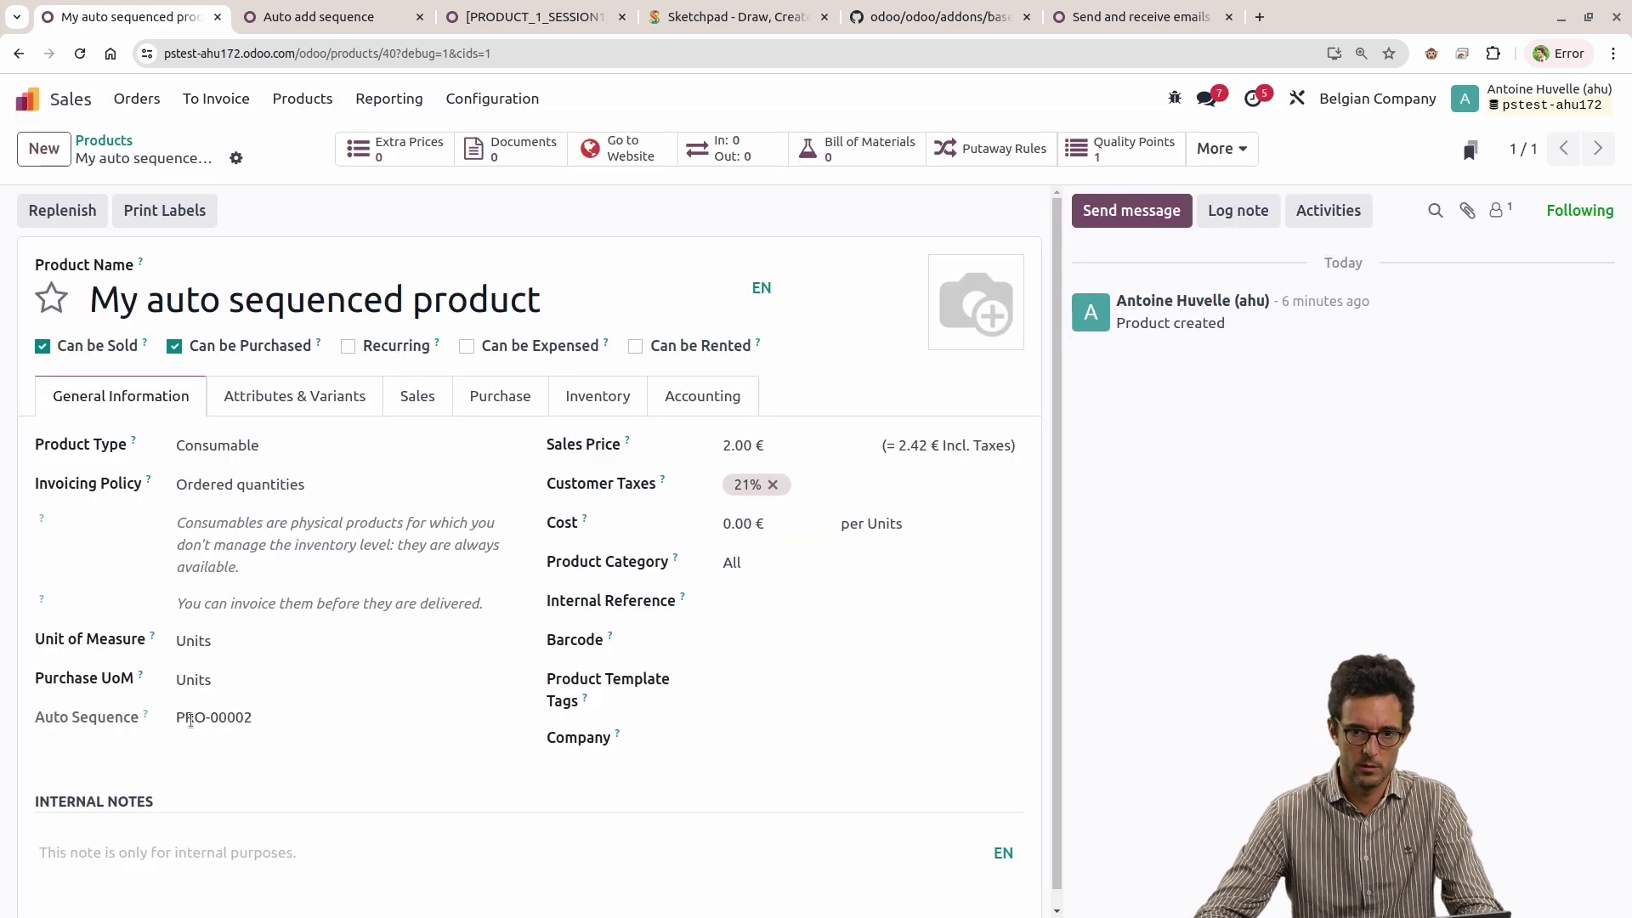
Duplicate the product and confirm the copy received Auto Sequence PRO-00003.
left_click(235, 158)
left_click(278, 223)
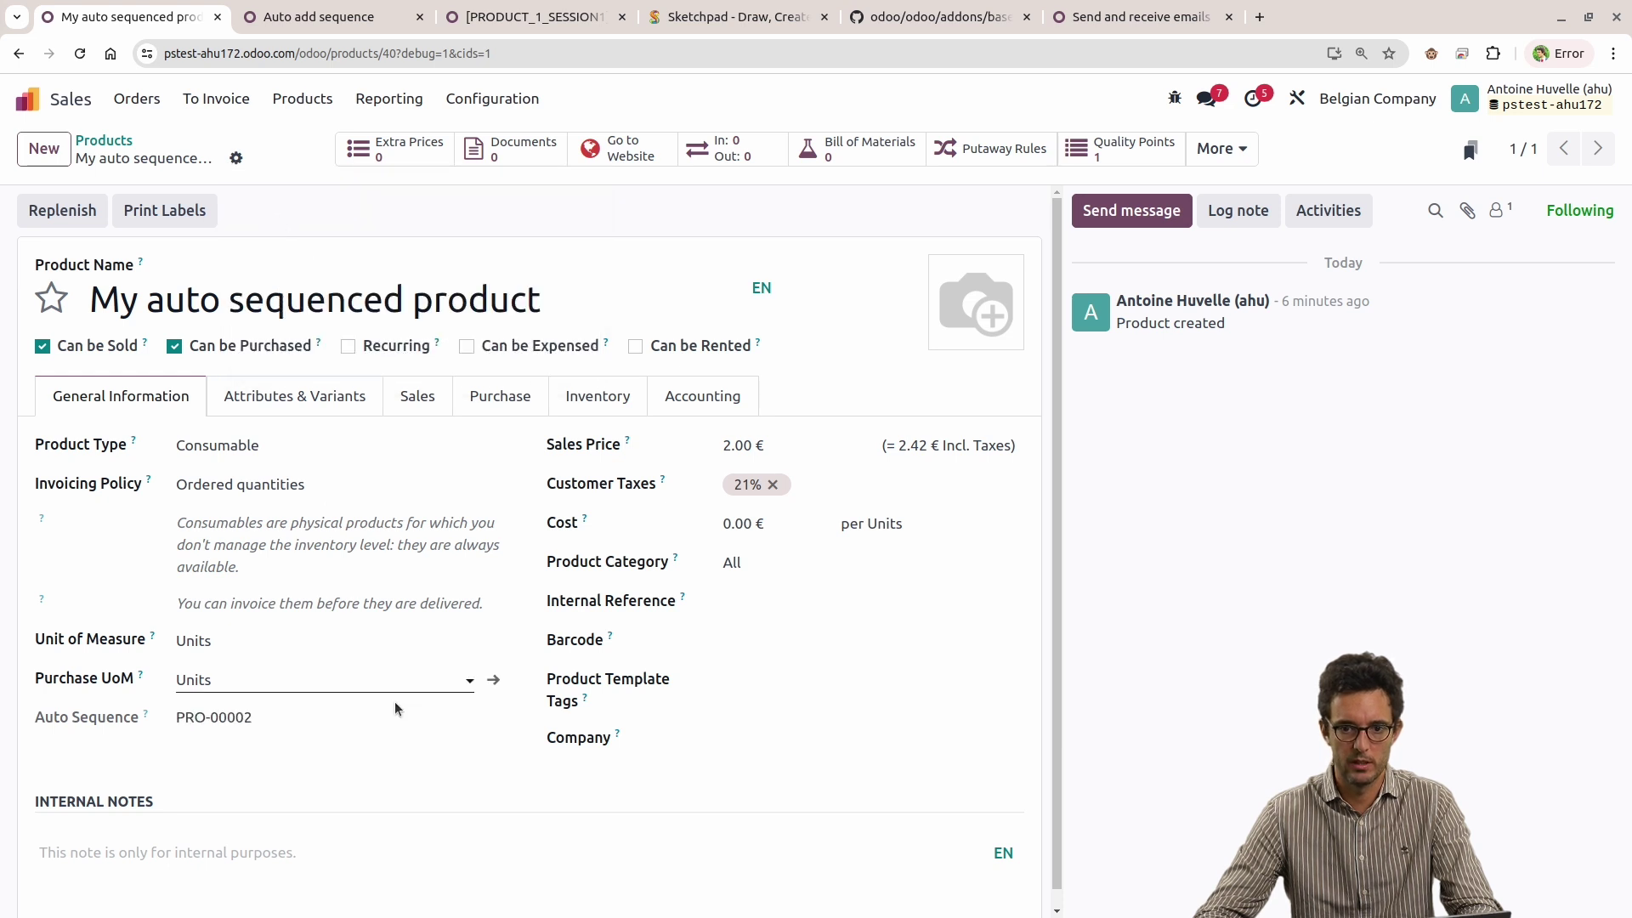
triple_click(309, 716)
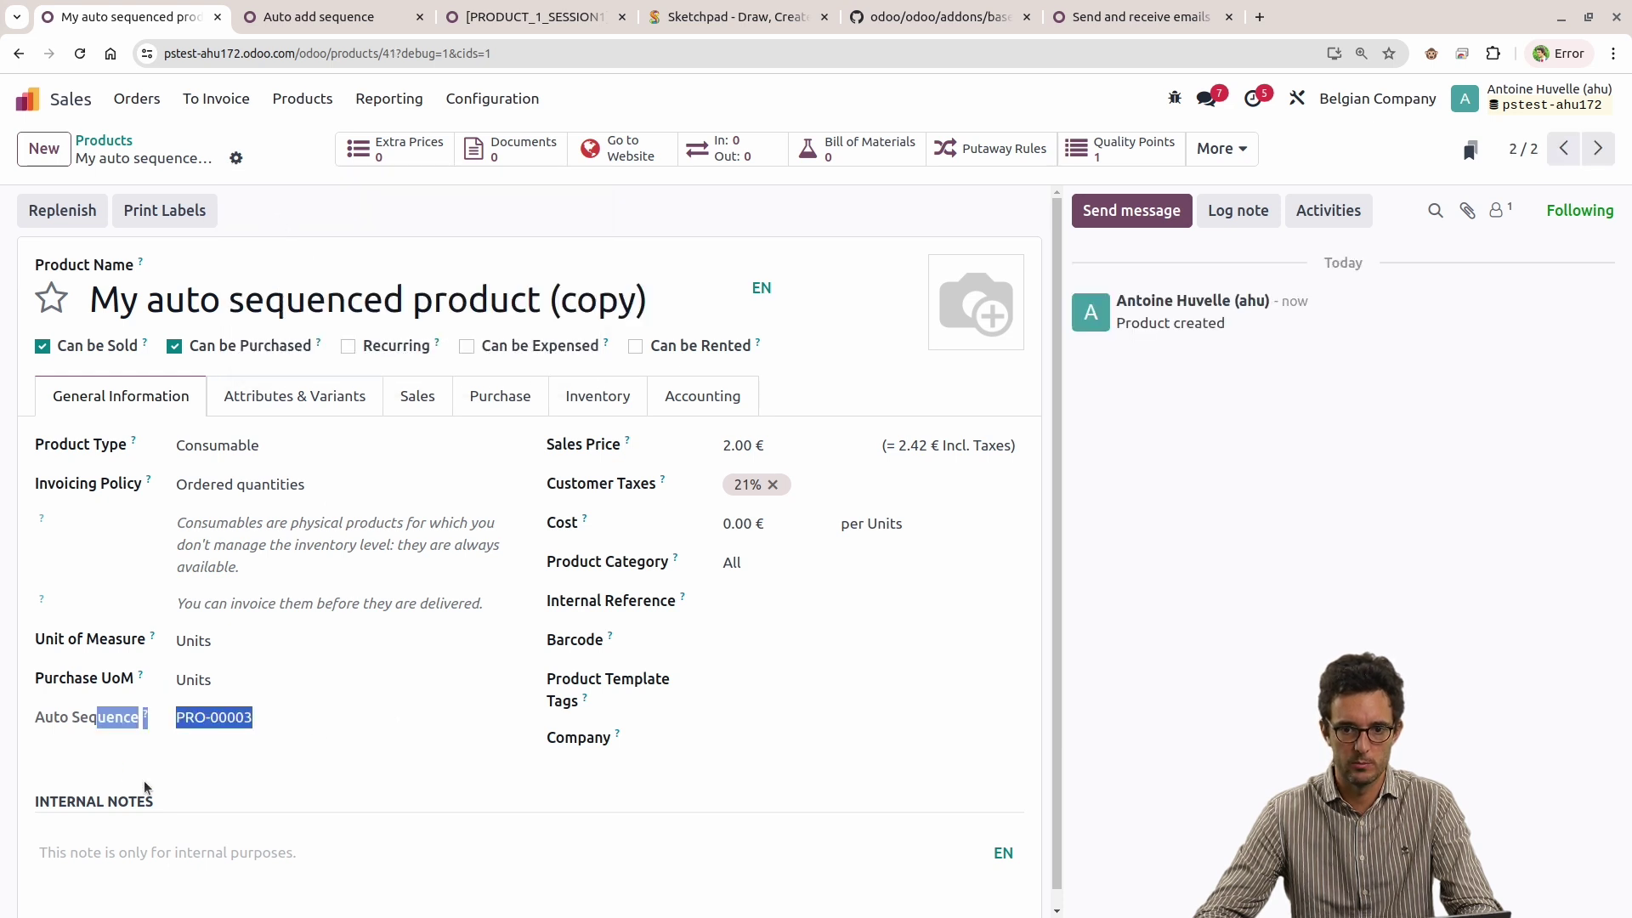
left_click_drag(529, 300, 767, 342)
left_click(527, 301)
left_click_drag(182, 727, 304, 741)
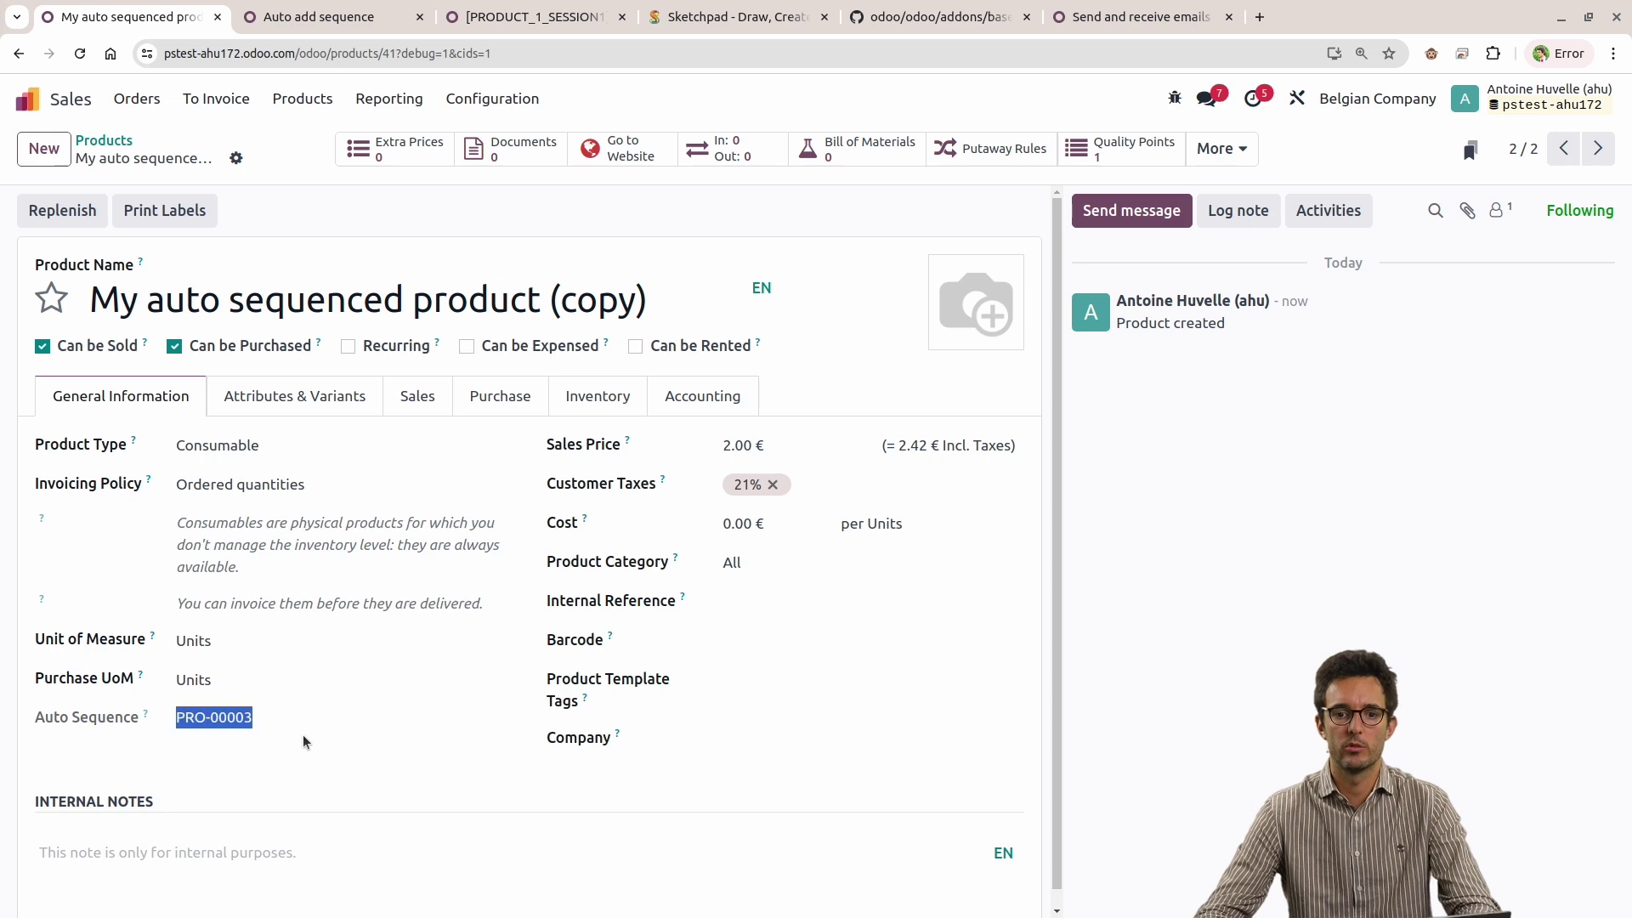
Reopen the Execute Code action and highlight the seq.next_by_code("product_sequence") lines 15–16.
left_click(314, 23)
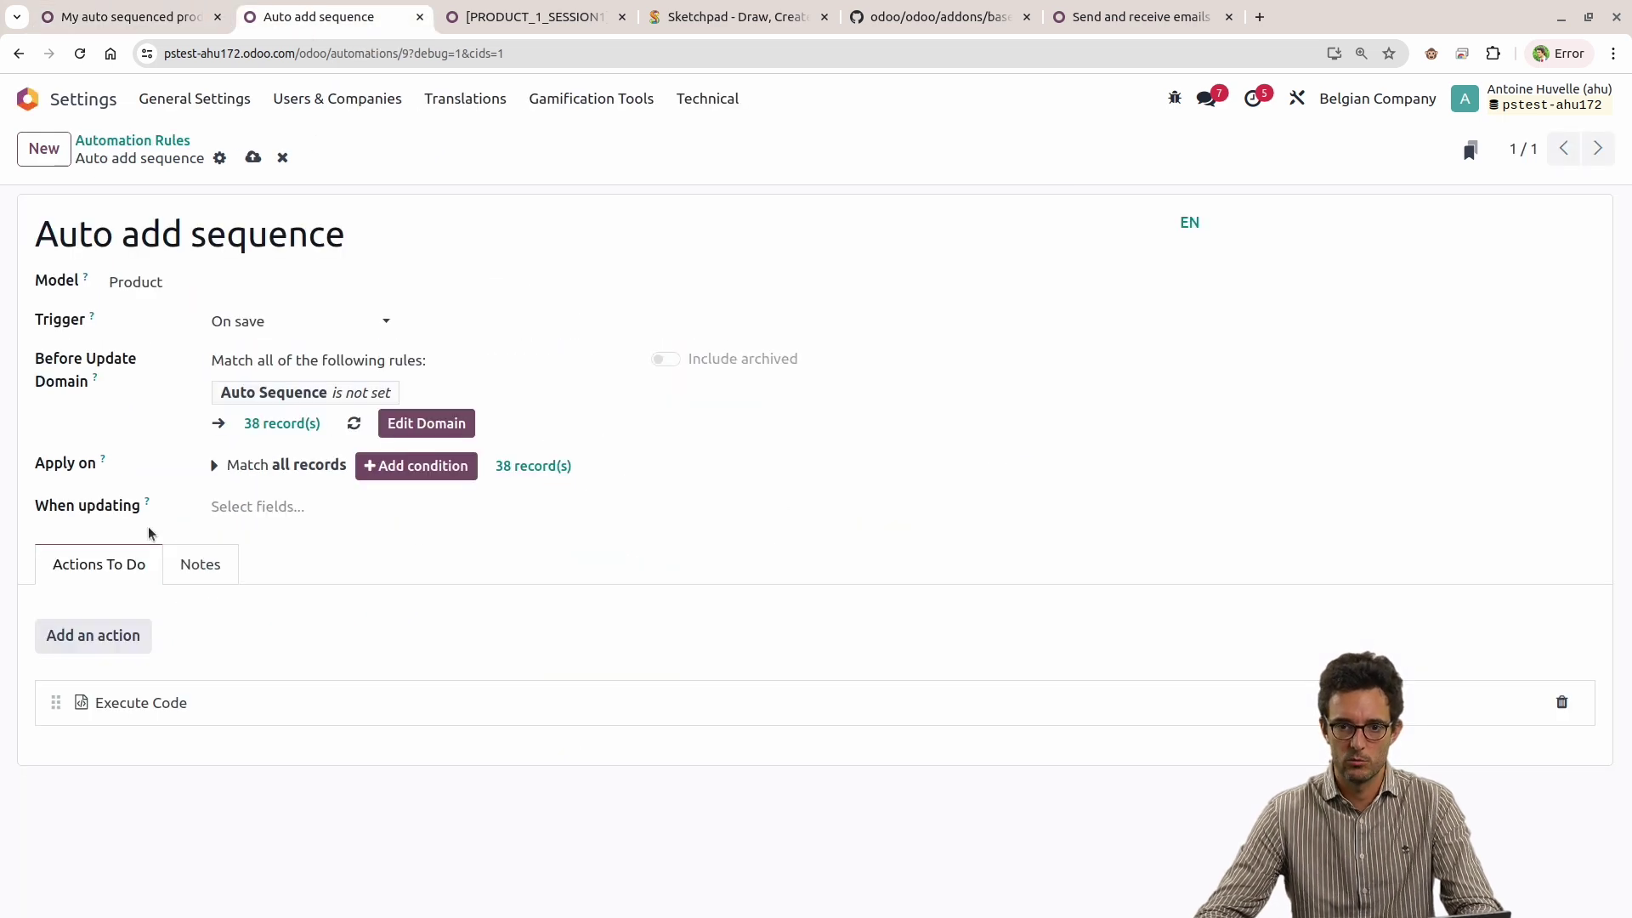
left_click(252, 716)
scroll(508, 796, "down", 1)
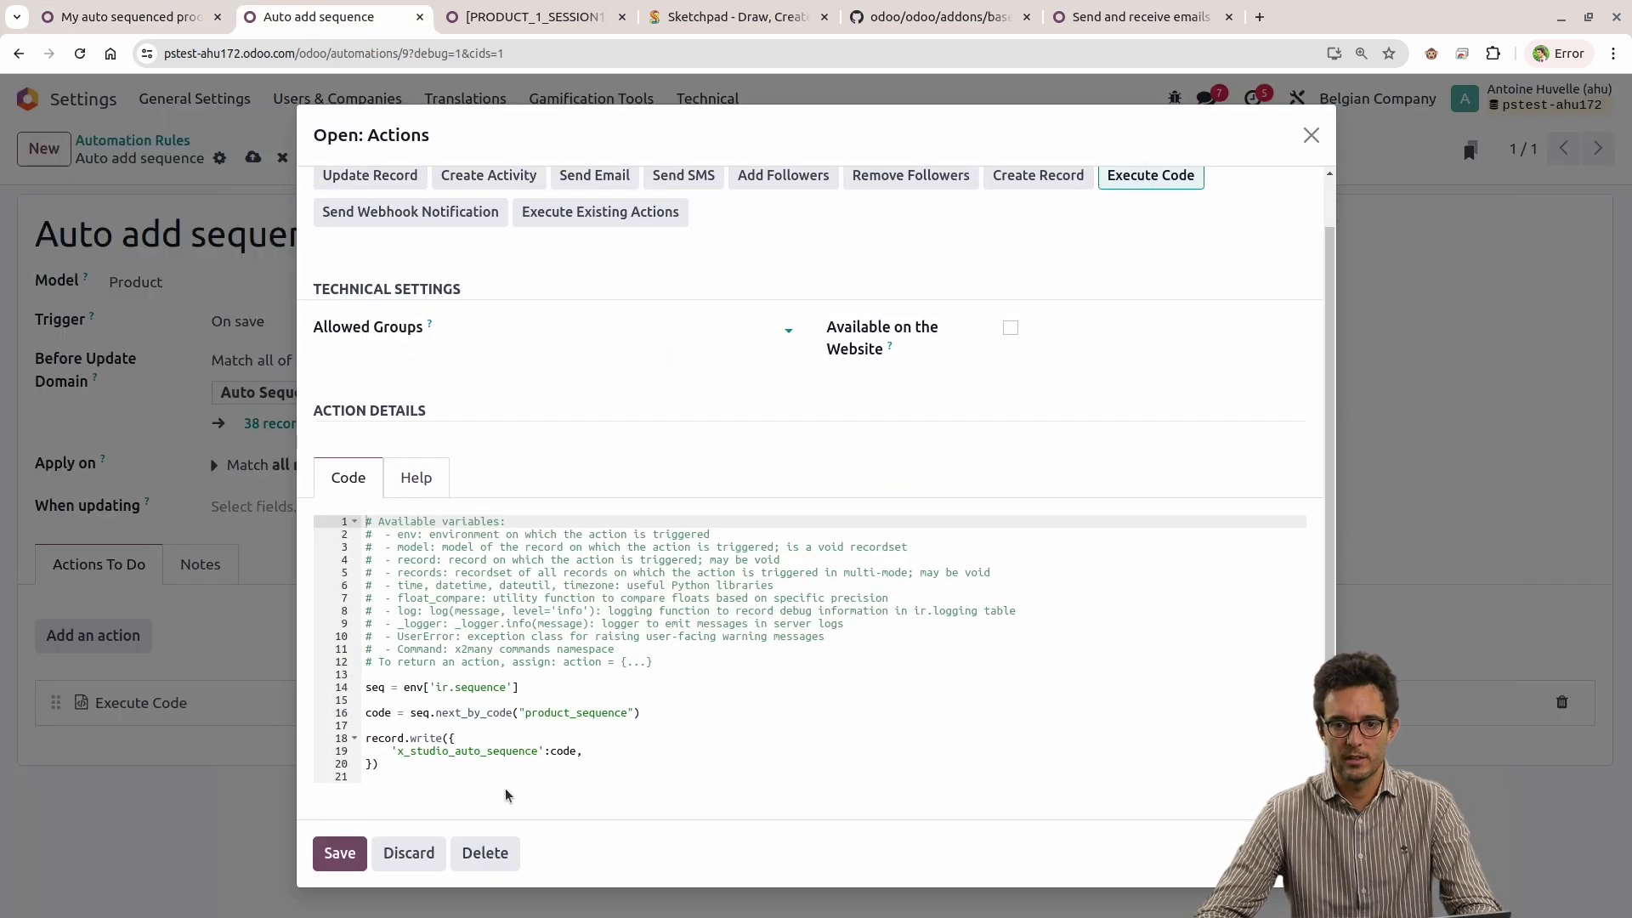
left_click(444, 762)
key("shift+Up")
key("shift+Up")
key("shift+Home")
left_click(412, 712)
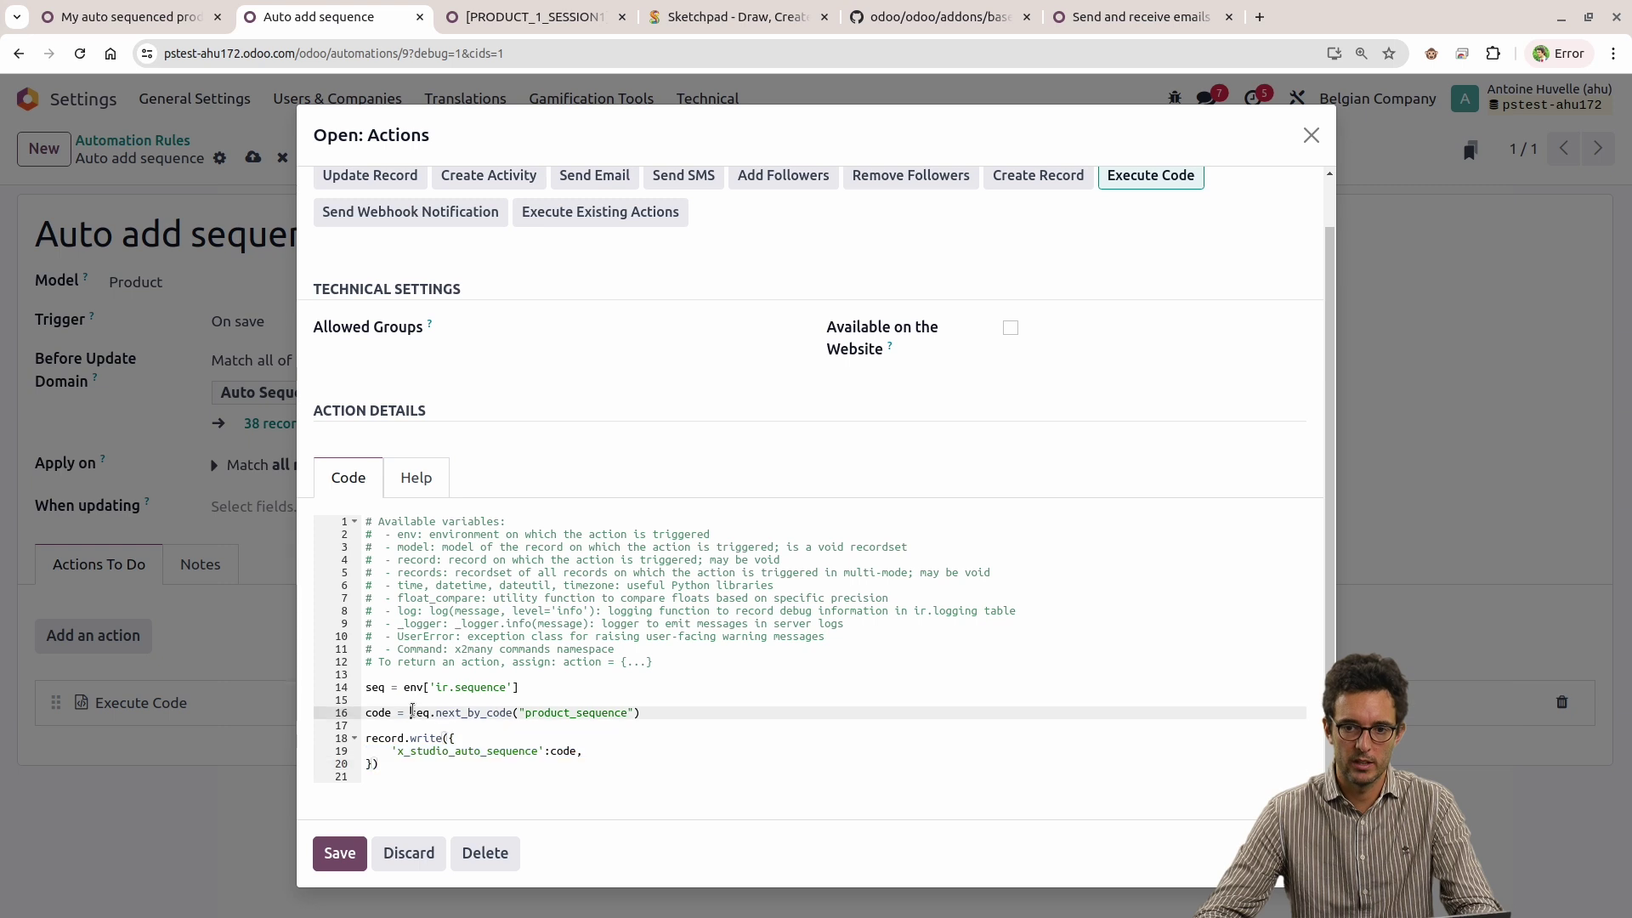
left_click_drag(413, 712, 680, 717)
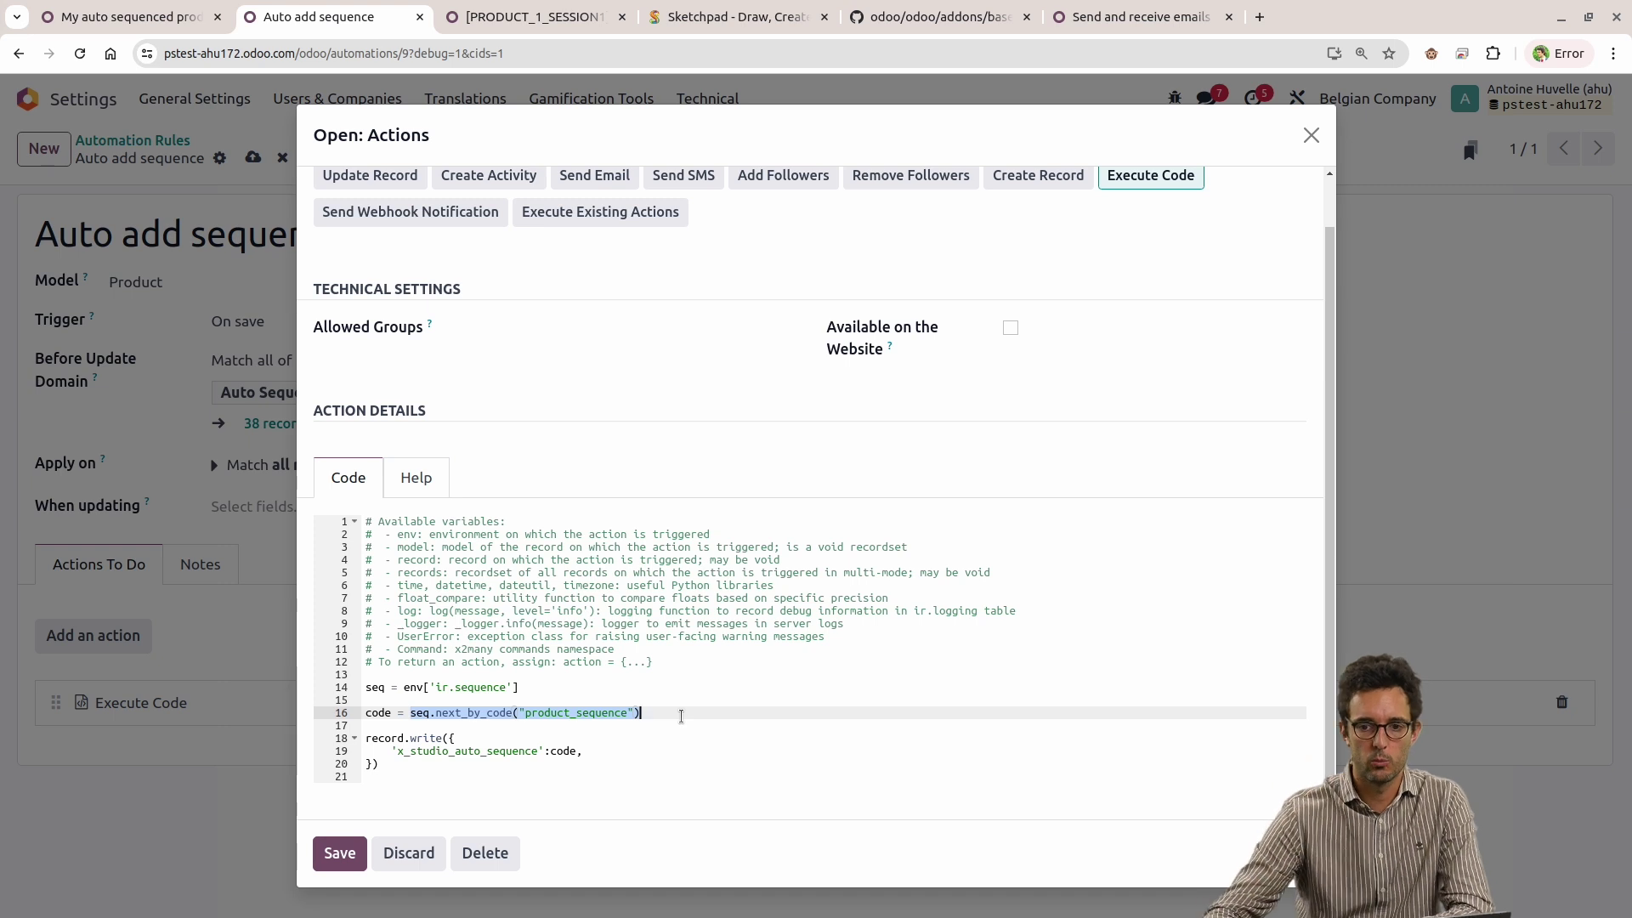
left_click(681, 717)
left_click_drag(340, 714, 343, 708)
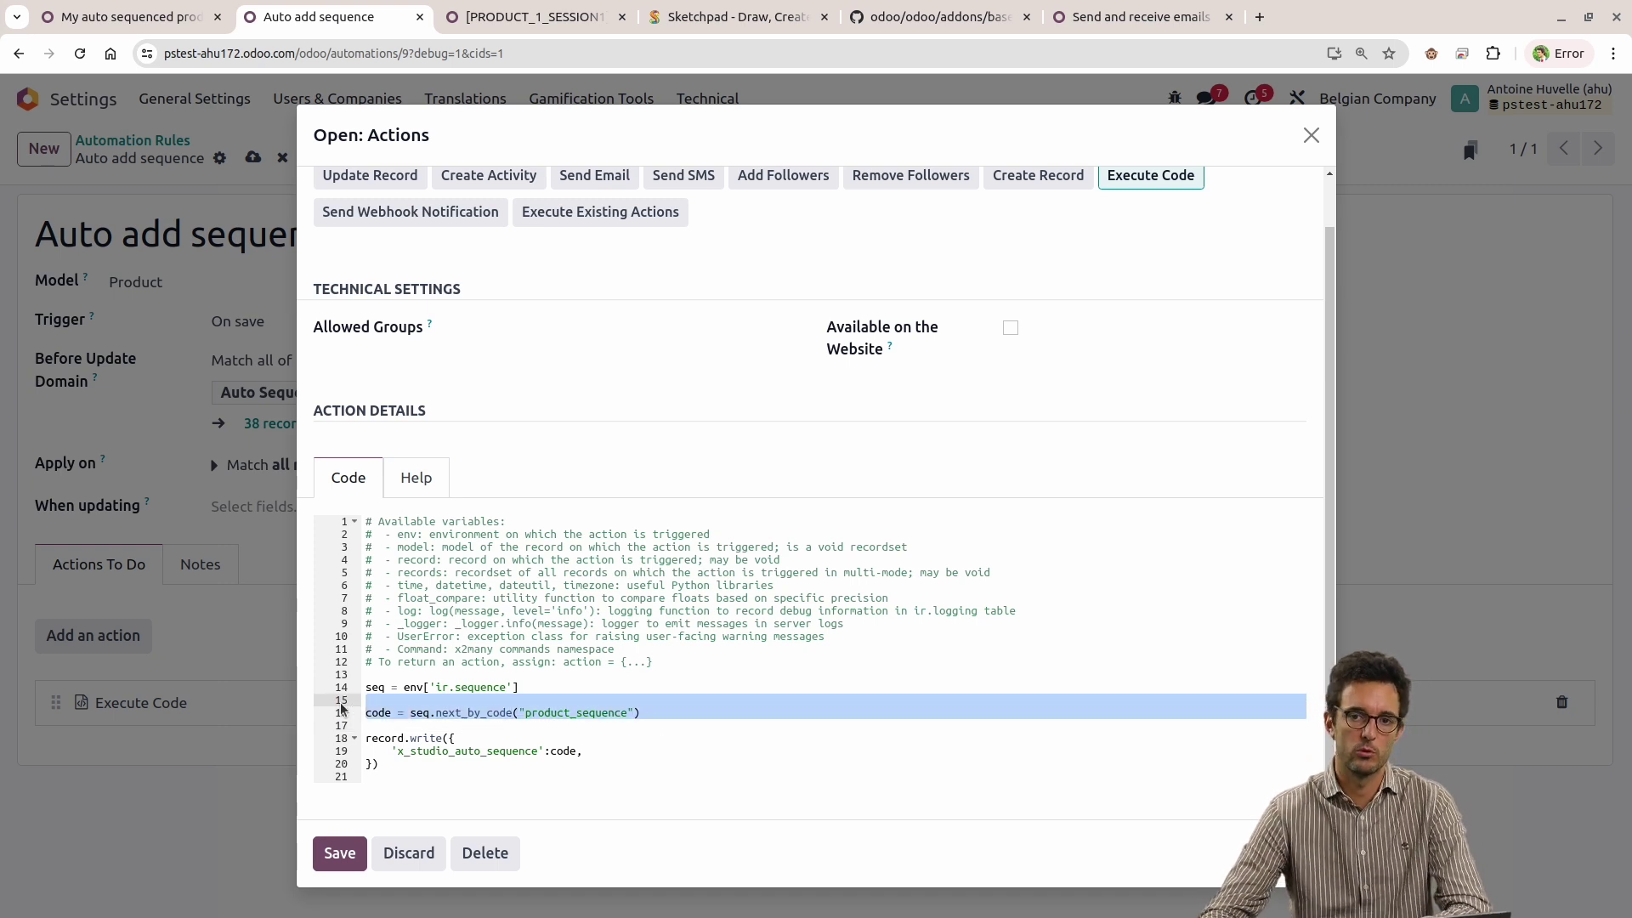